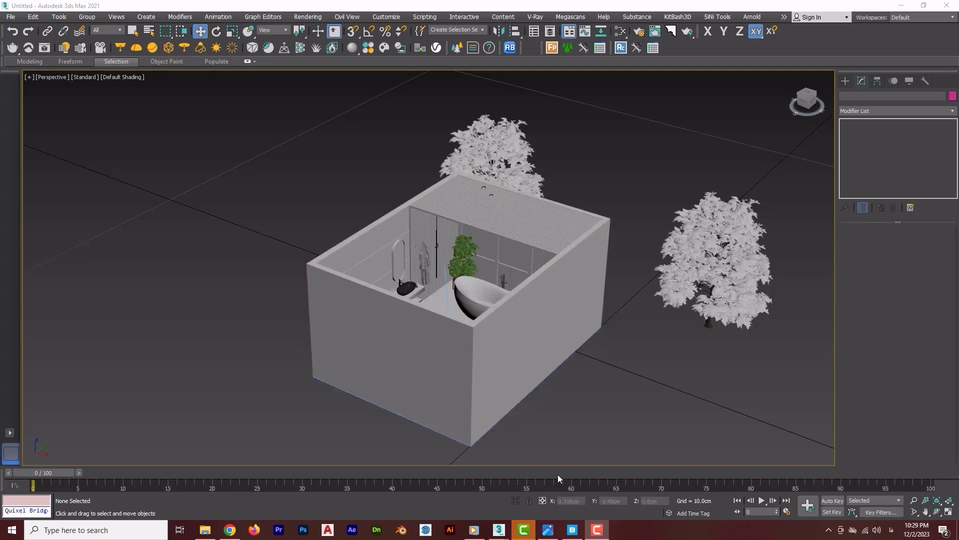
Bring up the finished render bath-final-post-oro.jpg in Windows Photos as the target reference.
left_click(548, 528)
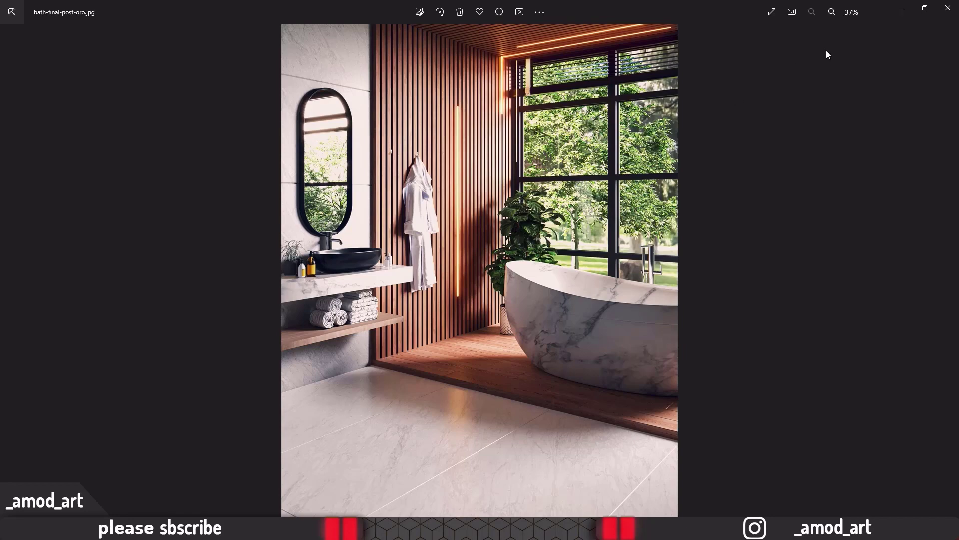
Back in 3ds Max, orbit and zoom around the bathroom, bathtub and surrounding trees.
left_click(899, 11)
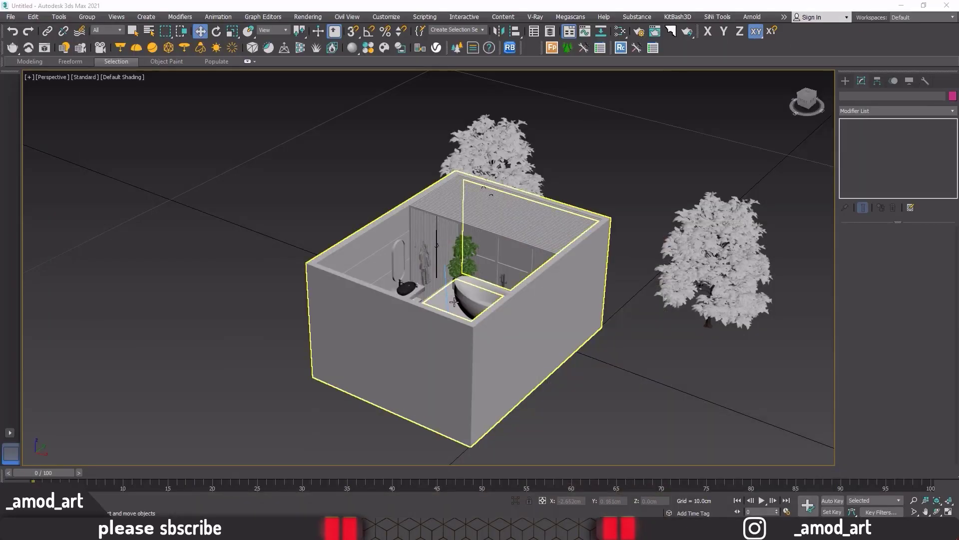
scroll(450, 311, "up", 2)
scroll(450, 279, "up", 3)
scroll(460, 285, "up", 3)
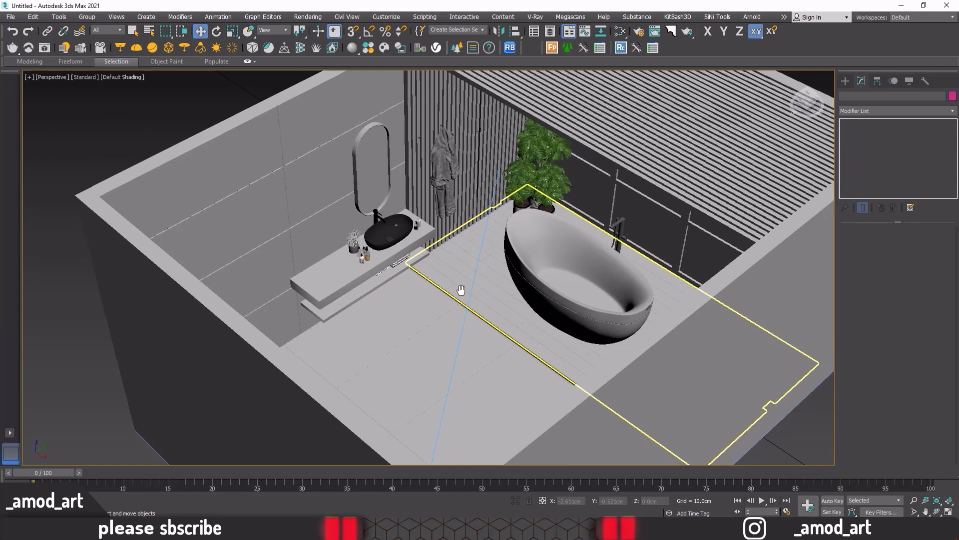
scroll(493, 288, "up", 2)
middle_click_drag(494, 289, 460, 294, "alt")
scroll(460, 294, "down", 3)
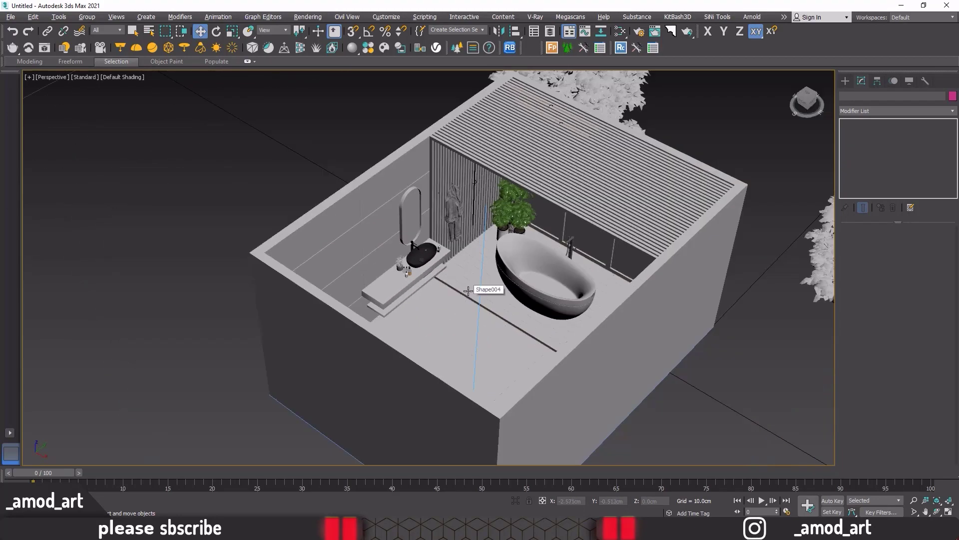
scroll(526, 284, "up", 2)
mouse_move(526, 285)
middle_mouse_down("alt")
mouse_move(489, 278)
mouse_move(482, 300)
mouse_move(450, 309)
mouse_move(407, 294)
mouse_move(428, 314)
mouse_move(446, 312)
middle_mouse_up("alt")
scroll(482, 306, "down", 2)
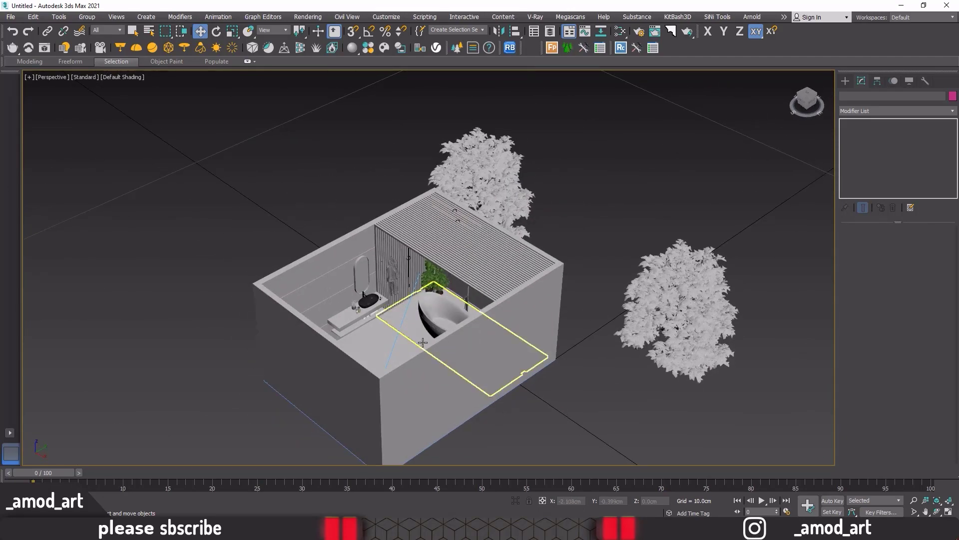
mouse_move(406, 349)
middle_mouse_down("alt")
mouse_move(404, 359)
mouse_move(218, 352)
middle_mouse_up("alt")
scroll(300, 354, "up", 5)
Select PhysCamera001, the 28.5 mm Physical Camera, and orbit to an oblique view.
left_click(183, 333)
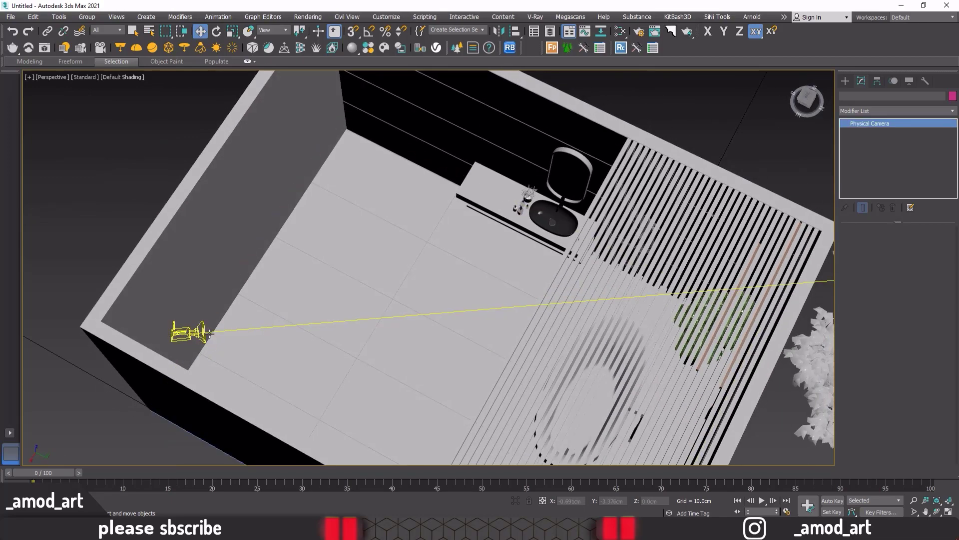
scroll(308, 327, "down", 5)
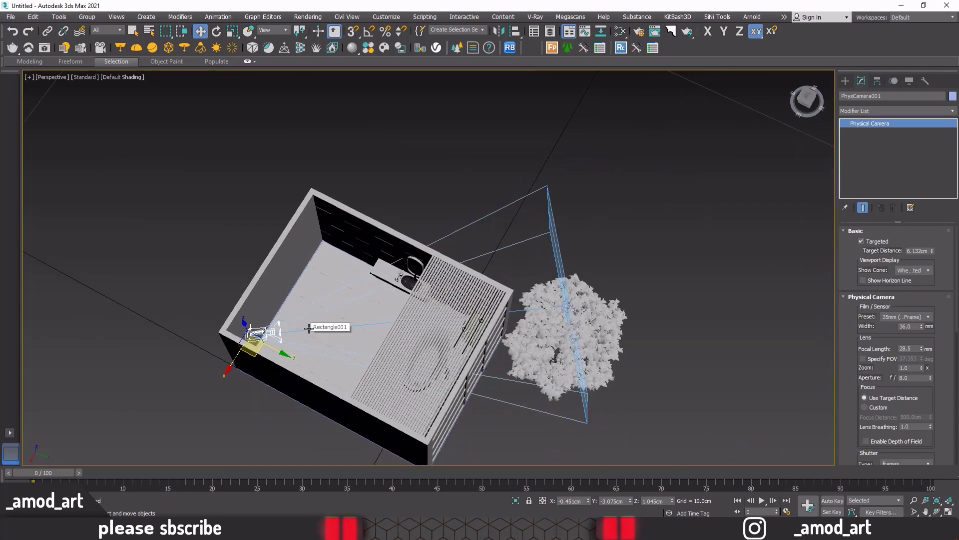
mouse_move(308, 328)
middle_mouse_down("alt")
mouse_move(349, 322)
mouse_move(582, 386)
mouse_move(439, 214)
mouse_move(450, 308)
mouse_move(309, 190)
middle_mouse_up("alt")
Maximize the Top viewport and pan it to show the trees.
key("alt+w")
right_click(302, 187)
key("alt+w")
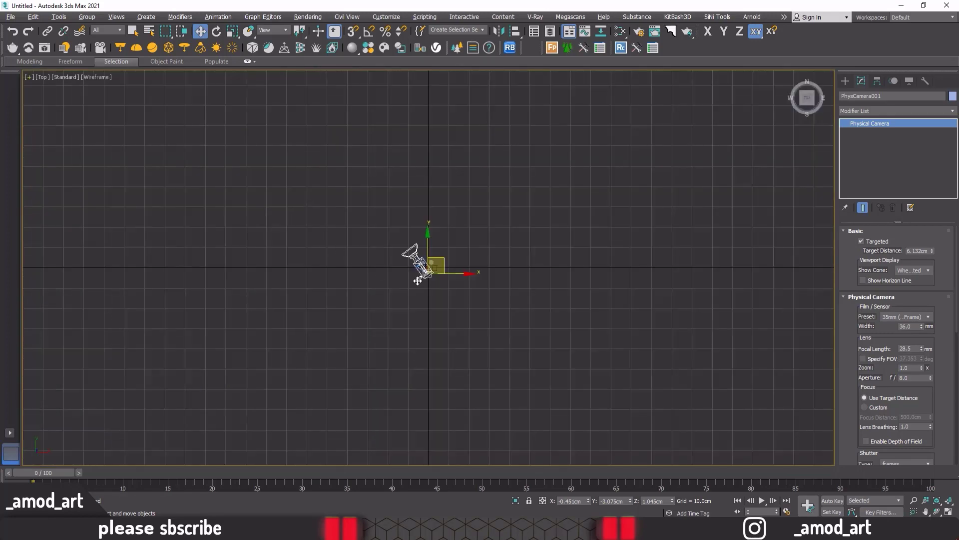
scroll(457, 253, "up", 8)
scroll(472, 243, "up", 3)
scroll(474, 277, "down", 5)
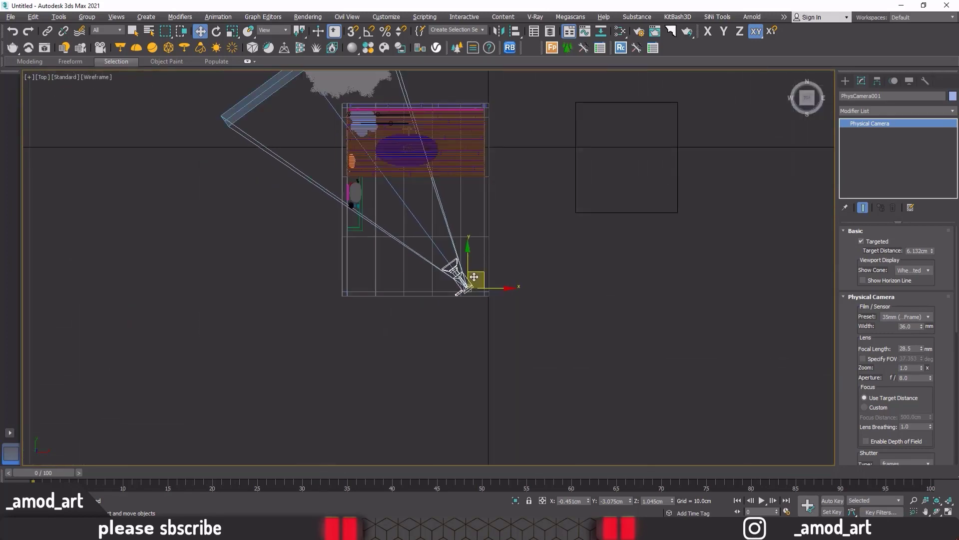
middle_click_drag(464, 281, 472, 341)
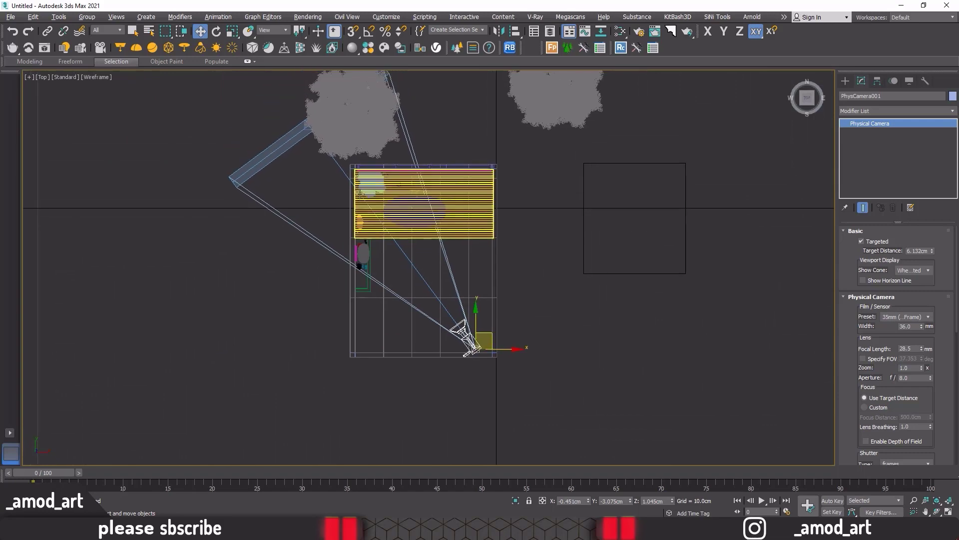
Maximize the Perspective viewport, frame the bathtub area, then view through PhysCamera001.
key("alt+w")
right_click(573, 360)
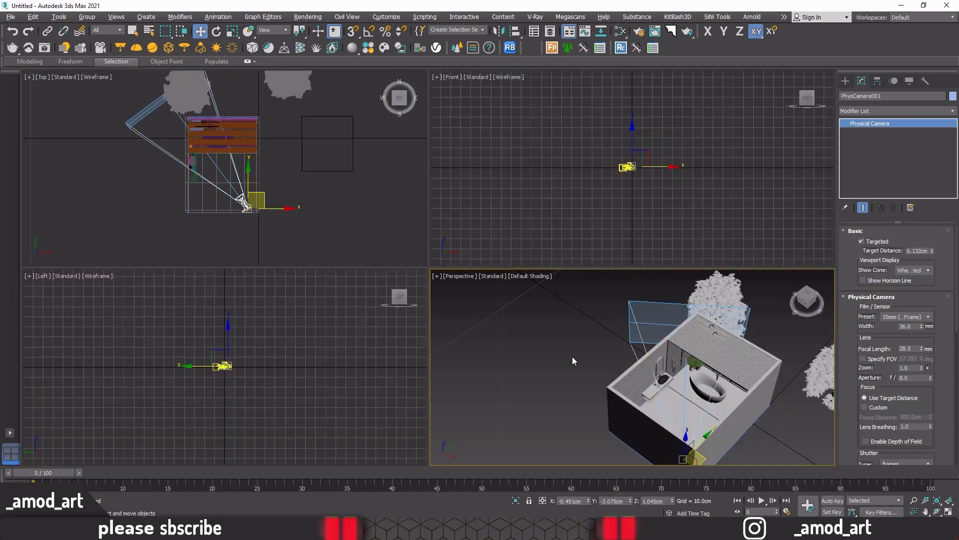
key("alt+w")
middle_click_drag(572, 356, 561, 343)
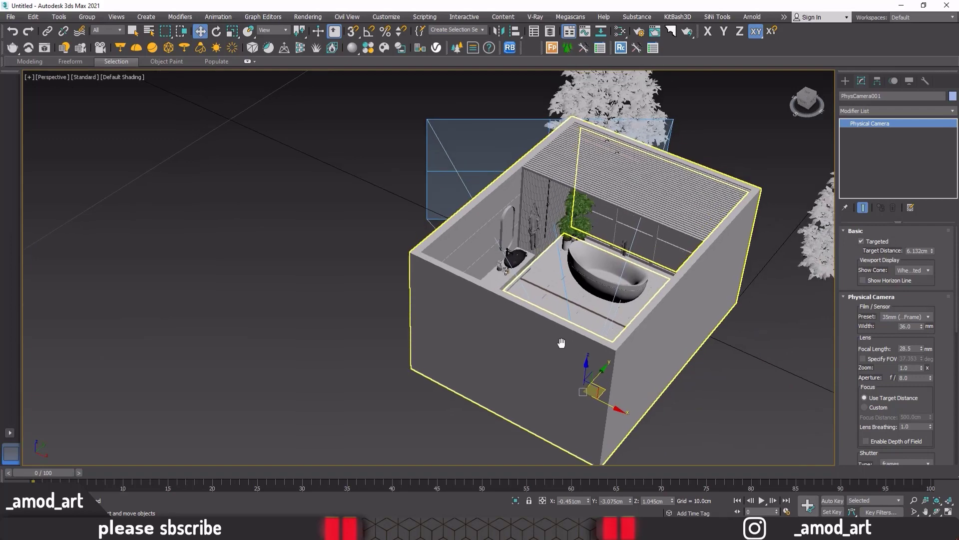
scroll(561, 342, "up", 4)
middle_click_drag(565, 284, 510, 301)
scroll(506, 300, "up", 2)
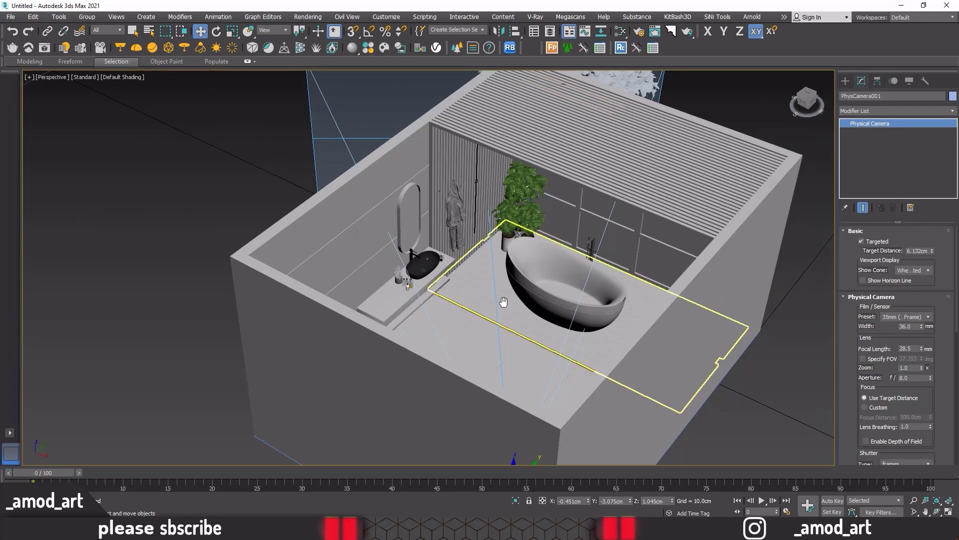
right_click(225, 190)
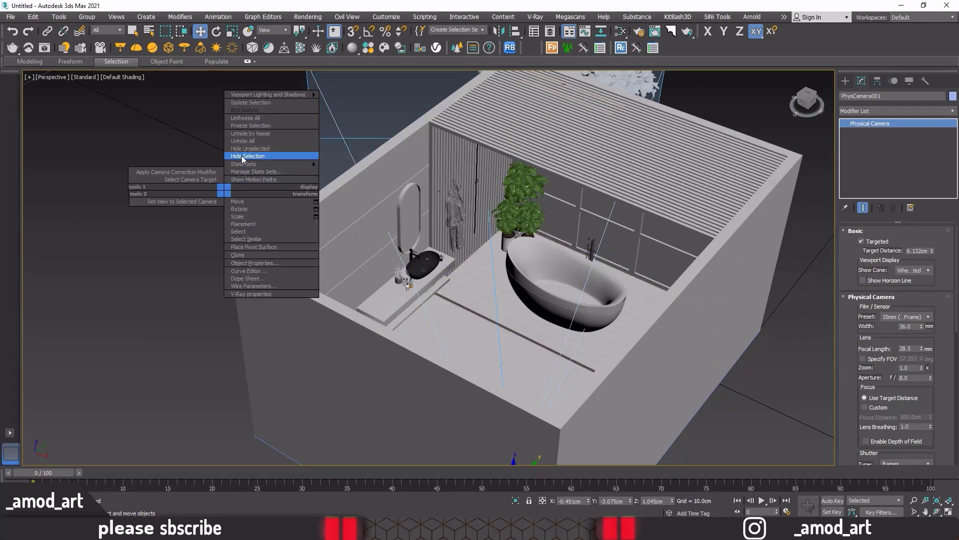
key("c")
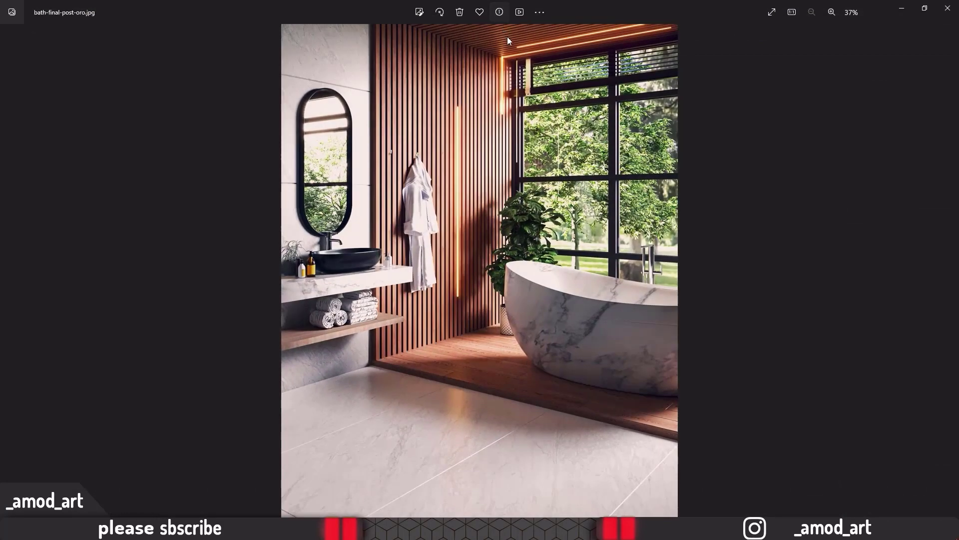
Read the reference image's 2100 x 2625 pixel size in Photos' file info, then return to 3ds Max.
left_click(499, 15)
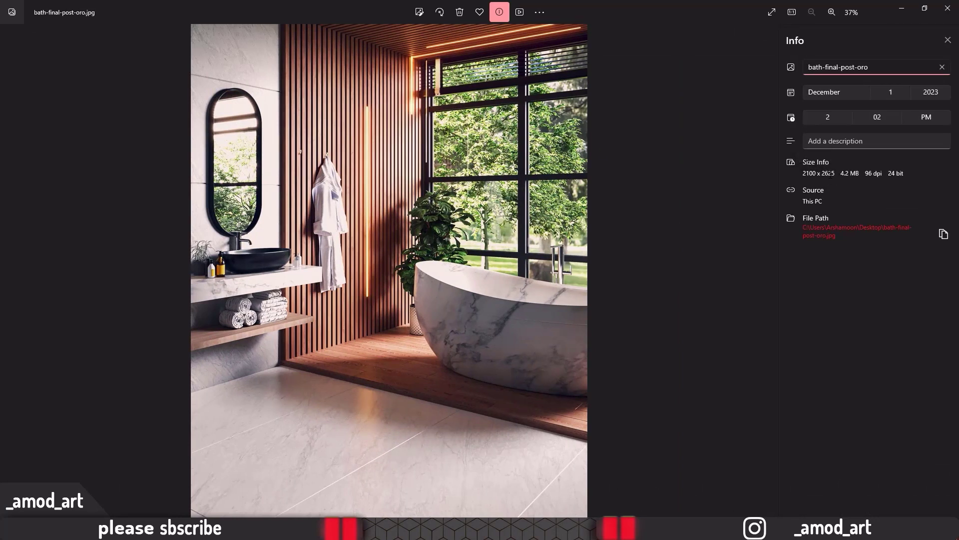
double_click(830, 173)
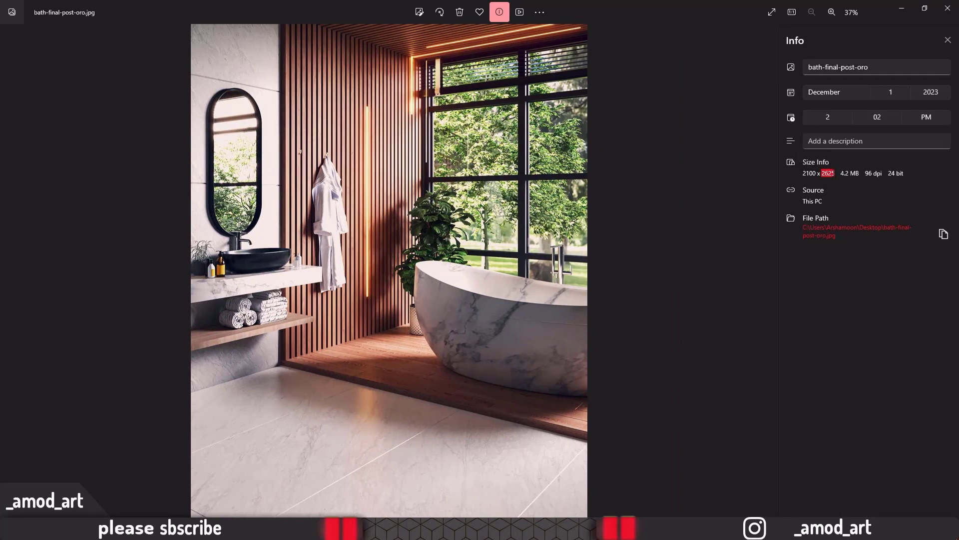
double_click(806, 173)
left_click(444, 480)
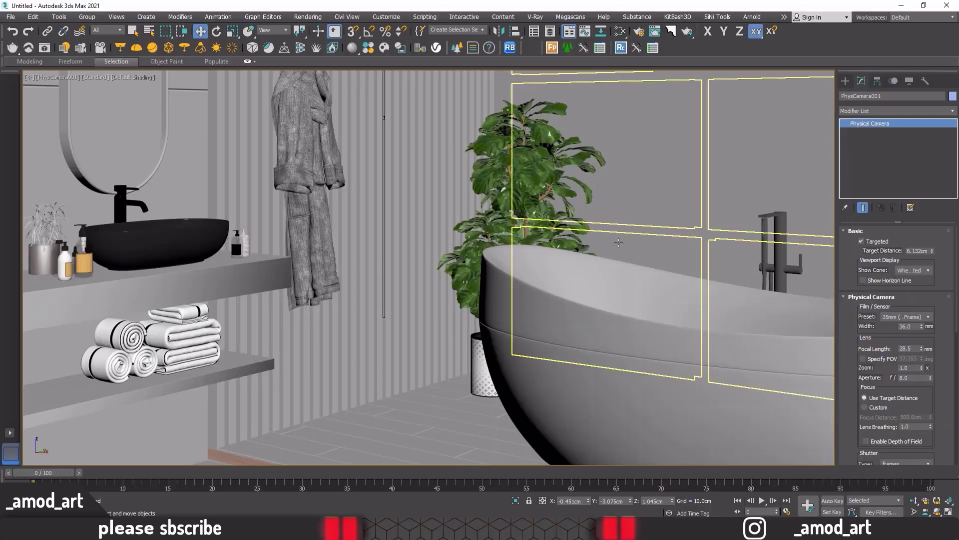
Open Render Setup and lock rendering to the camera view.
left_click(640, 35)
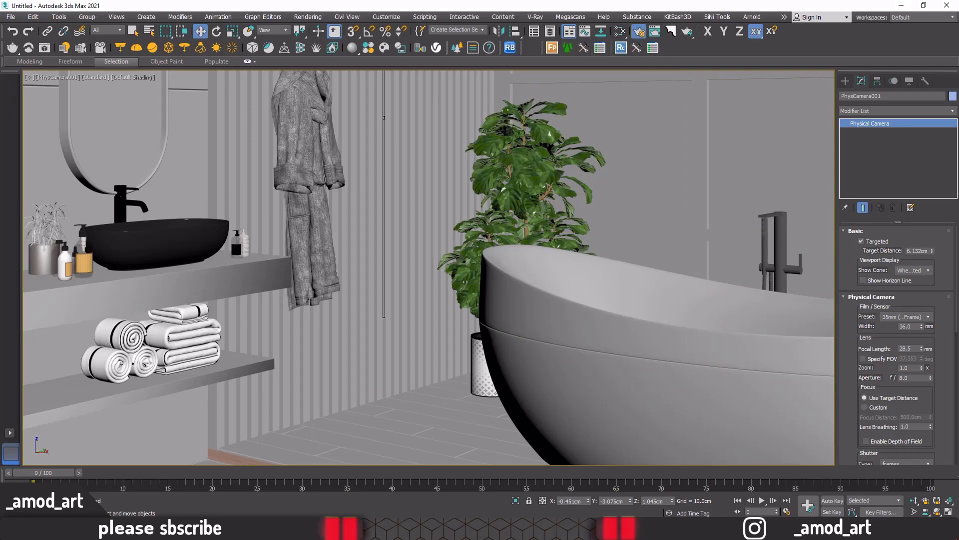
left_click_drag(387, 120, 251, 86)
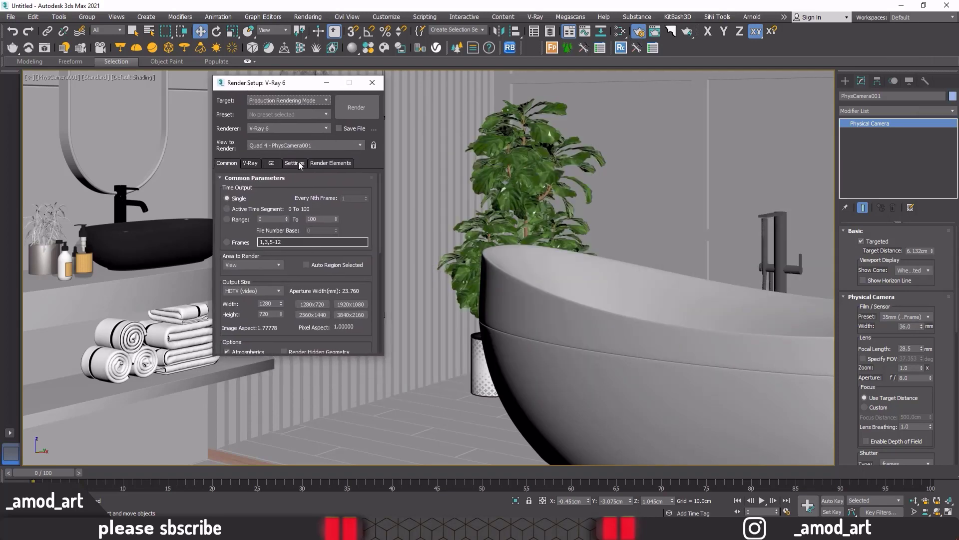
left_click(374, 145)
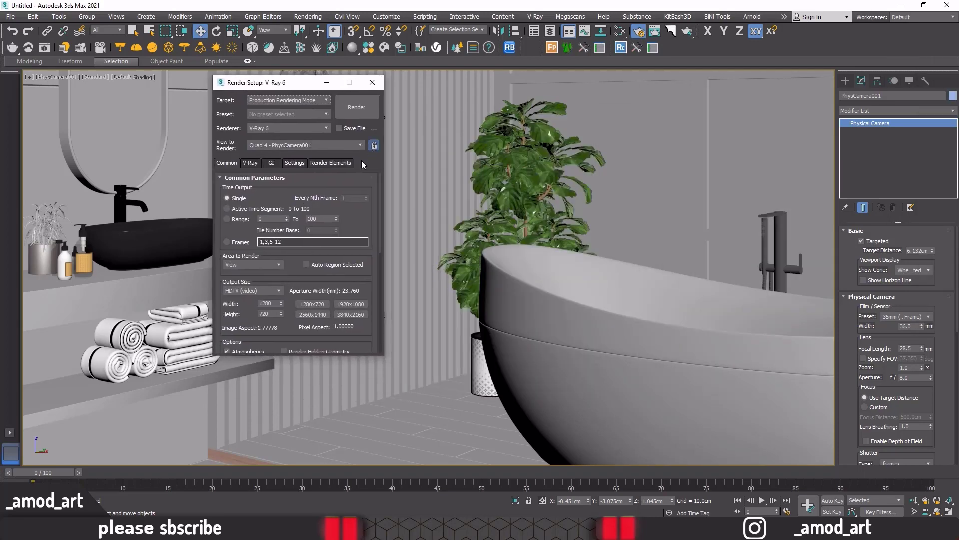
Set a custom output size of 2100 x 2625, lock the 0.8 aspect, then make width 600 (600 x 750).
left_click(240, 295)
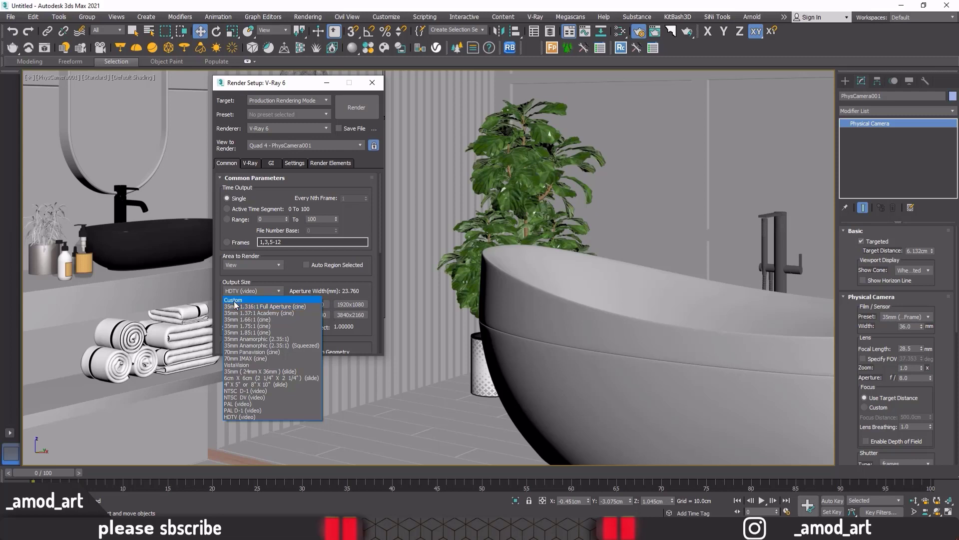
left_click(235, 301)
left_click(270, 304)
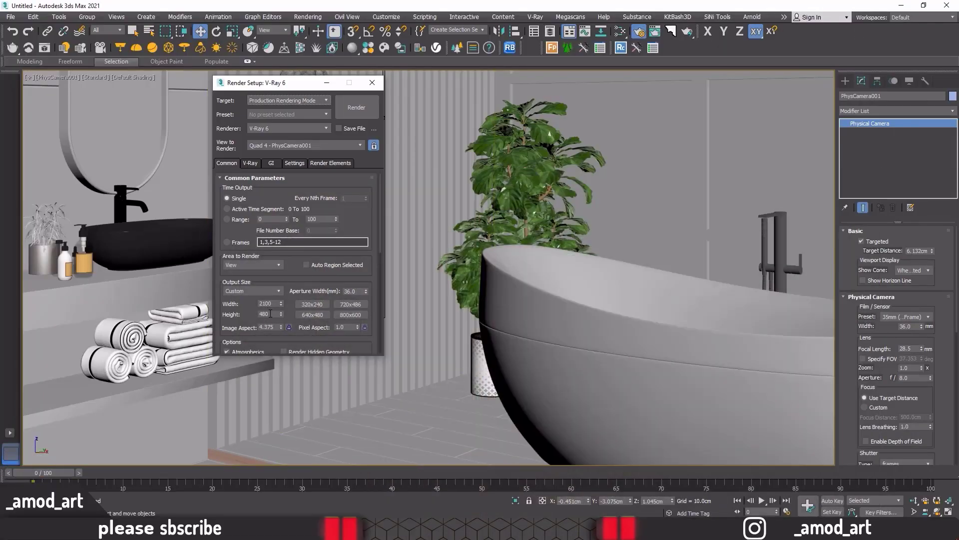
double_click(270, 313)
left_click(289, 328)
double_click(273, 303)
Turn off resolution fit to frame buffer and edit the sampler max subdivisions (100) and light cache subdivisions.
left_click(251, 165)
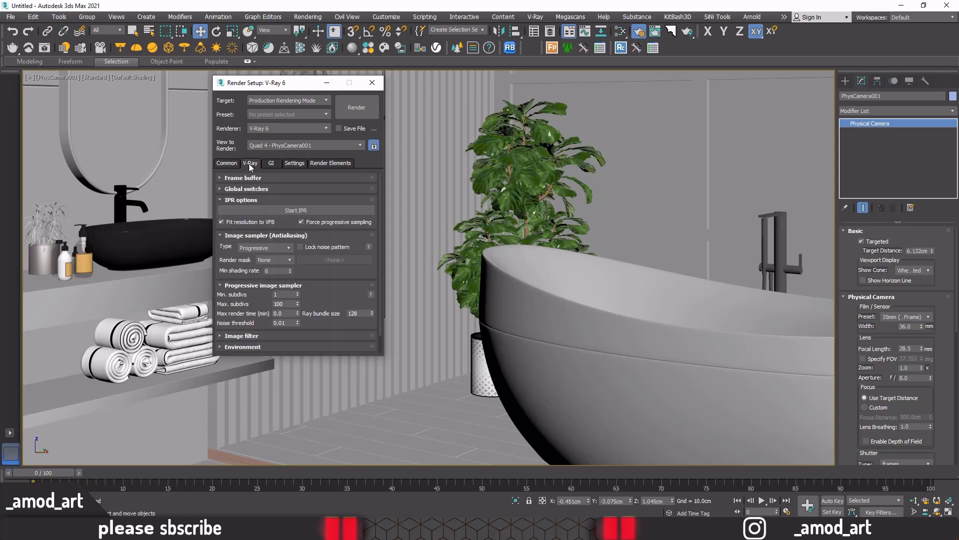
left_click(222, 221)
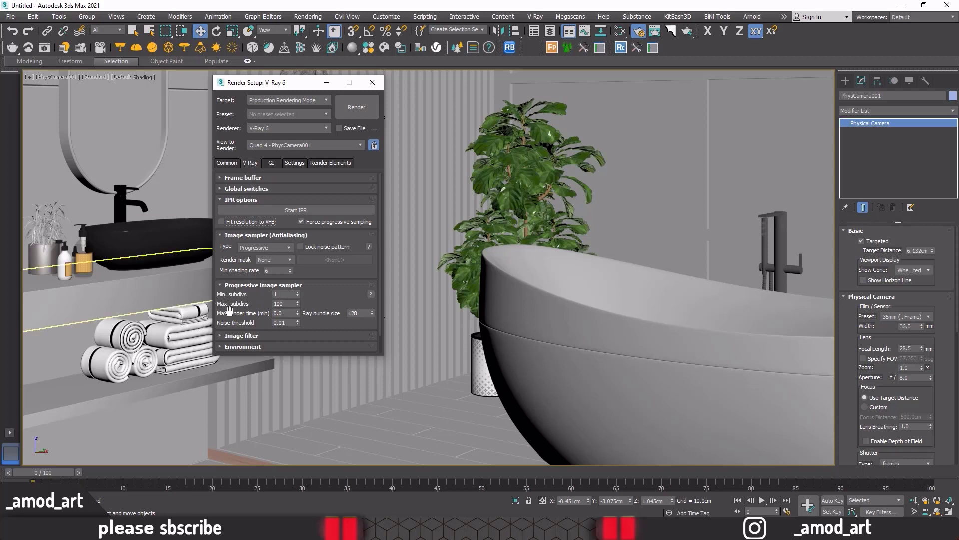
double_click(286, 303)
type("20")
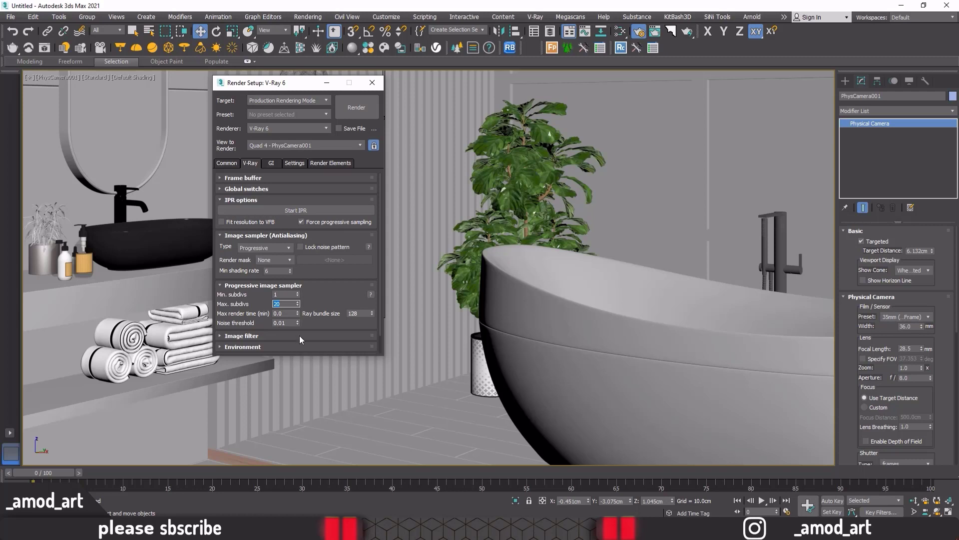
left_click(270, 163)
left_click(269, 228)
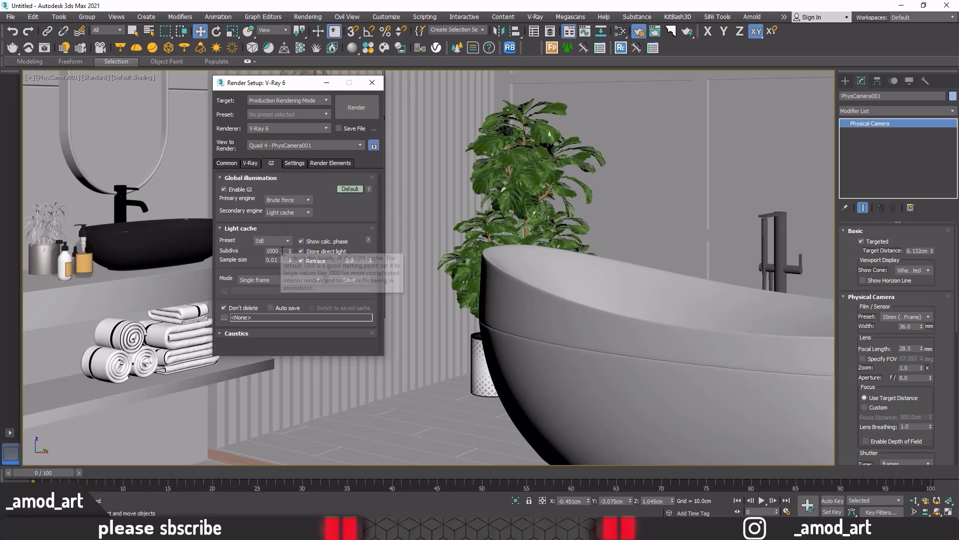
double_click(272, 251)
type("400")
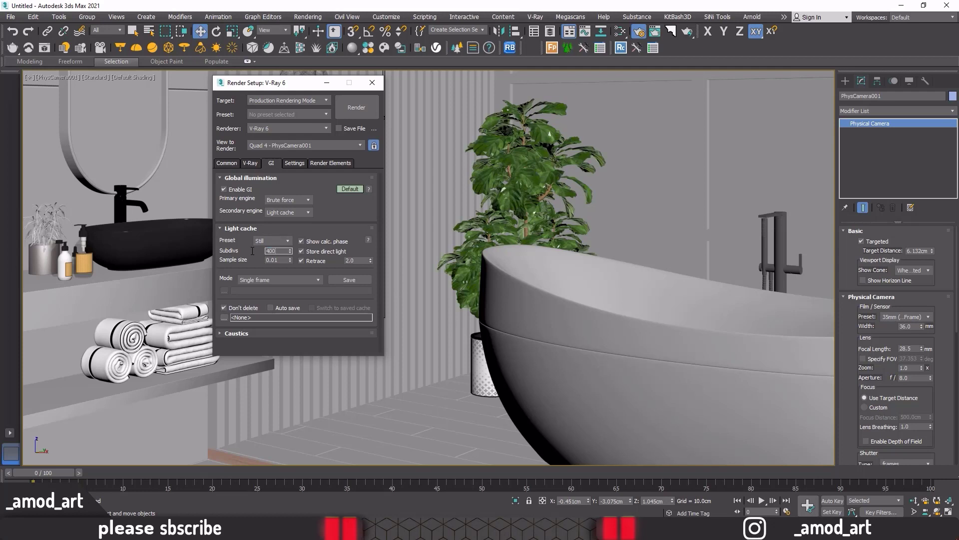
Add VRayDenoiser, VRayLightMix and VRayCryptomatte render elements, then close Render Setup.
left_click(311, 163)
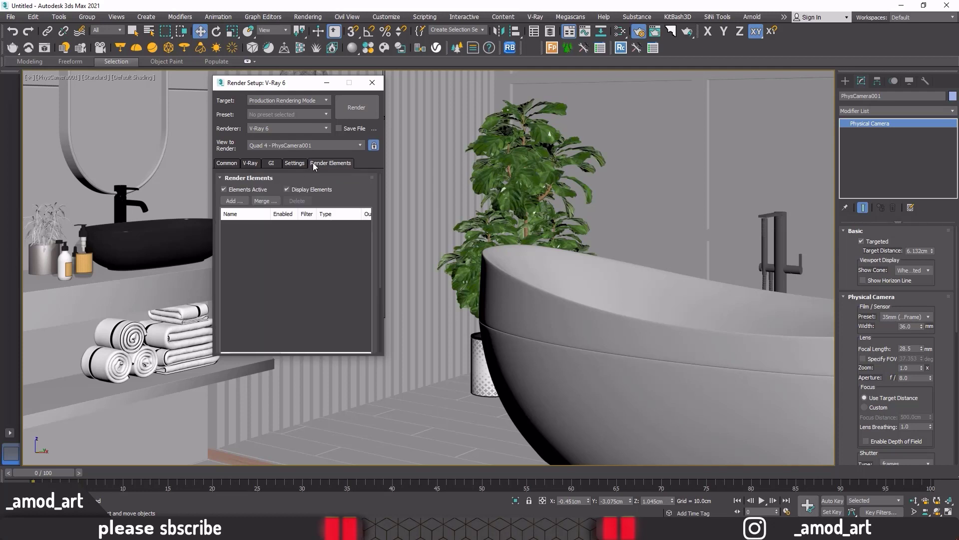
left_click(231, 200)
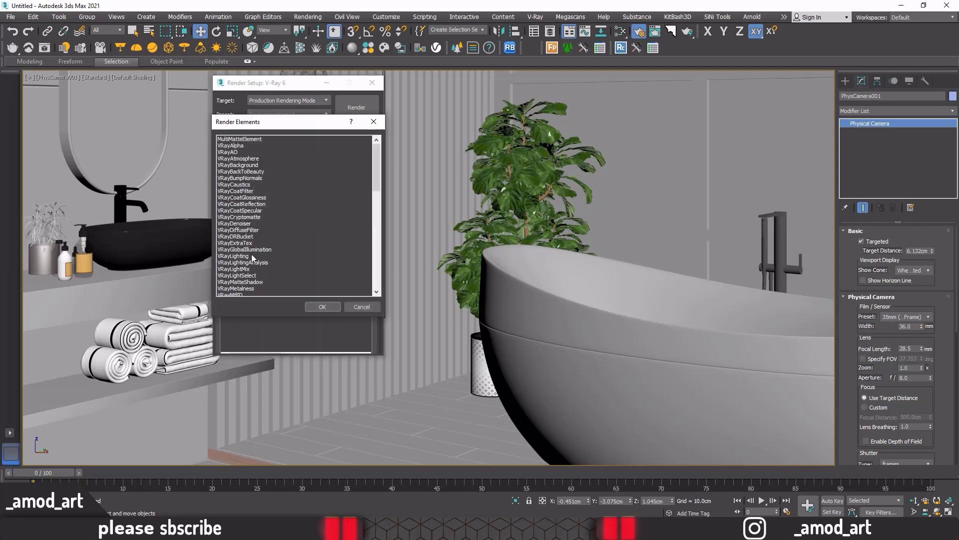
left_click(244, 224)
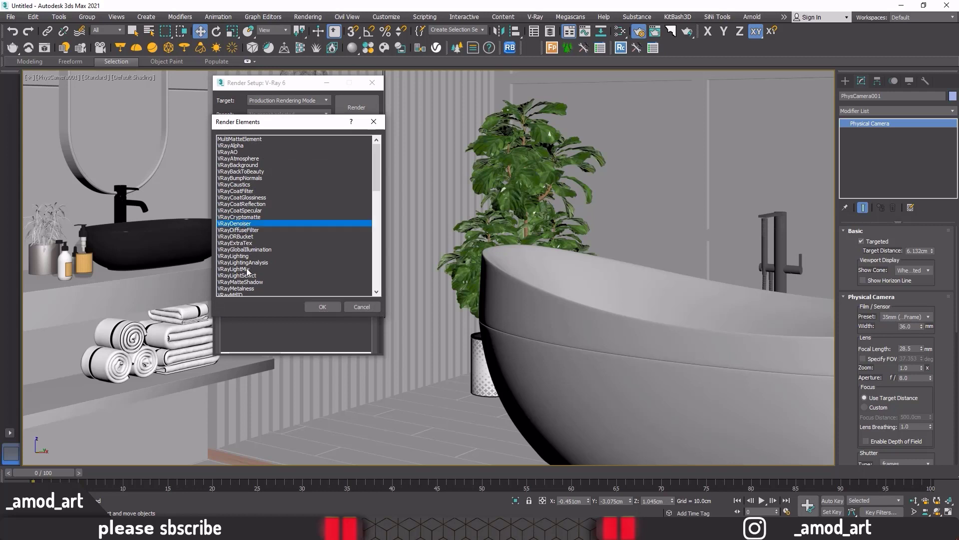
left_click(247, 270, "ctrl")
left_click(244, 216, "ctrl")
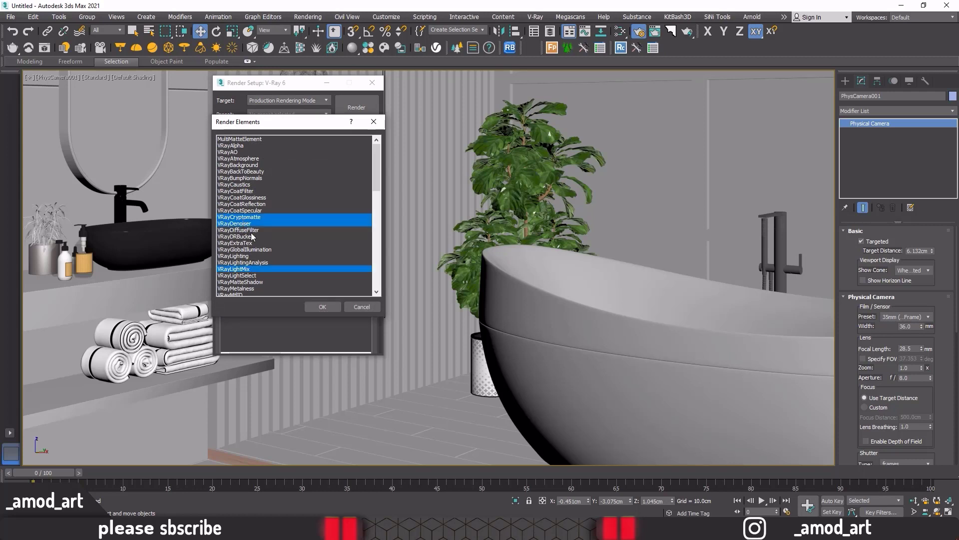
left_click(321, 306)
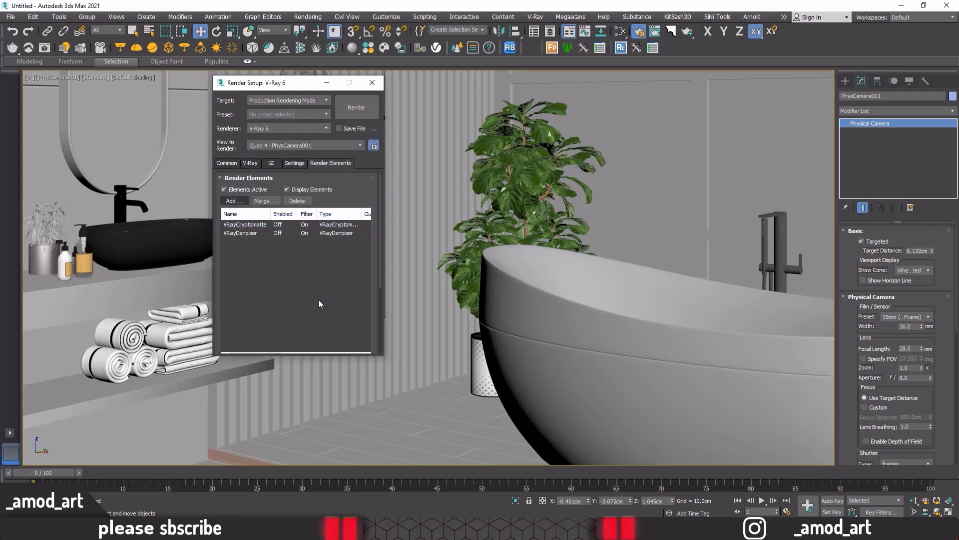
left_click(372, 85)
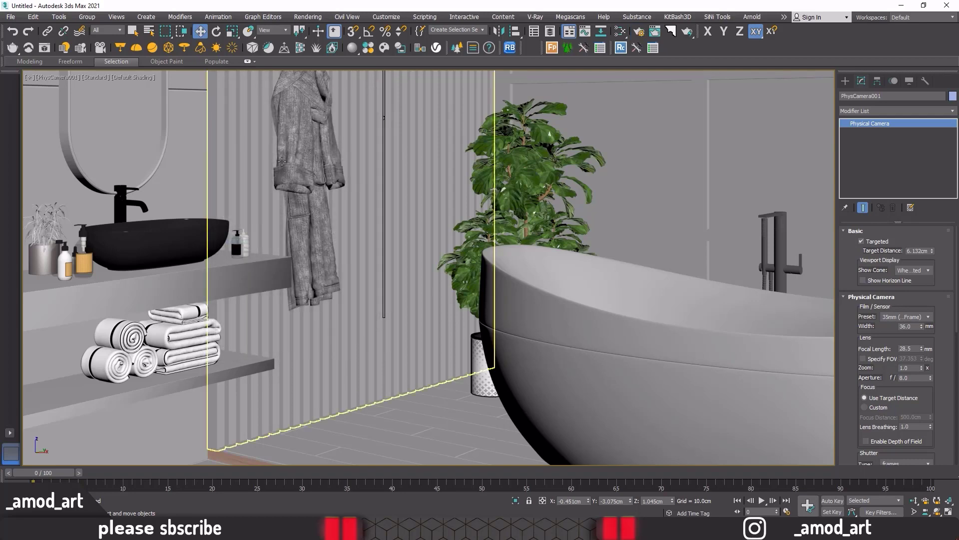
Show the safe frame with Shift+F and arrange the V-Ray Frame Buffer for the 600 x 750 render.
key("shift+f")
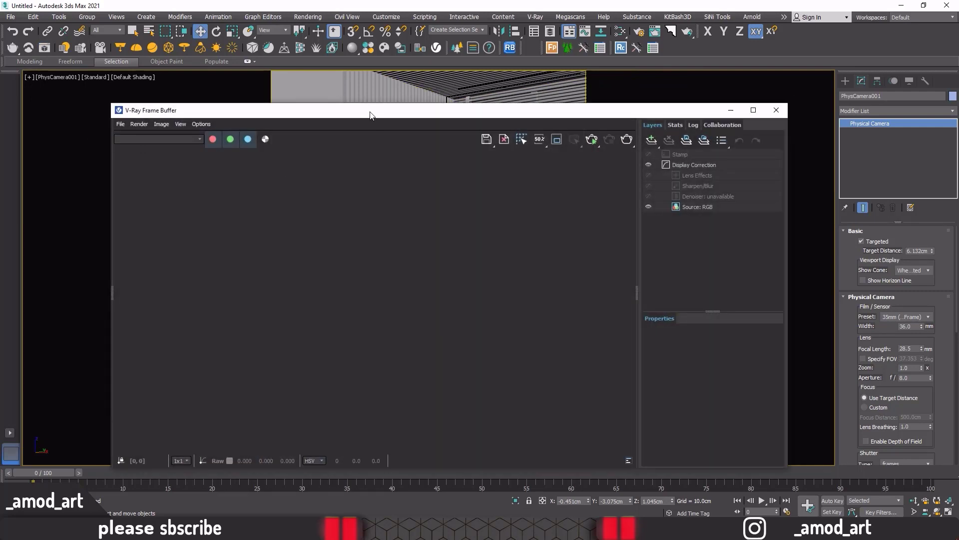
mouse_move(370, 108)
left_mouse_down()
mouse_move(370, 25)
mouse_move(360, 41)
left_mouse_up()
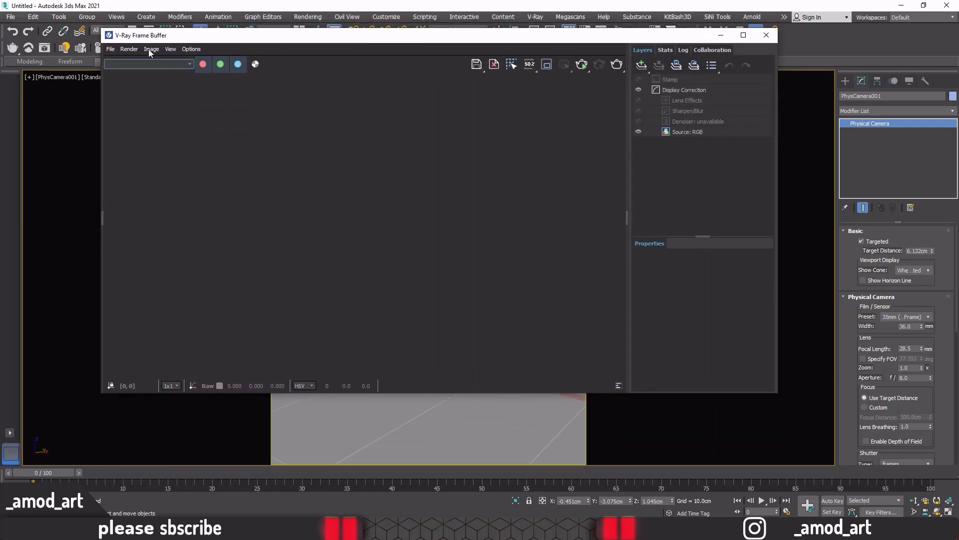
left_click_drag(101, 28, 285, 9)
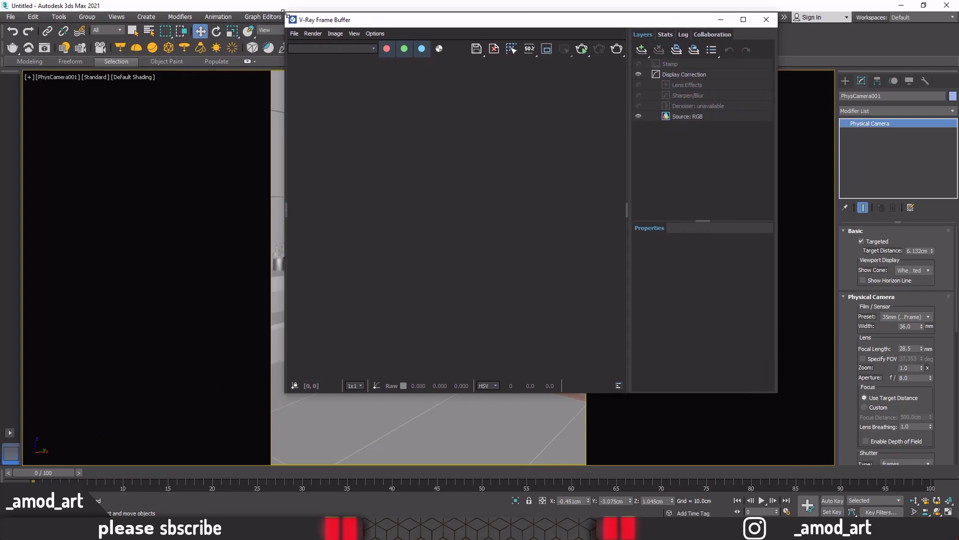
left_click_drag(415, 17, 369, 103)
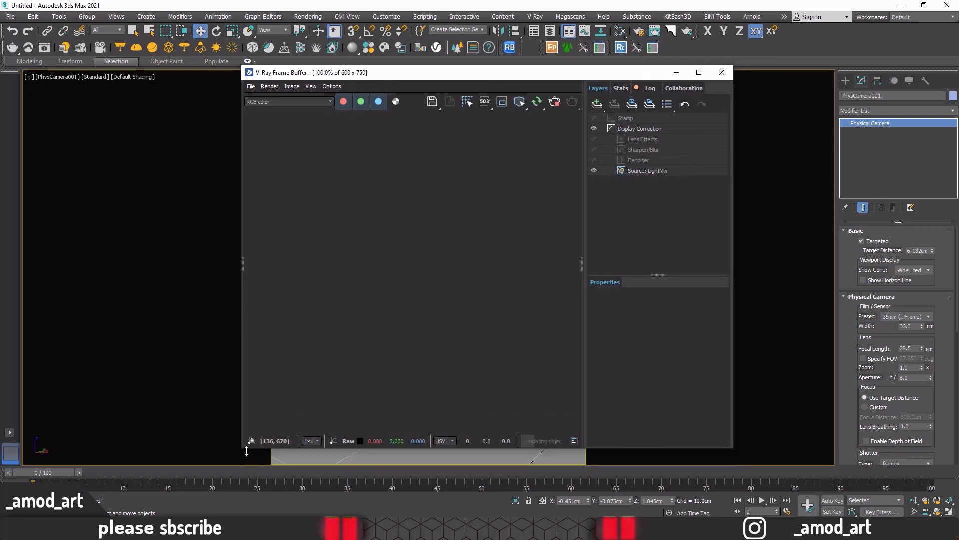
left_click_drag(243, 449, 264, 518)
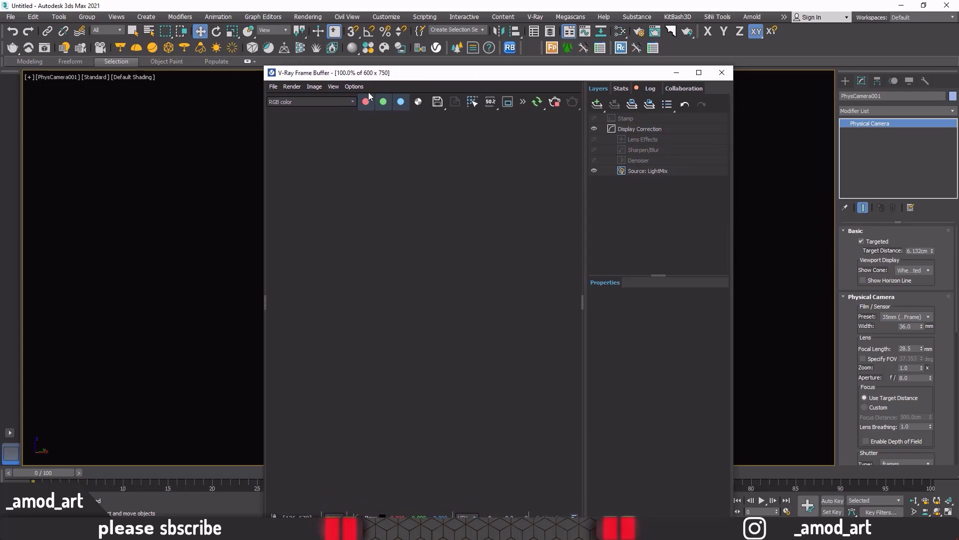
mouse_move(380, 73)
left_mouse_down()
mouse_move(341, 35)
mouse_move(341, 44)
left_mouse_up()
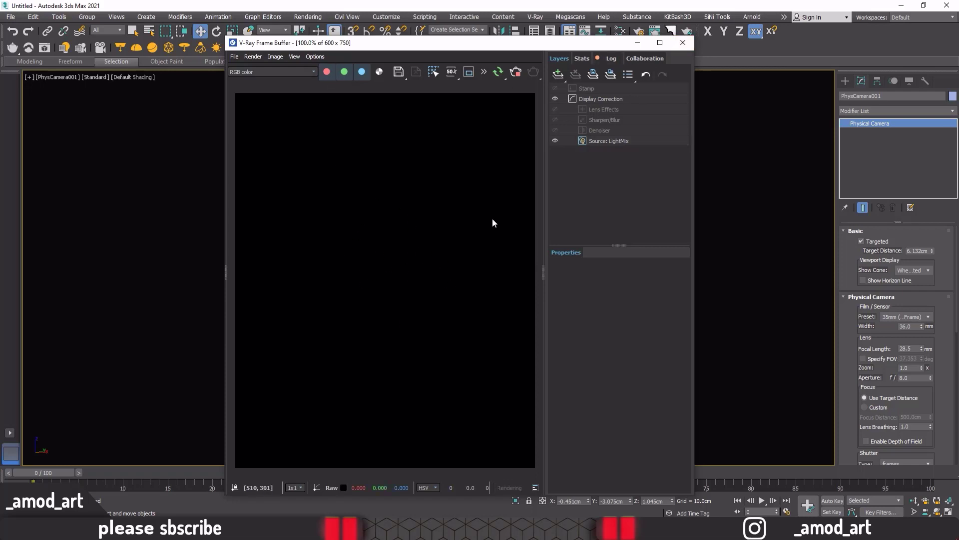
Apply Glass_Window_Neutral from the V-Ray Material Library to the selected window glass.
left_click(681, 48)
left_click(516, 78)
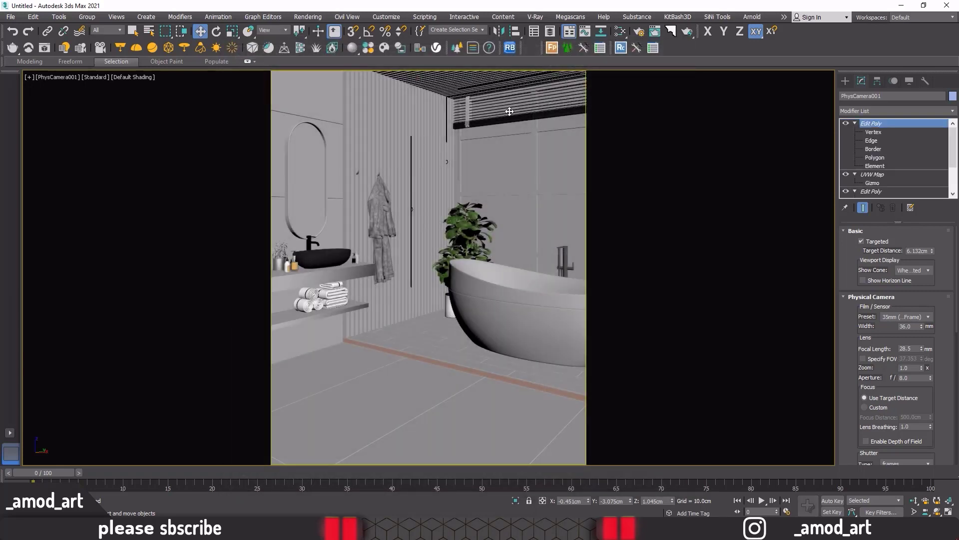
left_click(501, 169)
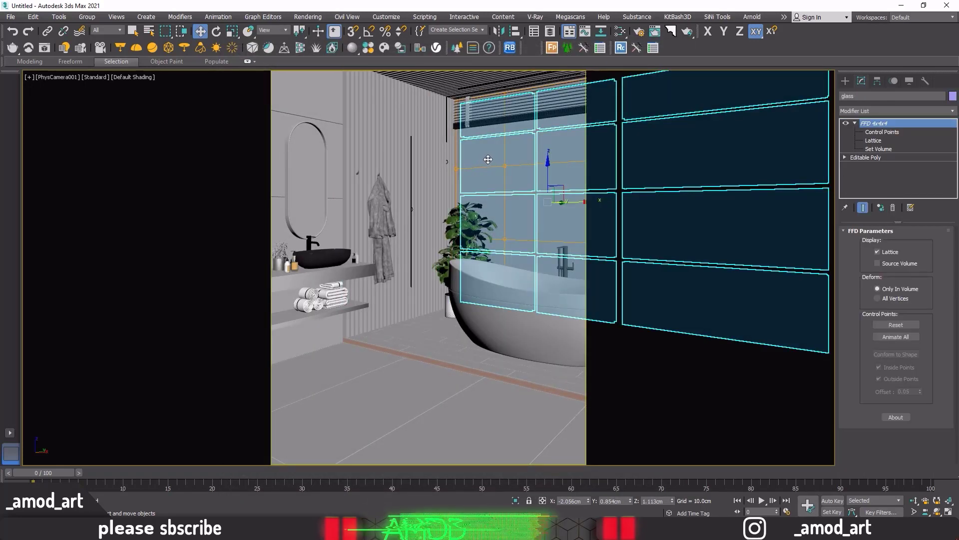
left_click(368, 48)
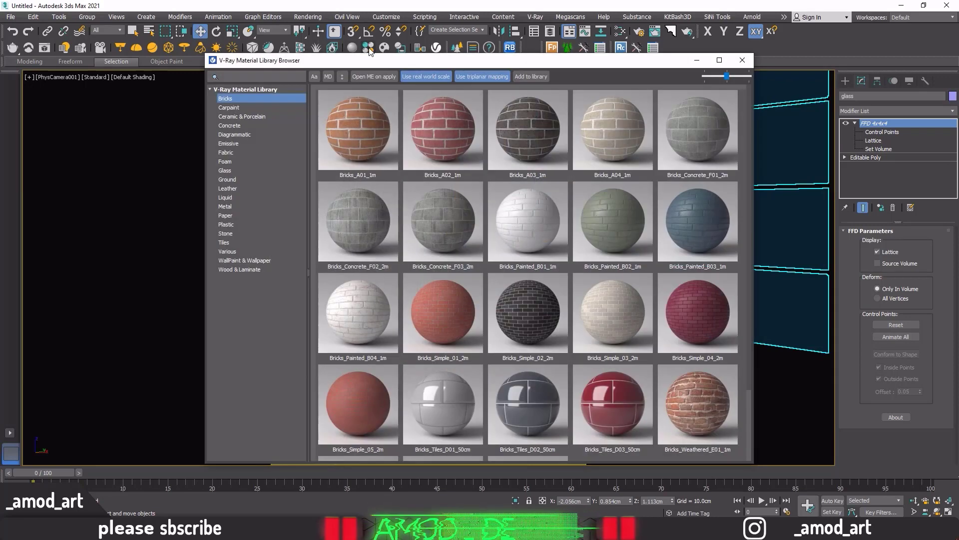
left_click(225, 173)
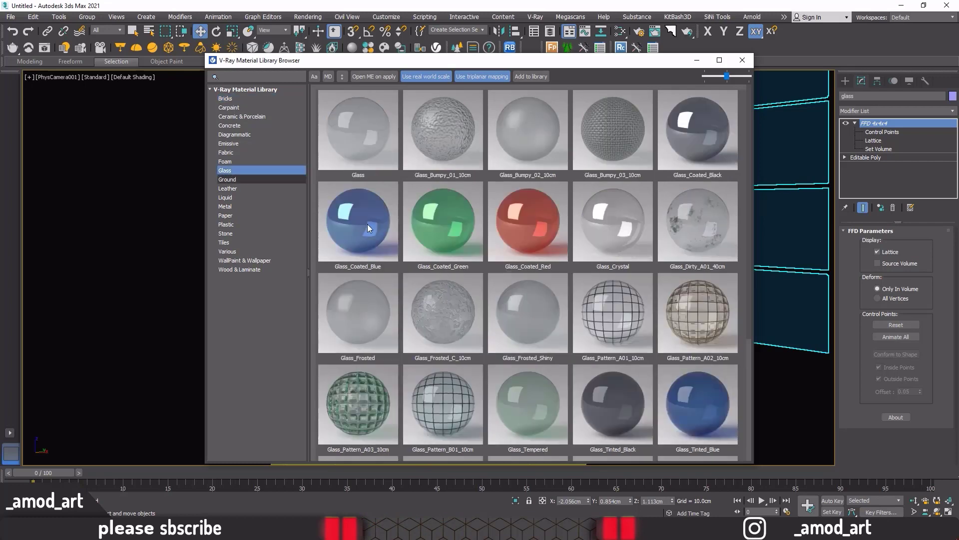
scroll(700, 351, "down", 3)
right_click(691, 320)
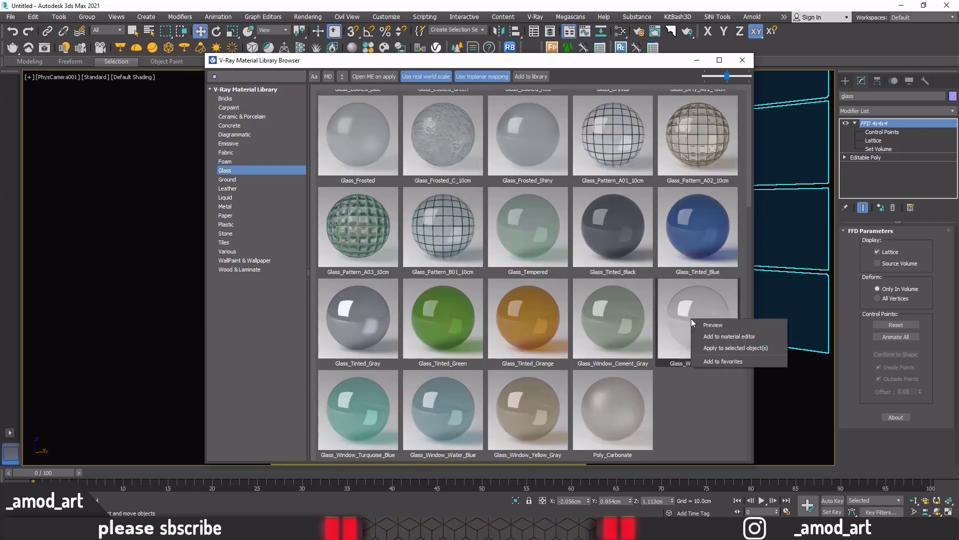
left_click(715, 347)
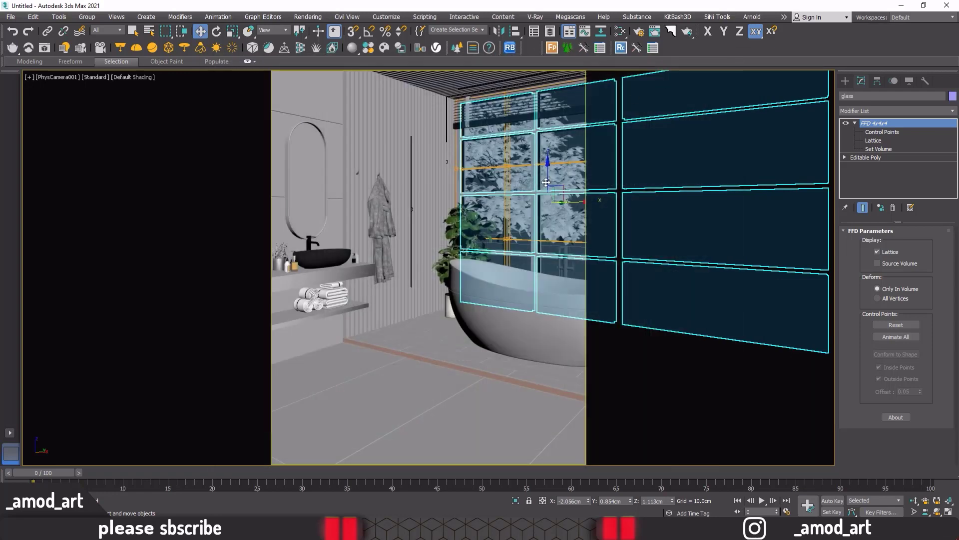
left_click(742, 60)
Switch the camera view to free Perspective and maximize the Top viewport.
key("p")
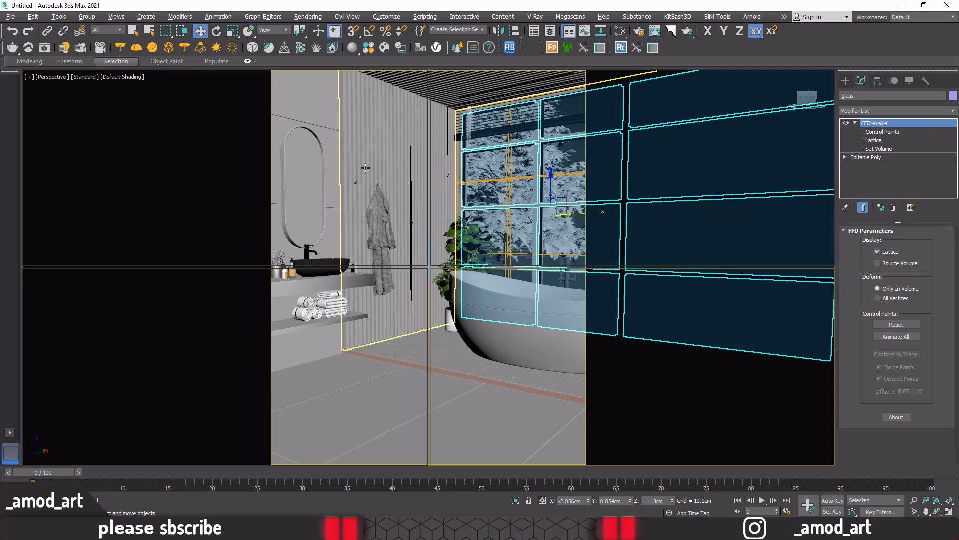
key("alt+w")
right_click(321, 181)
key("alt+w")
scroll(322, 181, "down", 2)
Place a V-Ray Dome light in the Top view and map it with je_gray_02_4k through a VRayBitmap.
scroll(276, 175, "down", 1)
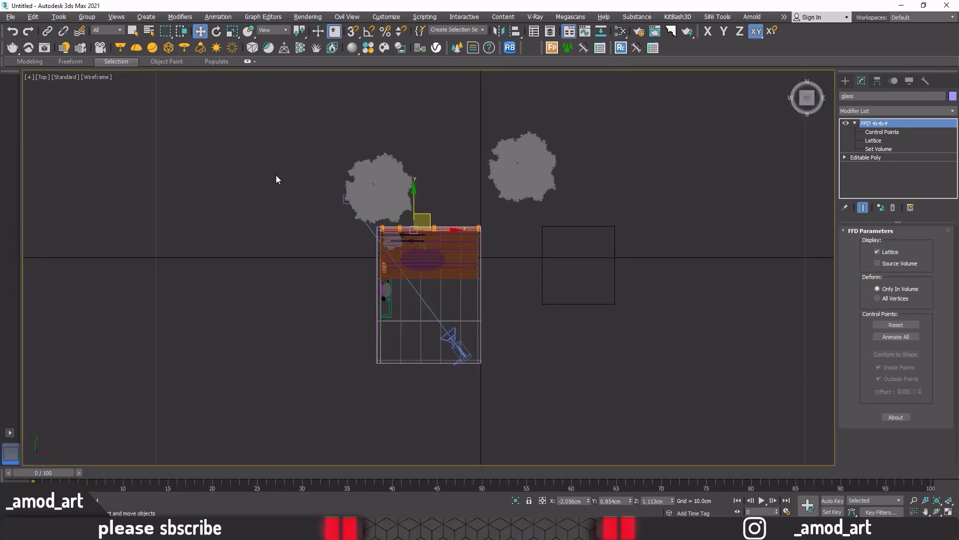
left_click(135, 48)
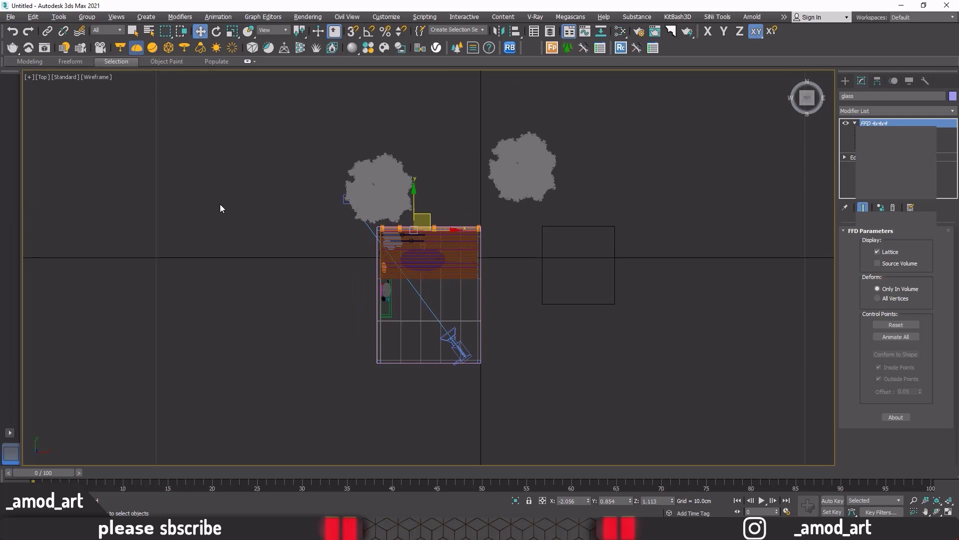
left_click(292, 193)
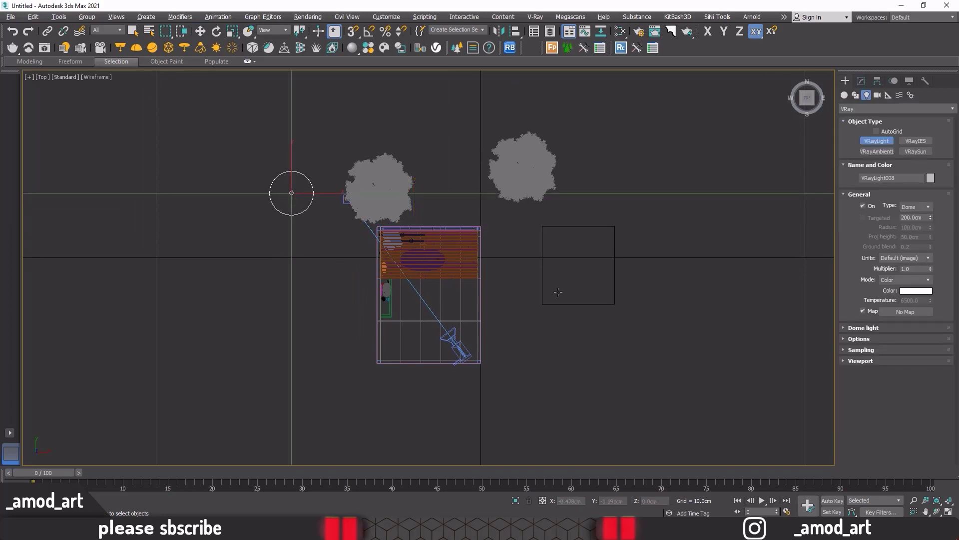
left_click(889, 311)
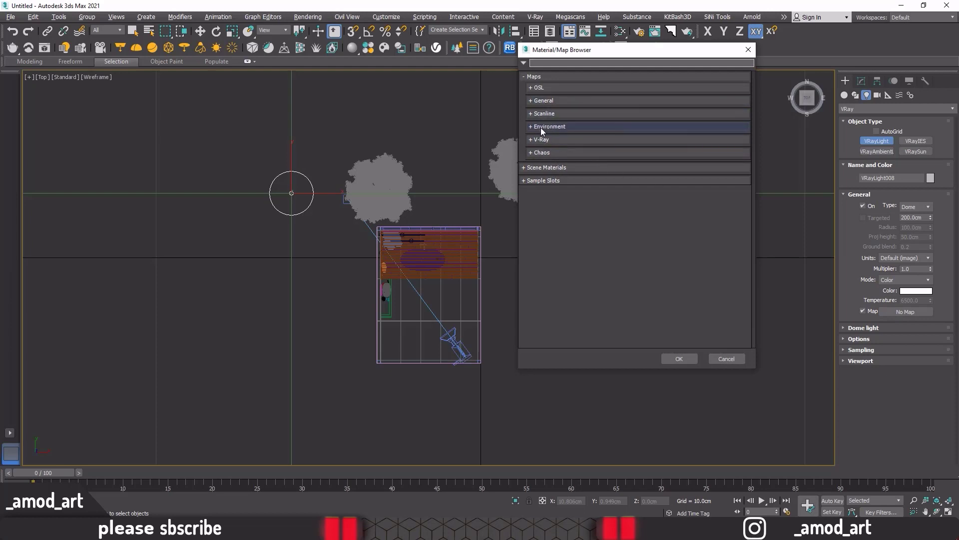
left_click(542, 140)
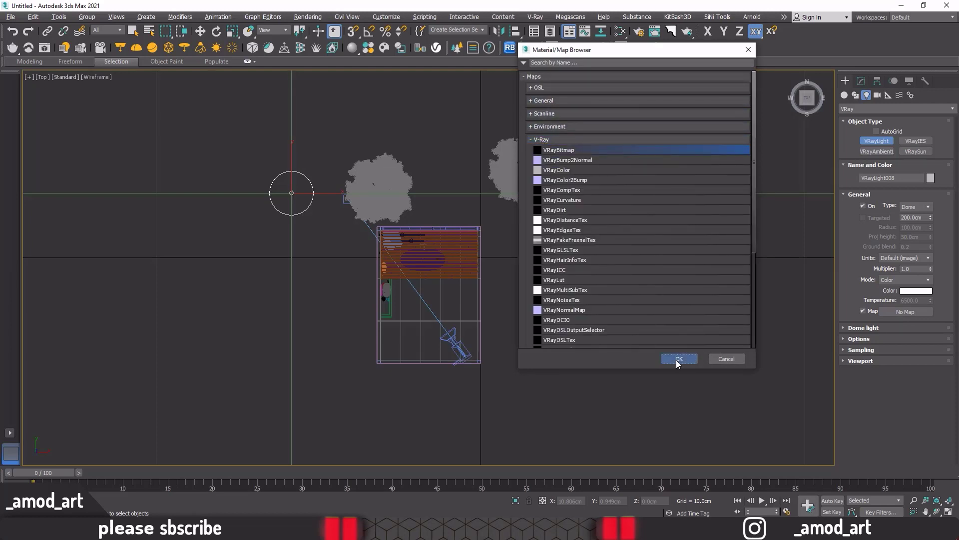
left_click(678, 359)
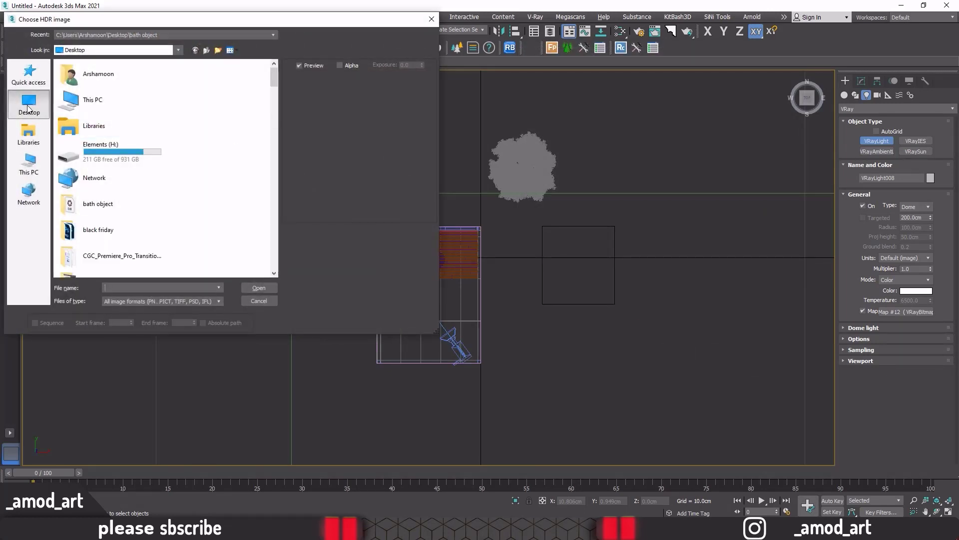
scroll(103, 177, "down", 1)
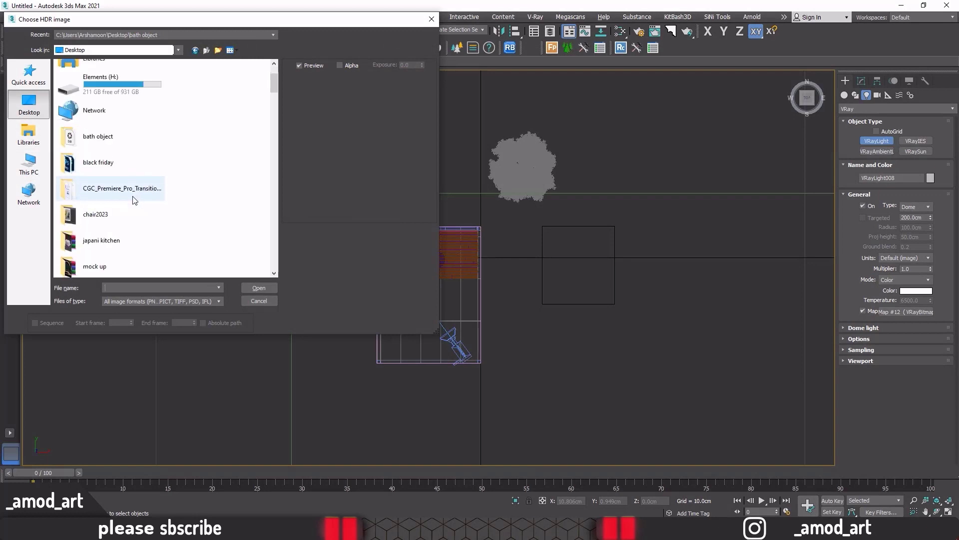
double_click(102, 141)
left_click(86, 163)
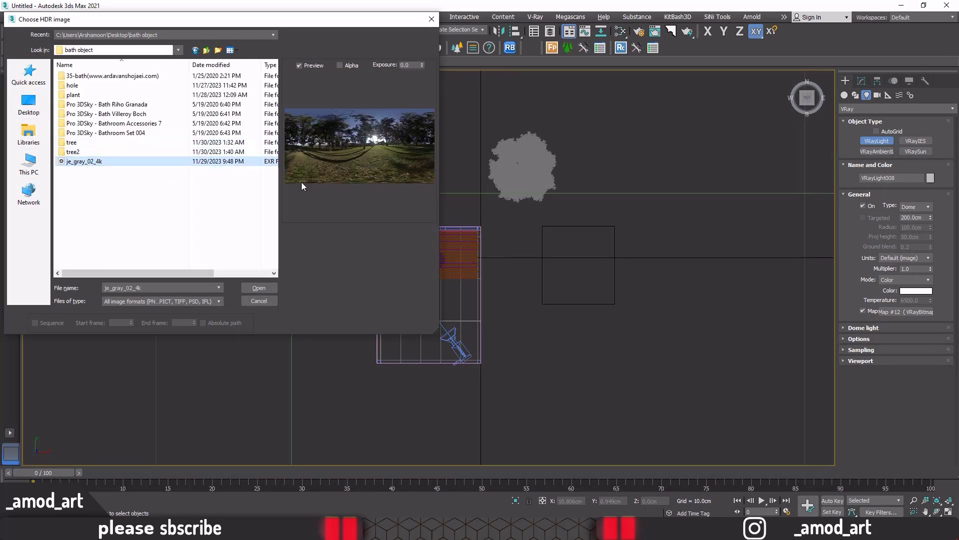
left_click(259, 287)
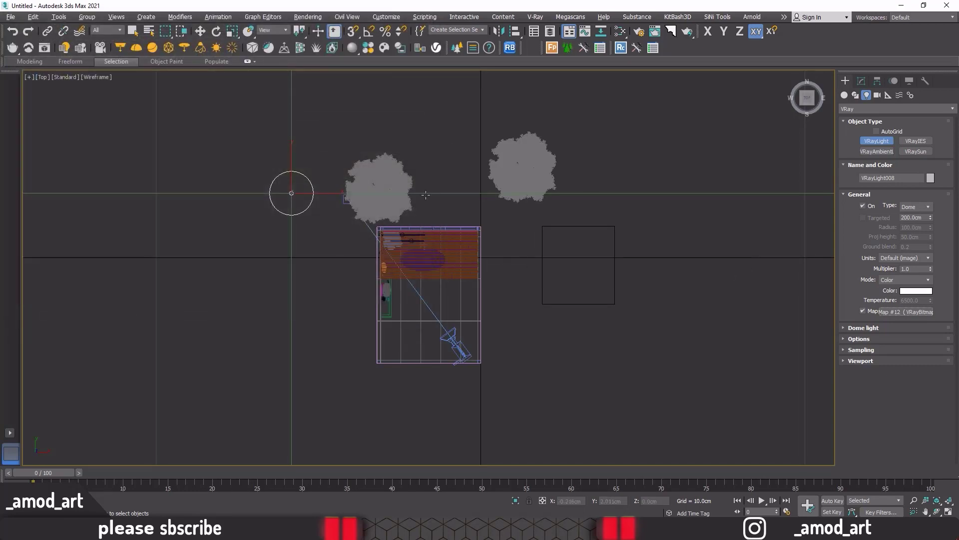
Return to four viewports and set the Perspective viewport to the PhysCamera001 view.
key("alt+w")
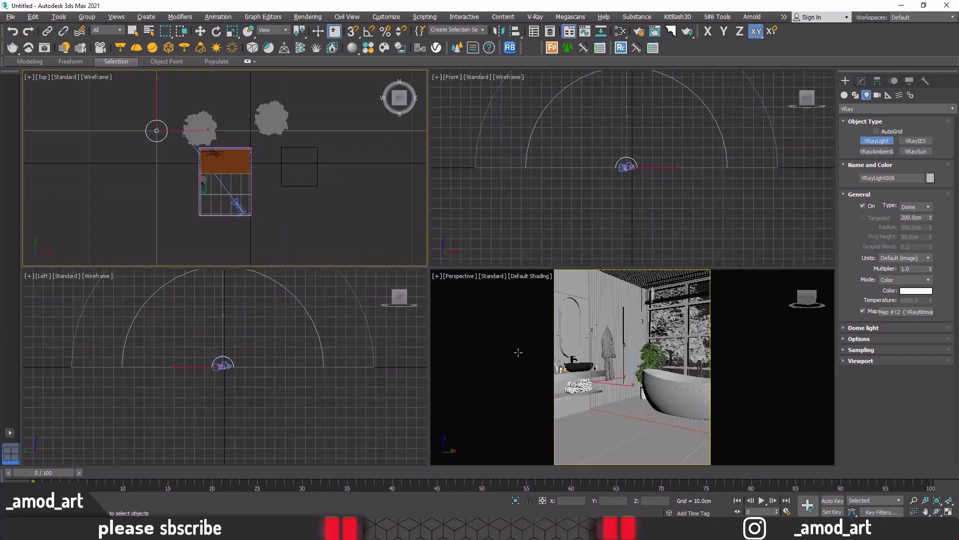
left_click(569, 333)
key("c")
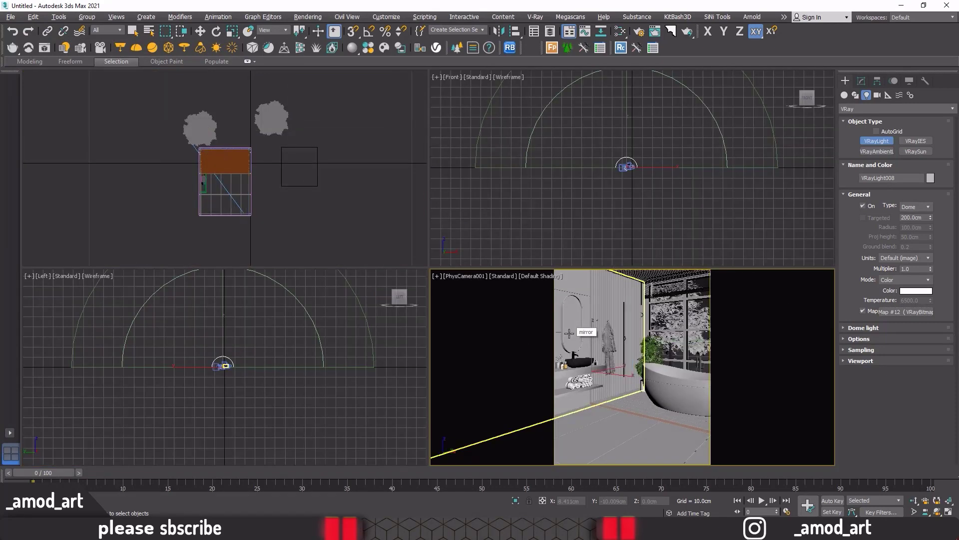
Run an interactive V-Ray render of the camera view, enlarge the frame buffer, then close it.
left_click(44, 48)
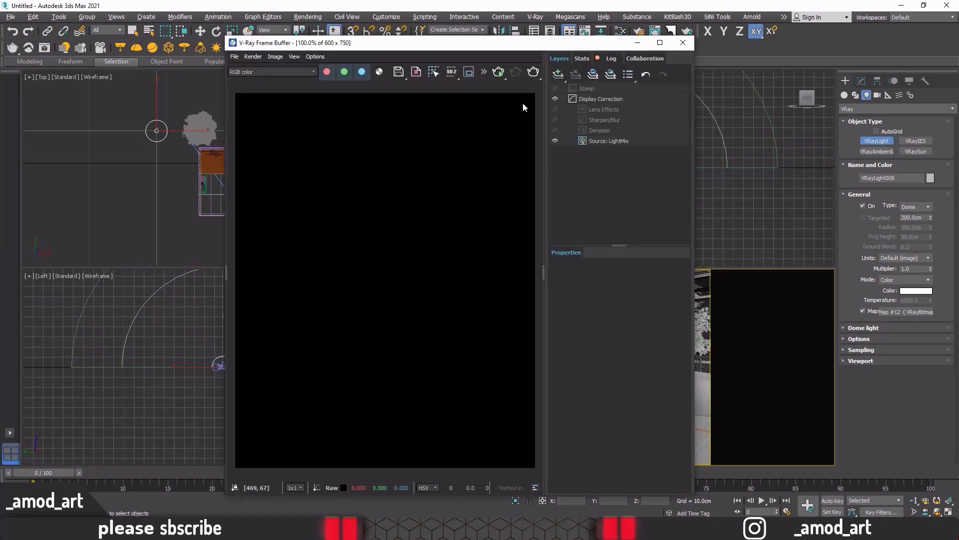
left_click(497, 70)
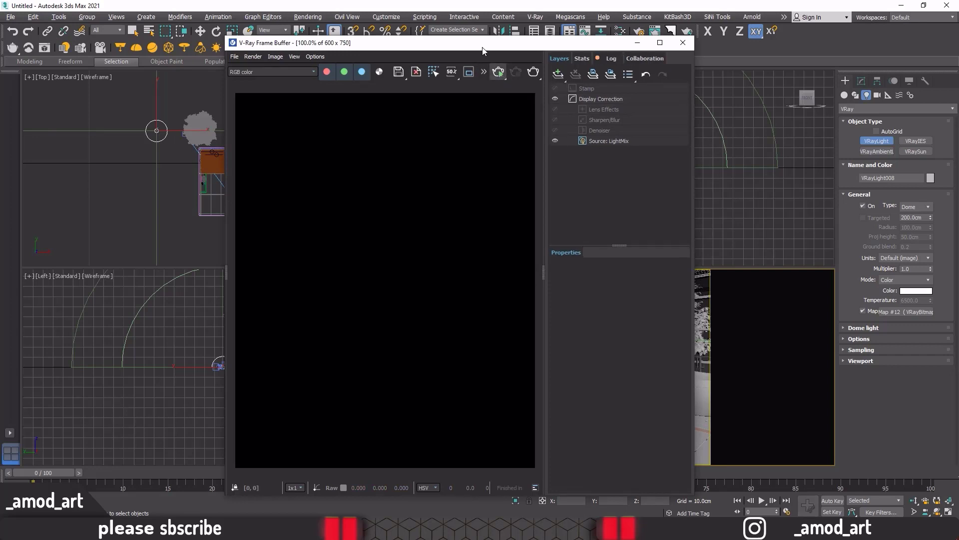
left_click(499, 72)
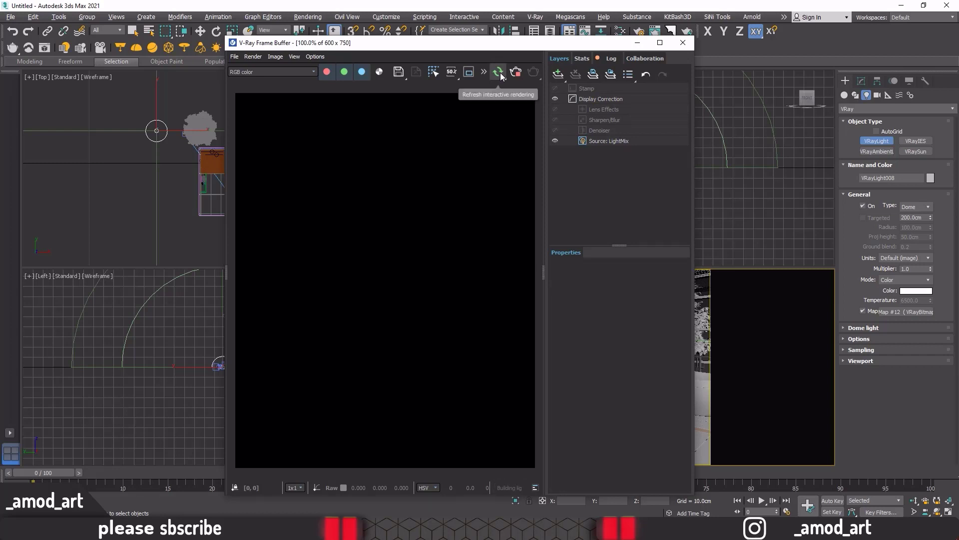
left_click_drag(461, 45, 454, 25)
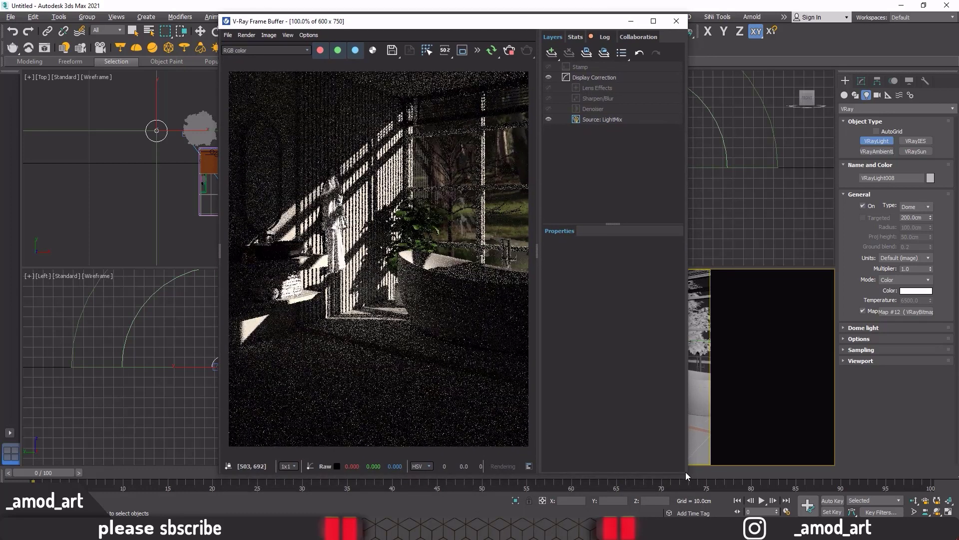
left_click_drag(689, 472, 722, 501)
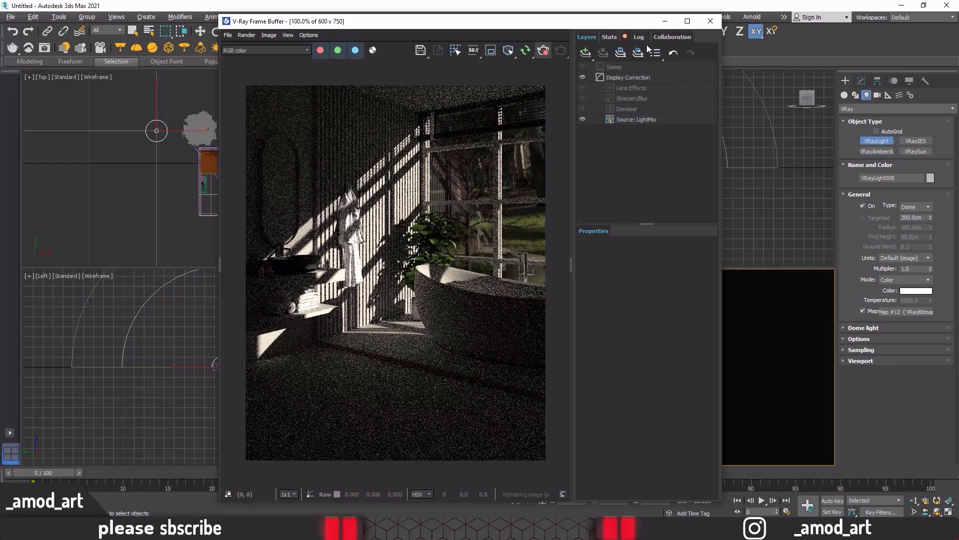
left_click(710, 21)
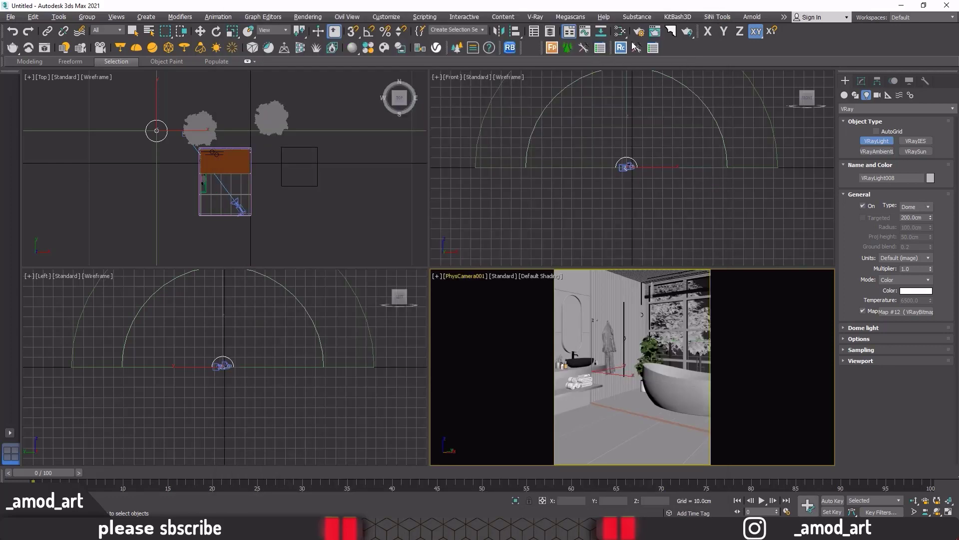
Bring the dome light's Map #12 into View1 of the Slate Material Editor as an instance.
left_click(621, 31)
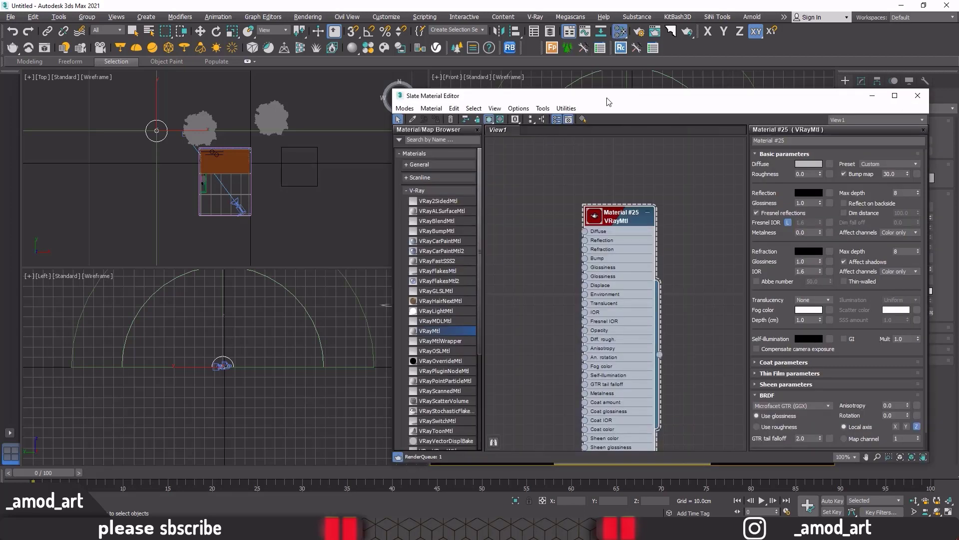
left_click_drag(607, 102, 406, 42)
left_click(444, 153)
left_click_drag(427, 153, 420, 141)
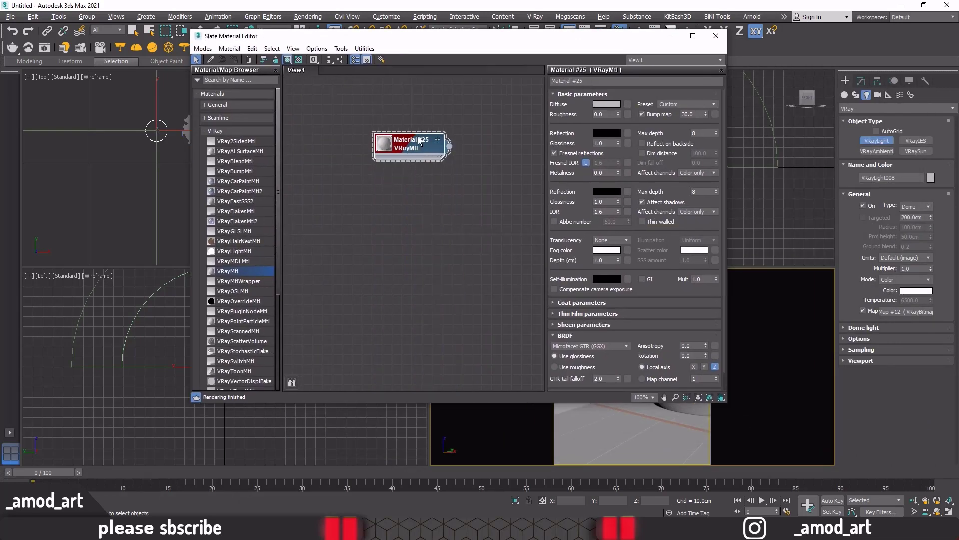
scroll(406, 155, "down", 2)
middle_click_drag(407, 188, 370, 226)
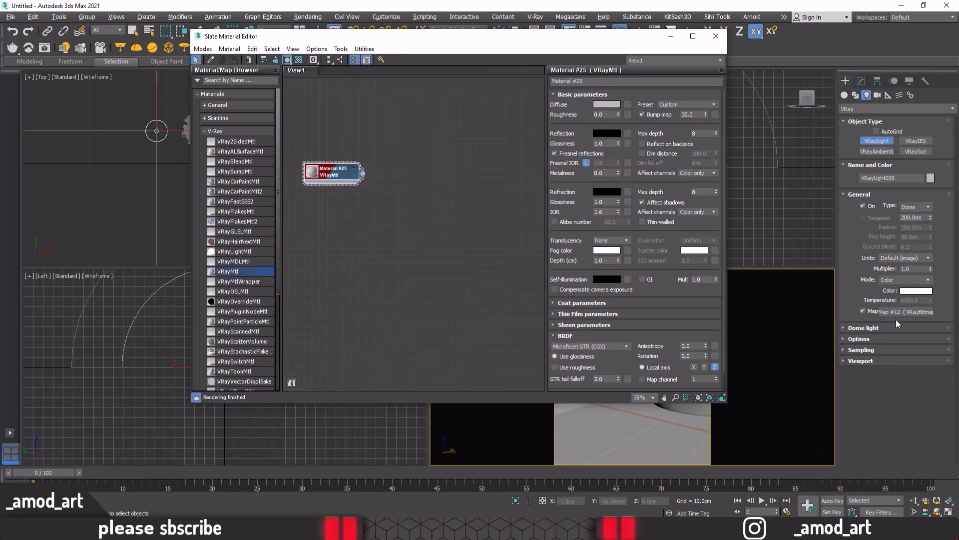
left_click_drag(898, 311, 472, 126)
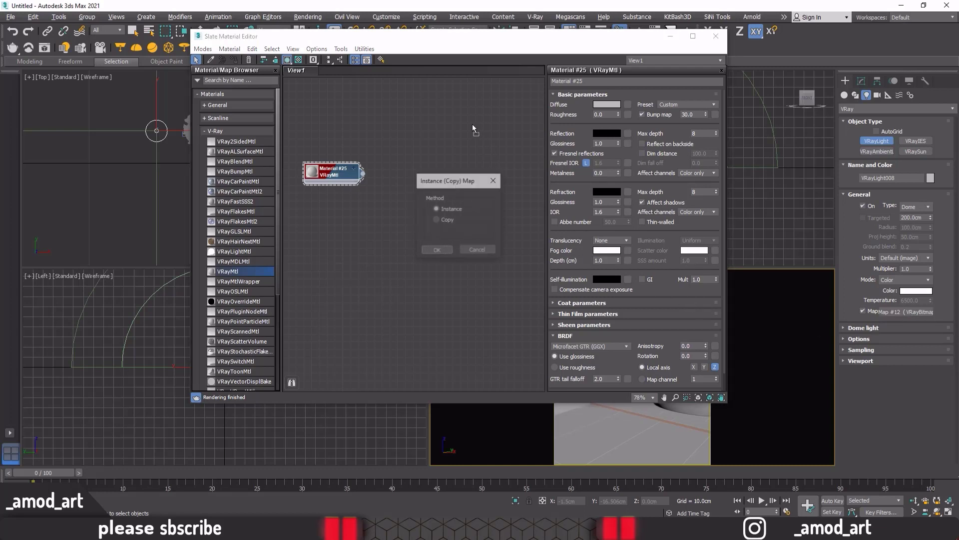
left_click(441, 250)
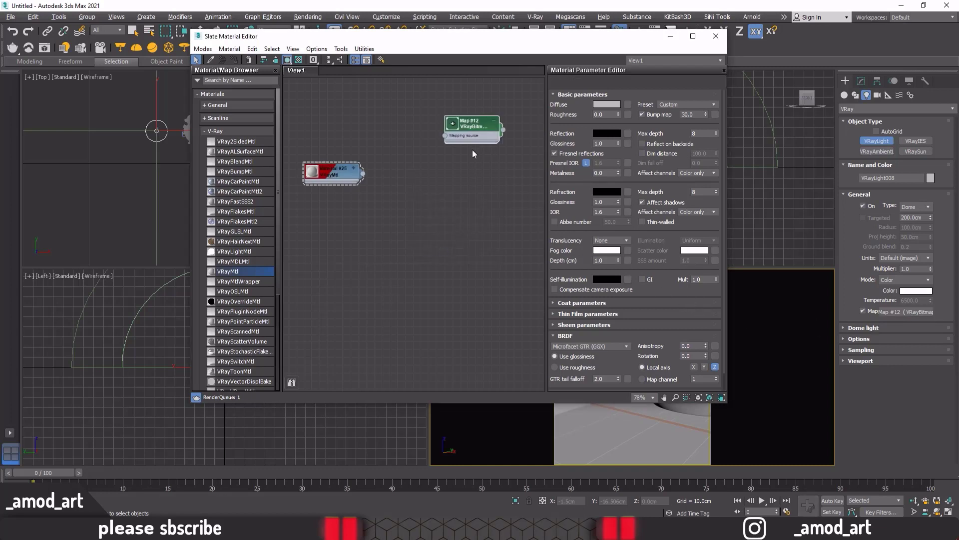
Set Map #12's Horiz. rotation to 50.
double_click(469, 127)
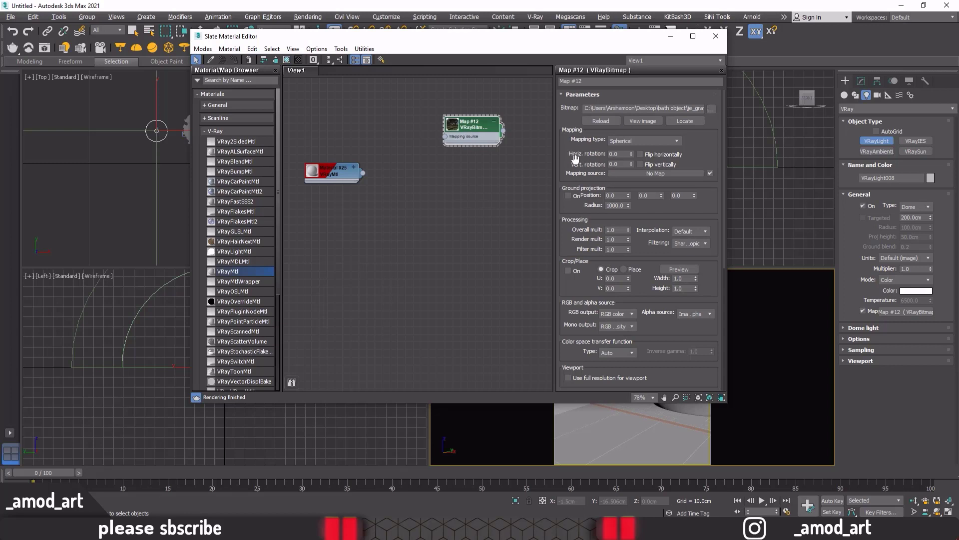
left_click(619, 153)
type("0")
key("Return")
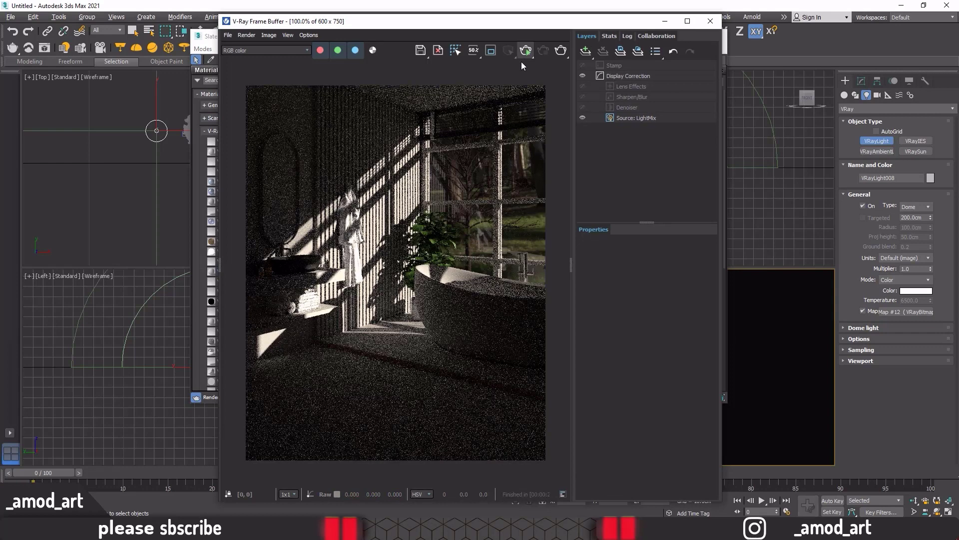
Restart interactive rendering beside the Slate Editor, retry Horiz. rotation values, and check the reference photo.
left_click(521, 61)
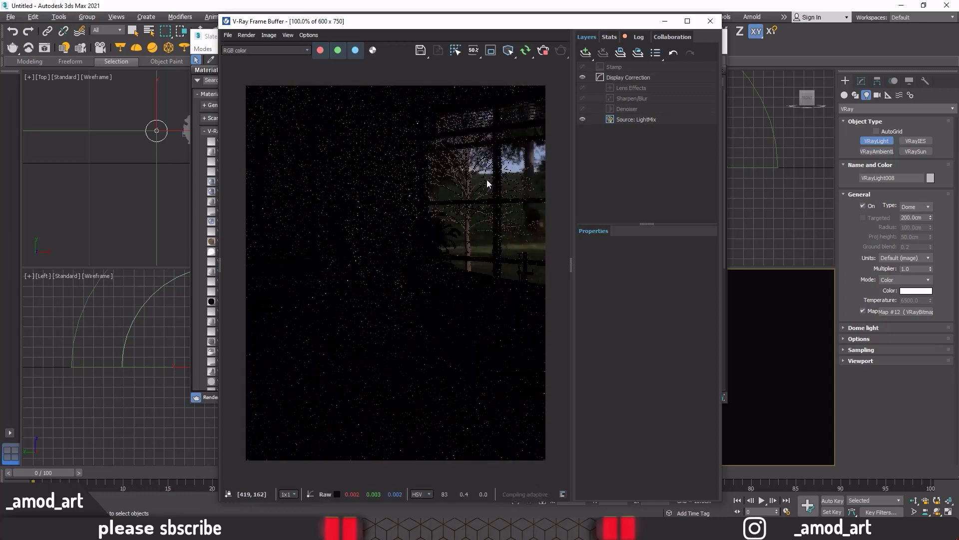
left_click_drag(455, 30, 270, 34)
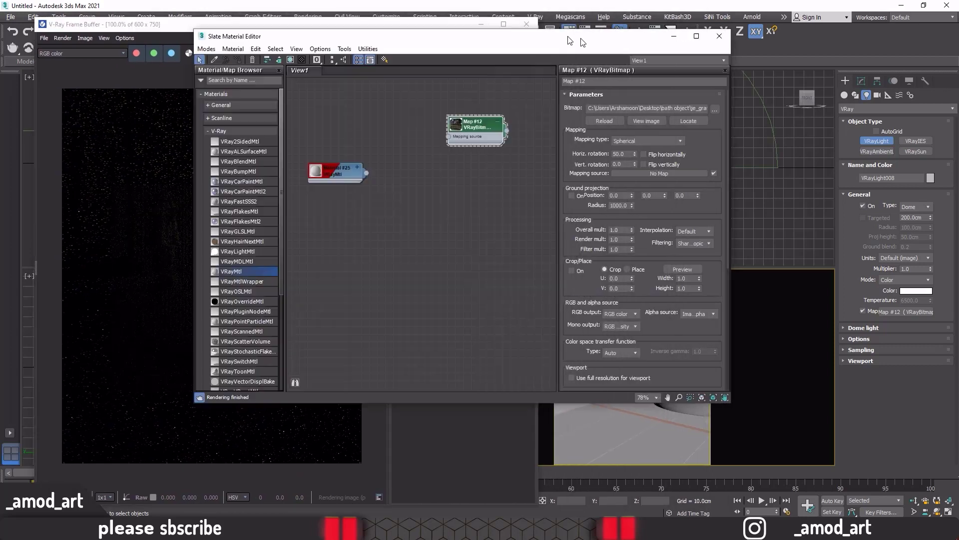
left_click_drag(566, 40, 780, 41)
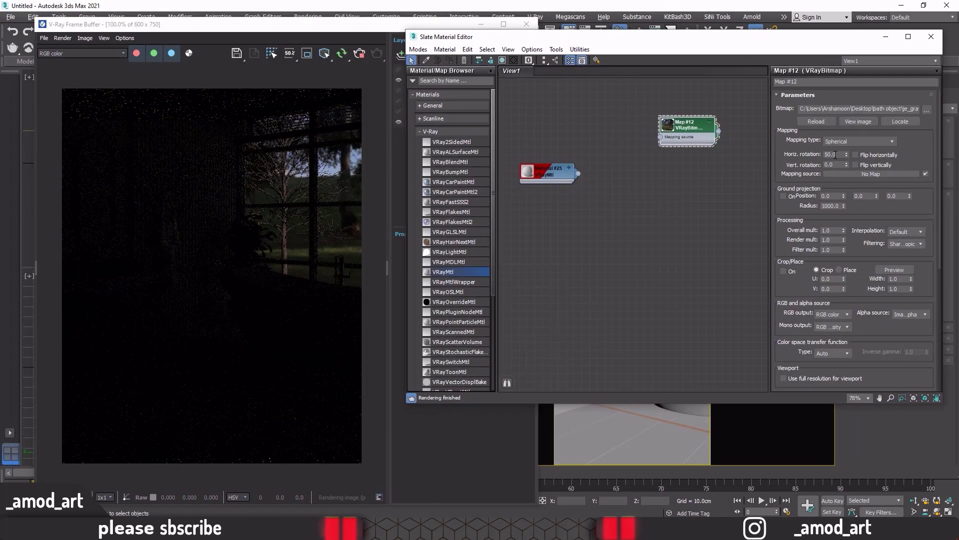
double_click(839, 154)
type("100")
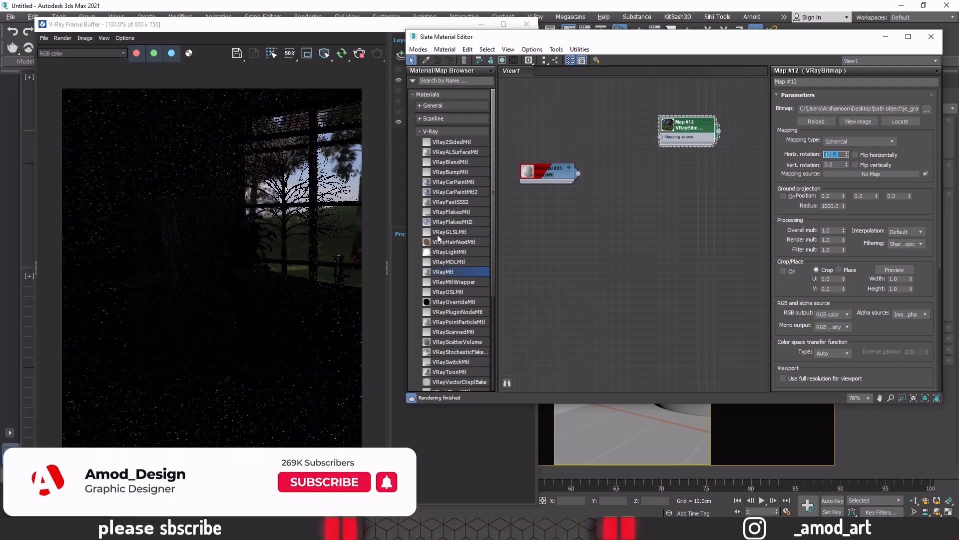
type("185")
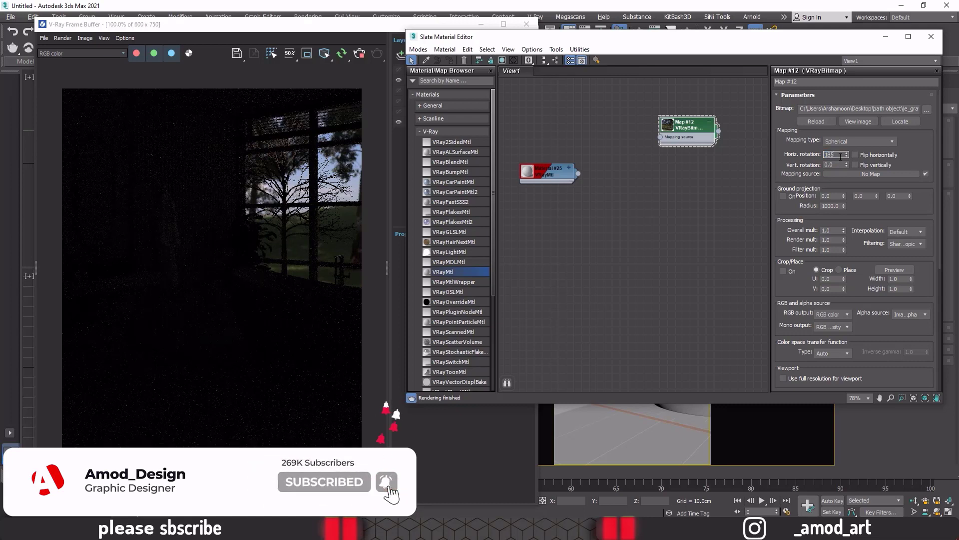
key("BackSpace")
key("BackSpace")
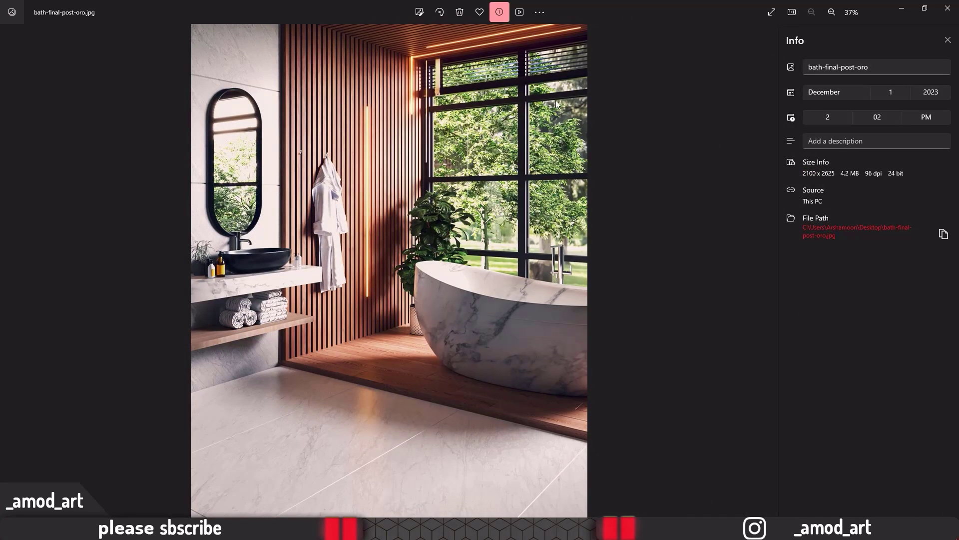
left_click(897, 7)
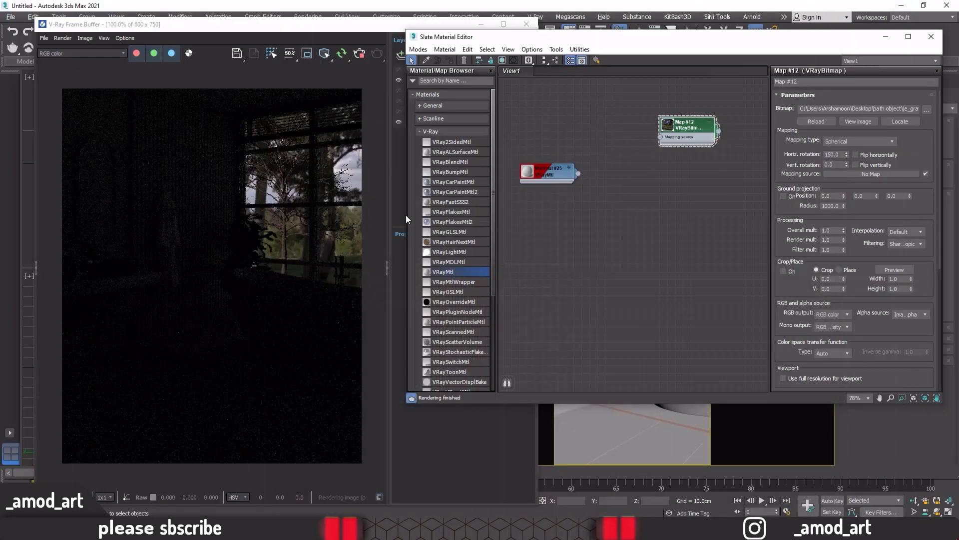
Enter 185 as the dome map's Horiz. rotation.
double_click(839, 156)
type("185")
key("Return")
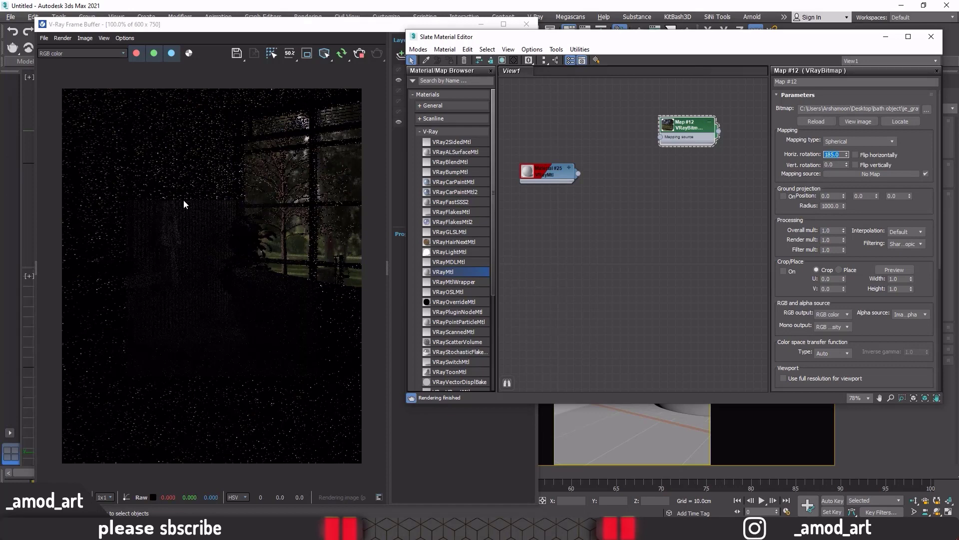
Close the material editor, add a VFB Exposure layer at about 1.9, then stop and close the render.
left_click(929, 37)
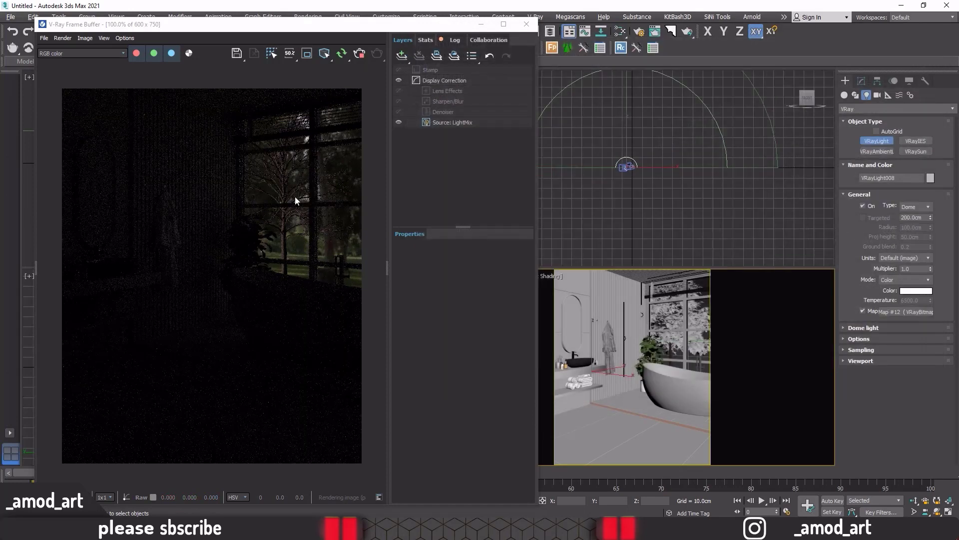
left_click_drag(278, 33, 311, 19)
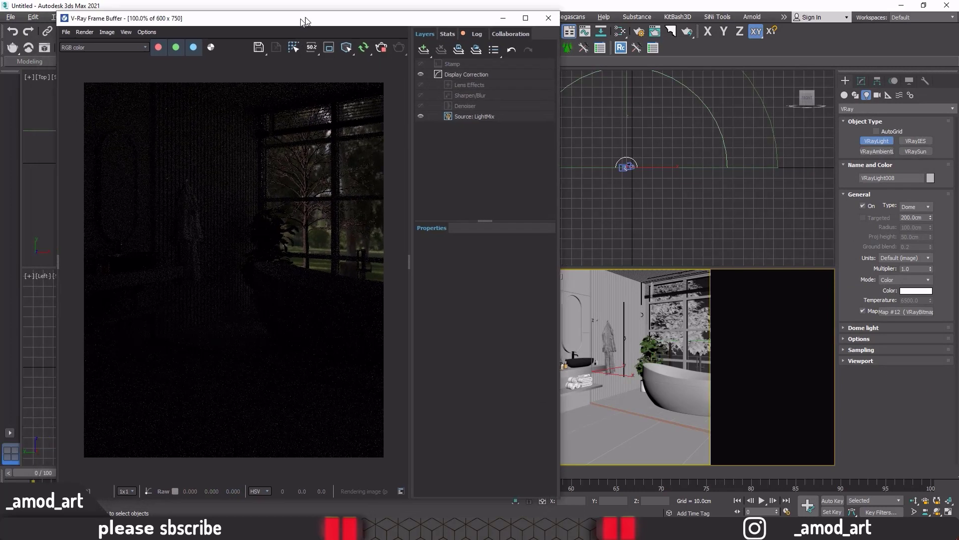
left_click(439, 46)
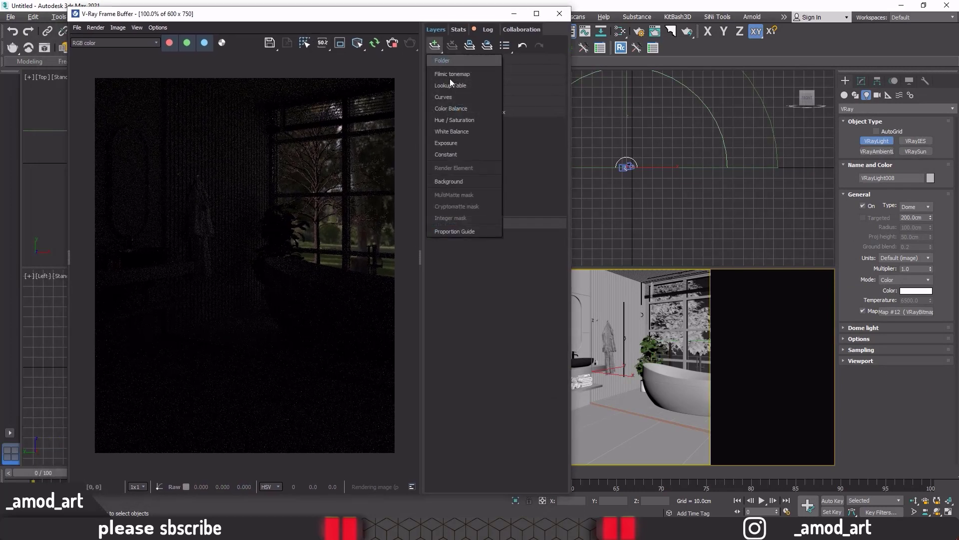
left_click(451, 143)
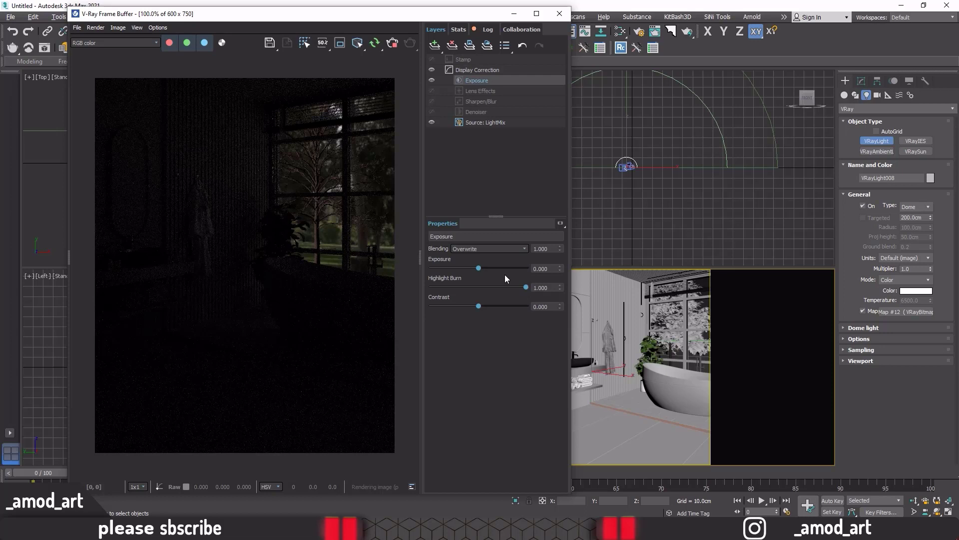
mouse_move(478, 268)
left_mouse_down()
mouse_move(504, 269)
mouse_move(496, 268)
mouse_move(516, 289)
left_mouse_up()
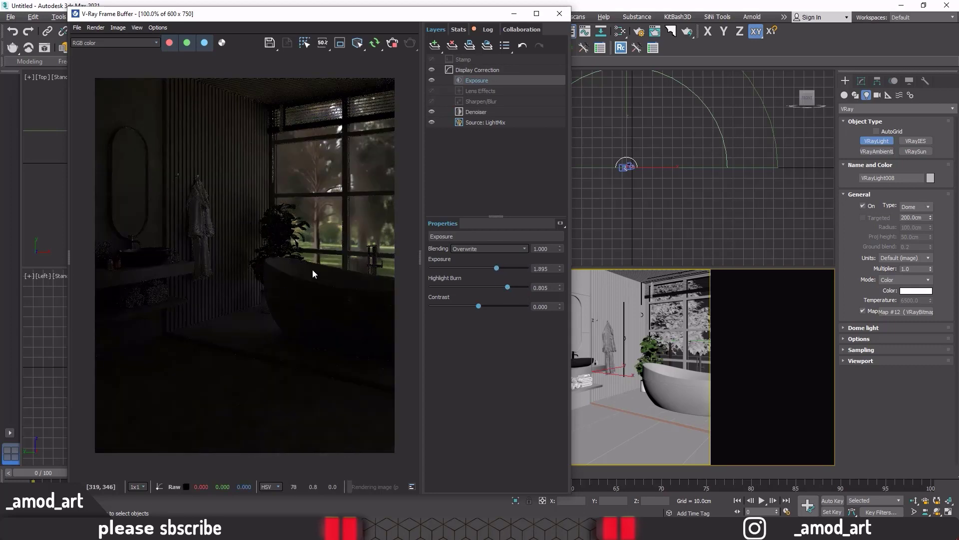
left_click(392, 44)
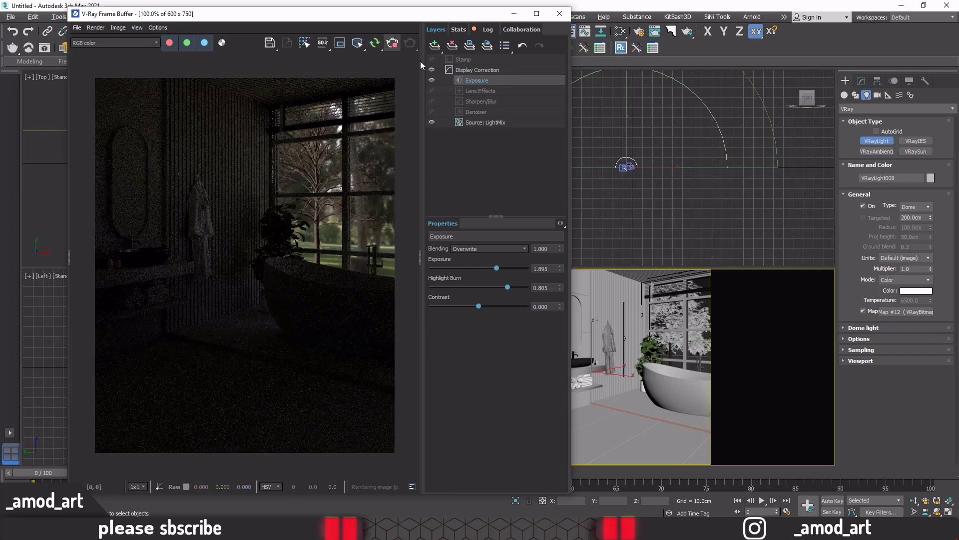
left_click(559, 15)
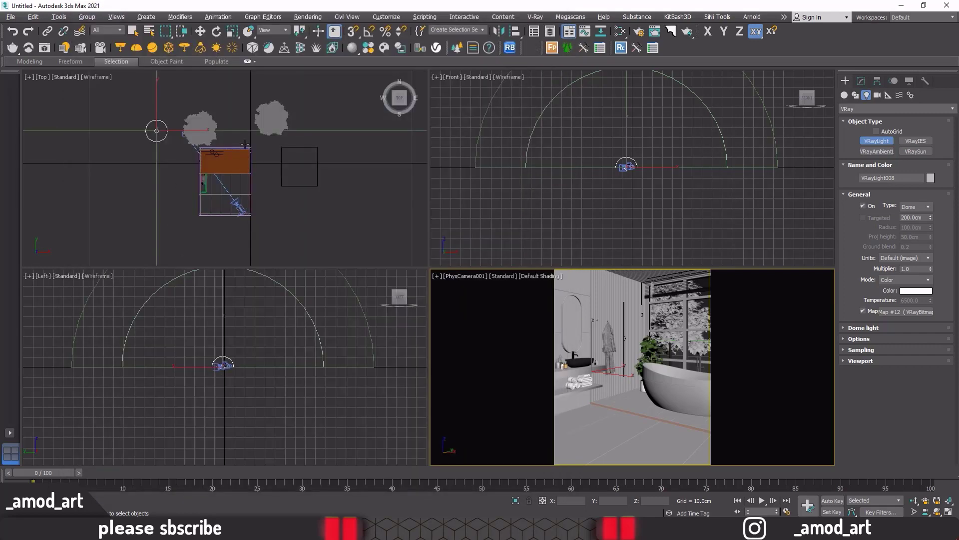
Draw a V-Ray plane light over the tree outside the window in the maximized top view.
left_click(282, 170)
key("alt+w")
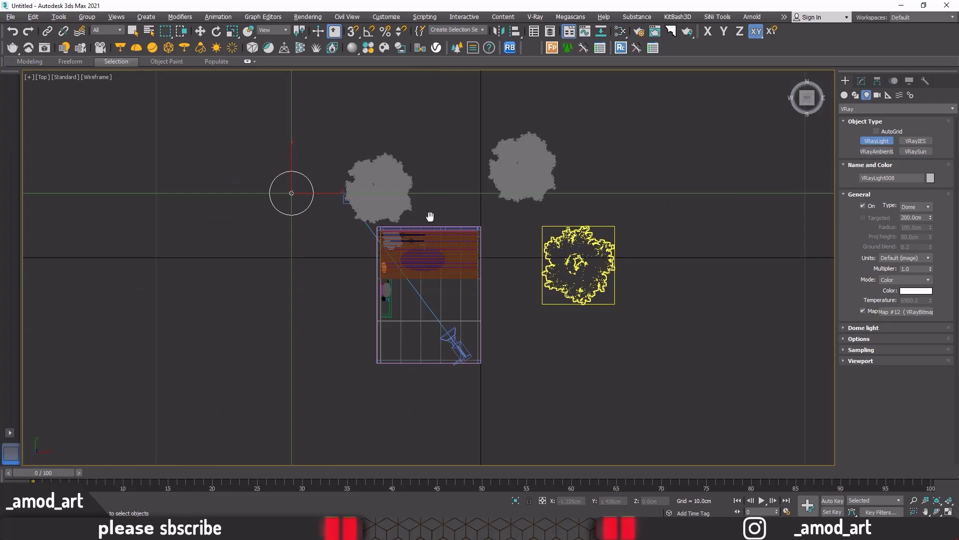
middle_click_drag(430, 216, 408, 242)
left_click(135, 53)
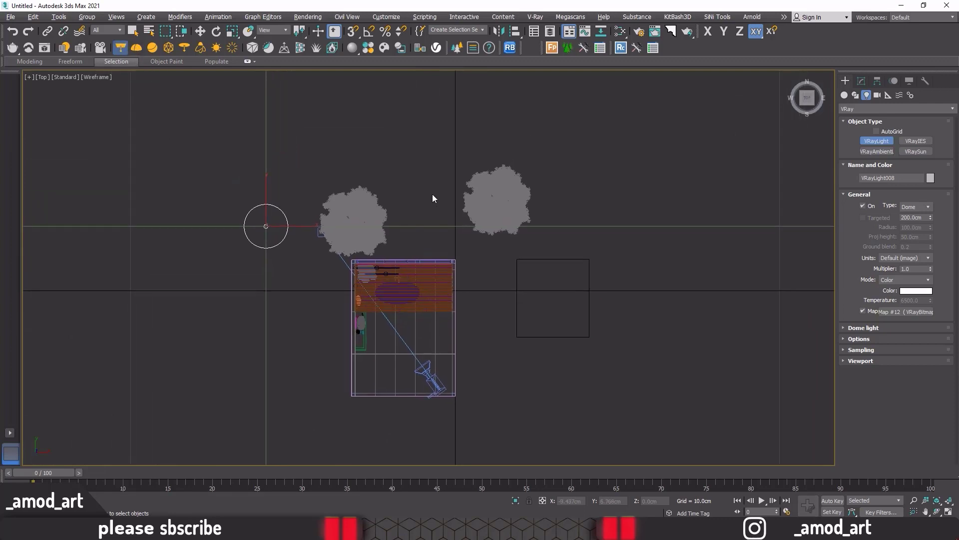
left_click_drag(458, 151, 524, 221)
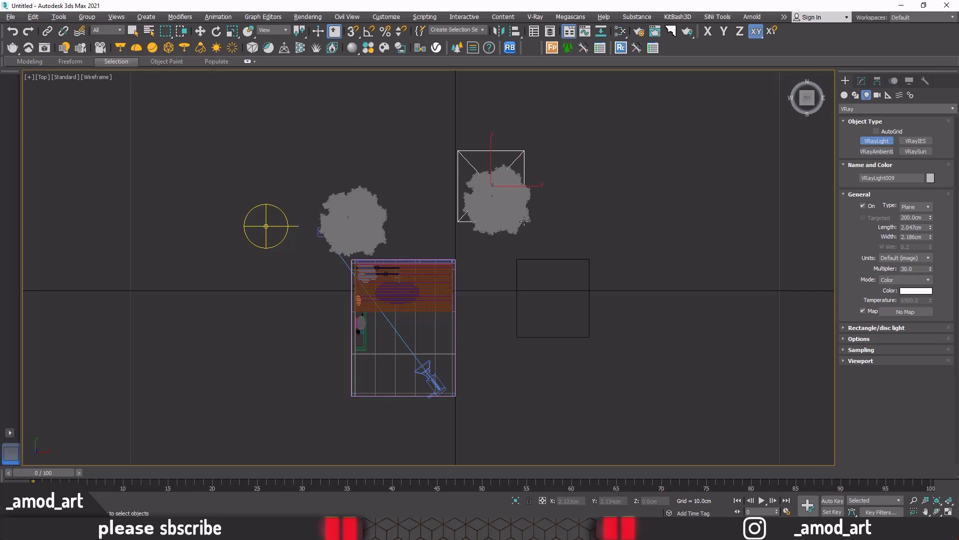
key("w")
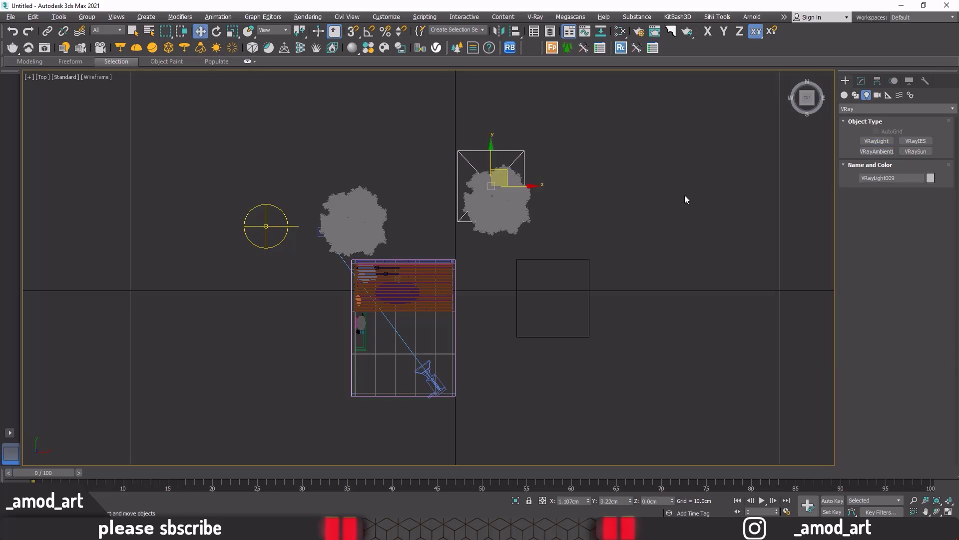
Give the light 2.7cm length and width, multiplier 4.0, and Temperature mode at 6700.
left_click(861, 81)
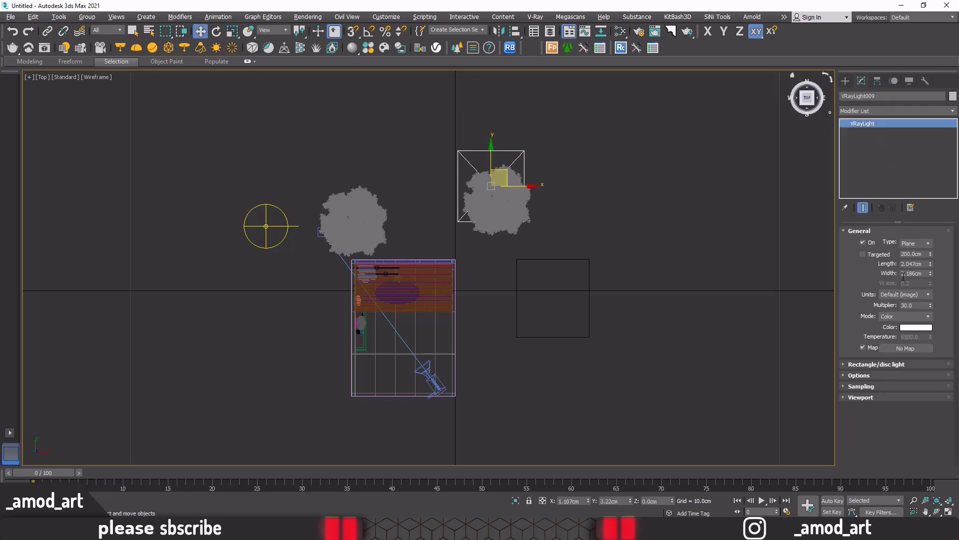
left_click_drag(922, 265, 900, 264)
key("Tab")
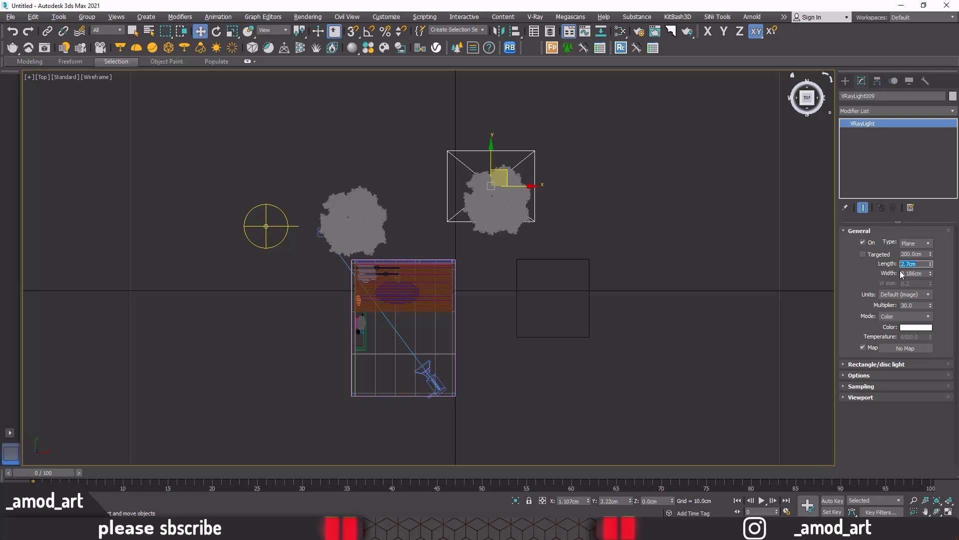
key("Tab")
type("7")
key("Return")
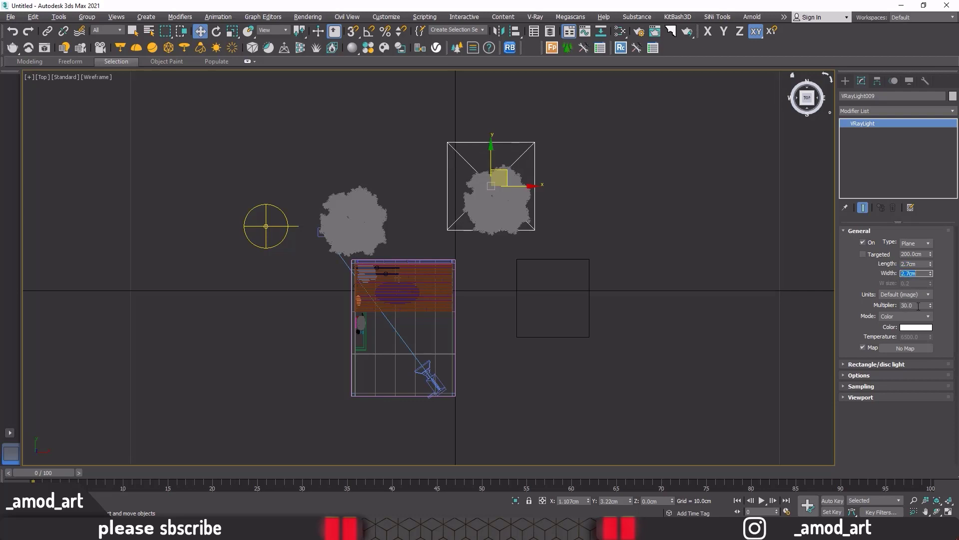
double_click(915, 306)
type("4")
left_click(902, 317)
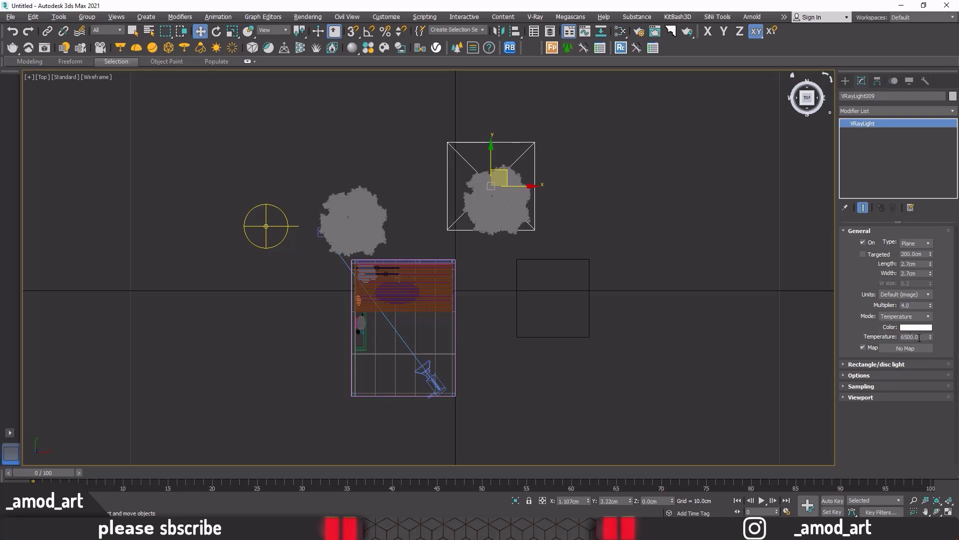
double_click(919, 337)
type("5700")
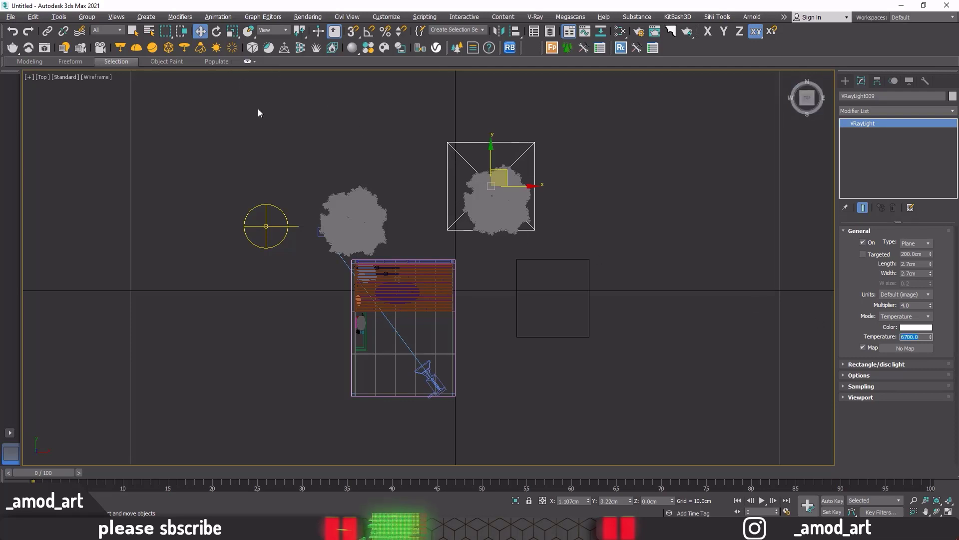
In the side view, tilt the light with angle snap to 90° and then 45° about Y.
key("alt+w")
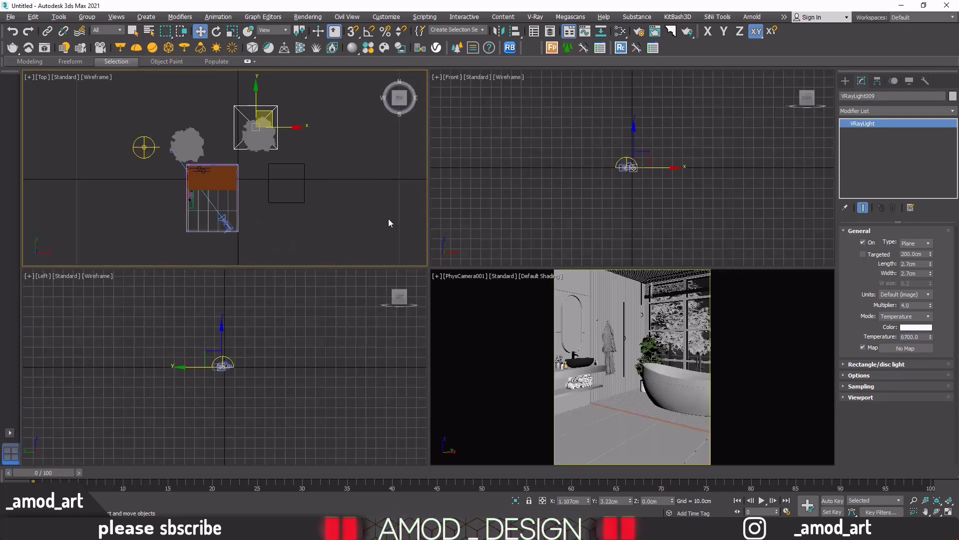
key("alt+w")
scroll(418, 261, "down", 2)
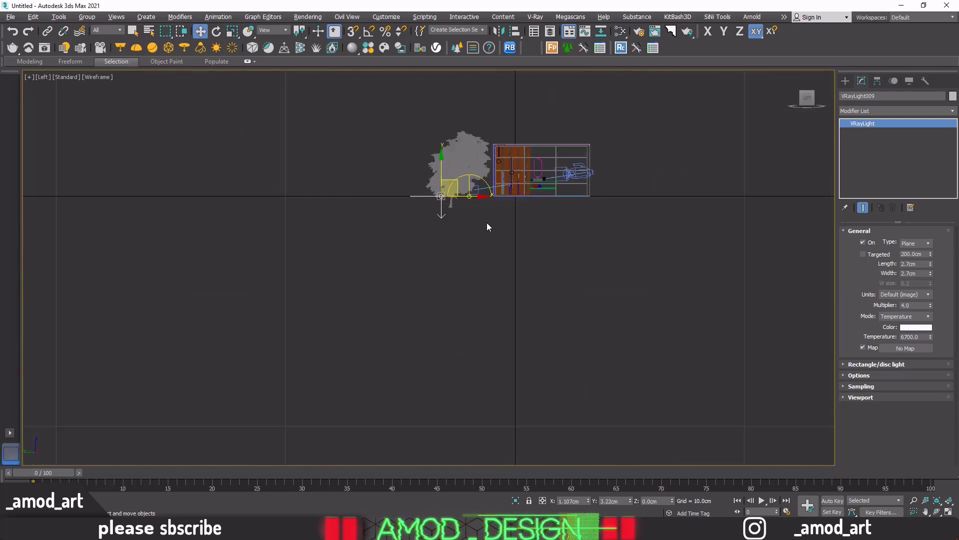
middle_click_drag(488, 225, 460, 316)
scroll(404, 281, "up", 1)
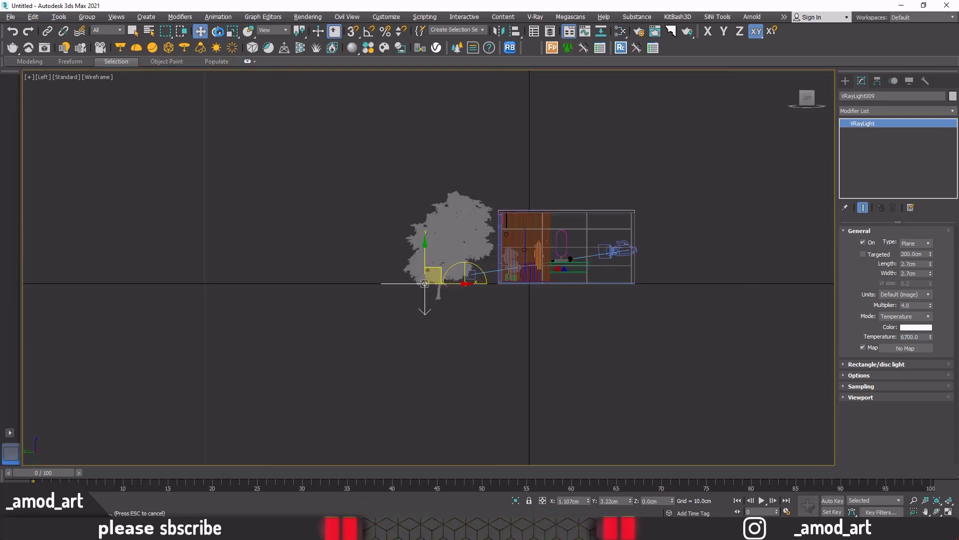
left_click(216, 32)
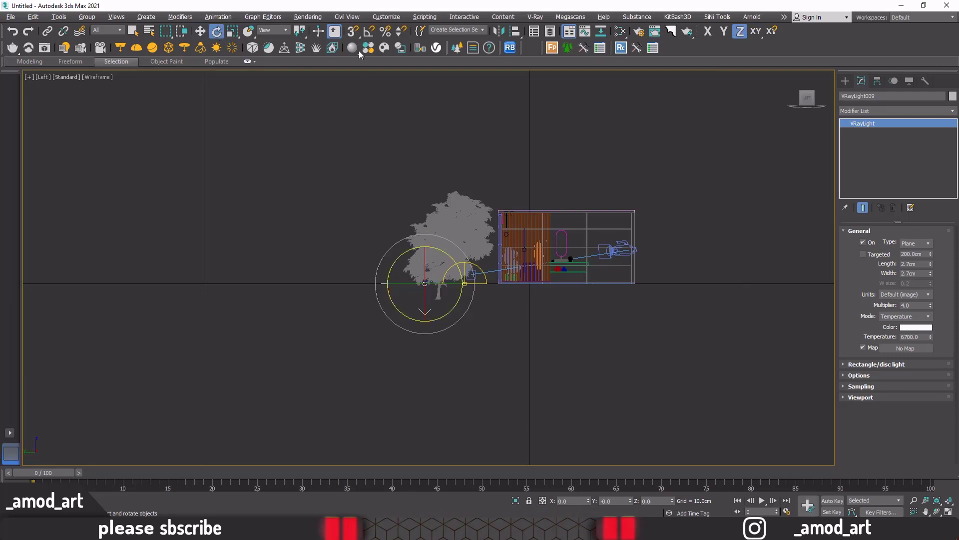
left_click(368, 31)
left_click_drag(424, 272, 423, 230)
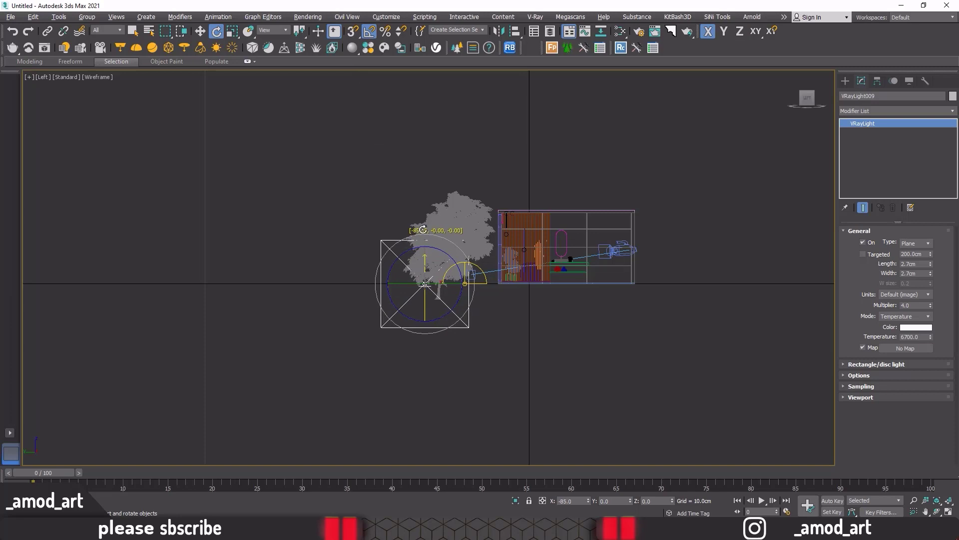
mouse_move(422, 230)
left_mouse_down()
mouse_move(404, 285)
mouse_move(429, 282)
left_mouse_up()
key("F6")
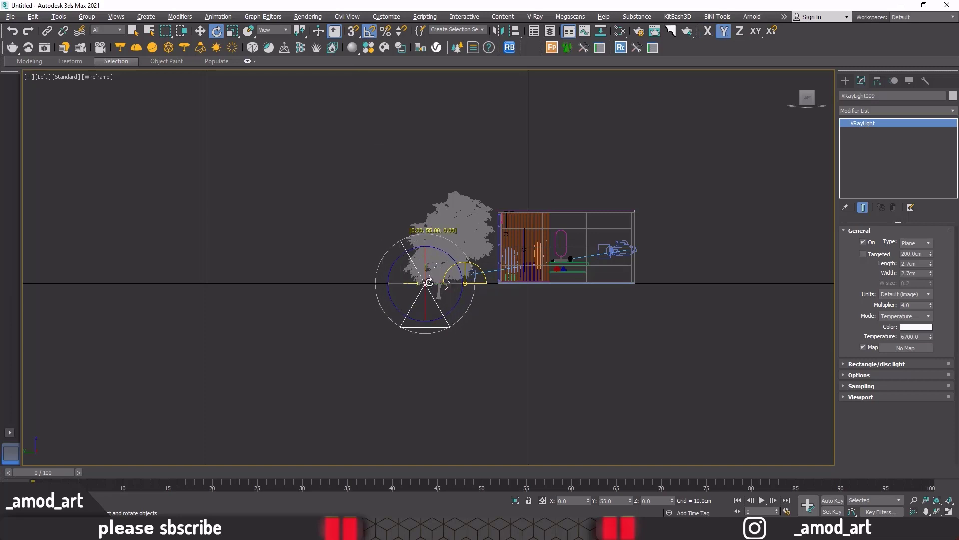
left_click_drag(429, 283, 423, 179)
Lock Move to the vertical axis and frame the light in the top and front views.
left_click(200, 31)
key("F6")
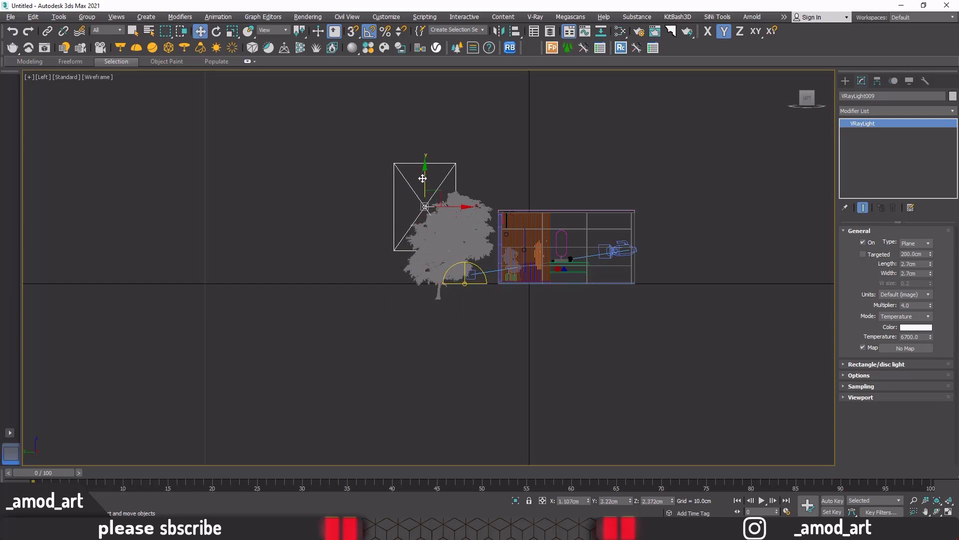
key("alt+w")
middle_click(256, 173)
key("alt+w")
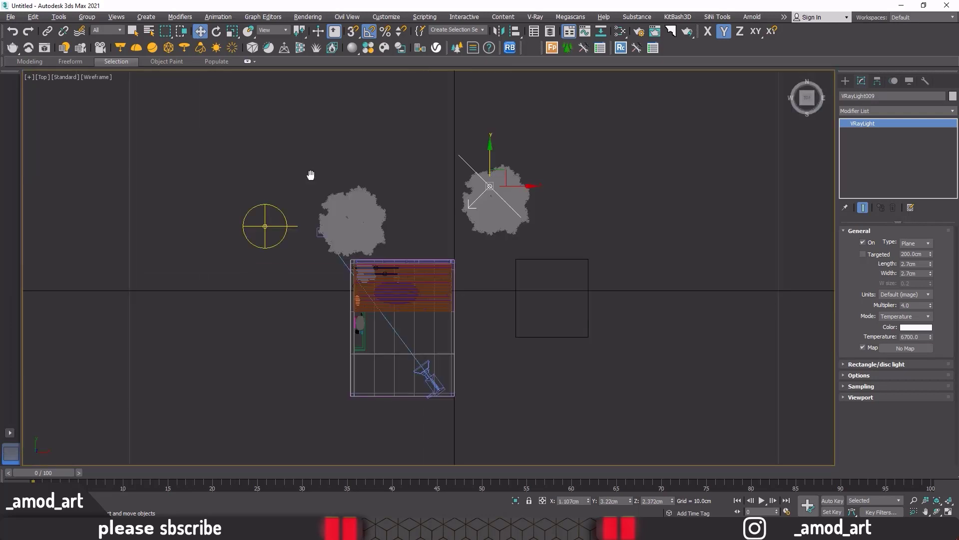
middle_click_drag(311, 174, 292, 176)
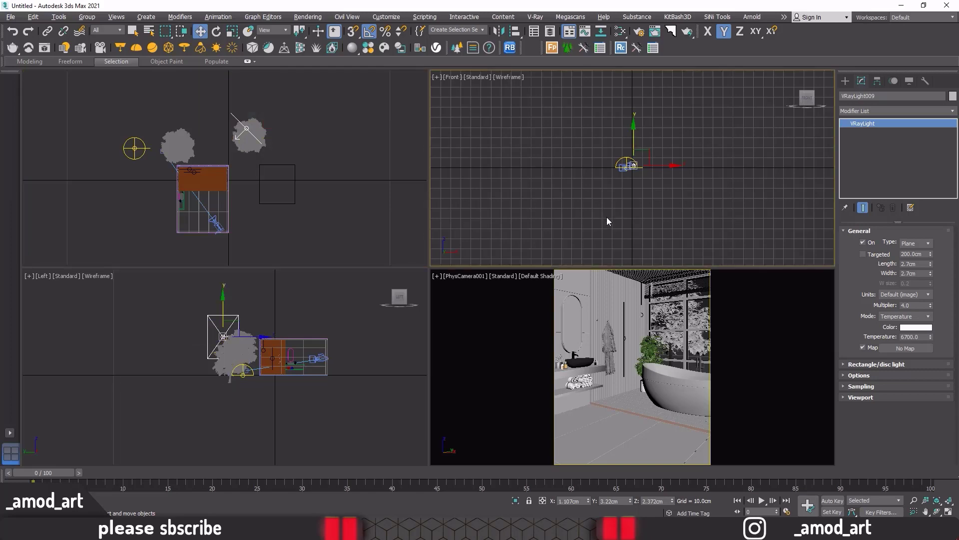
key("alt+w")
mouse_move(614, 186)
middle_mouse_down()
mouse_move(141, 366)
mouse_move(522, 253)
middle_mouse_up()
scroll(465, 312, "up", 2)
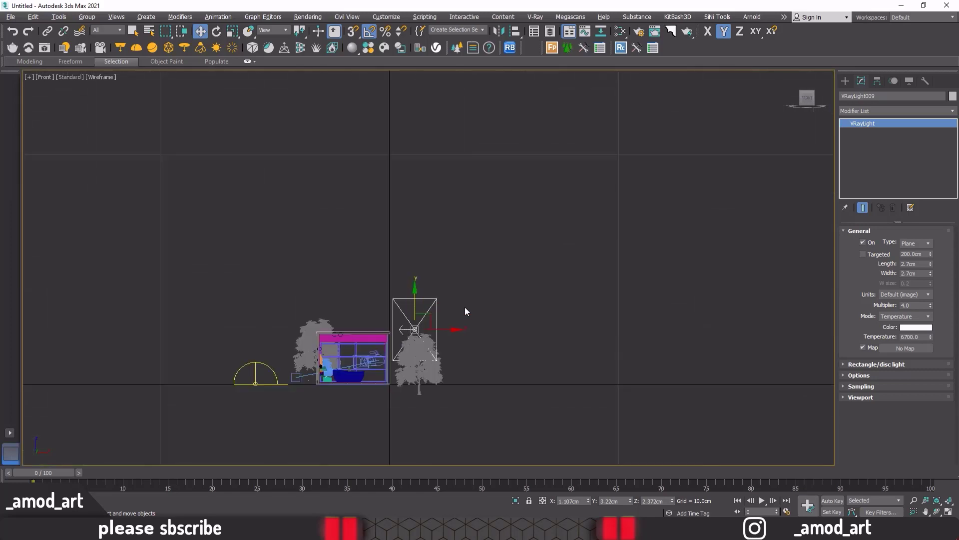
scroll(471, 272, "up", 2)
scroll(472, 274, "up", 2)
scroll(472, 274, "up", 3)
scroll(472, 273, "down", 2)
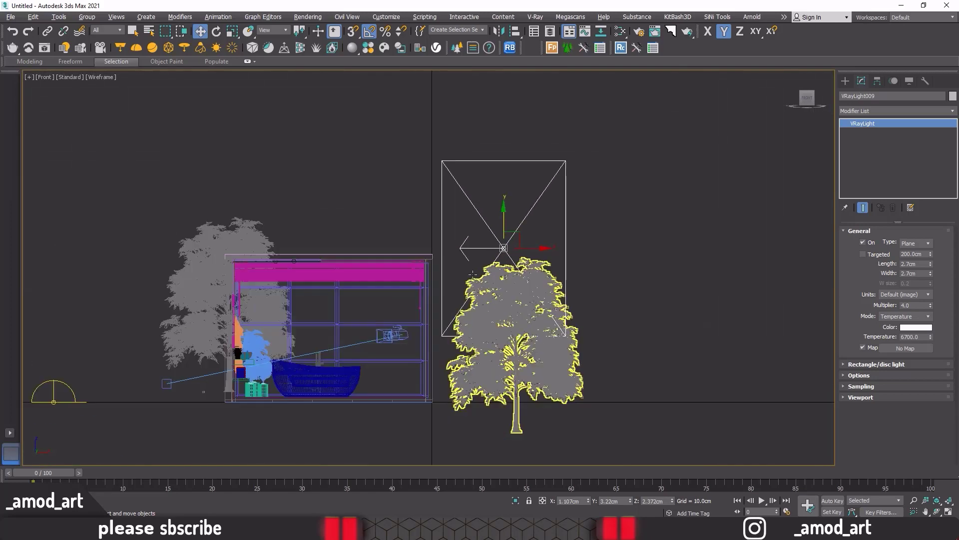
middle_click_drag(474, 264, 474, 248)
Tilt the light slightly about Z and nudge it up above the tree.
left_click(218, 33)
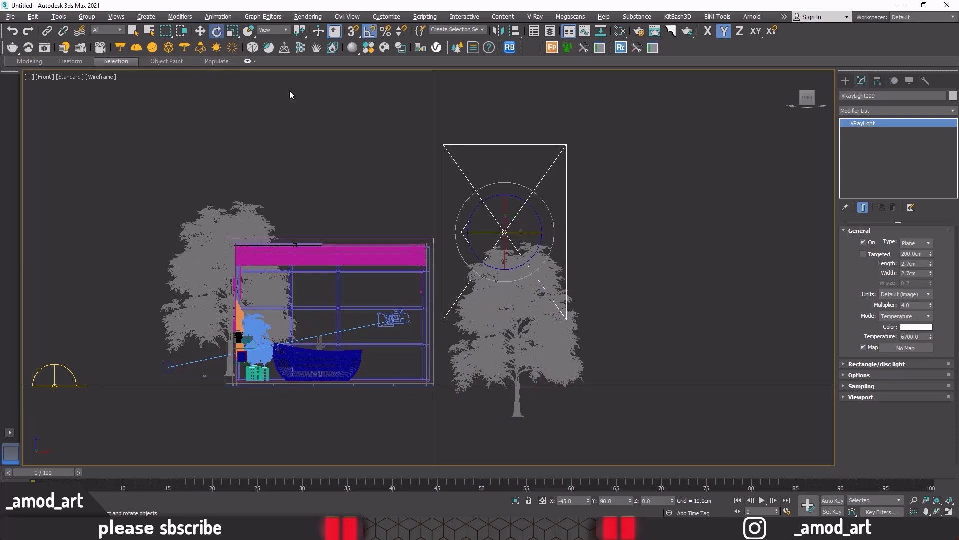
left_click_drag(490, 196, 484, 199)
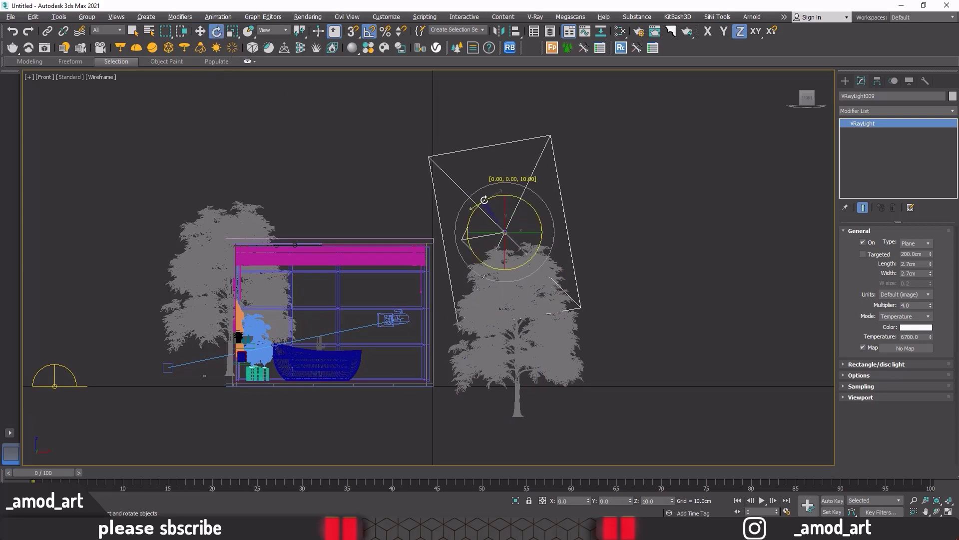
key("alt+w")
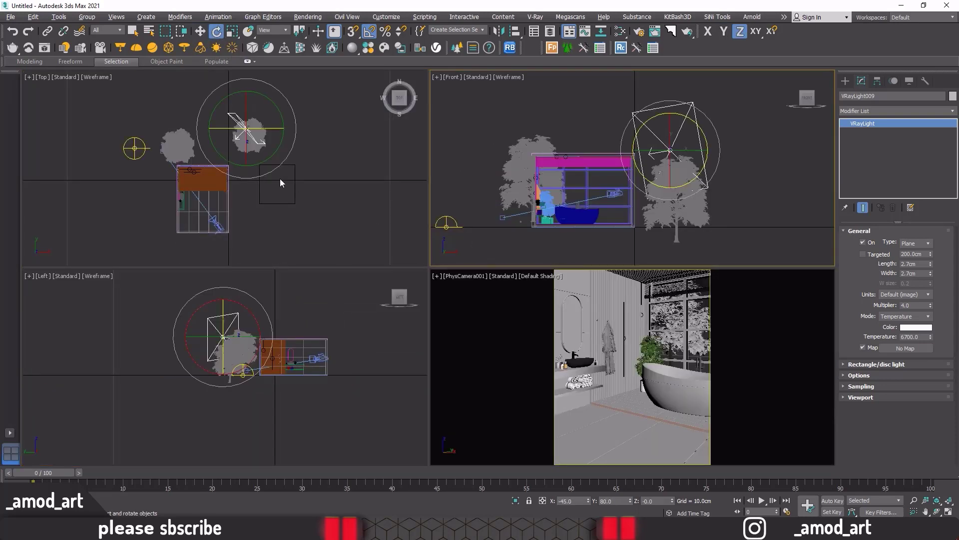
left_click(199, 32)
left_click_drag(262, 113, 267, 106)
Render the bathroom from the camera and raise the VFB exposure.
left_click(46, 49)
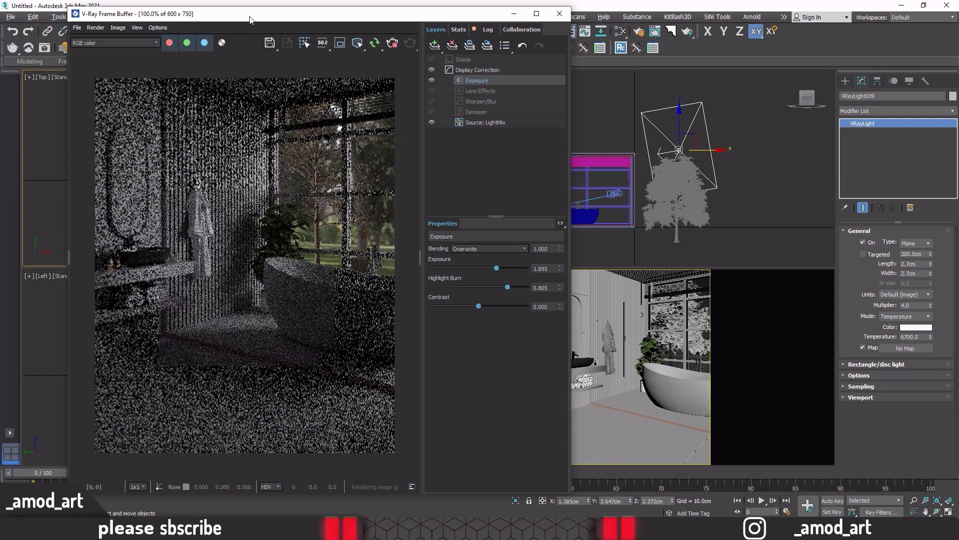
left_click_drag(250, 20, 391, 23)
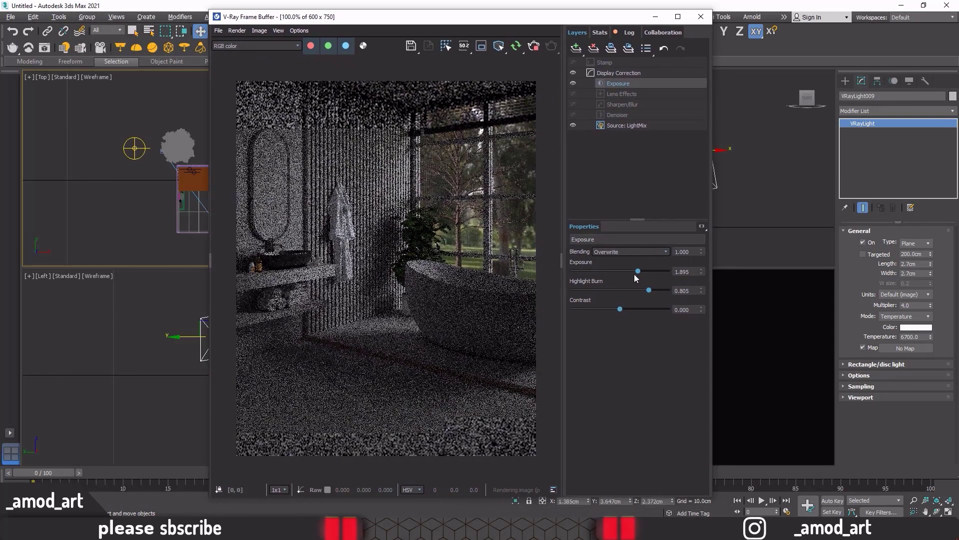
left_click_drag(637, 271, 646, 272)
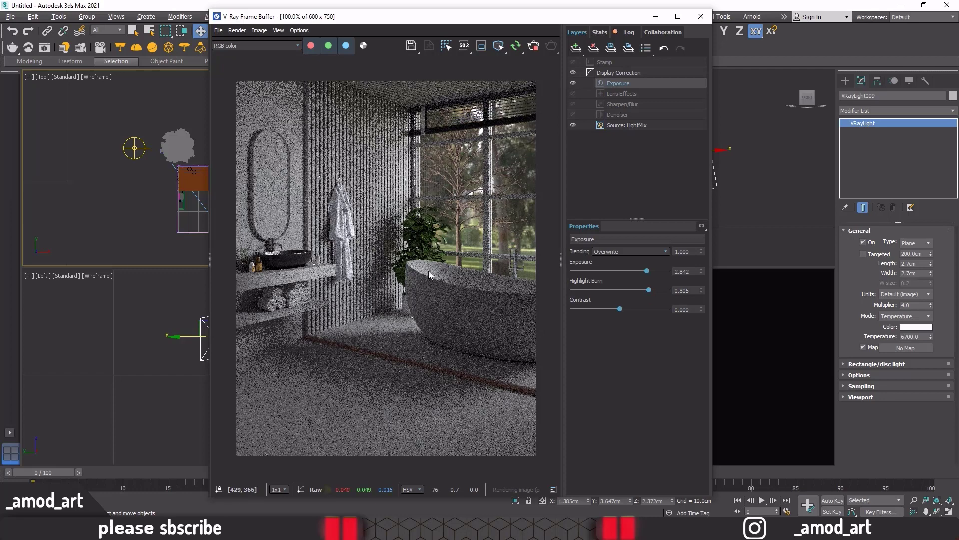
left_click_drag(647, 272, 646, 274)
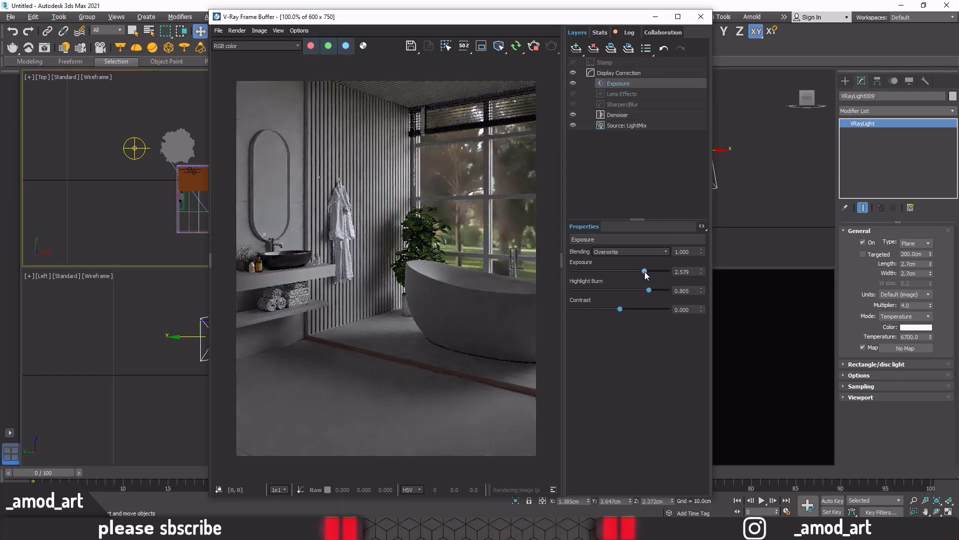
Set the light multiplier to 5.0, bring exposure to about 2.74, and close the render.
double_click(913, 305)
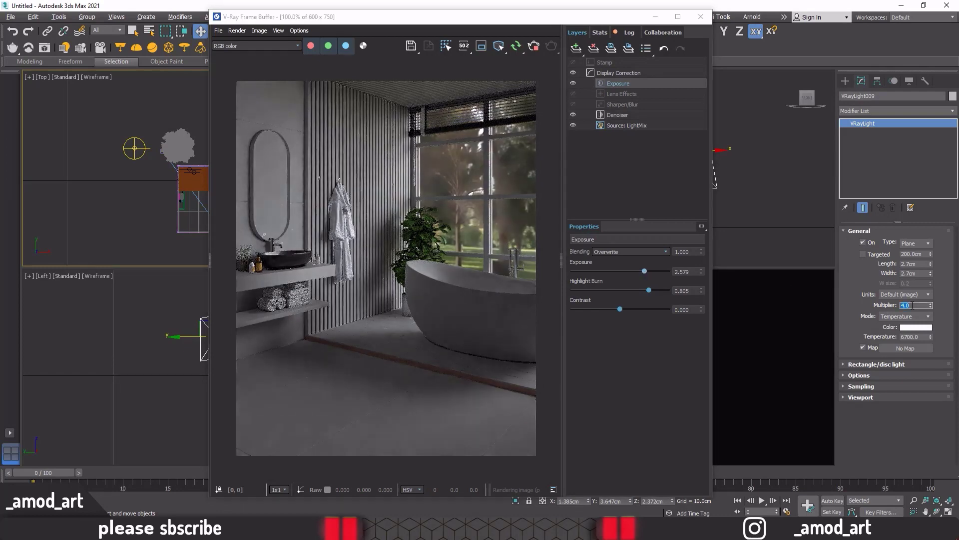
type("5")
key("Return")
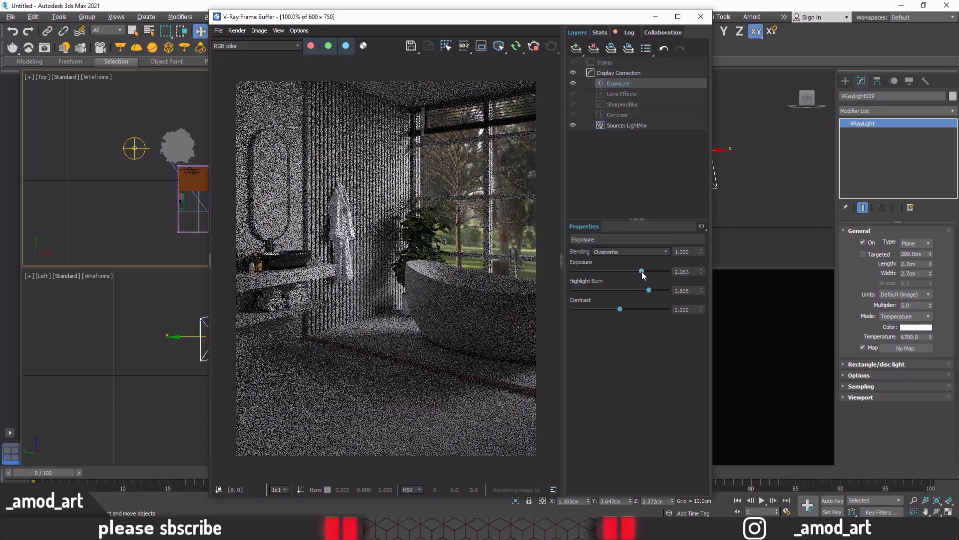
left_click_drag(646, 272, 629, 290)
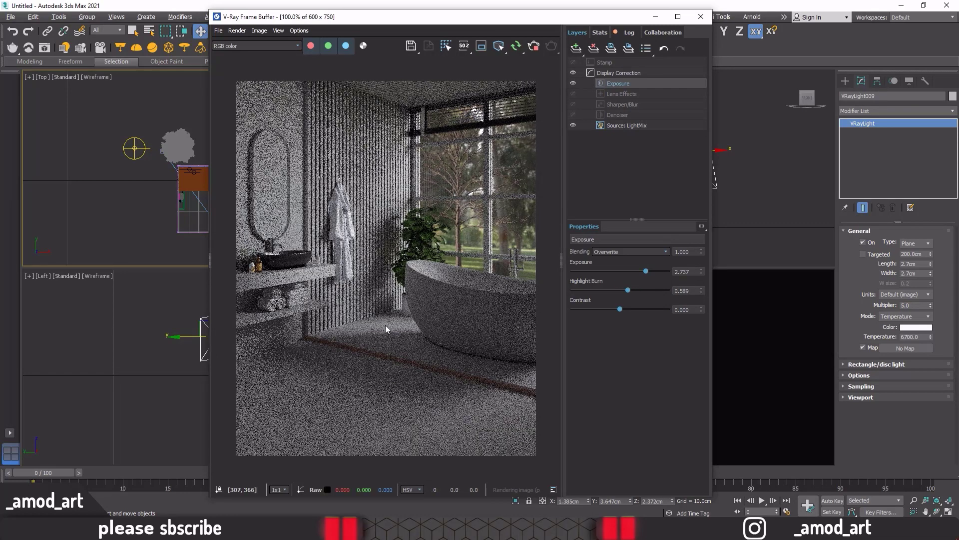
left_click(701, 18)
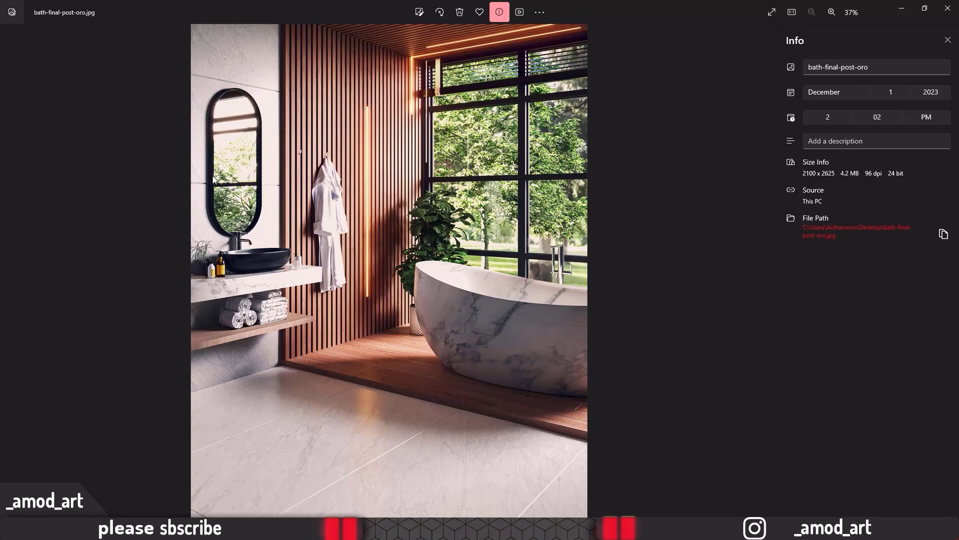
Minimize the Photos window showing bath-final-post-oro.jpg.
left_click(902, 9)
Place the VRayMtl node beside its VRayBitmap node in the maximized Slate Editor, then switch to Quixel Bridge.
left_click(620, 31)
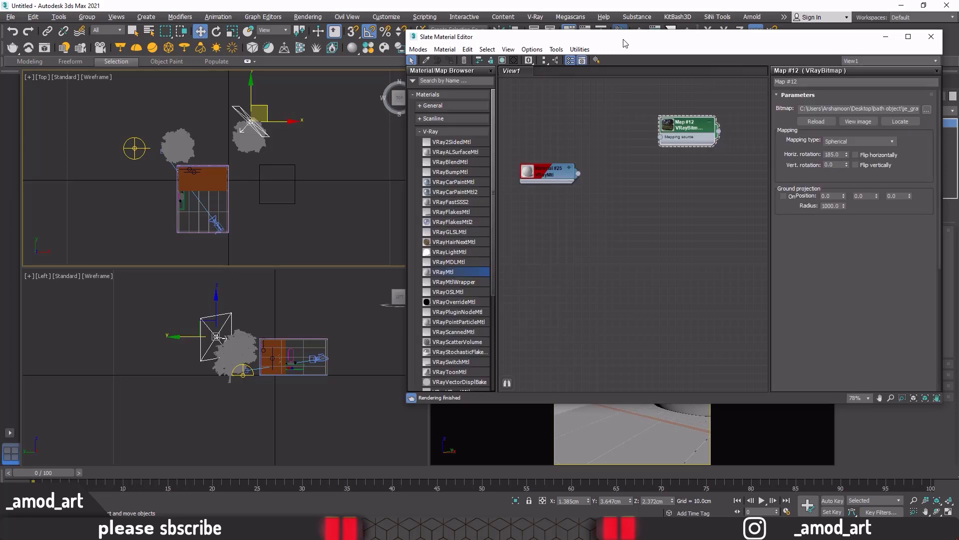
mouse_move(625, 42)
left_mouse_down()
mouse_move(555, 69)
mouse_move(456, 60)
left_mouse_up()
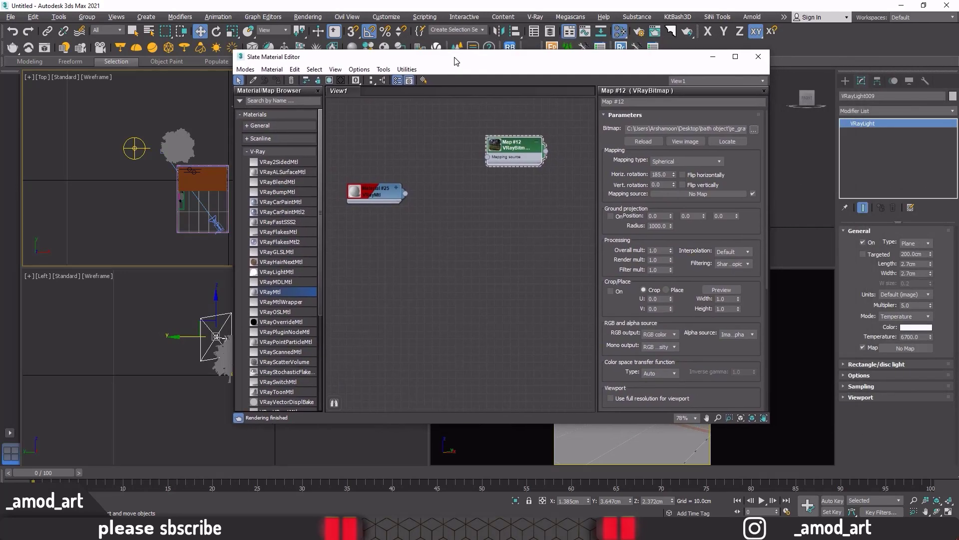
middle_click_drag(489, 228, 506, 207)
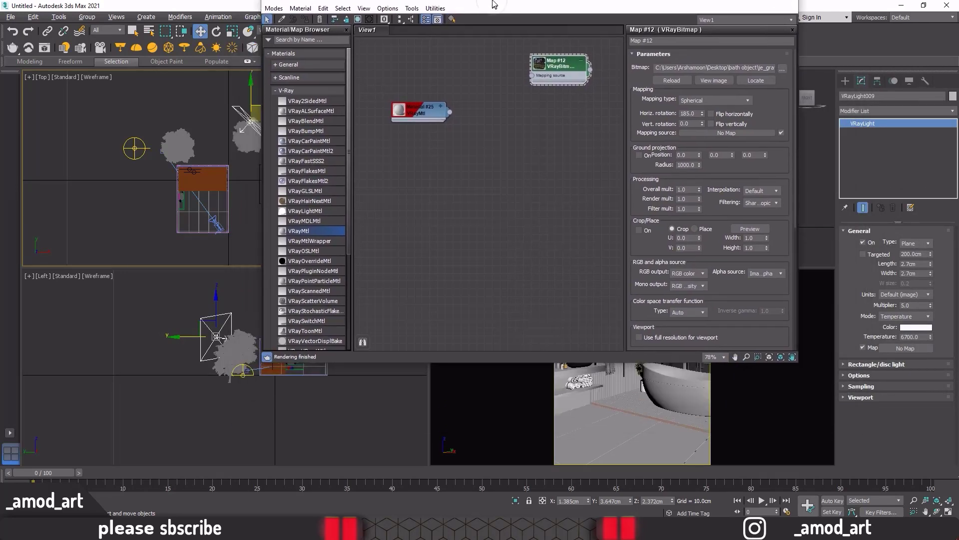
double_click(465, 65)
scroll(467, 202, "down", 3)
middle_click_drag(424, 206, 494, 238)
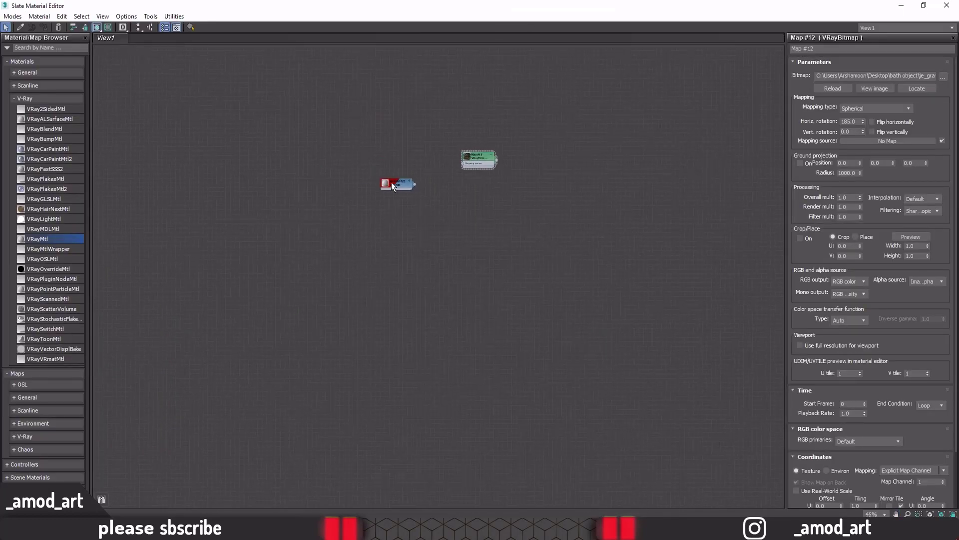
left_click_drag(392, 182, 483, 191)
mouse_move(556, 246)
left_mouse_down()
mouse_move(456, 143)
mouse_move(670, 139)
left_mouse_up()
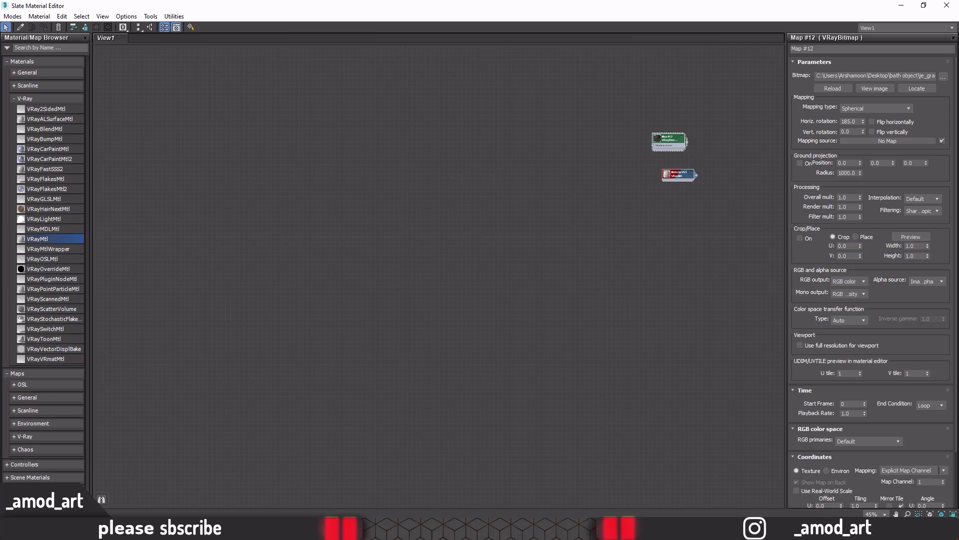
left_click(572, 484)
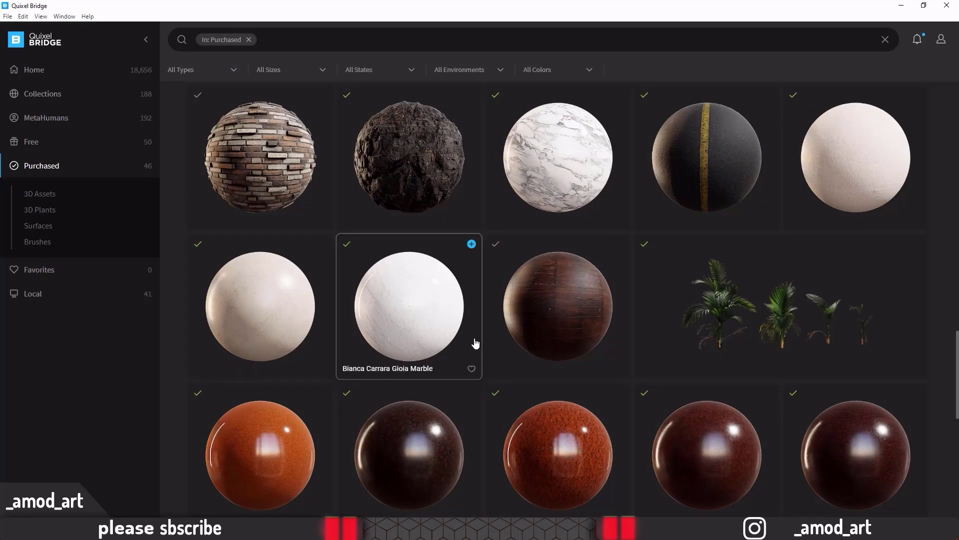
Open the Bianca Carrara Gioia Marble texture folder via Go to Files.
left_click(380, 279)
right_click(379, 279)
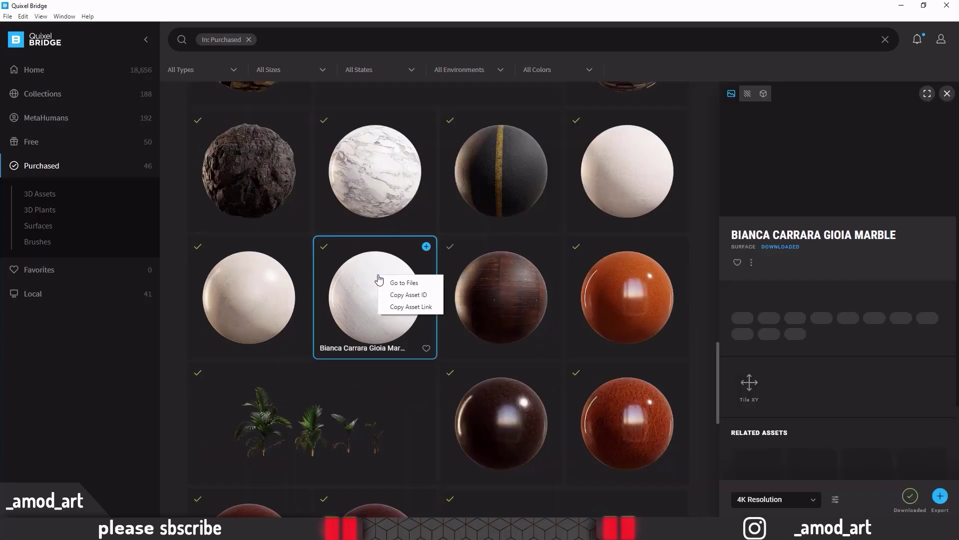
left_click(395, 284)
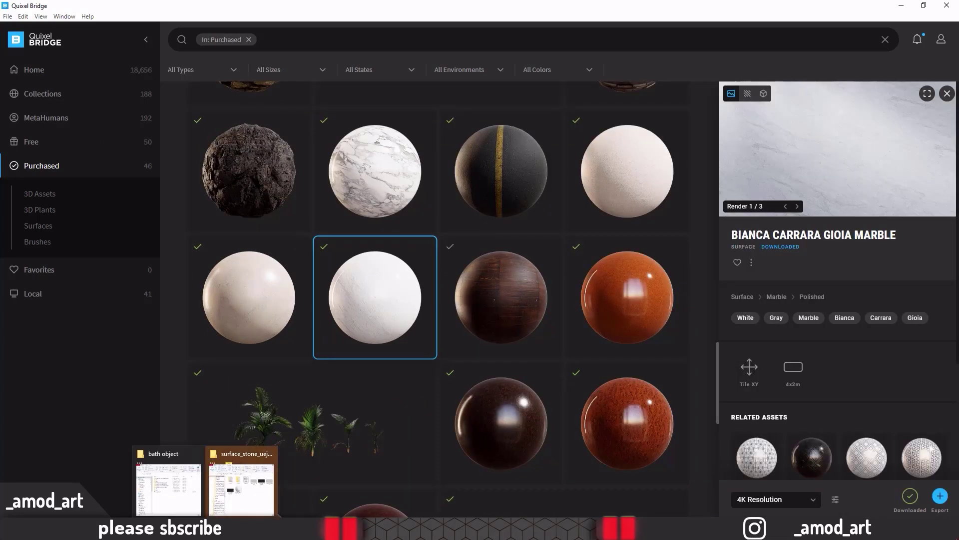
left_click(217, 496)
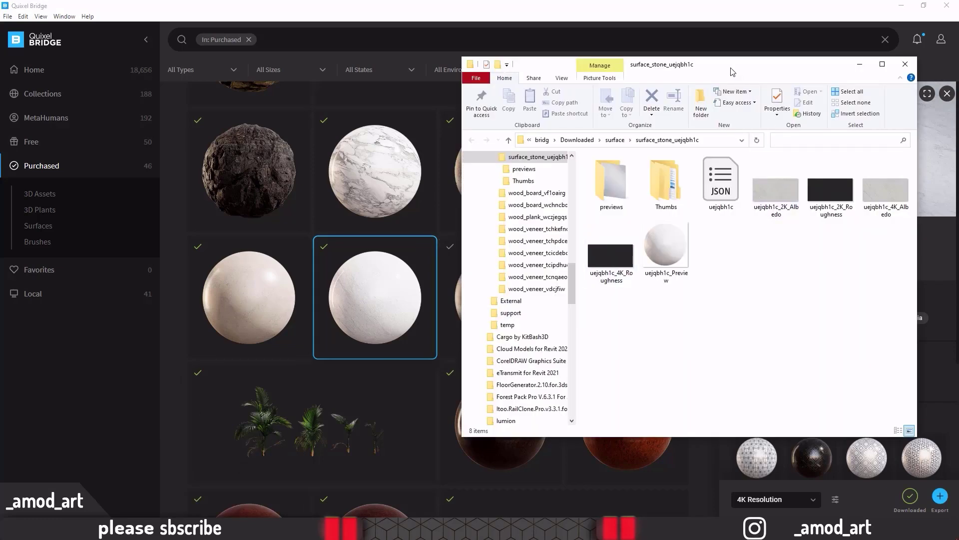
Review the marble's albedo and roughness texture files in Explorer, then minimize Explorer to return to 3ds Max.
left_click(901, 6)
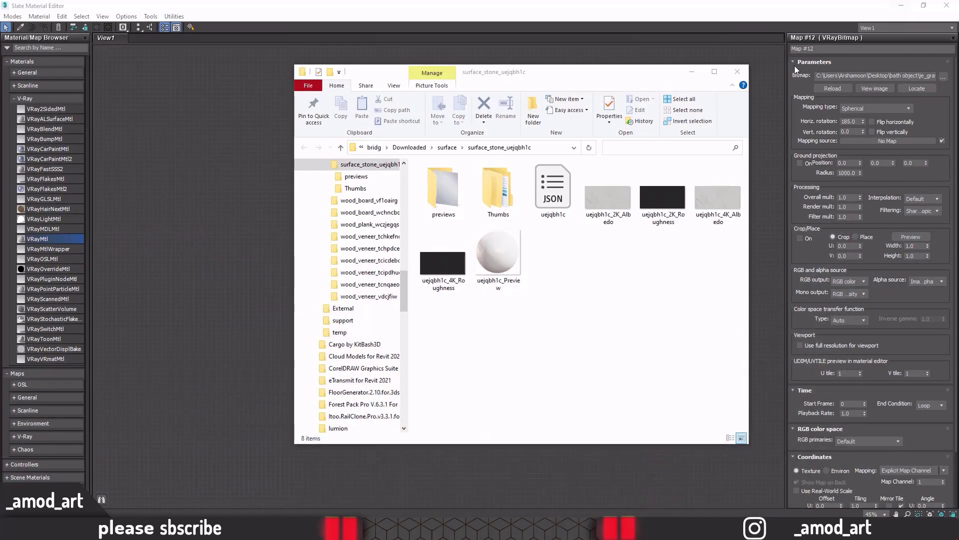
left_click_drag(537, 83, 358, 78)
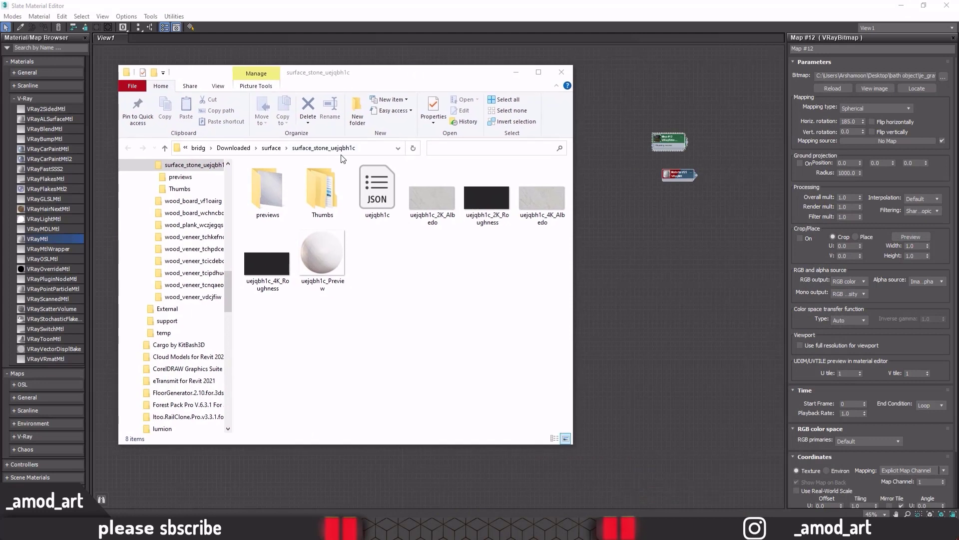
left_click(516, 75)
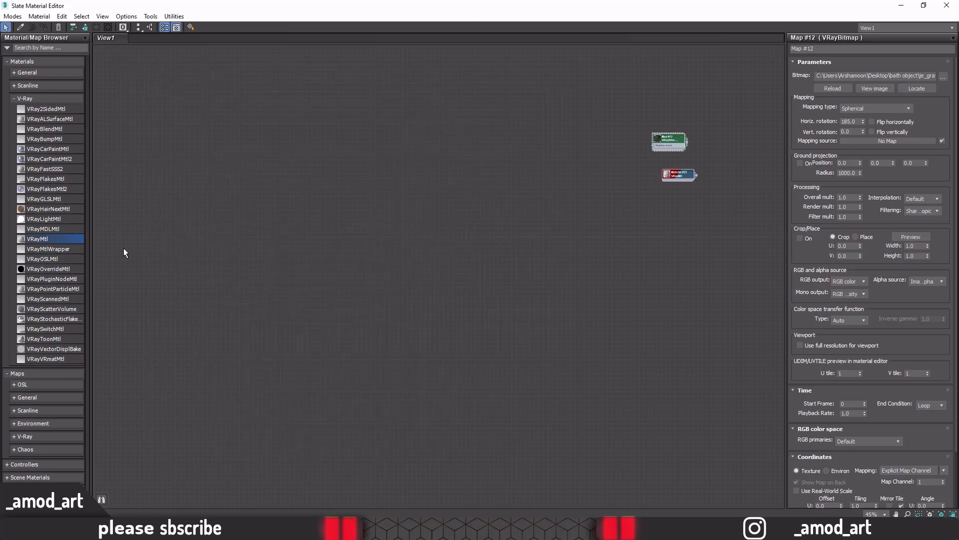
Place a MultiTexture map node from the General maps and open its texture manager.
left_click(22, 98)
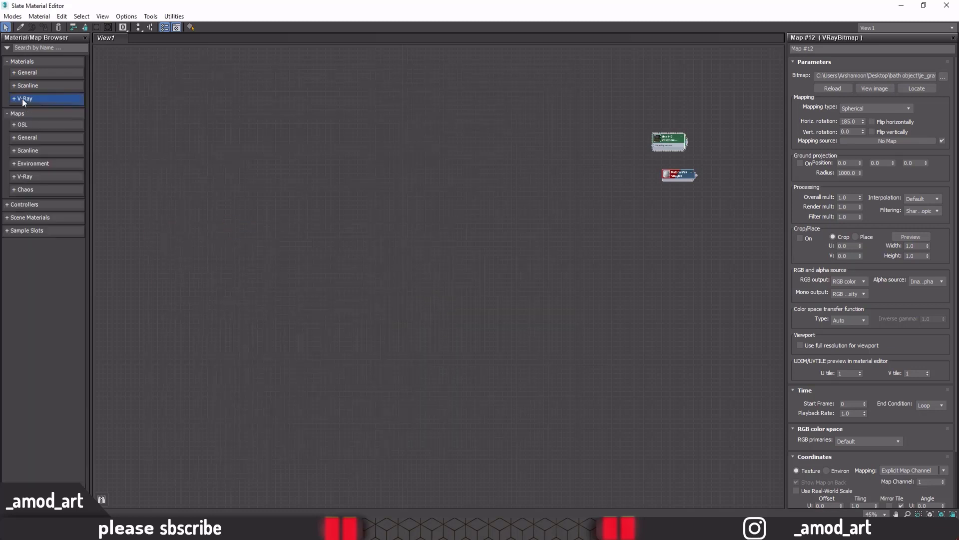
left_click(22, 138)
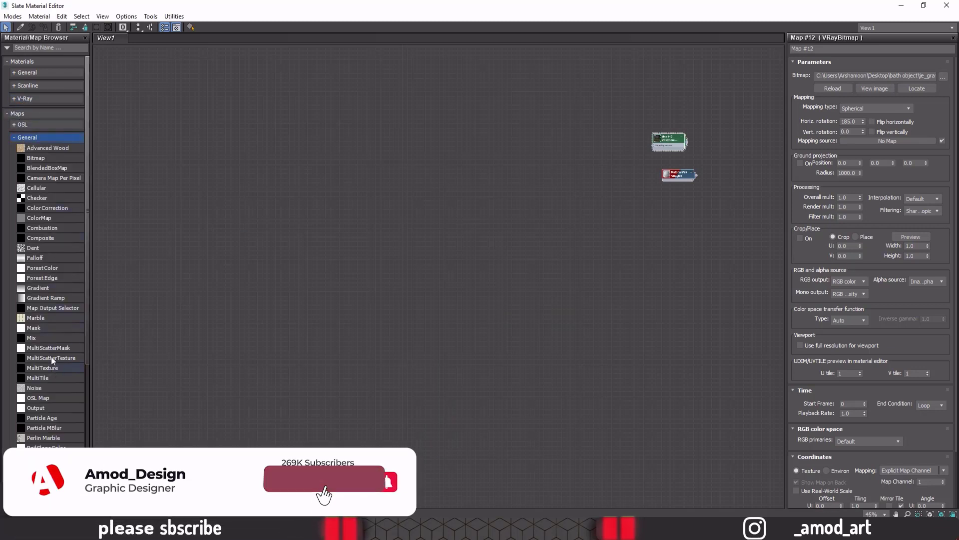
mouse_move(43, 367)
left_mouse_down()
mouse_move(253, 319)
mouse_move(334, 187)
left_mouse_up()
scroll(334, 188, "up", 2)
scroll(335, 188, "up", 2)
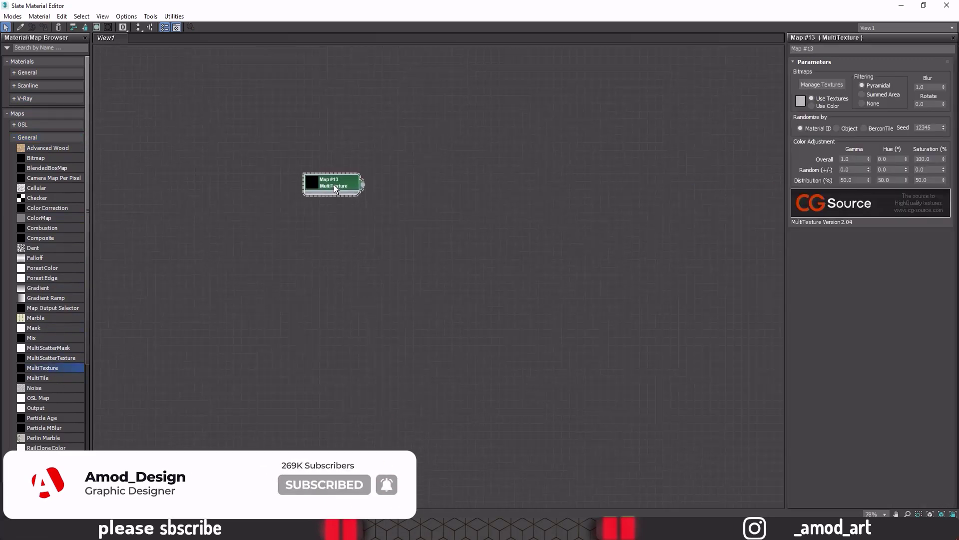
scroll(335, 188, "up", 2)
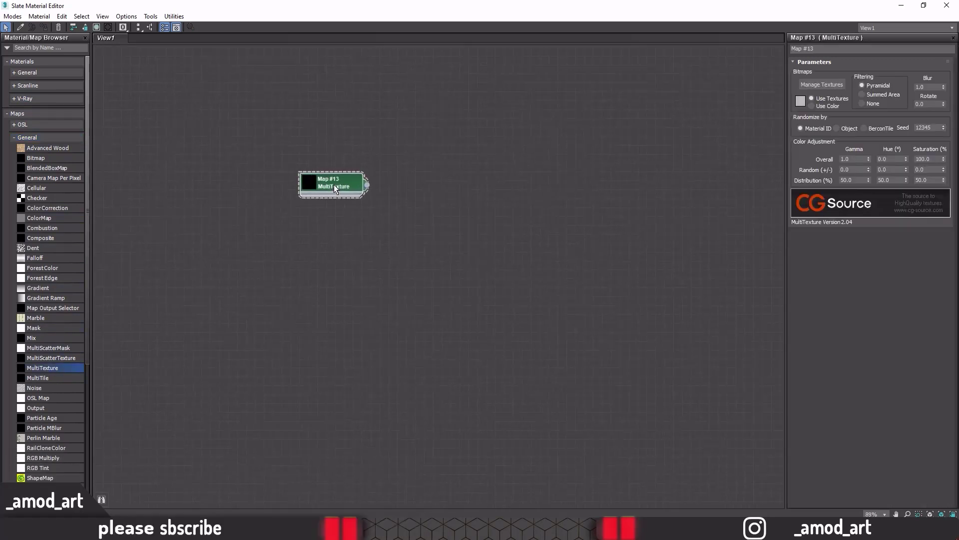
left_click(820, 85)
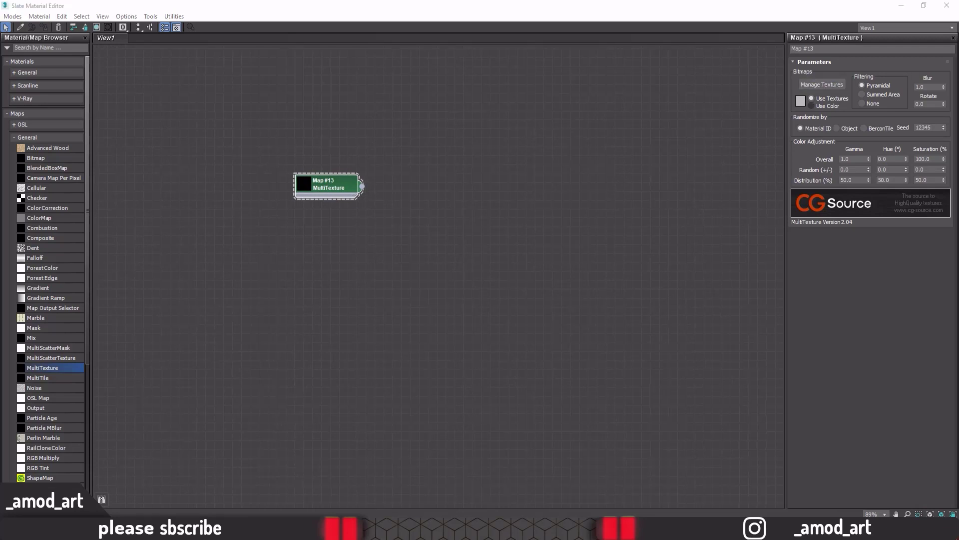
left_click_drag(418, 88, 239, 65)
middle_click_drag(552, 137, 744, 152)
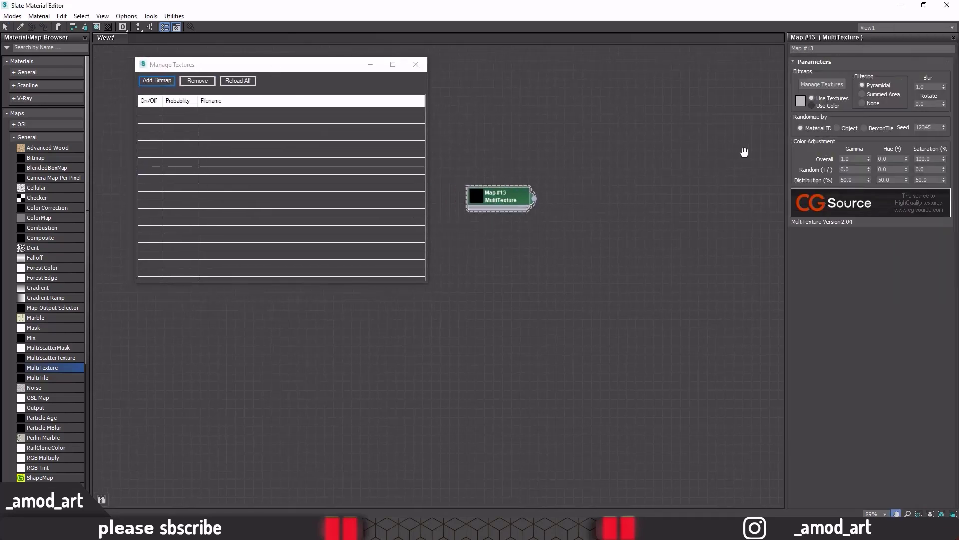
Add the uejqbh1c_2K_Albedo bitmap from the surface_stone_uejqbh1c download folder to the MultiTexture.
left_click(149, 83)
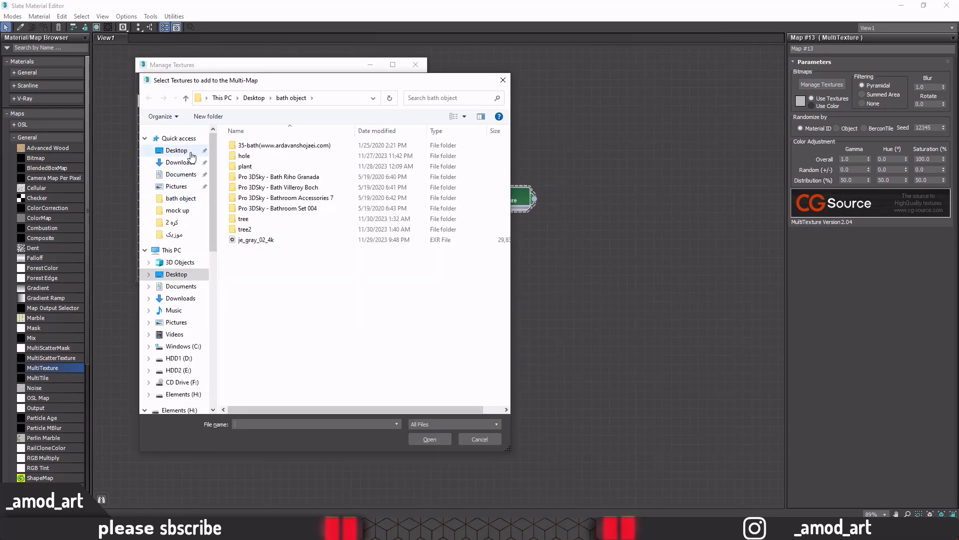
scroll(189, 279, "down", 1)
left_click(179, 338)
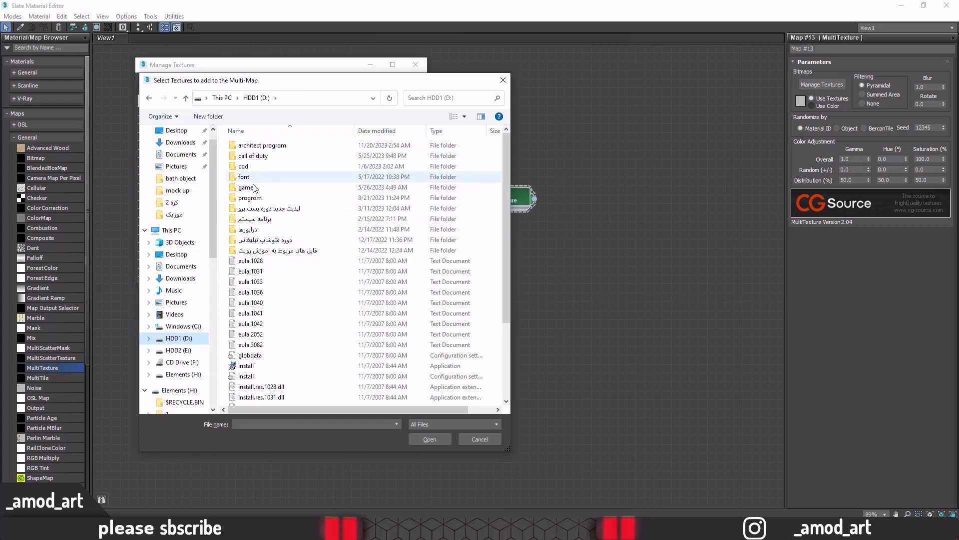
double_click(257, 146)
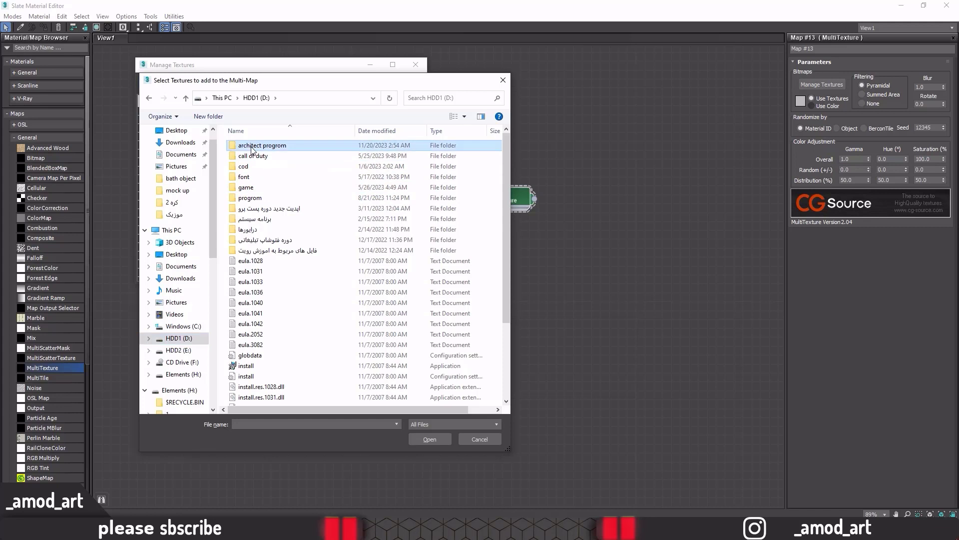
double_click(250, 293)
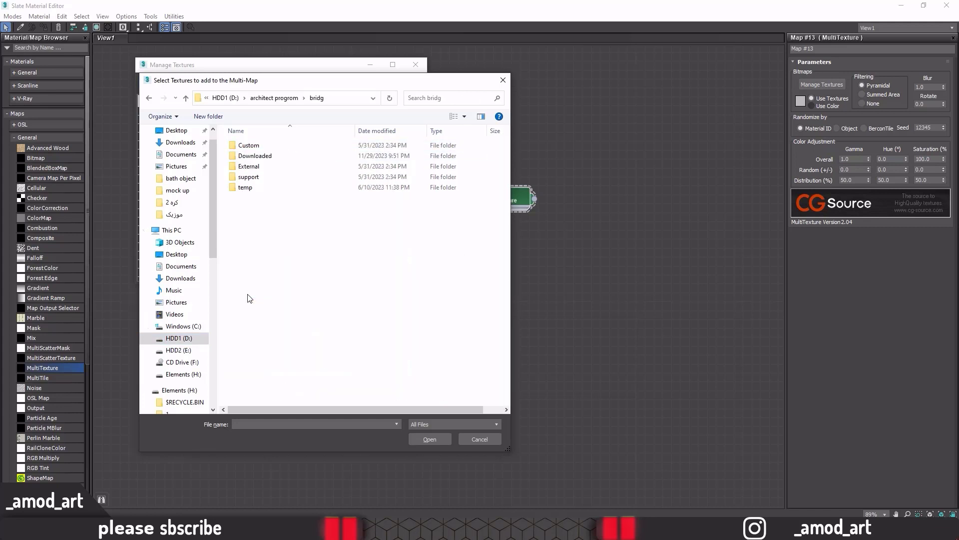
double_click(249, 159)
left_click(249, 189)
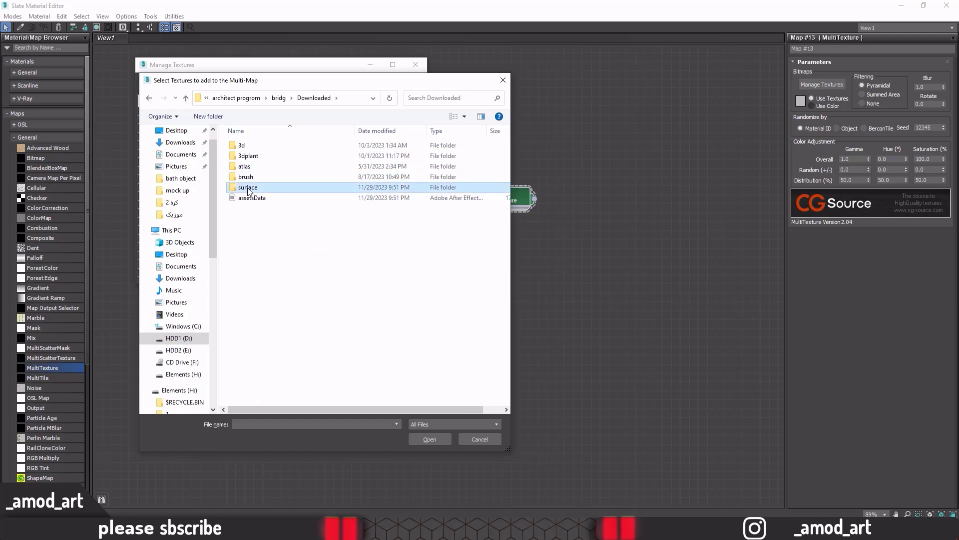
double_click(248, 189)
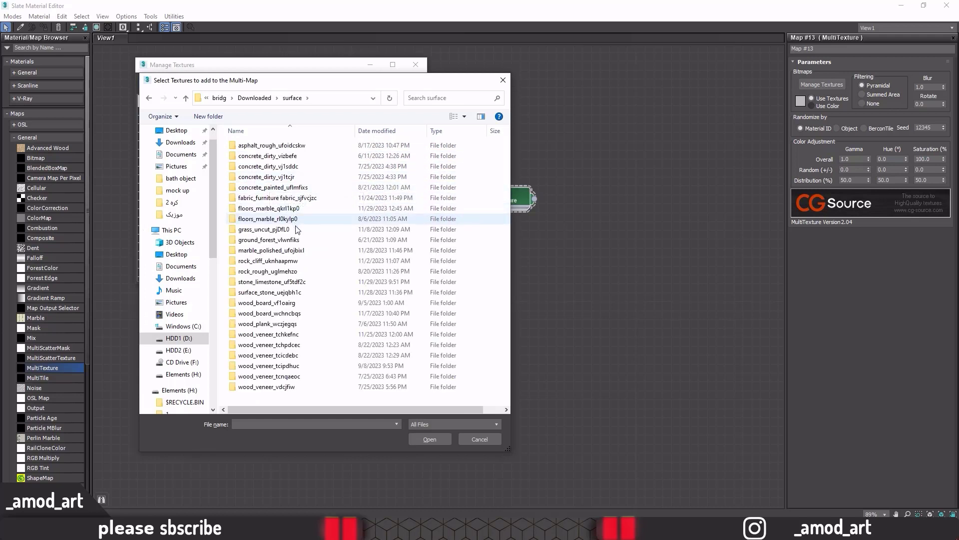
left_click(285, 295)
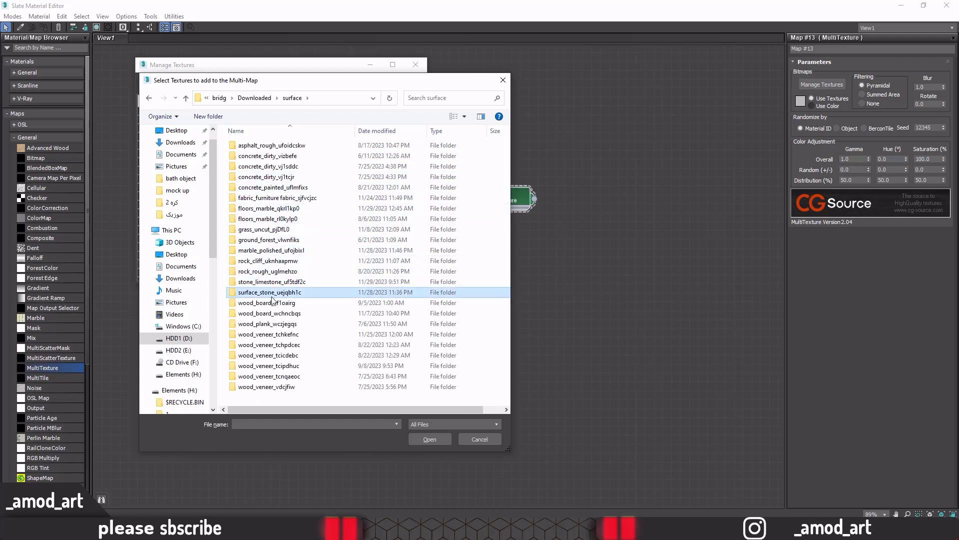
double_click(269, 295)
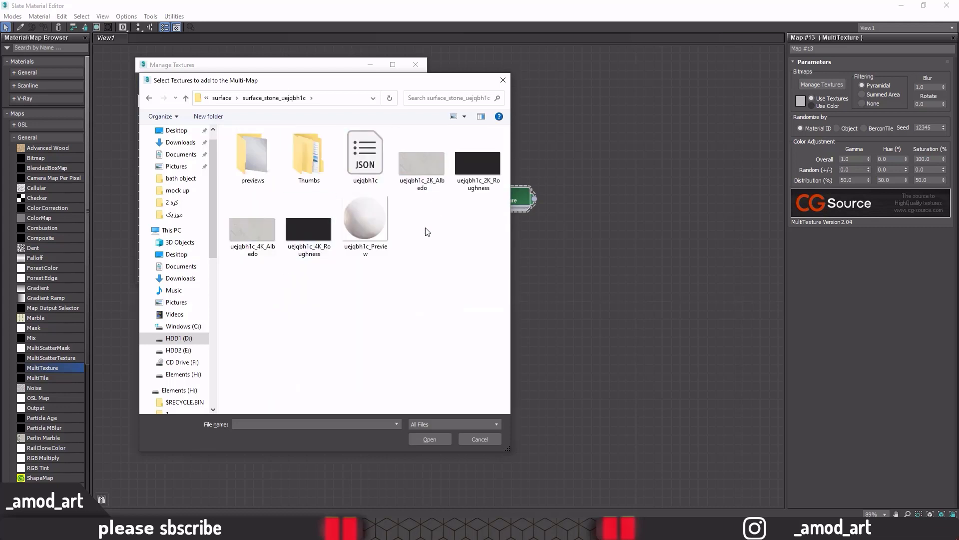
left_click(420, 170)
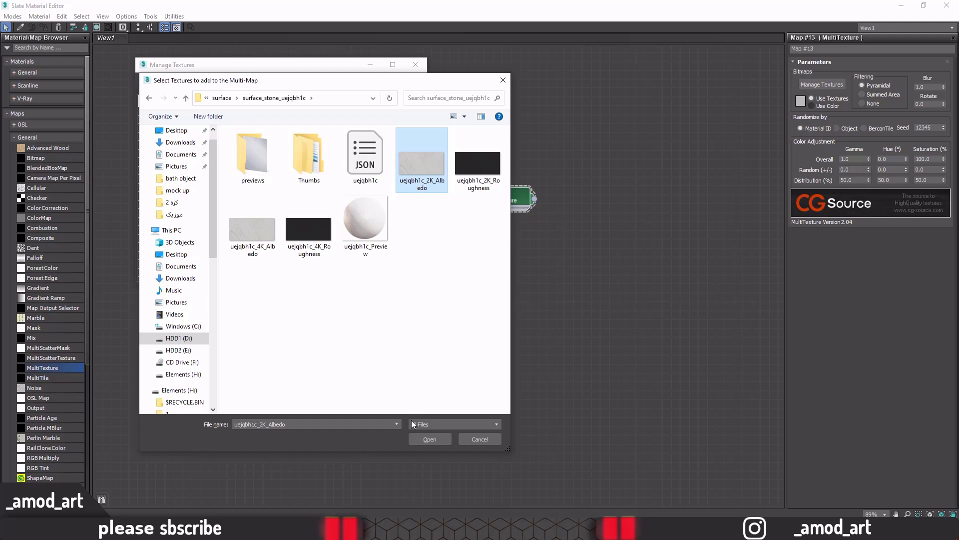
left_click(419, 441)
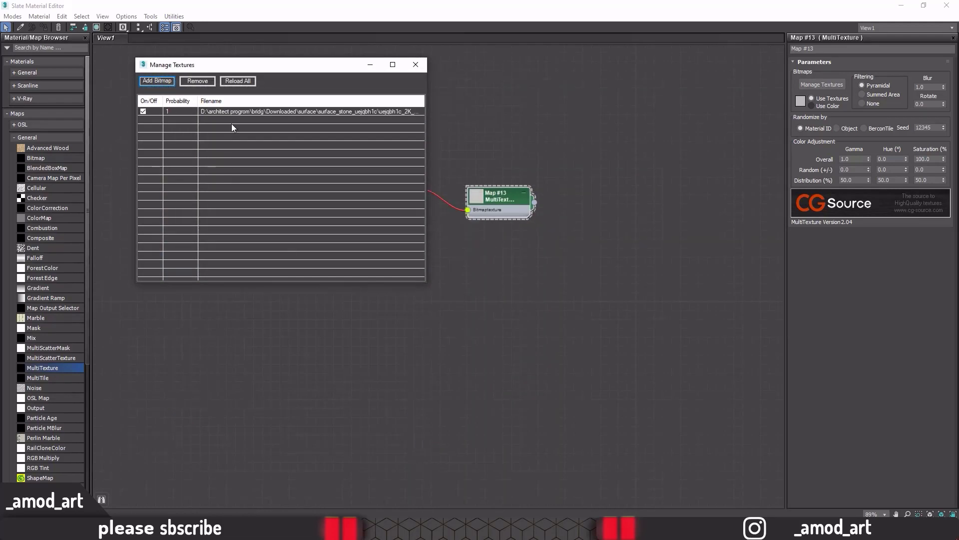
left_click(415, 64)
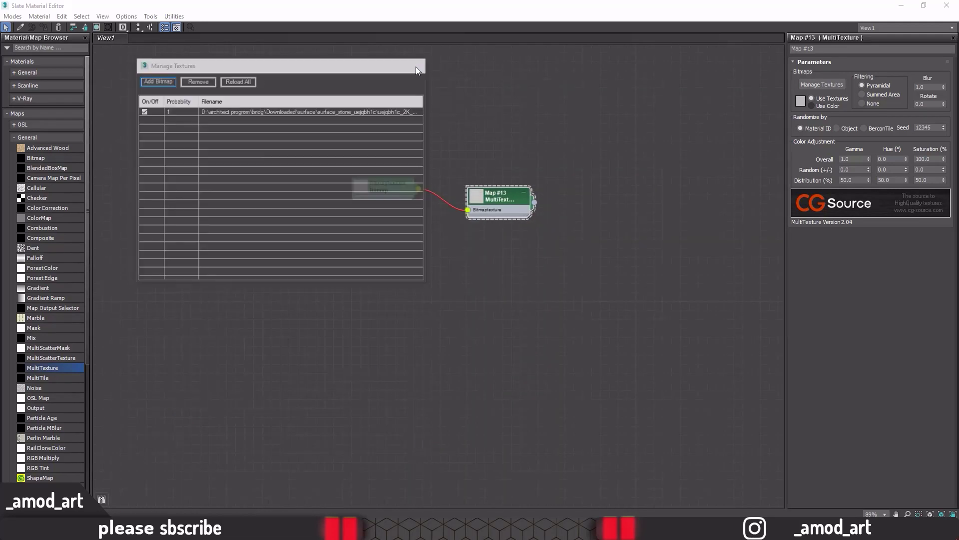
Add a Color Correction map node beside the MultiTexture node.
right_click(548, 157)
mouse_move(667, 186)
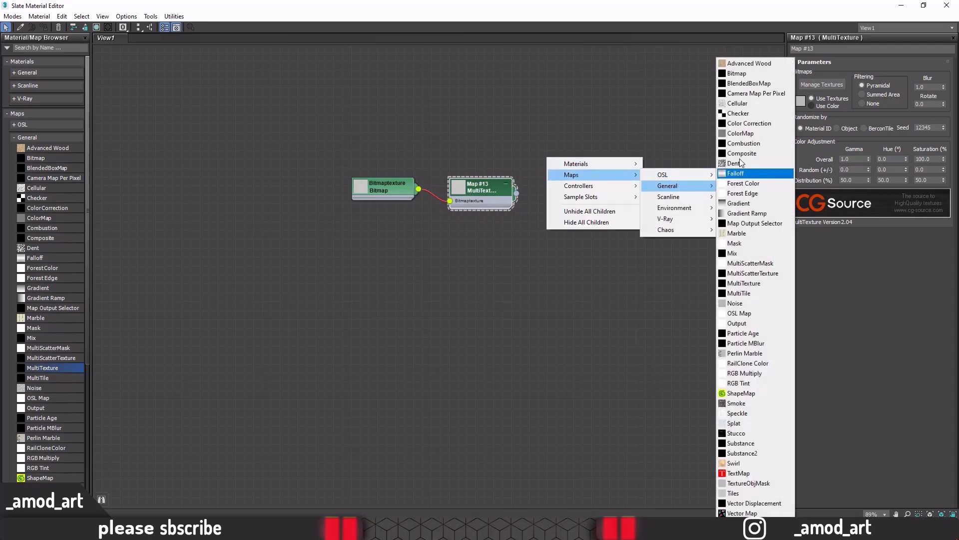
left_click(660, 142)
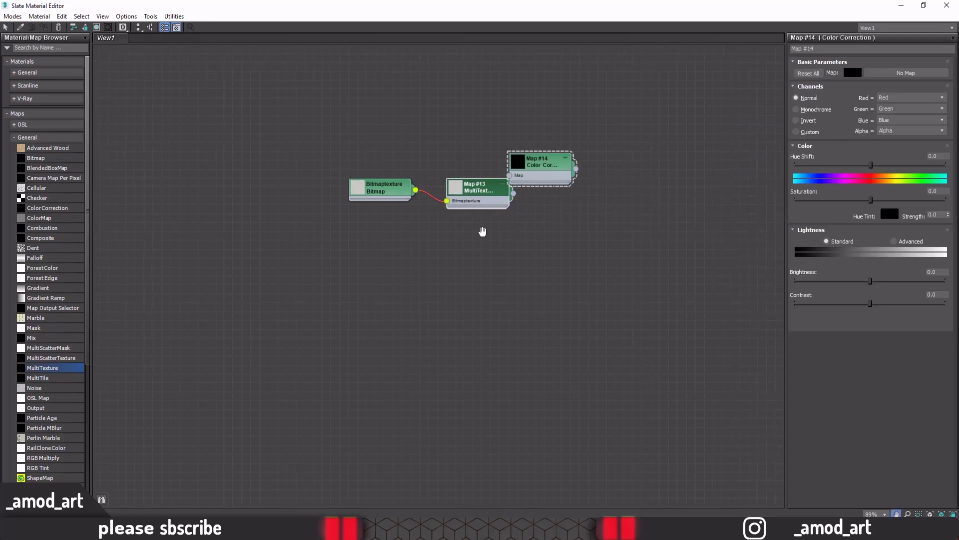
middle_click_drag(481, 229, 386, 236)
left_click_drag(442, 177, 479, 199)
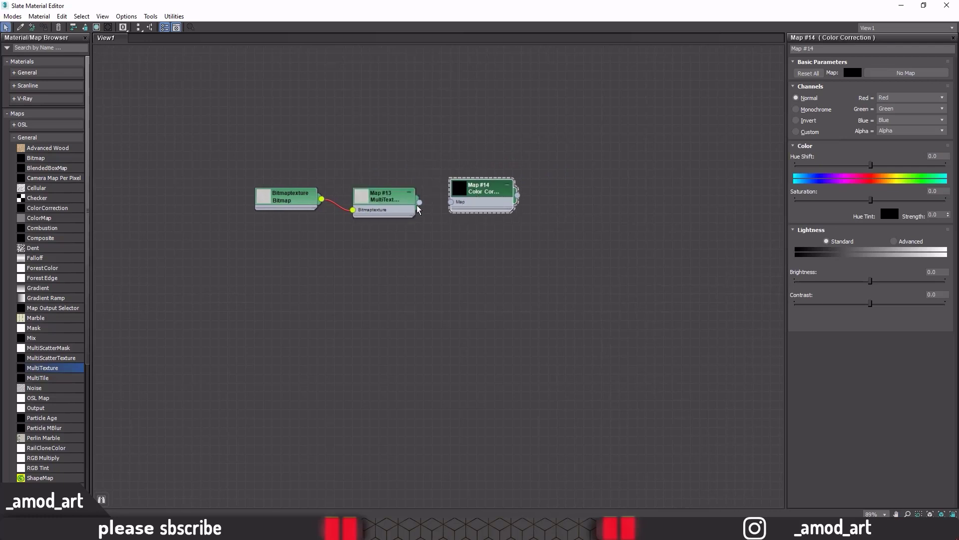
Add a new VRayMtl, Material #26, and wire the Color Correction into its Diffuse.
left_click(29, 137)
left_click(21, 99)
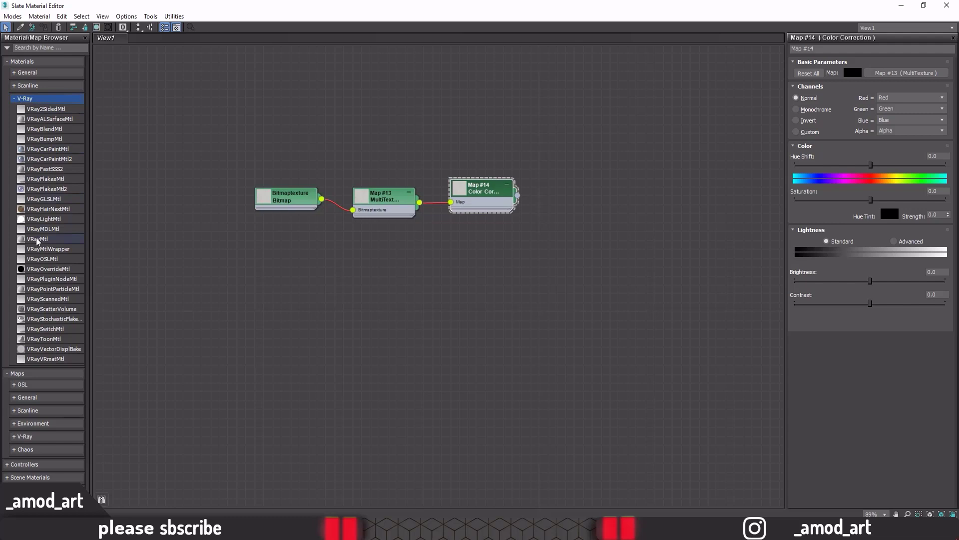
left_click_drag(36, 240, 181, 267)
mouse_move(561, 202)
left_mouse_down()
mouse_move(550, 173)
mouse_move(582, 187)
left_mouse_up()
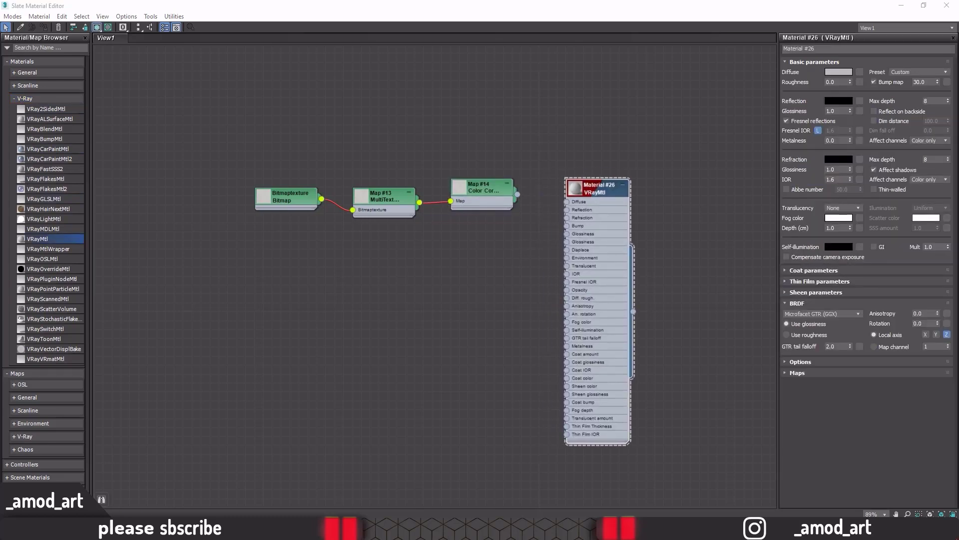
left_click_drag(519, 196, 547, 201)
middle_click_drag(484, 207, 426, 222)
Open an enlarged preview window for Material #26.
right_click(514, 205)
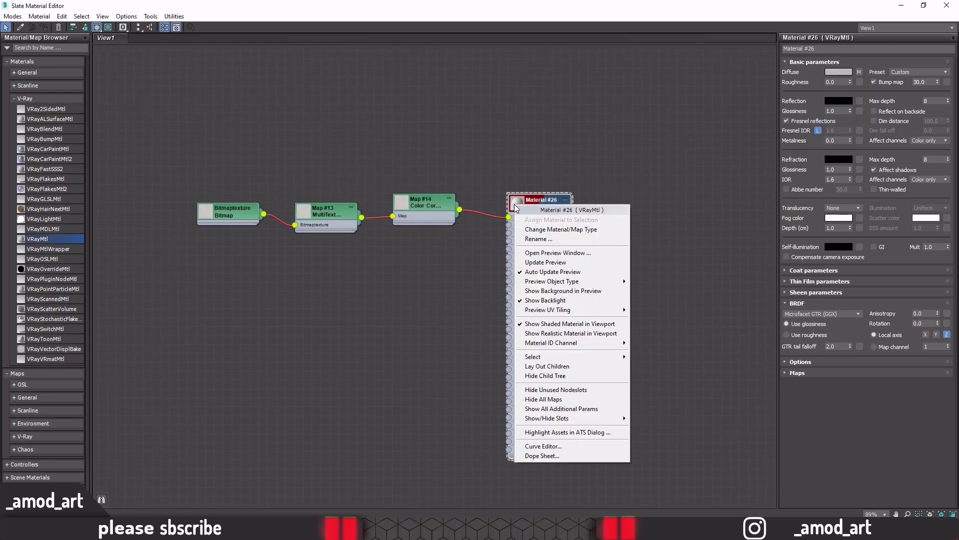
left_click(534, 254)
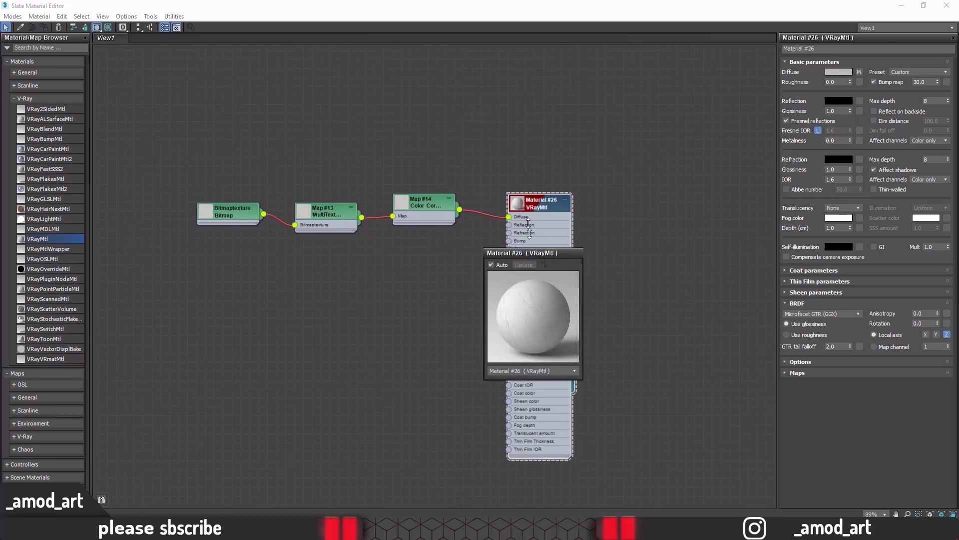
left_click_drag(527, 253, 510, 76)
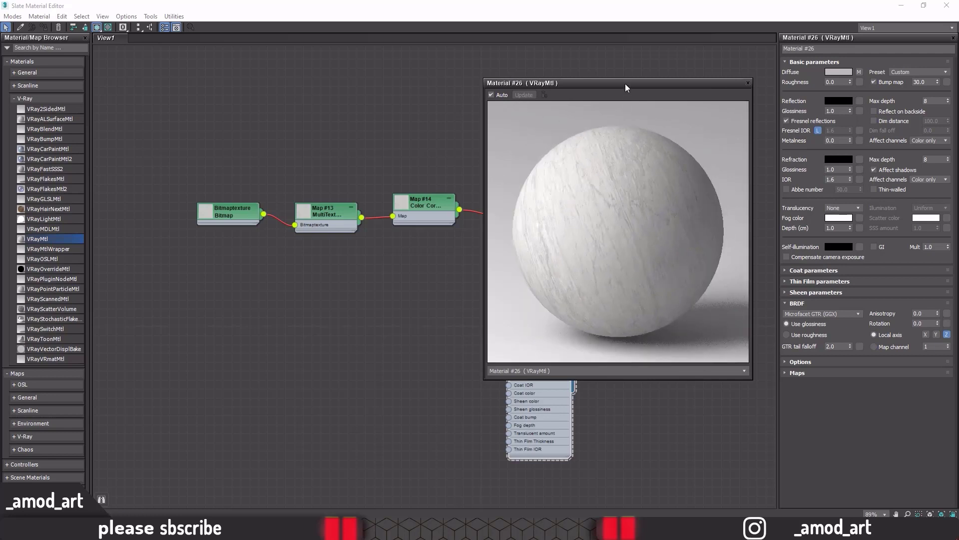
left_click_drag(625, 83, 490, 83)
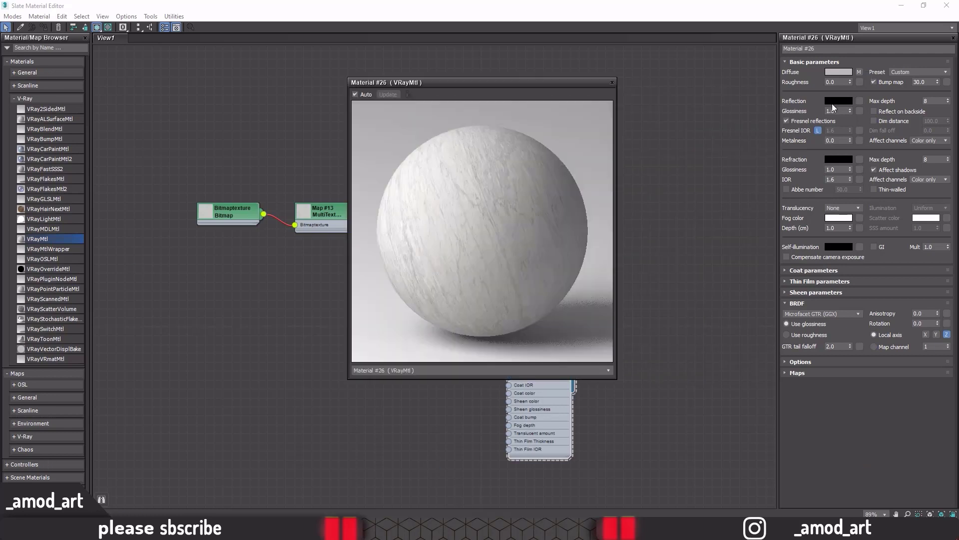
Set Material #26's reflection colour to neutral grey RGB 126, 126, 126.
left_click(833, 102)
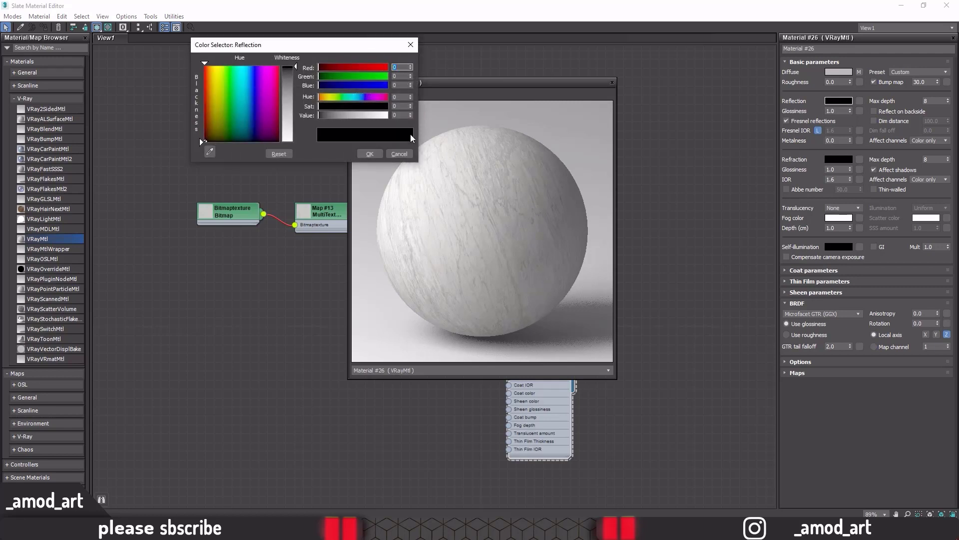
type("126")
key("Tab")
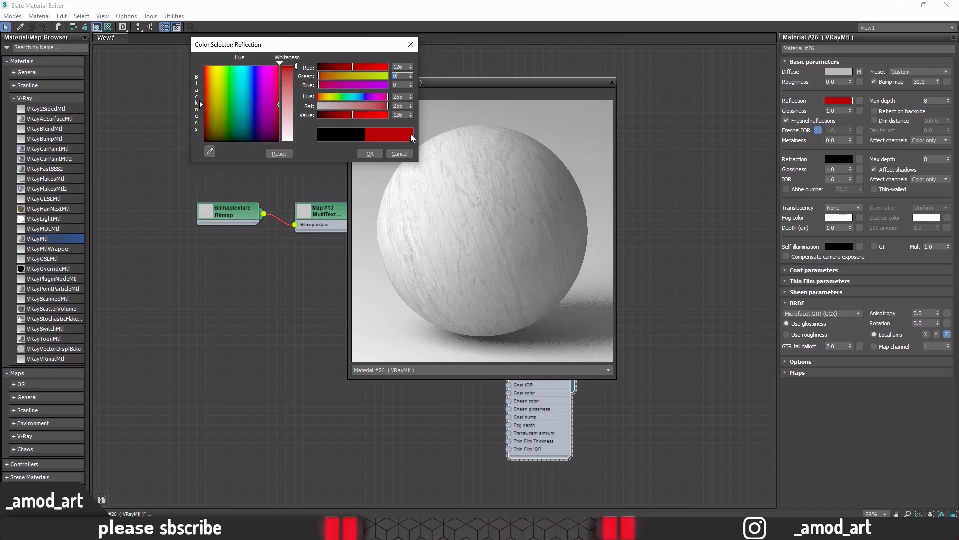
type("126")
key("Tab")
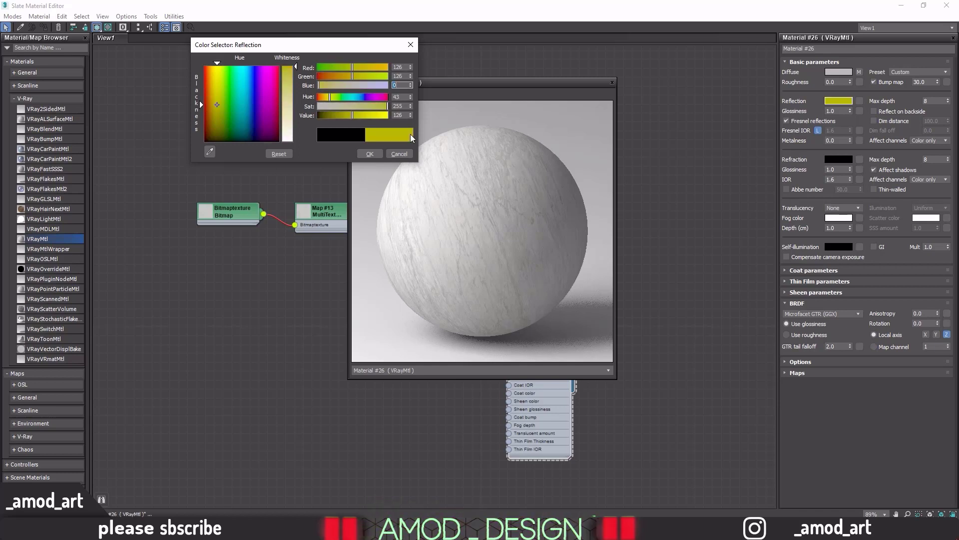
type("126")
key("Tab")
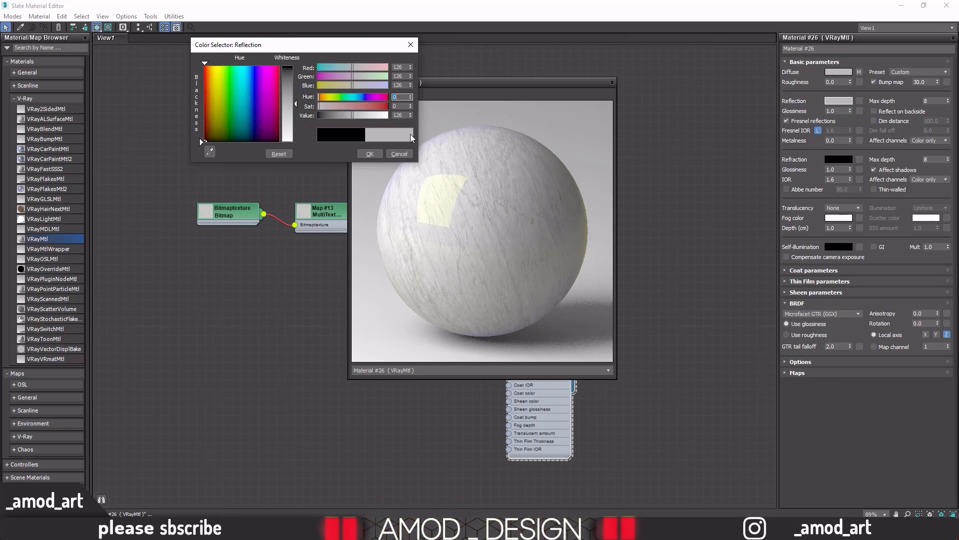
left_click(367, 153)
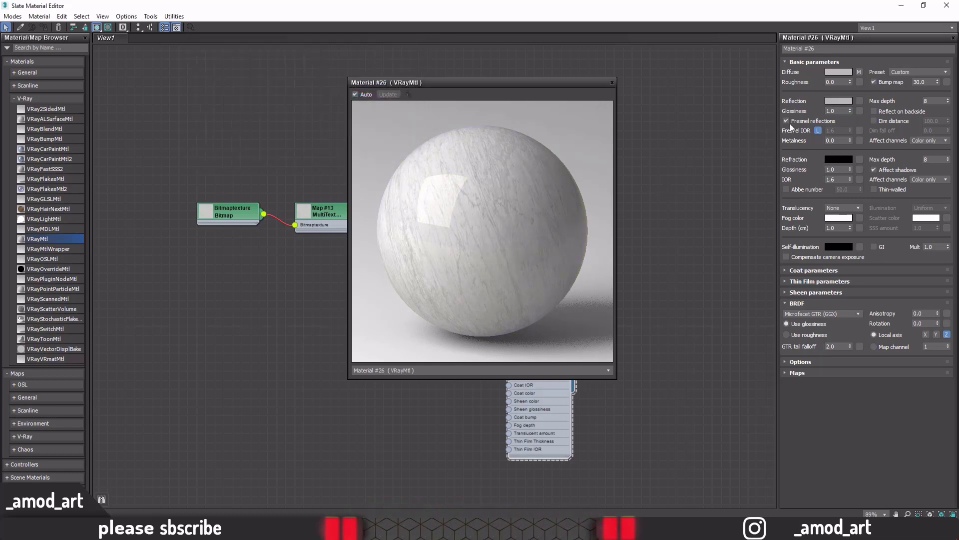
Set reflection glossiness to 0.8 and the BRDF type to Blinn.
double_click(837, 110)
type("0.8")
key("Return")
left_click(799, 313)
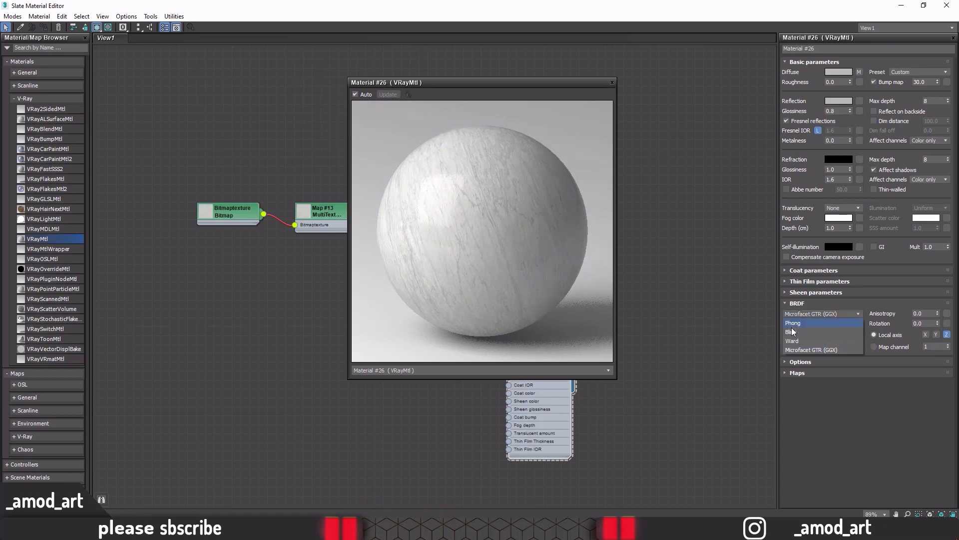
left_click(793, 334)
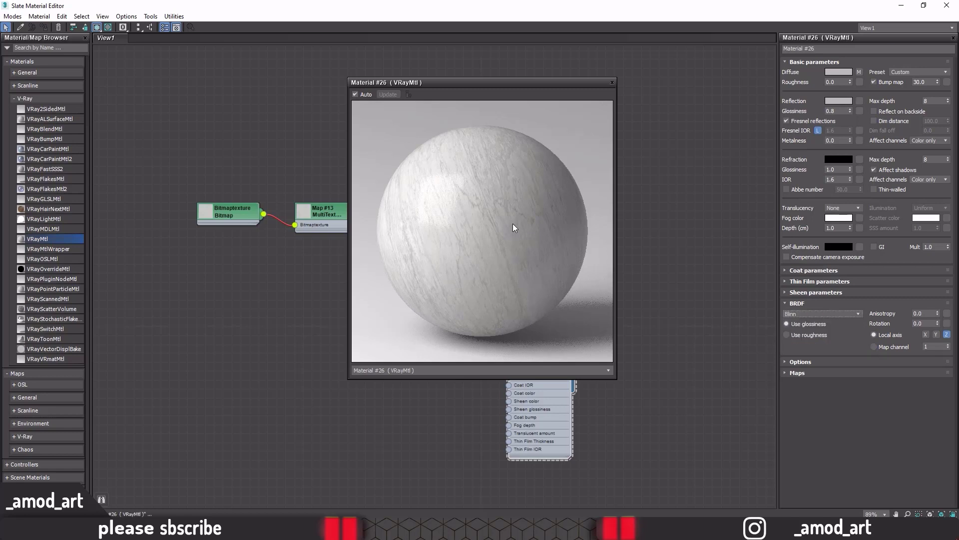
Assign Material #26 to the floor object Rectangle001 and close the material editor.
left_click(611, 83)
double_click(505, 6)
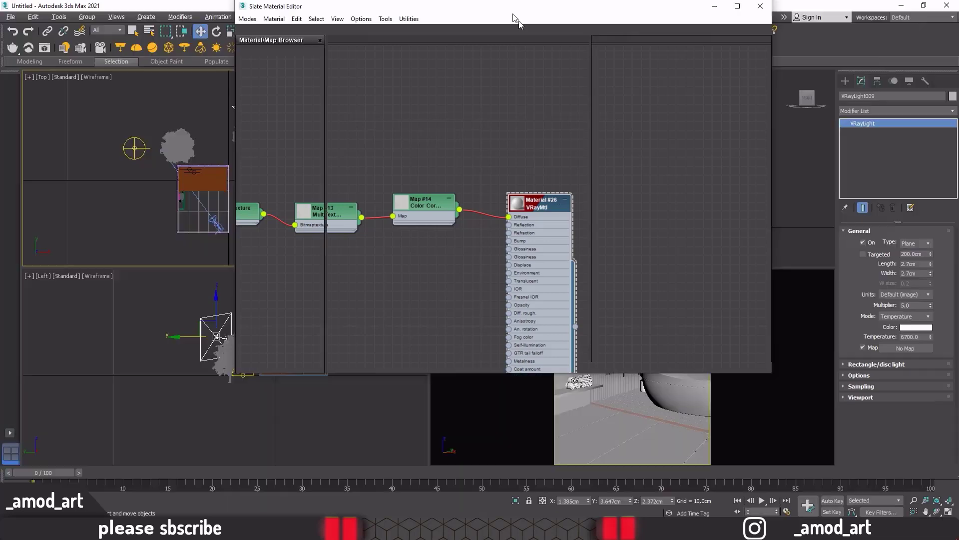
scroll(578, 124, "down", 2)
scroll(558, 175, "up", 2)
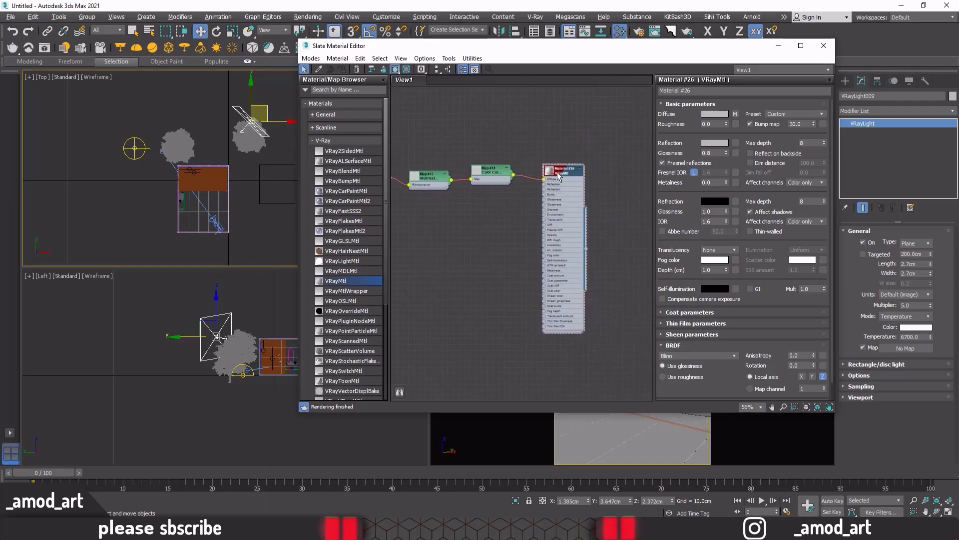
left_click_drag(527, 46, 245, 50)
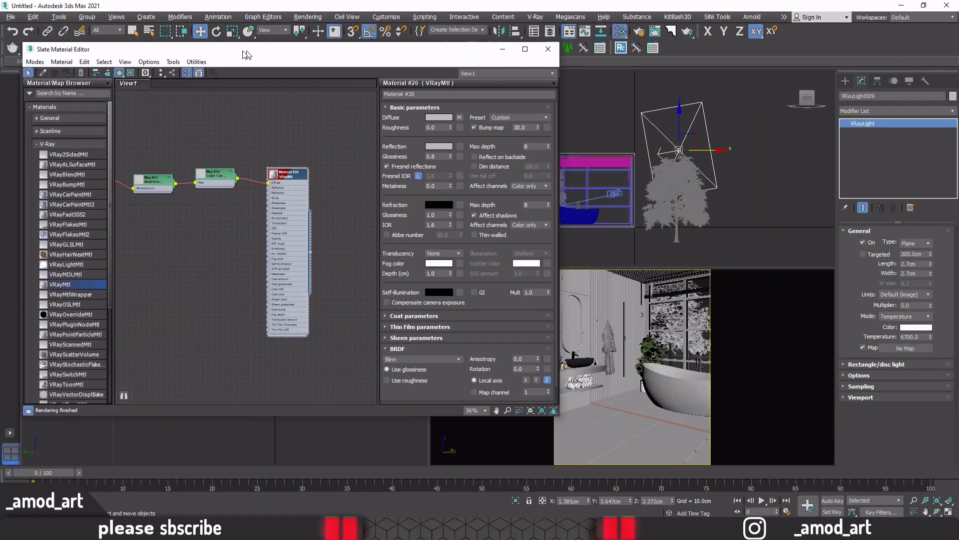
left_click(617, 433)
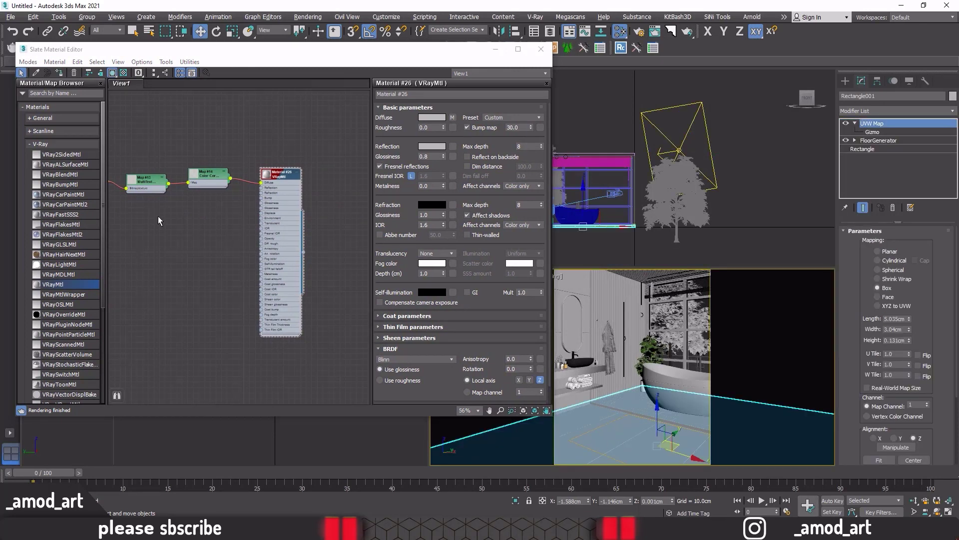
left_click(59, 73)
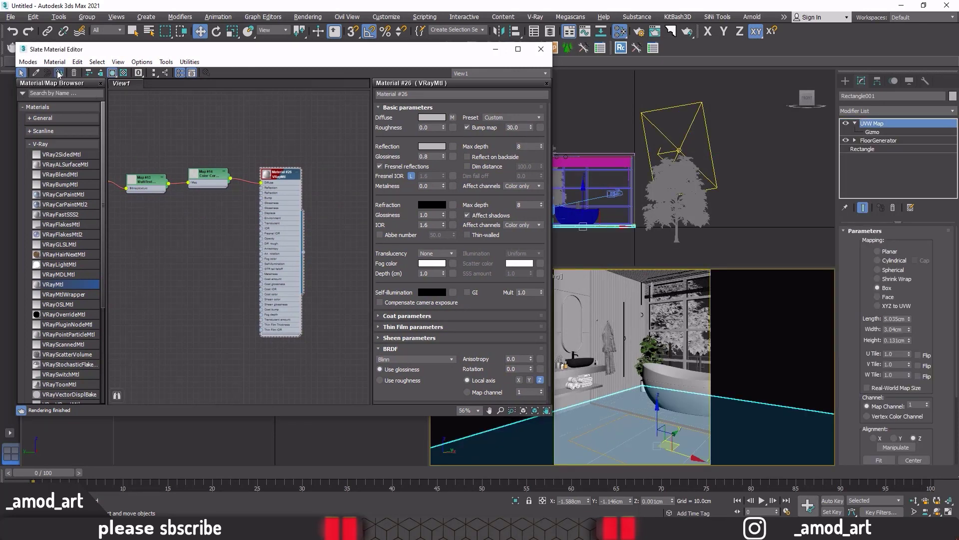
left_click(540, 50)
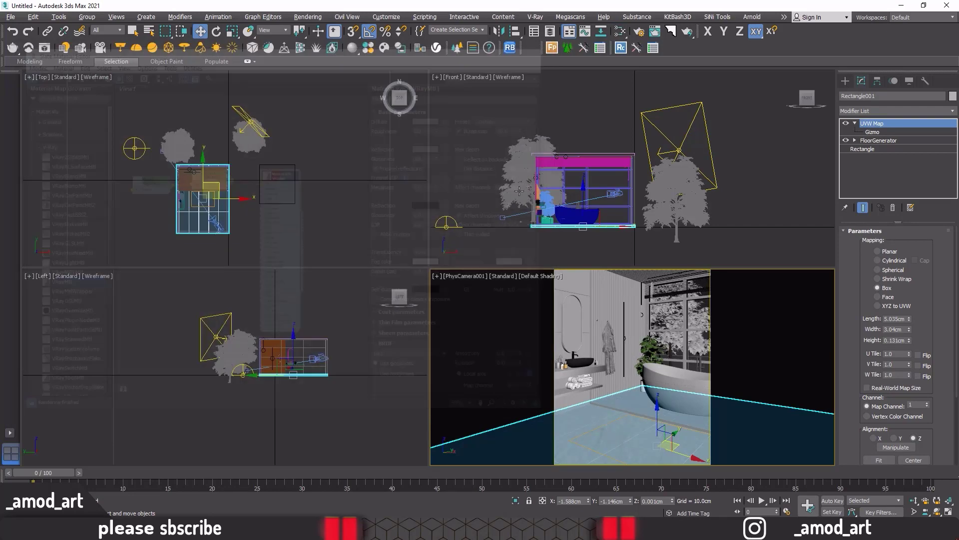
Scale down the floor's UVW Map gizmo in the maximized camera view and start a test render.
key("alt+w")
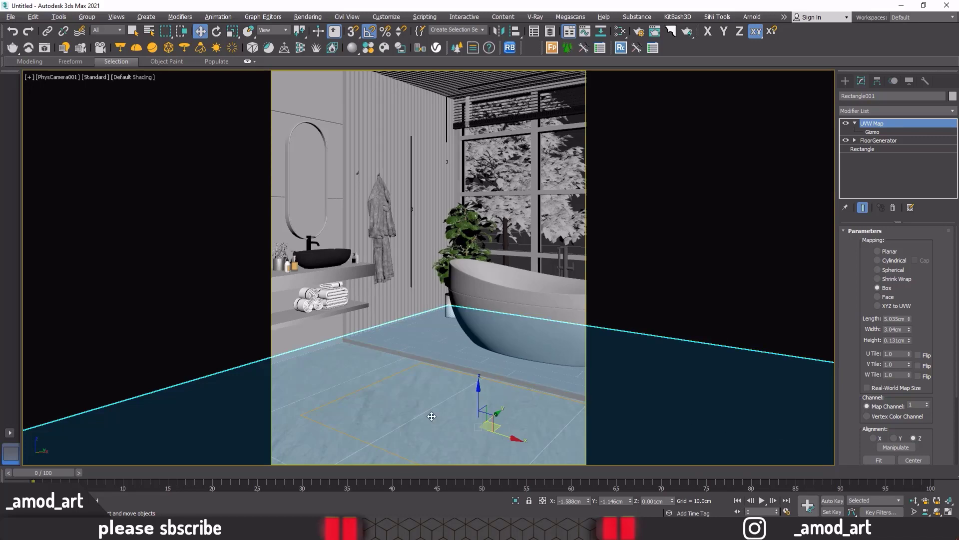
left_click(855, 123)
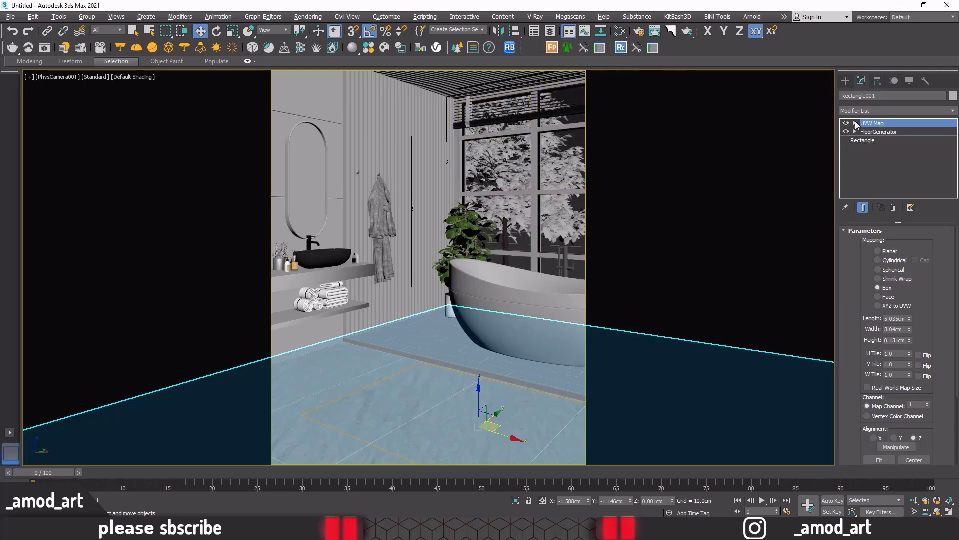
left_click(855, 124)
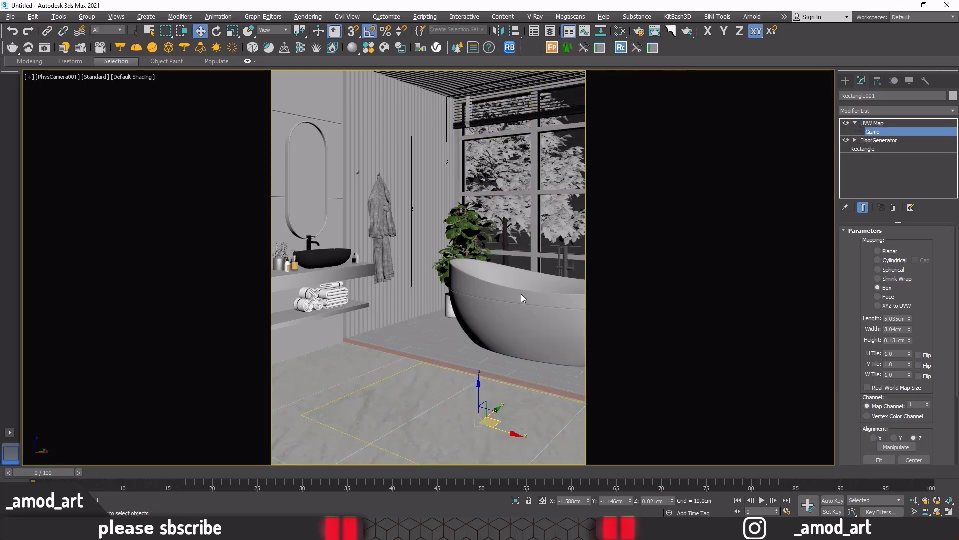
left_click(233, 31)
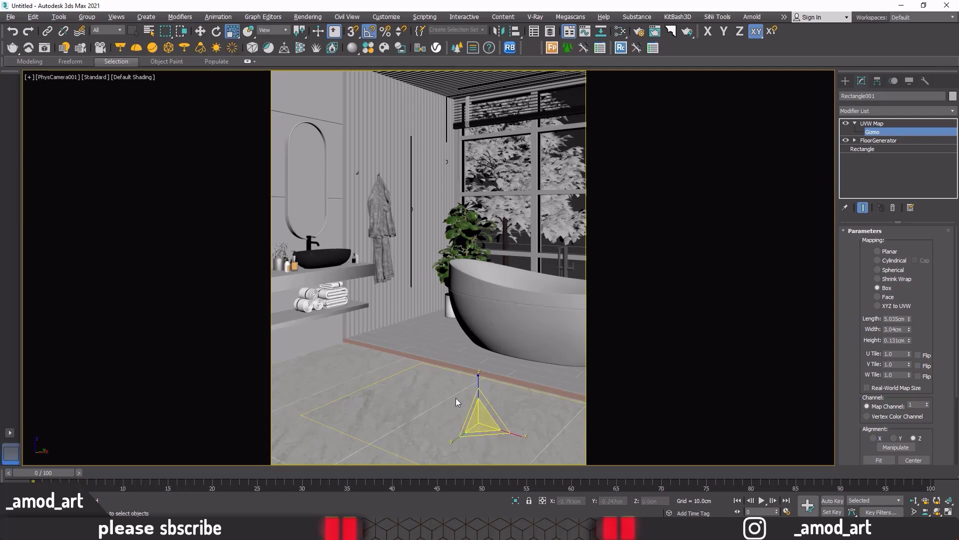
left_click_drag(515, 433, 458, 435)
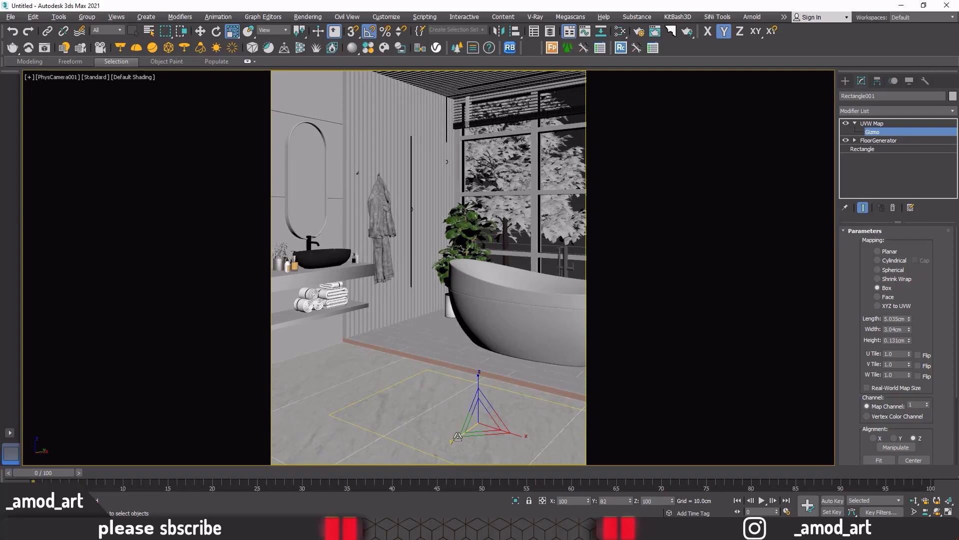
left_click_drag(478, 422, 479, 429)
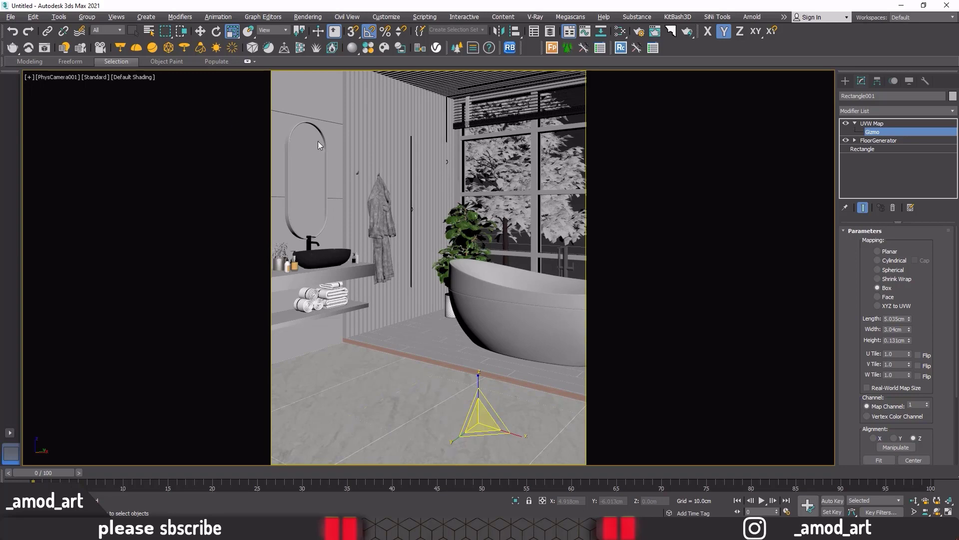
left_click(872, 123)
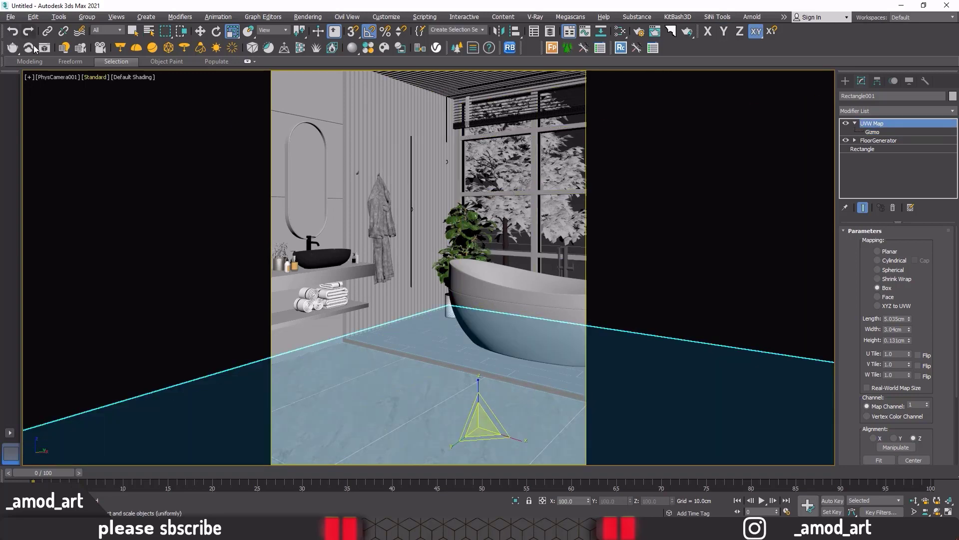
key("shift+q")
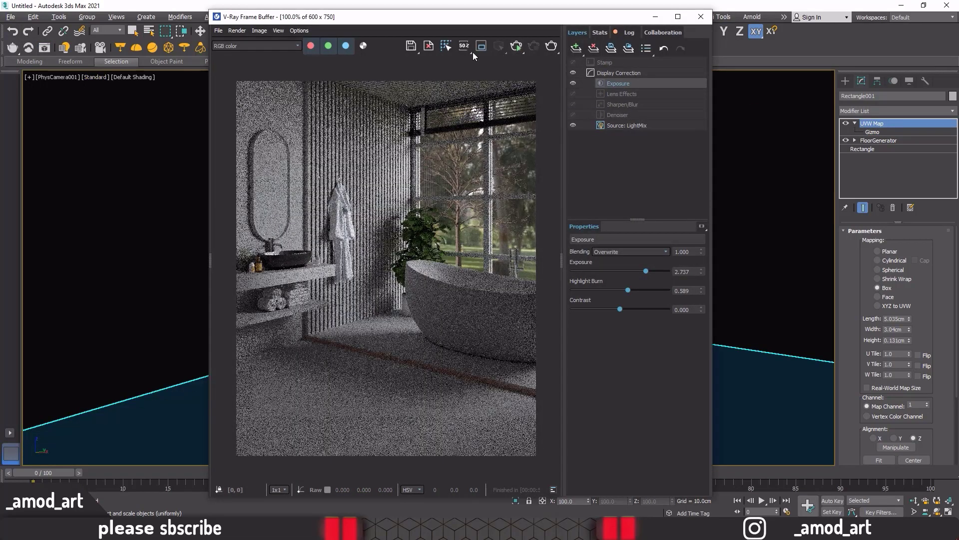
Region-render the floor, raise the frame buffer exposure to 3.474, and reopen the Slate Material Editor.
left_click(480, 47)
left_click_drag(245, 317, 546, 481)
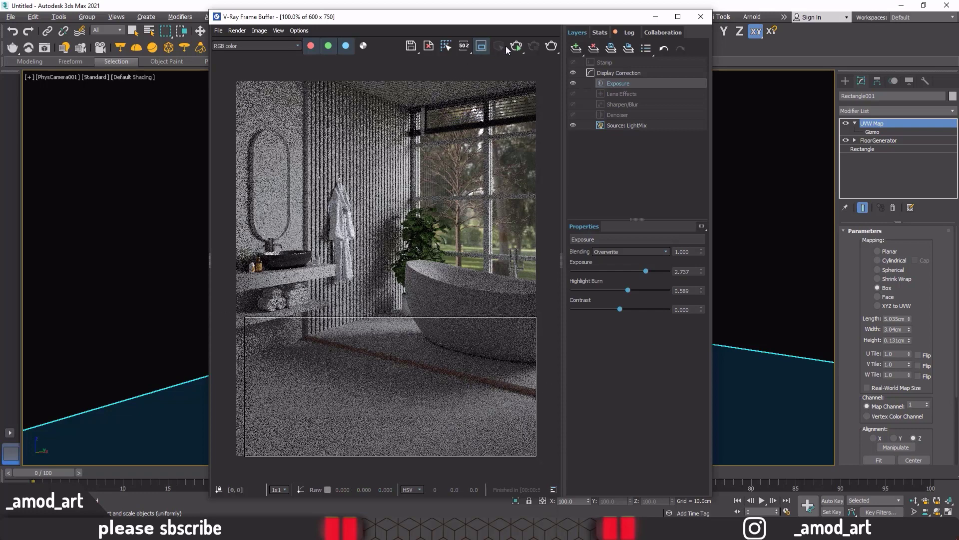
double_click(492, 17)
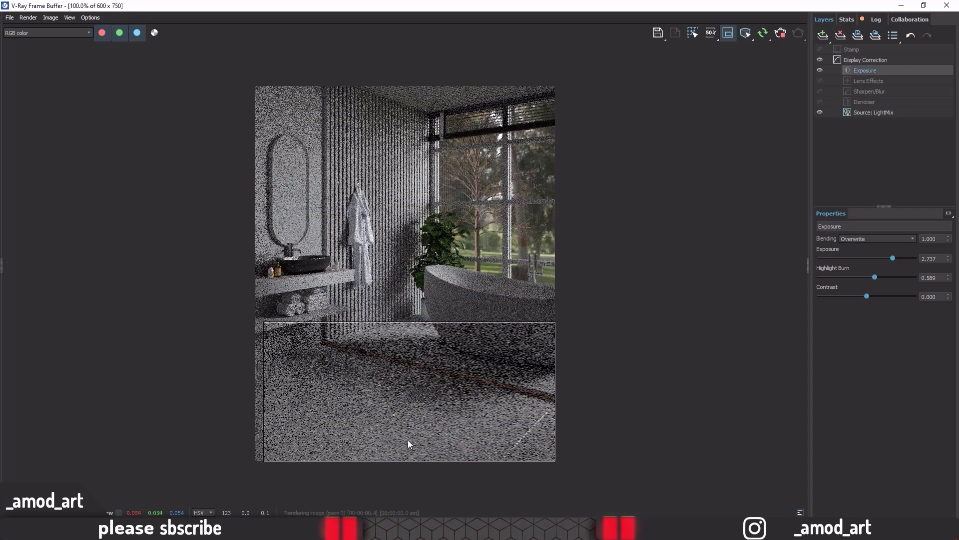
scroll(405, 412, "up", 1)
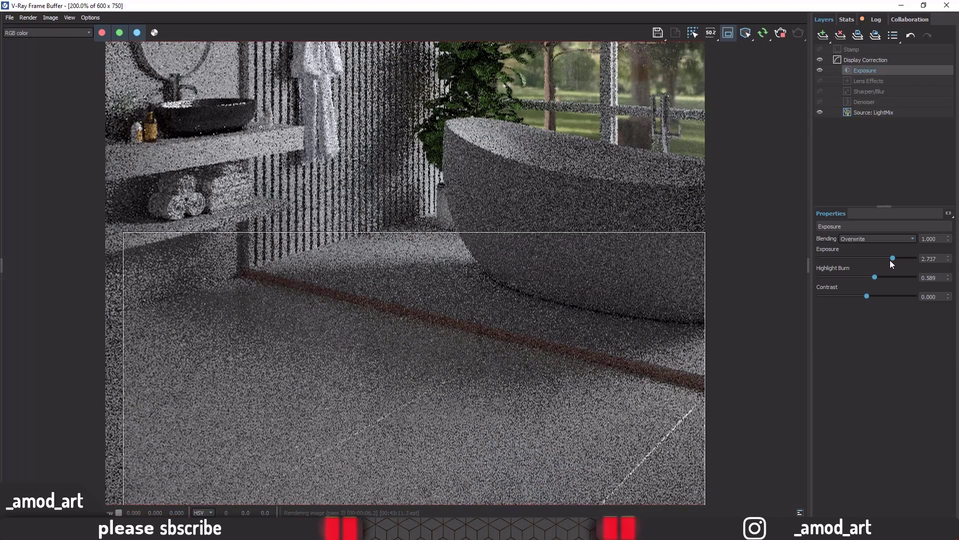
left_click_drag(893, 258, 900, 258)
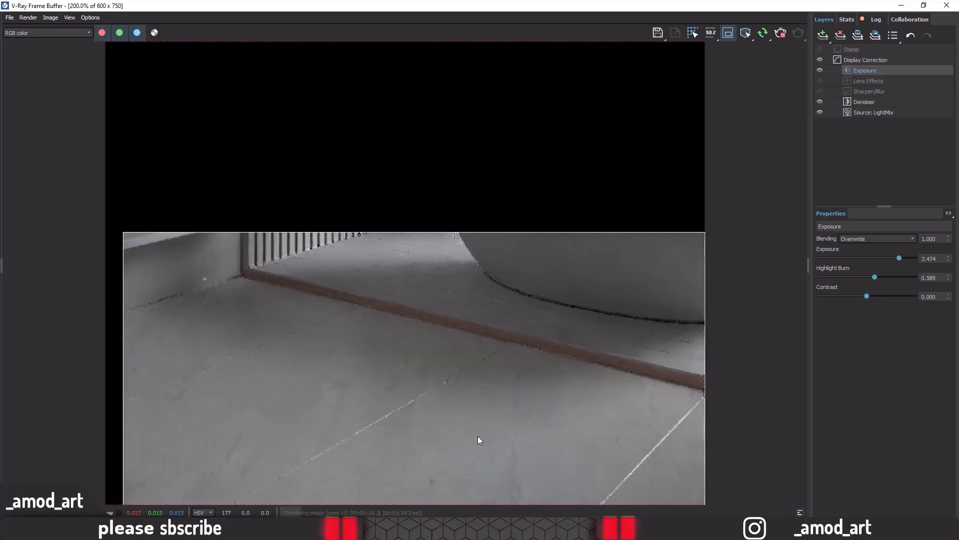
scroll(478, 436, "down", 2)
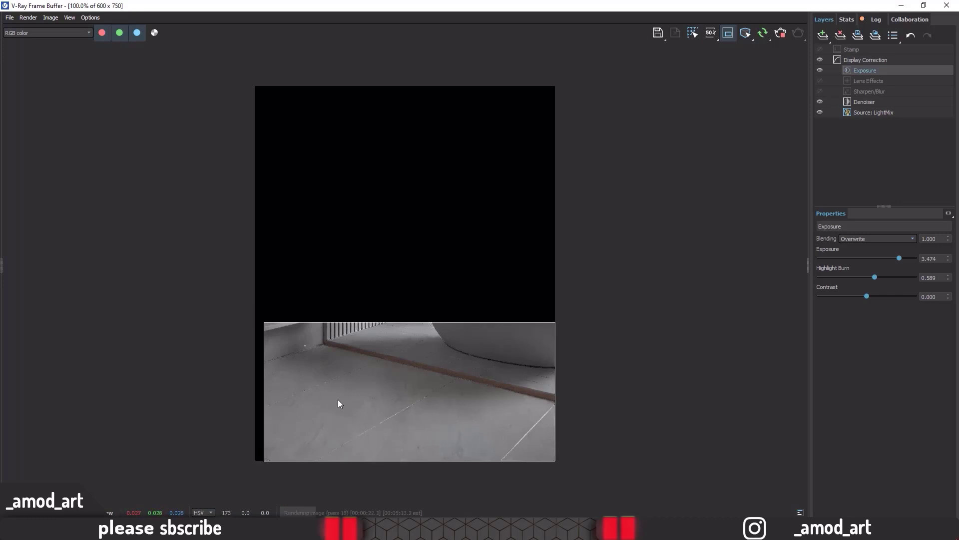
left_click_drag(720, 9, 613, 54)
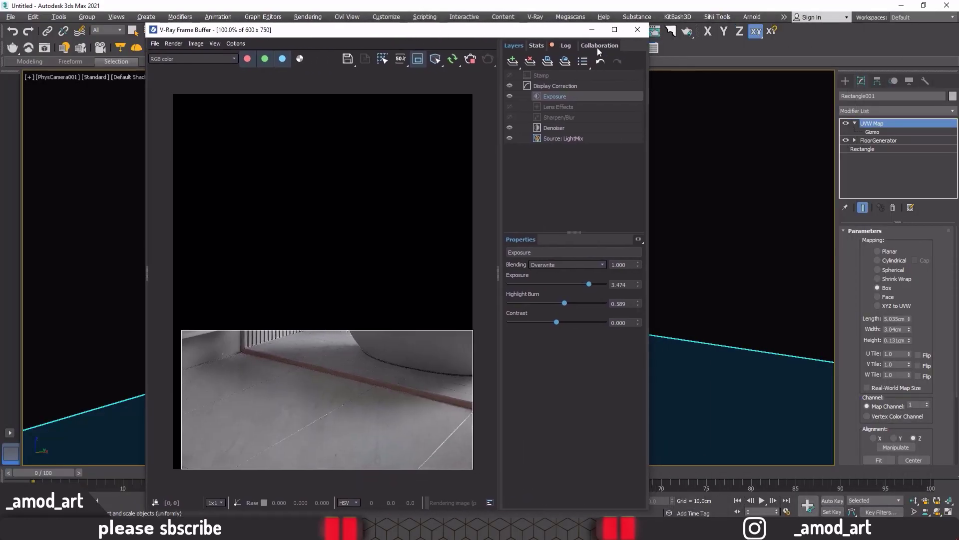
left_click(620, 32)
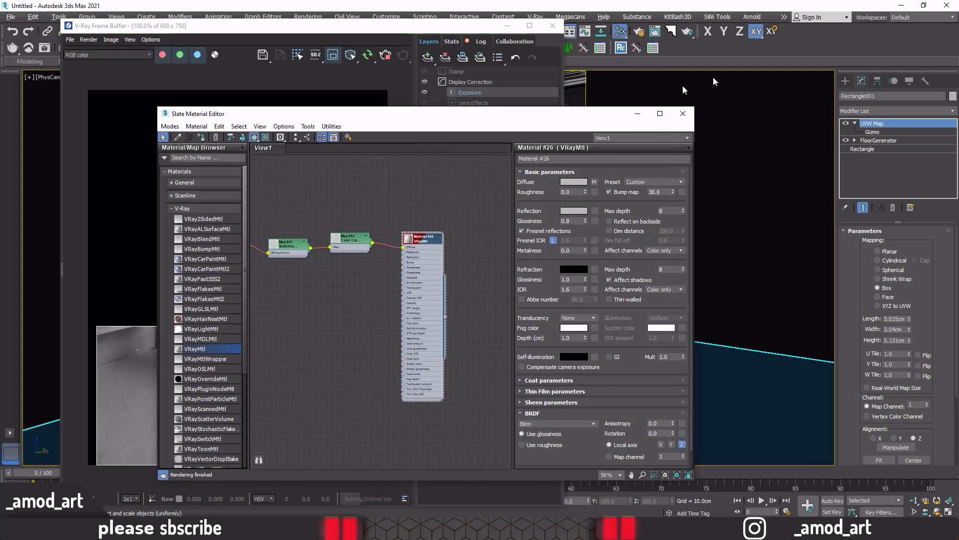
Set Map #14 Color Correction lightness to Advanced with RGB gamma 1.5, then close the editor.
left_click_drag(352, 54, 741, 71)
left_click(605, 196)
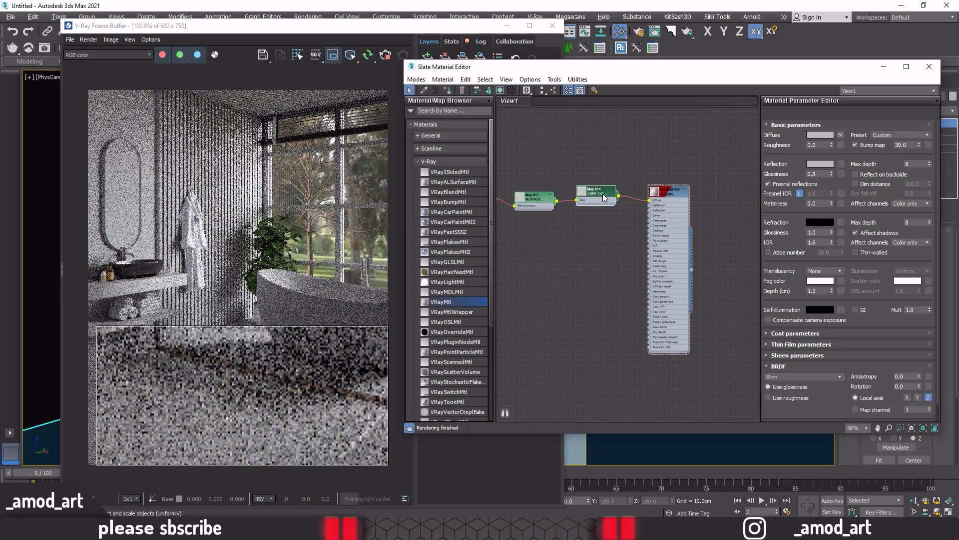
double_click(602, 200)
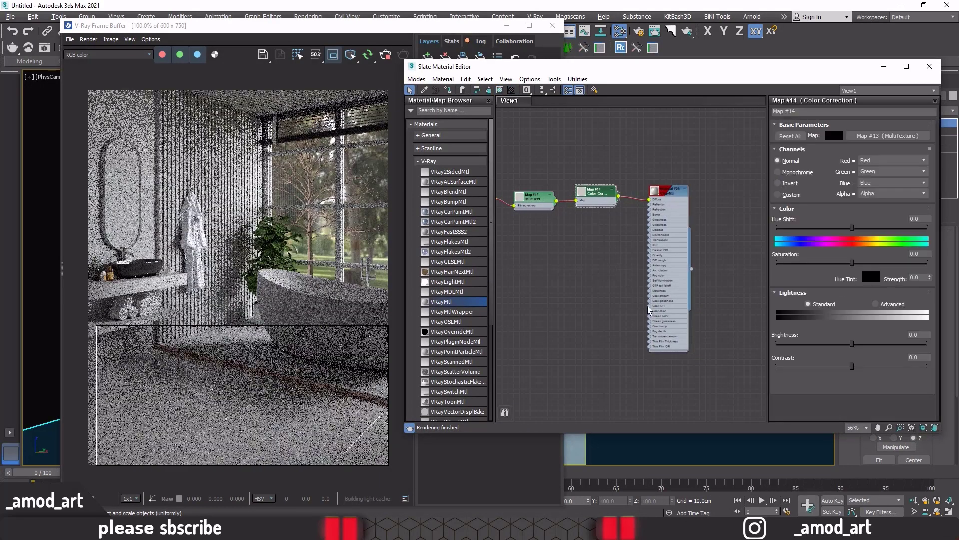
left_click(875, 304)
double_click(851, 343)
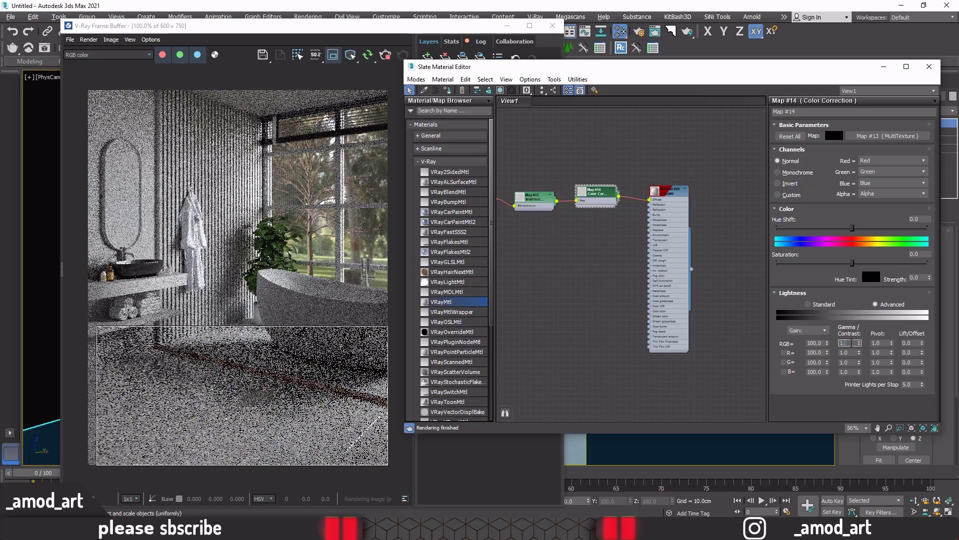
type("1.5")
key("Return")
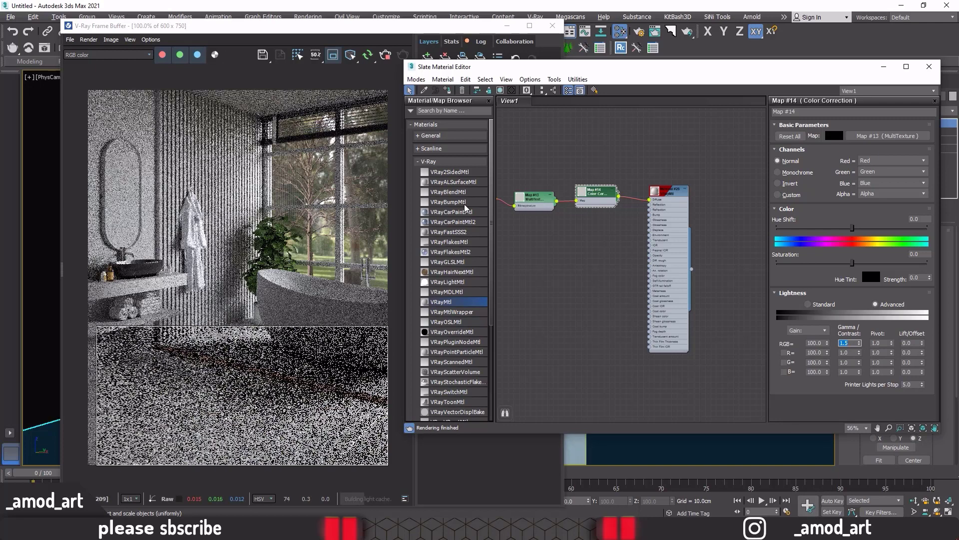
left_click(928, 66)
Move the V-Ray Frame Buffer aside to watch the bathroom's interactive render refine.
left_click_drag(350, 26, 354, 15)
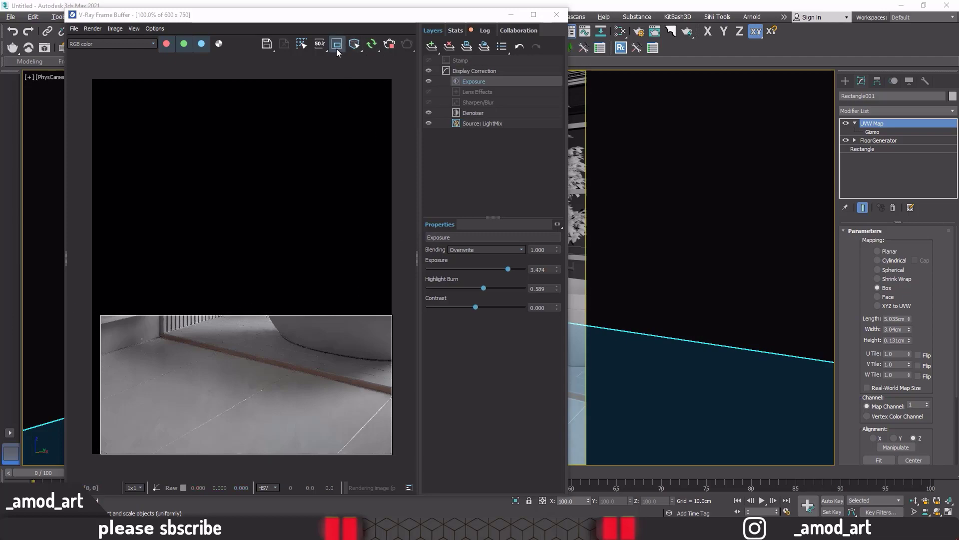
left_click_drag(331, 20, 381, 20)
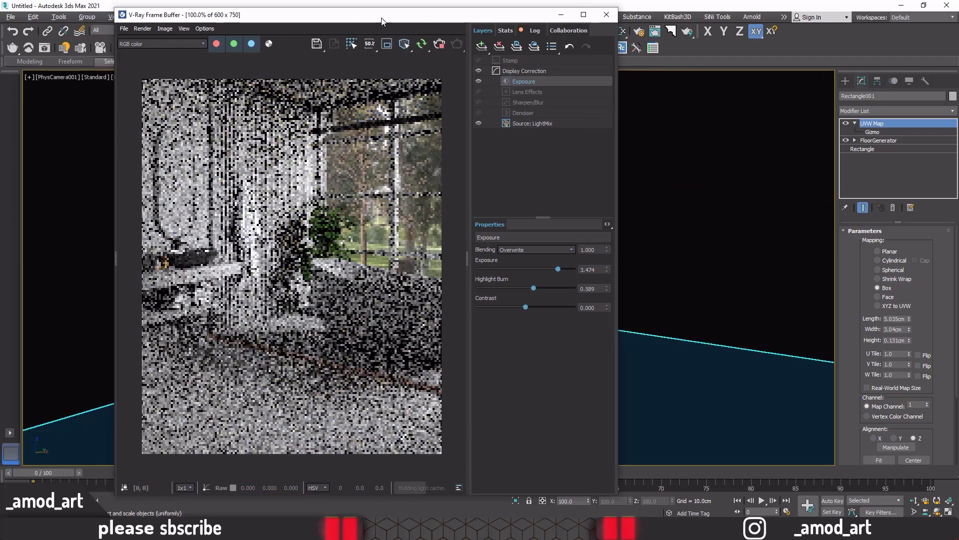
Select the left wall and rename Material #26 to 'floor' in the Slate editor.
left_click(606, 15)
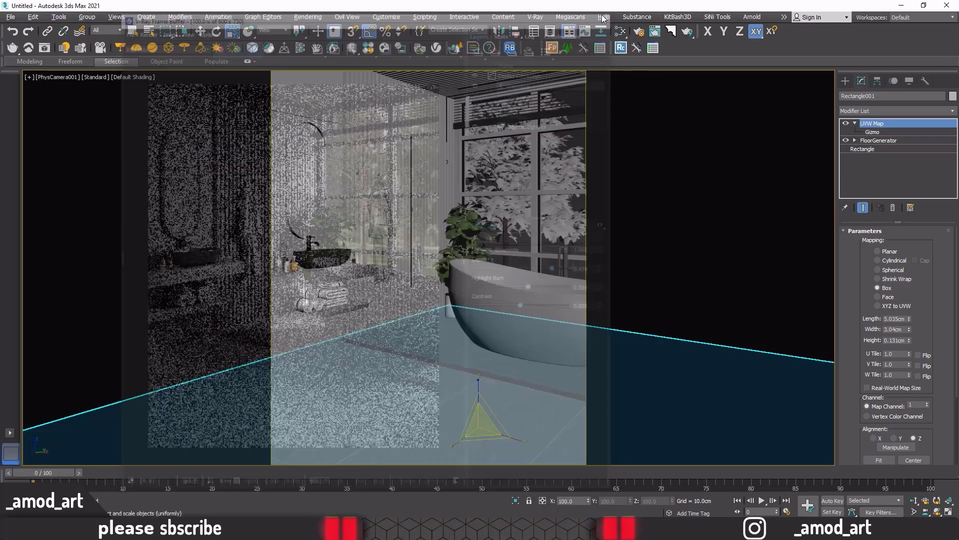
left_click(288, 97)
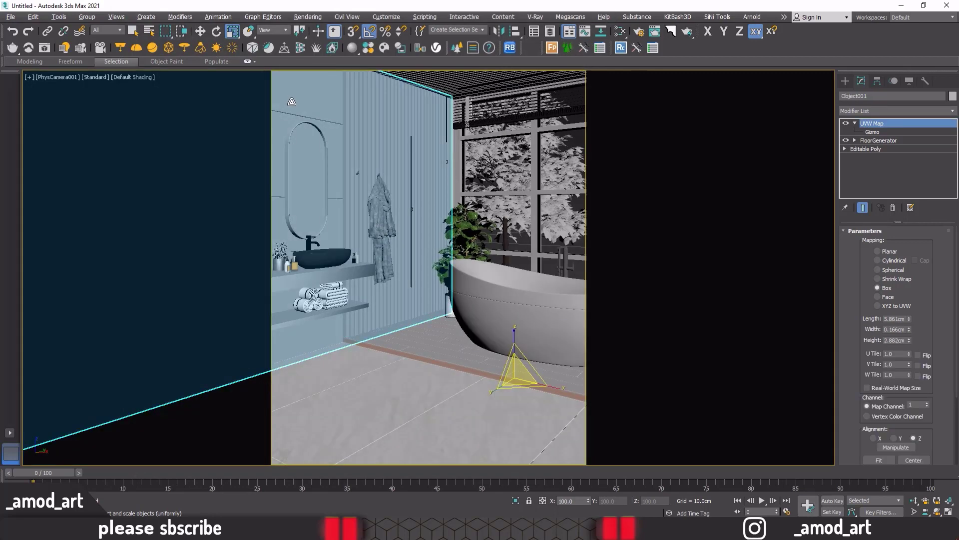
key("w")
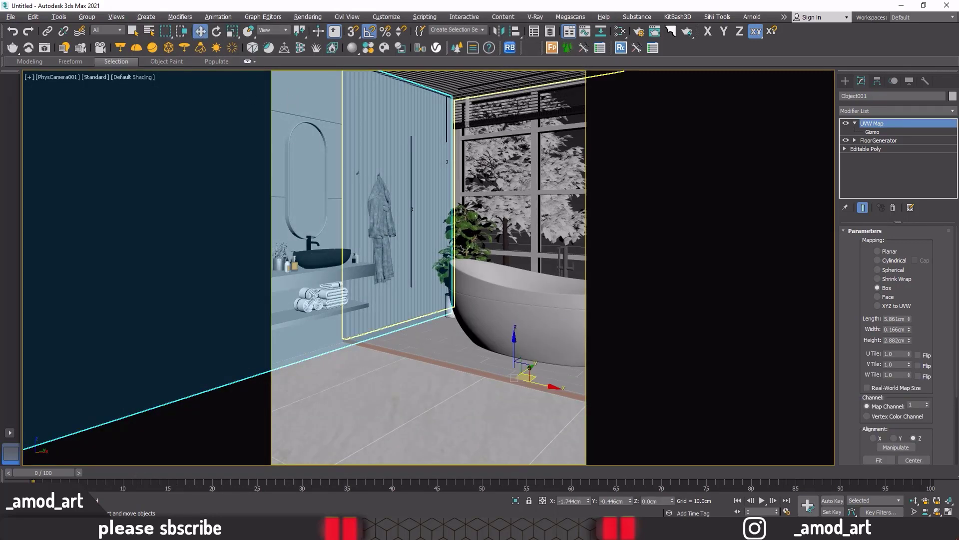
left_click(620, 31)
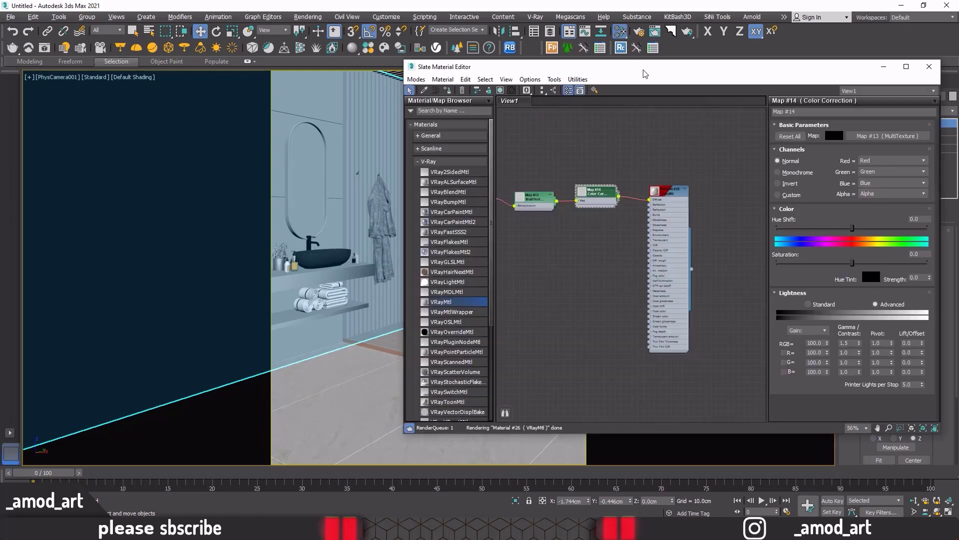
double_click(550, 67)
middle_click_drag(464, 188, 640, 204)
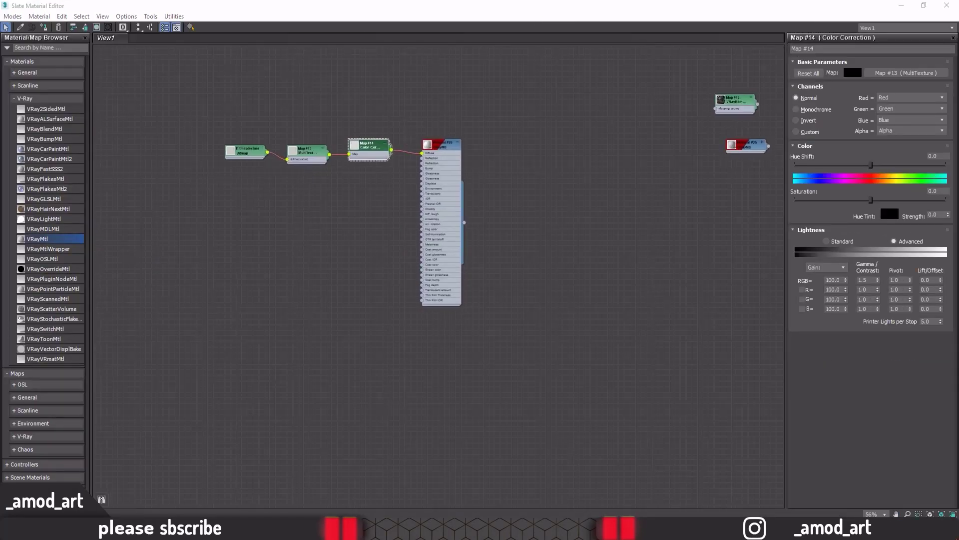
middle_click_drag(460, 202, 479, 194)
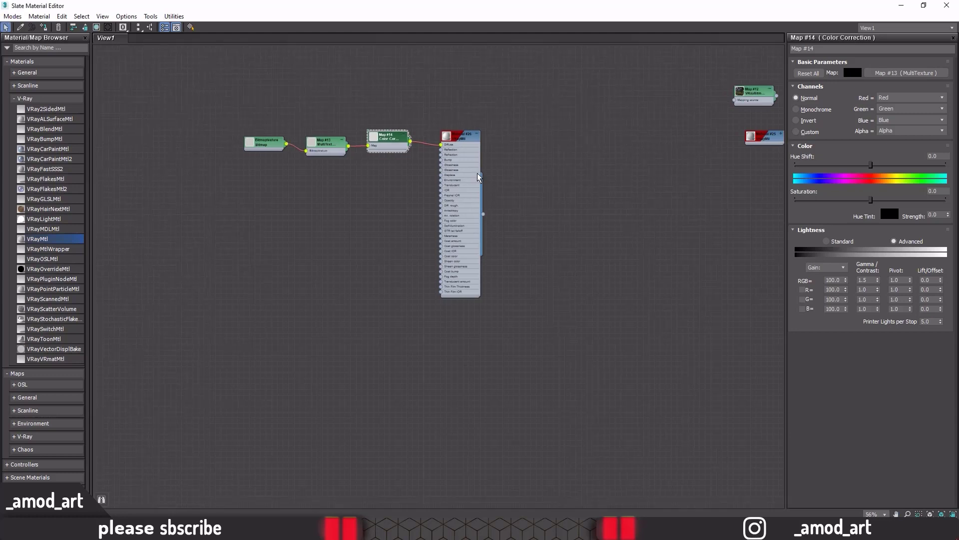
double_click(456, 137)
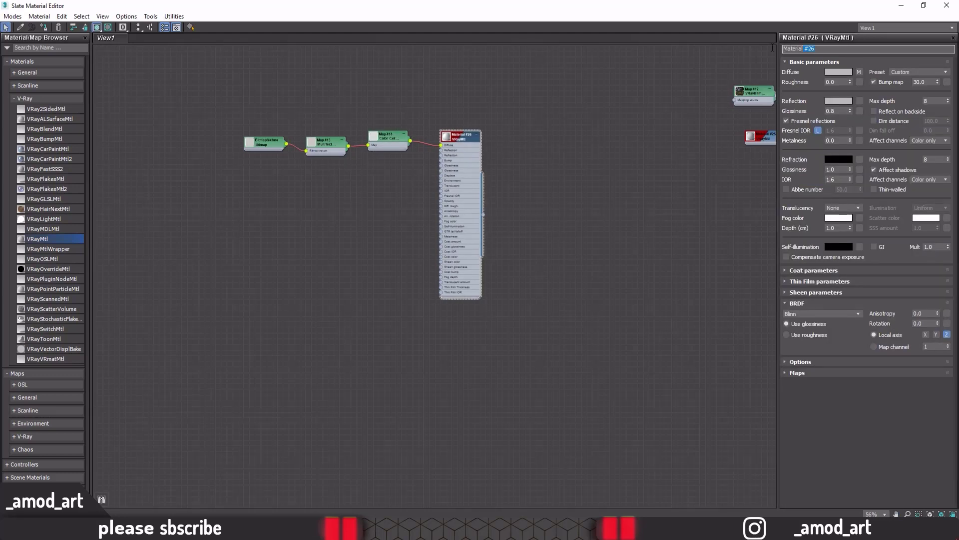
type("ؤ")
Duplicate the floor's four-node chain and name the new material 'wall'.
left_click_drag(547, 243, 210, 121)
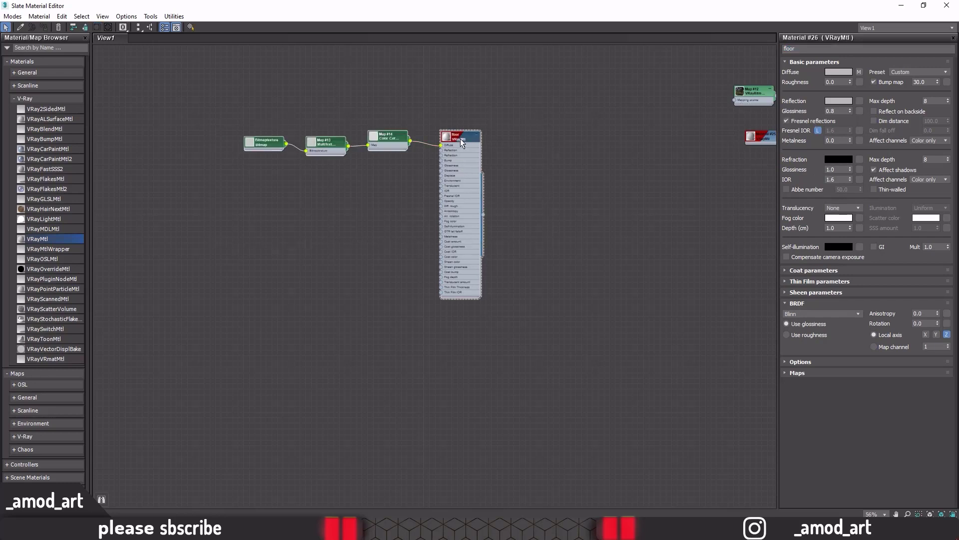
left_click_drag(460, 138, 457, 324, "shift")
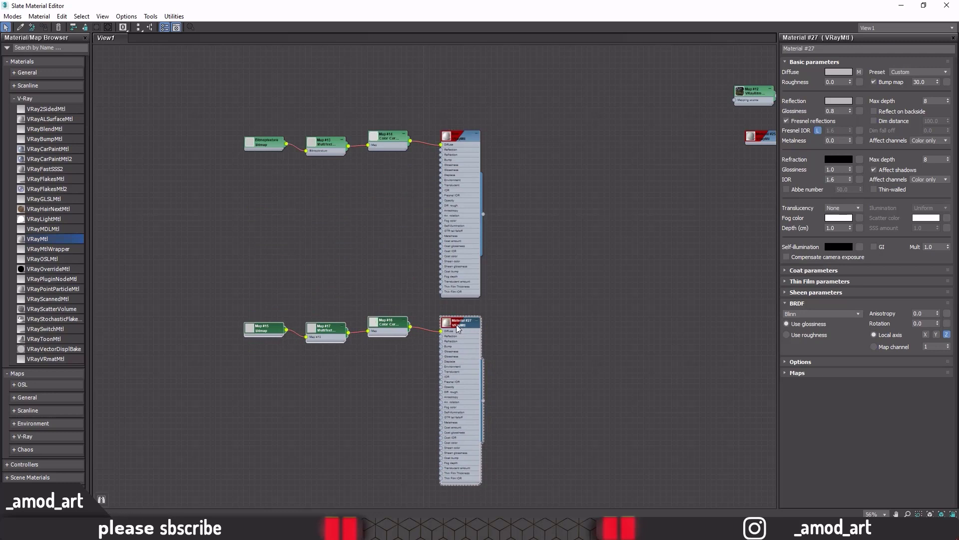
left_click_drag(822, 48, 791, 48)
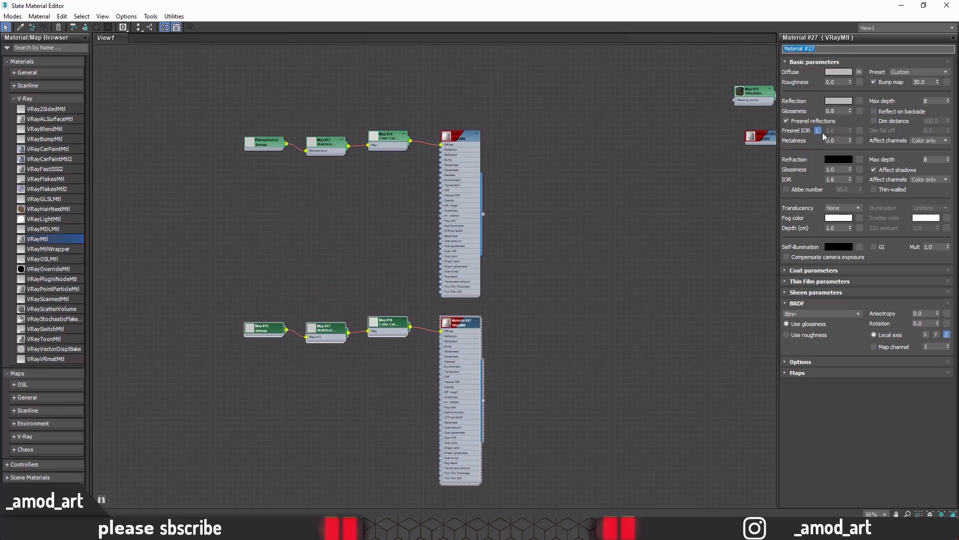
mouse_move(832, 140)
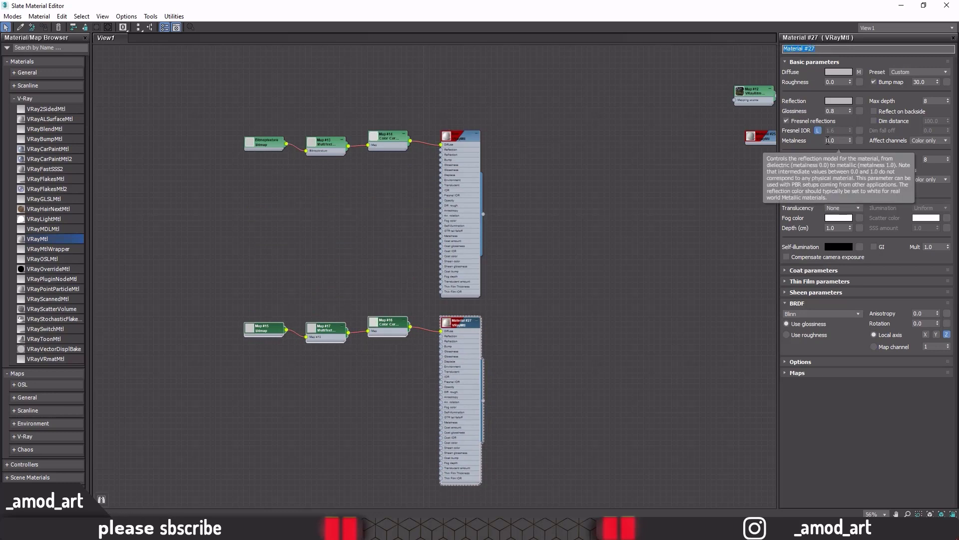
type("wall")
middle_click_drag(542, 327, 565, 232)
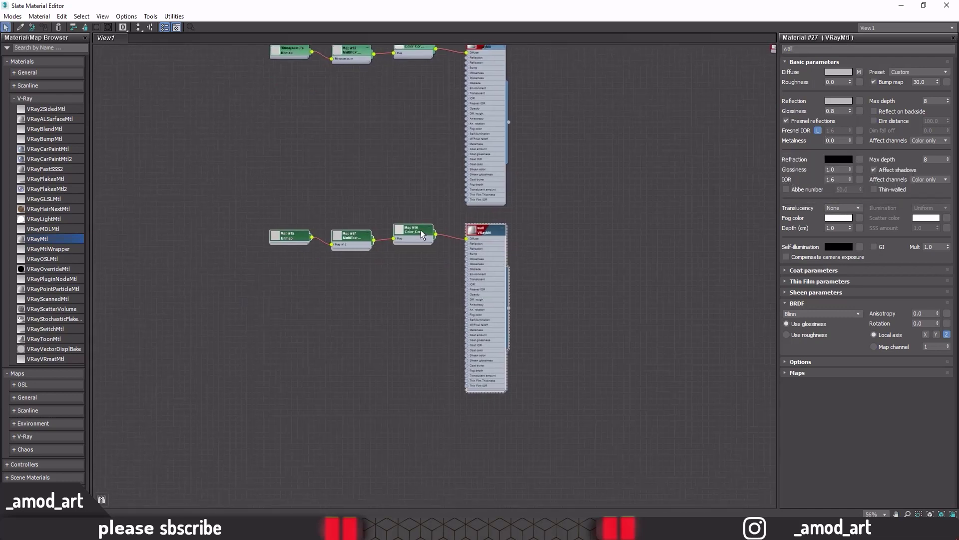
Set the wall chain's Color Correction (Map #16) RGB gamma to 0.95.
scroll(480, 240, "up", 3)
left_click(407, 239)
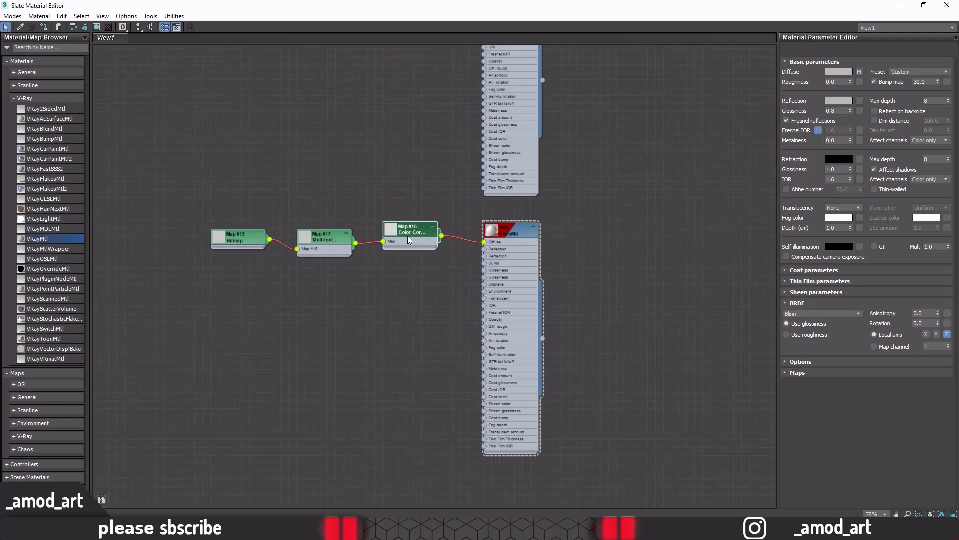
double_click(409, 240)
double_click(871, 280)
type("0.95")
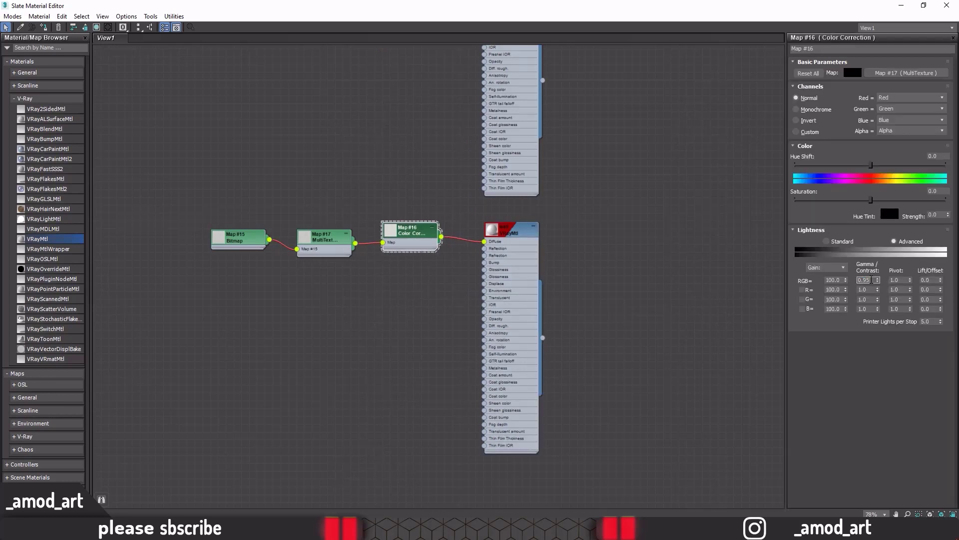
key("Return")
left_click(511, 235)
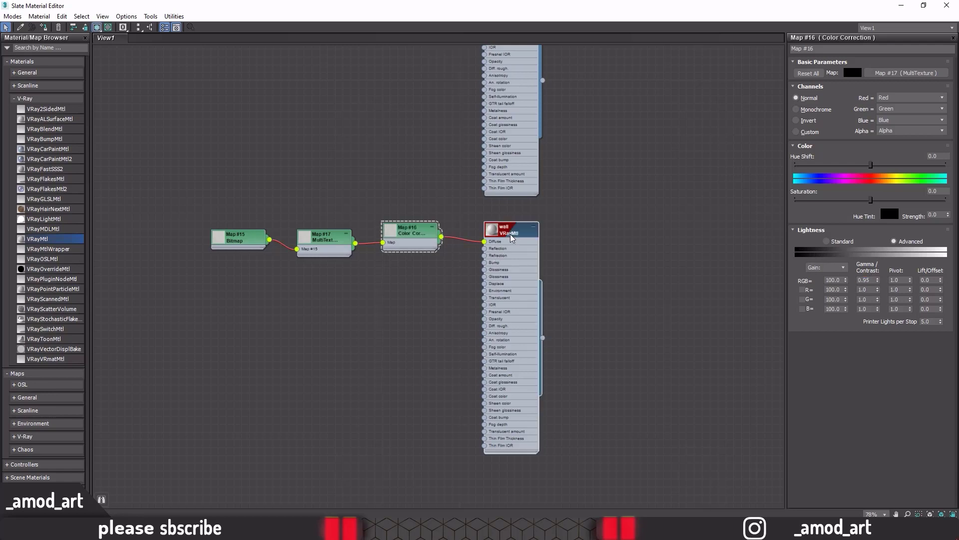
double_click(510, 233)
double_click(434, 6)
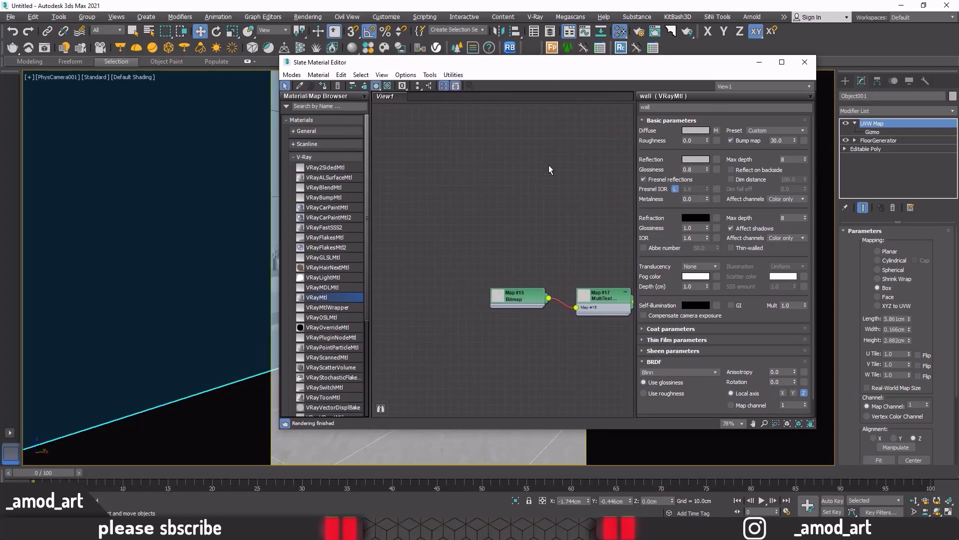
Close the Slate editor, clear the selection and return to the UVW Map modifier level.
scroll(595, 243, "down", 2)
scroll(547, 223, "up", 2)
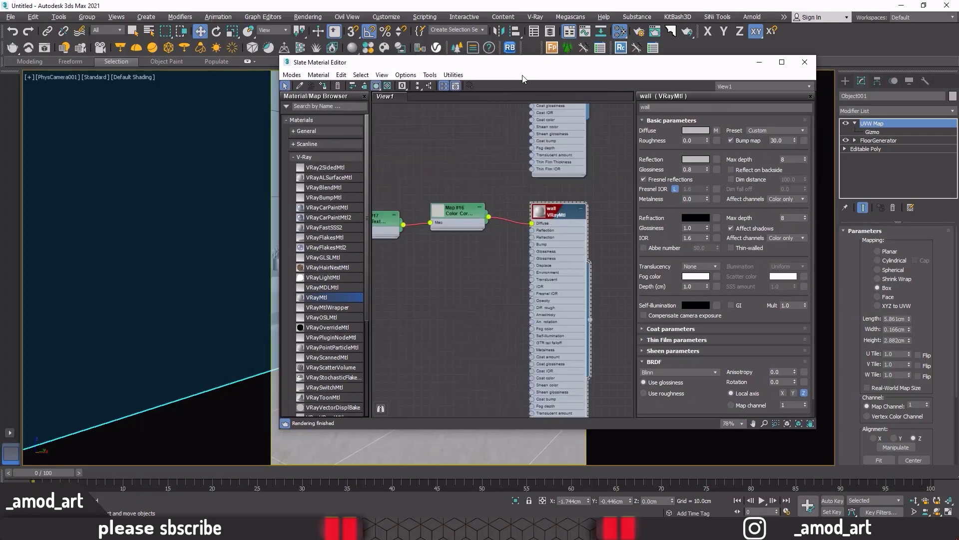
left_click_drag(523, 67, 699, 61)
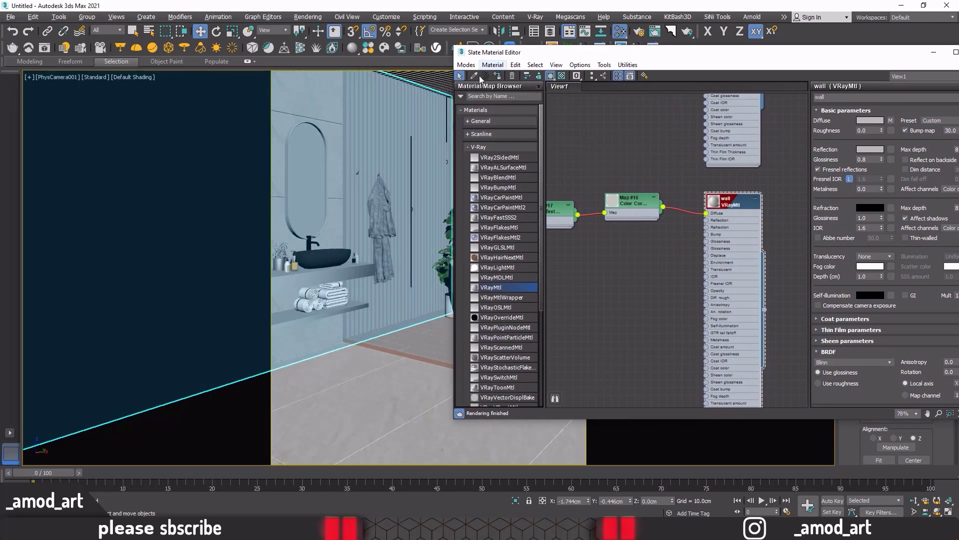
left_click_drag(784, 53, 568, 66)
left_click(763, 54)
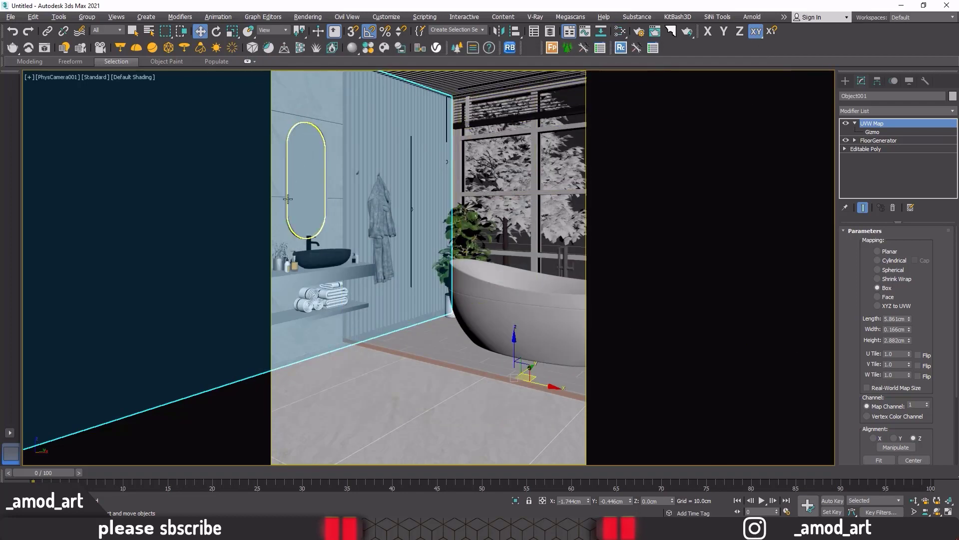
left_click(872, 133)
left_click(395, 171)
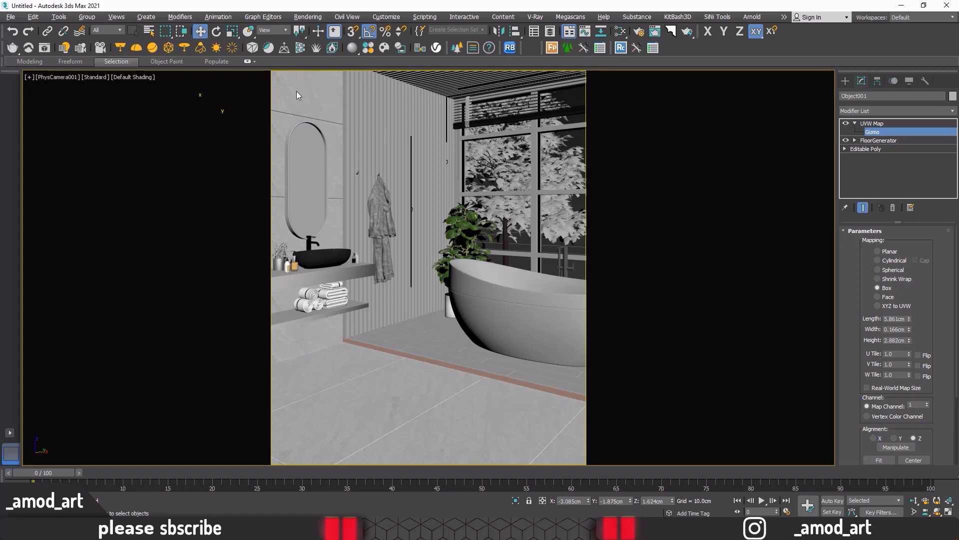
left_click(872, 123)
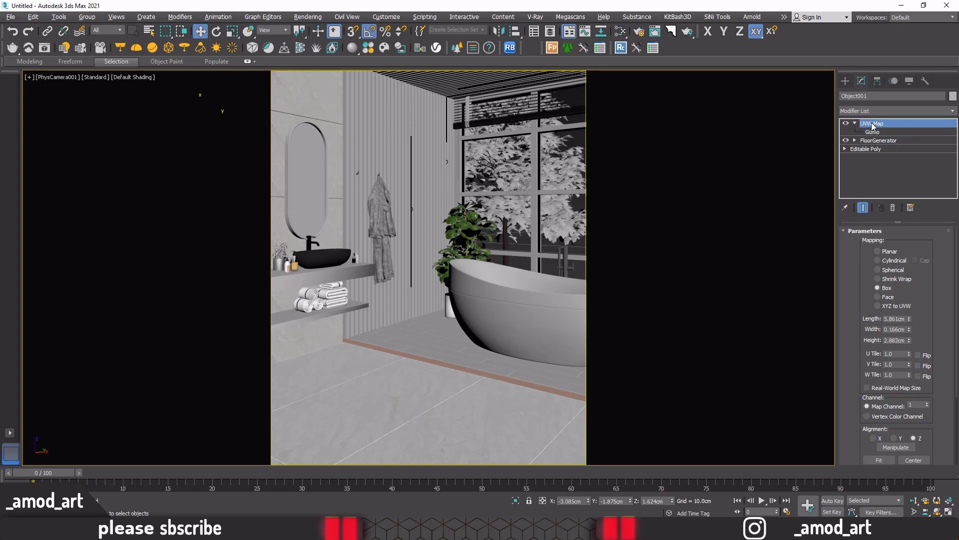
View the bathroom render at 100%, stop rendering, and close the frame buffer.
left_click(43, 50)
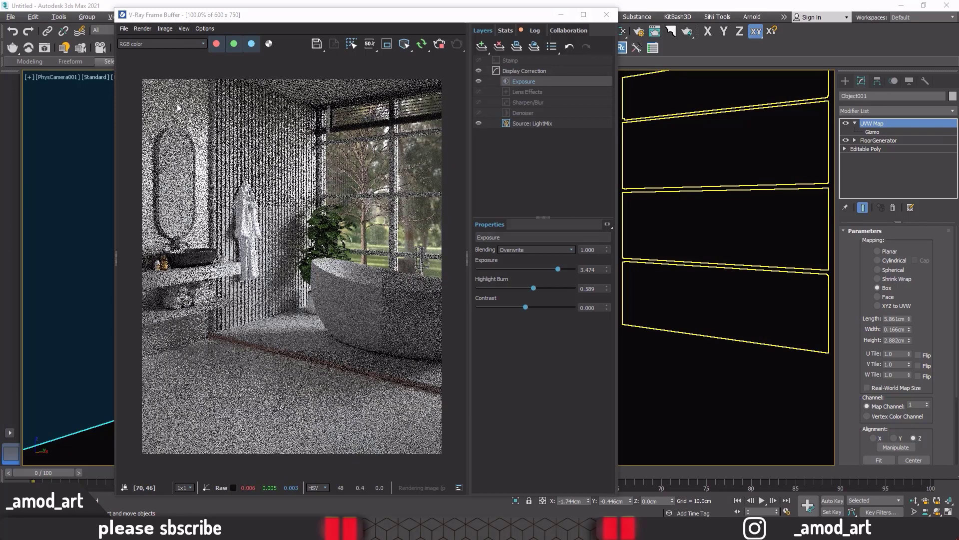
scroll(156, 127, "up", 2)
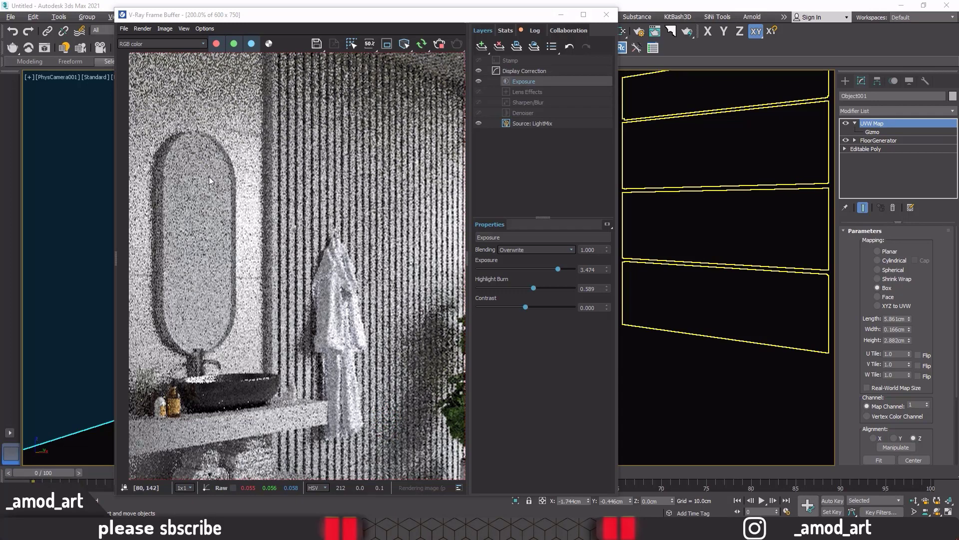
double_click(209, 178)
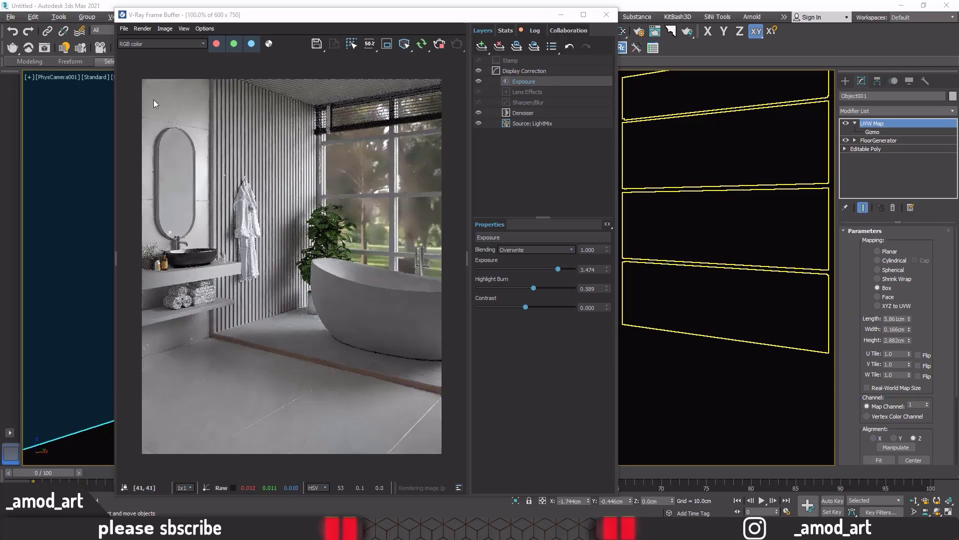
scroll(154, 100, "up", 1)
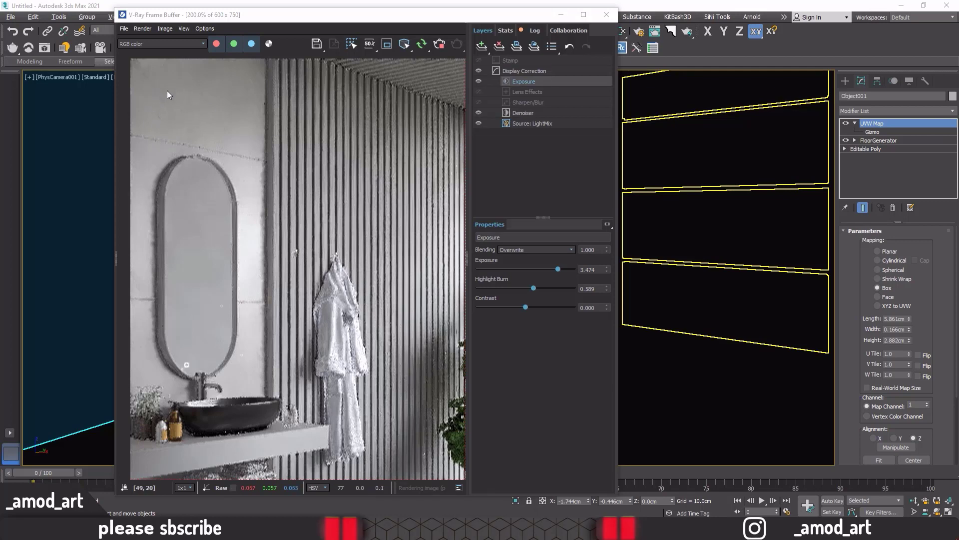
scroll(213, 160, "down", 1)
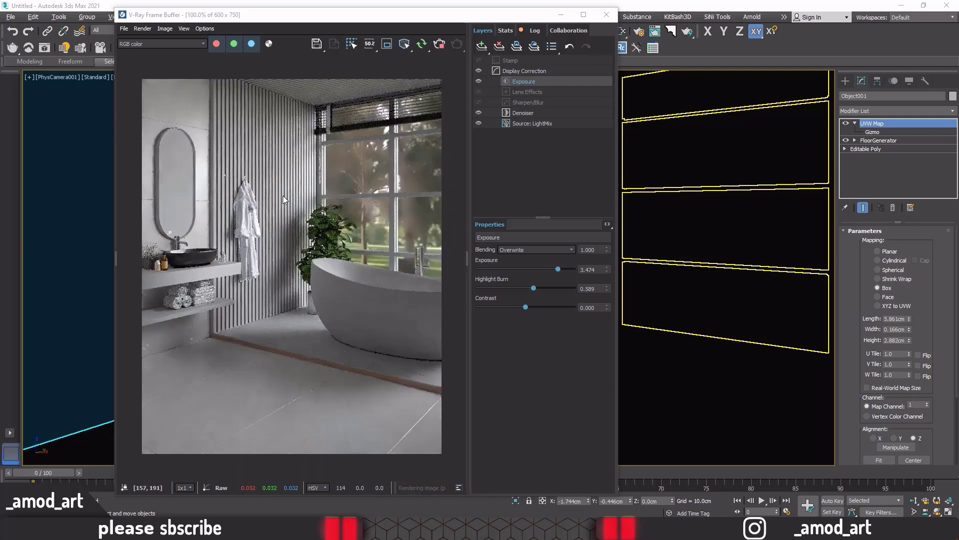
left_click(442, 46)
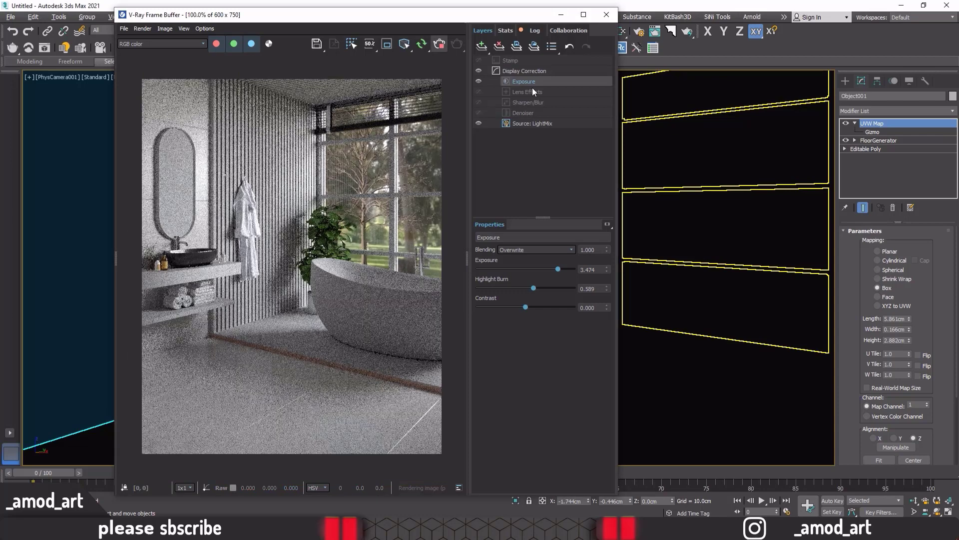
left_click(606, 15)
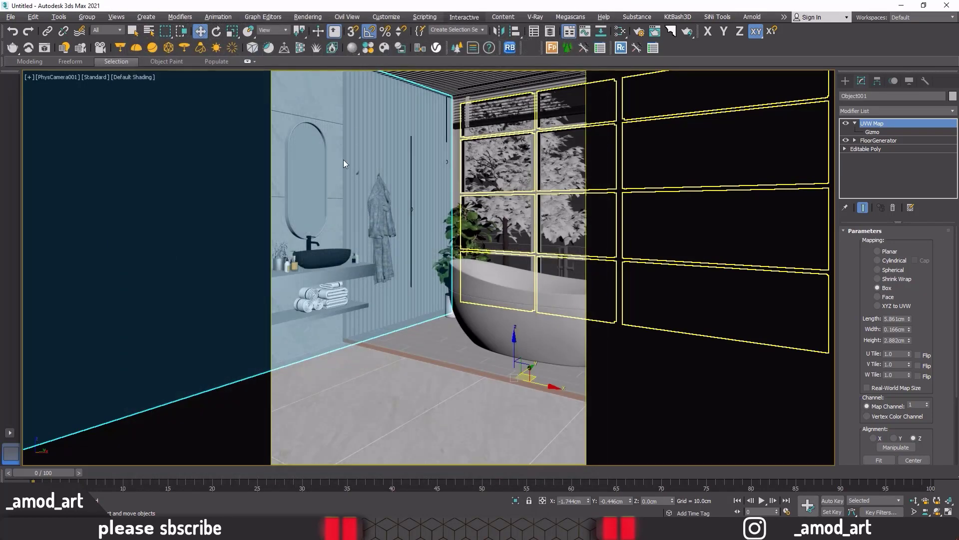
Select the floor boards object and close the bath-final-post-oro.jpg reference image.
left_click(444, 342)
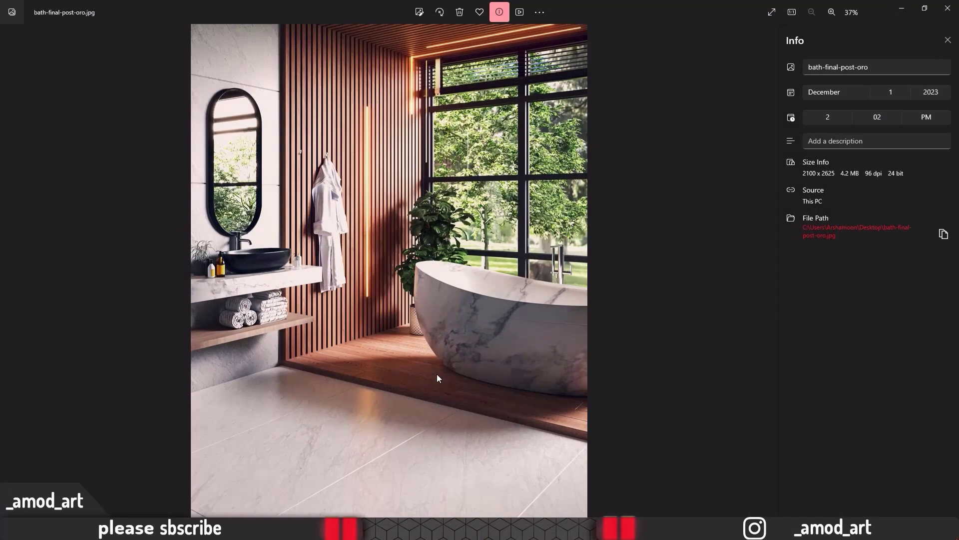
left_click(904, 9)
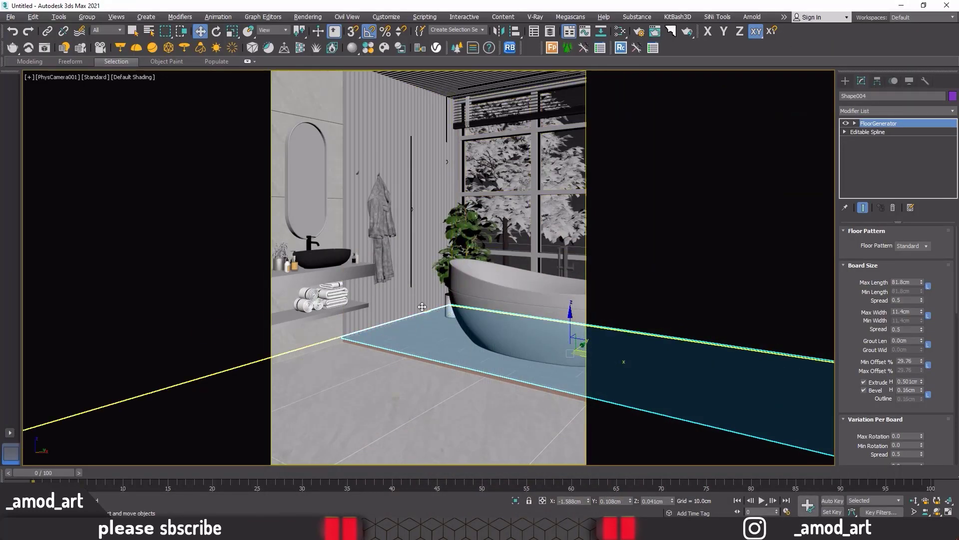
Open the Slate Material Editor maximized, with the existing material node chains in view.
left_click(623, 36)
left_click_drag(598, 49, 597, 4)
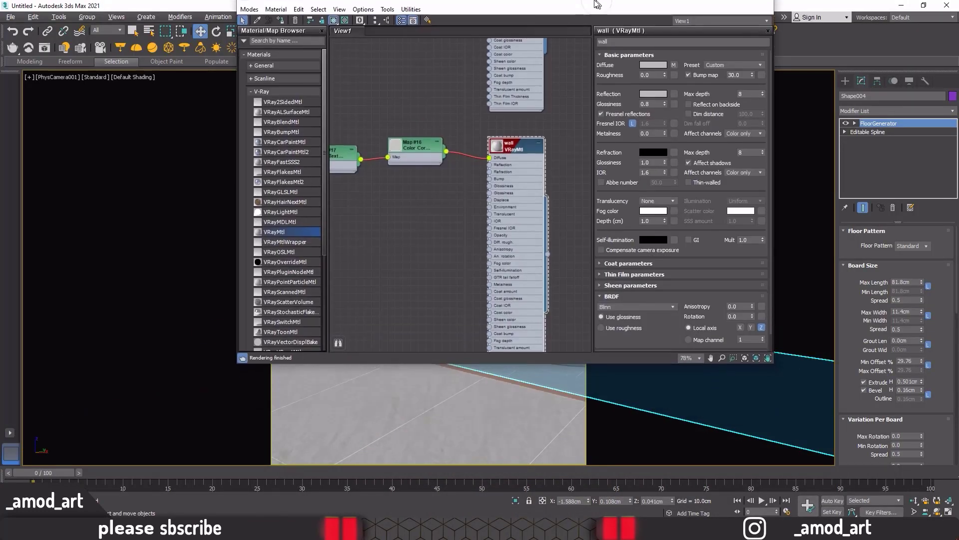
double_click(597, 4)
scroll(430, 193, "down", 3)
scroll(469, 370, "down", 3)
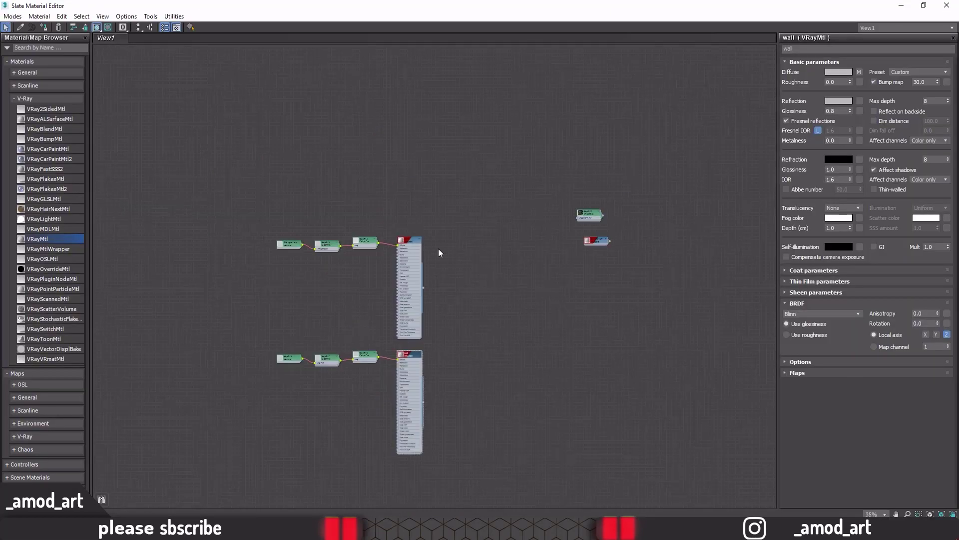
middle_click_drag(439, 253, 454, 308)
scroll(400, 175, "up", 2)
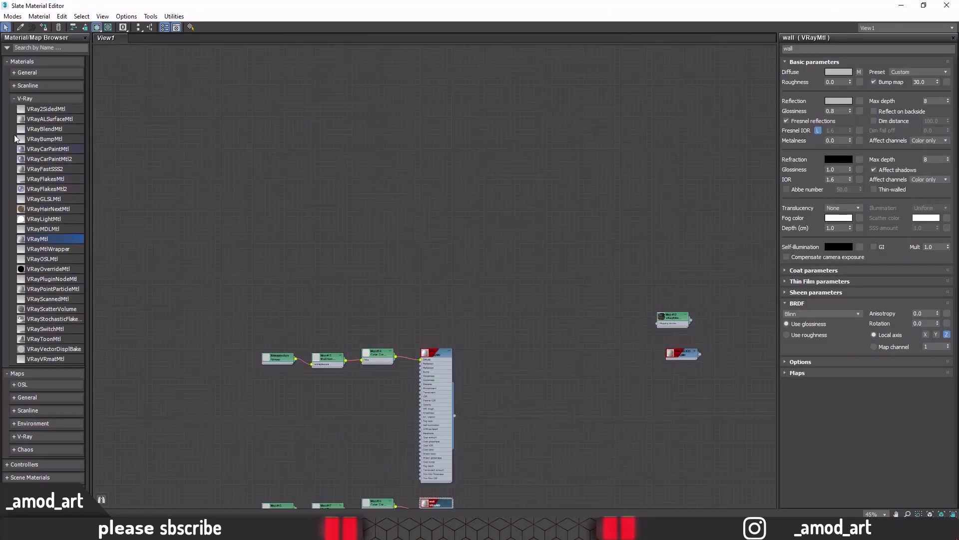
Place a new MultiTexture map node from Maps > General on the canvas.
left_click(16, 99)
left_click(20, 137)
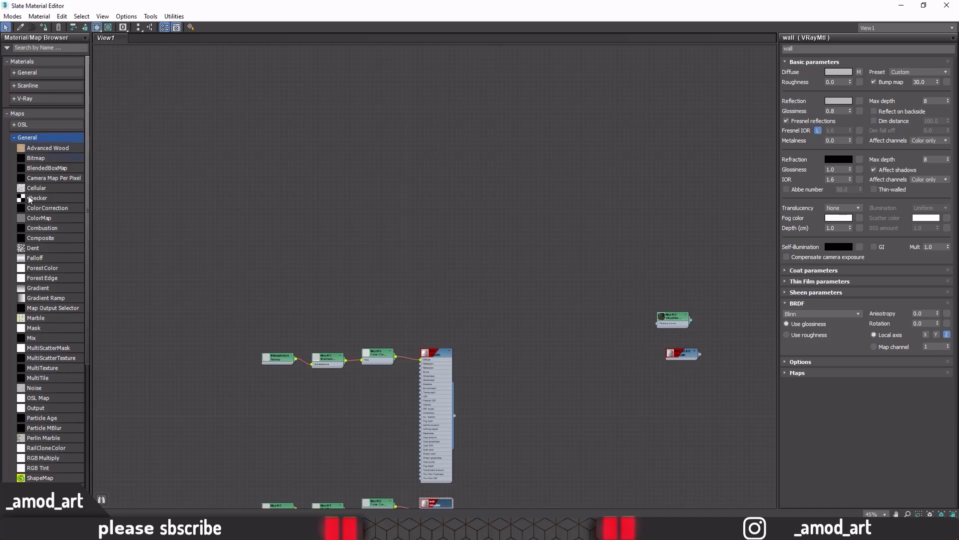
left_click(42, 368)
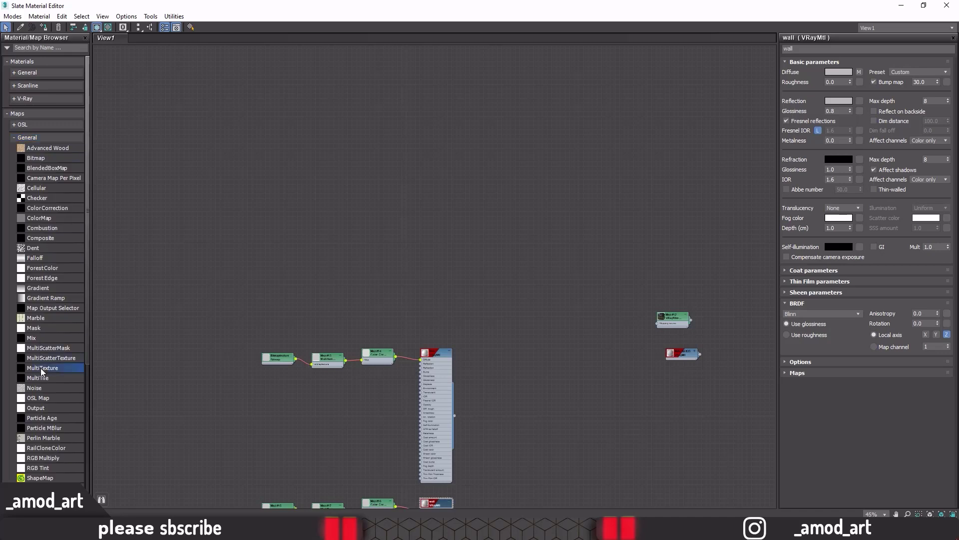
left_click(419, 88)
middle_click_drag(419, 128, 434, 225)
left_click_drag(432, 187, 442, 166)
Load all CG-Source wood-floorboards-pine_0022-02 images into the MultiTexture as bitmaps.
left_click(819, 84)
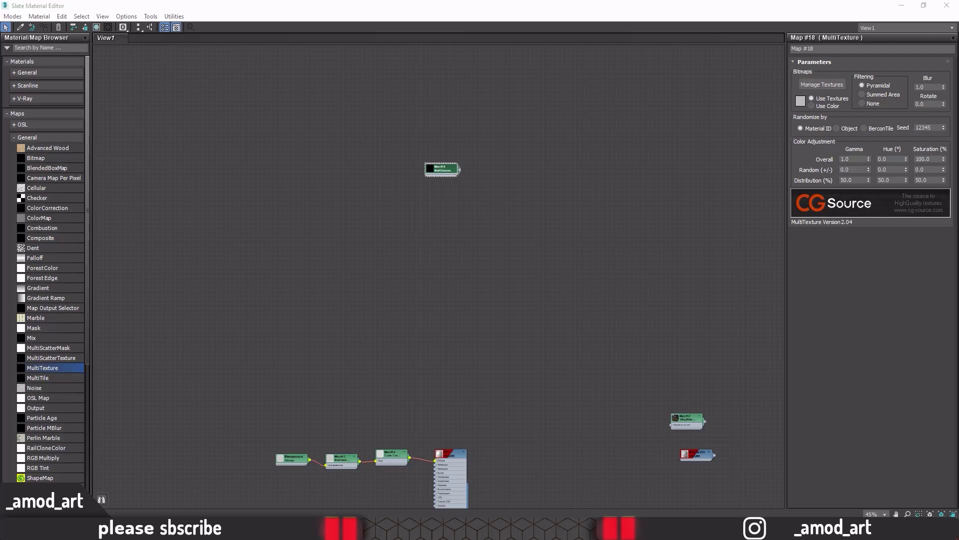
left_click_drag(734, 72, 239, 86)
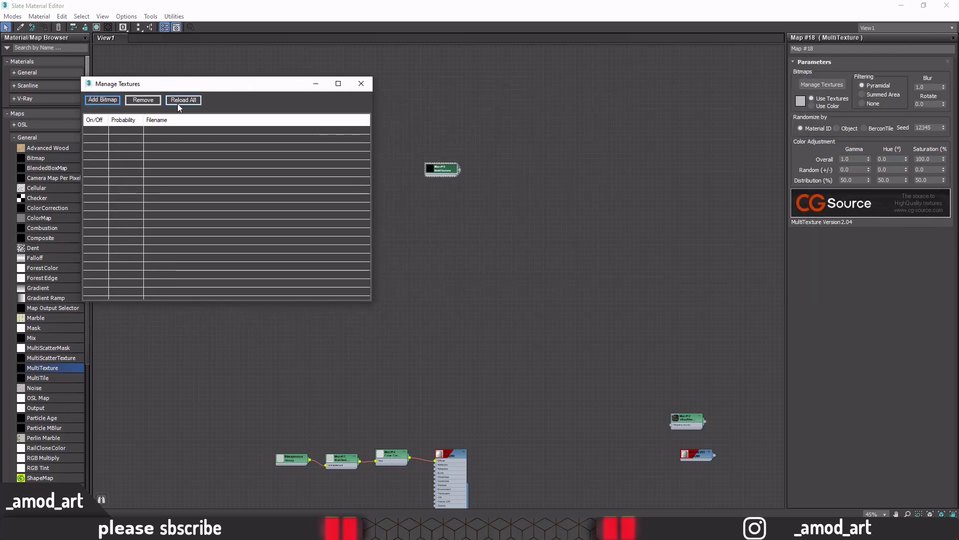
left_click(102, 100)
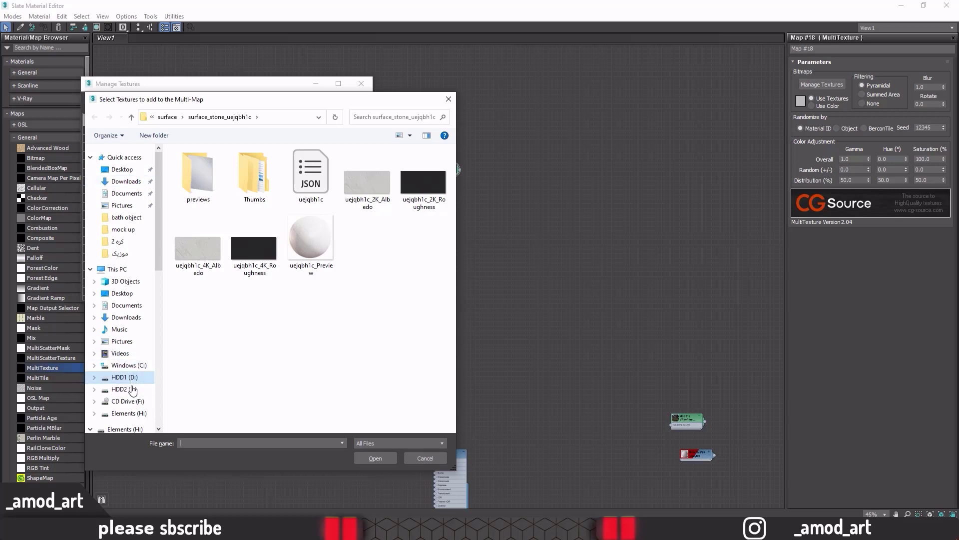
left_click(138, 387)
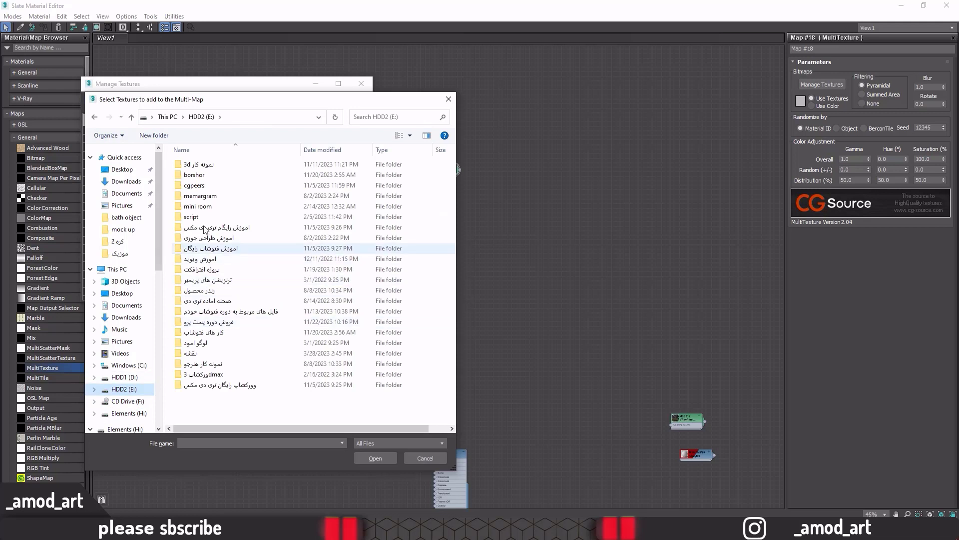
double_click(195, 186)
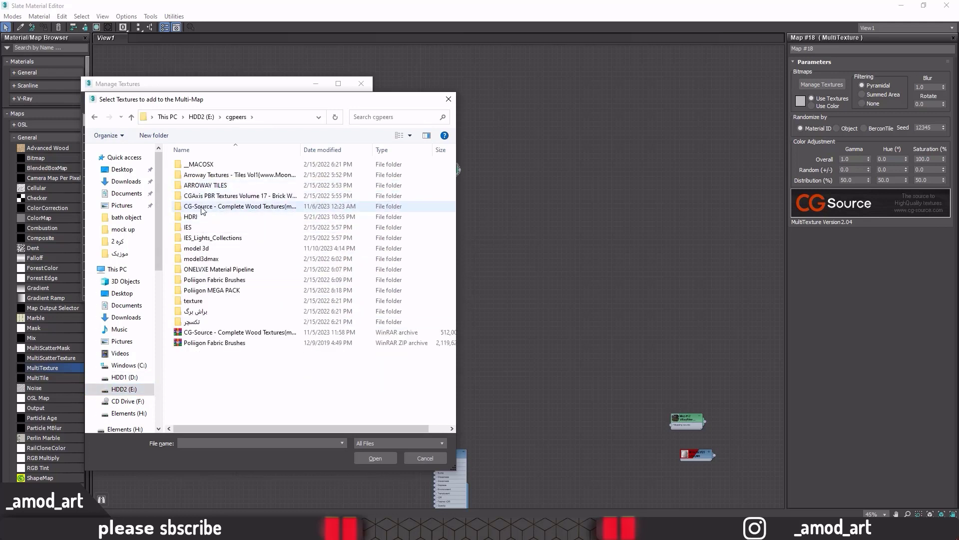
double_click(202, 206)
double_click(195, 166)
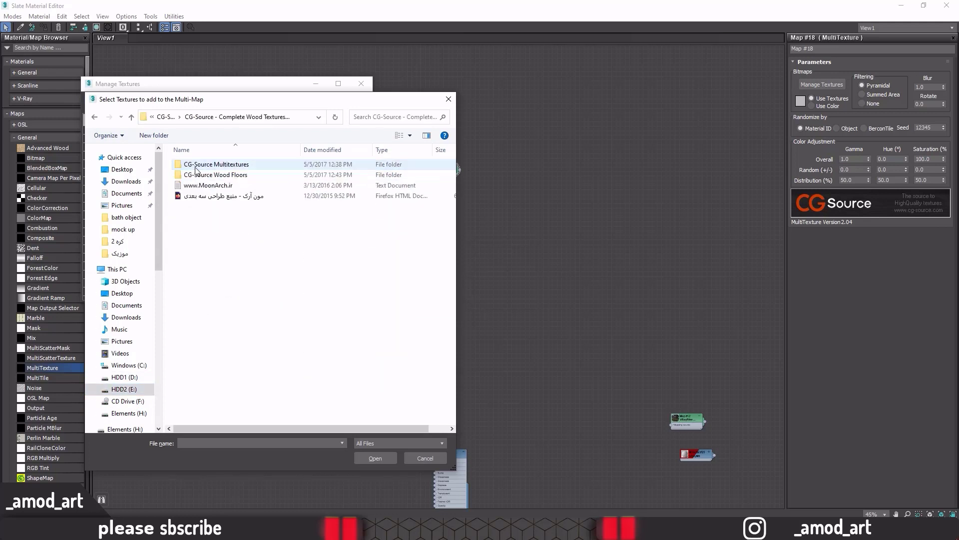
double_click(195, 168)
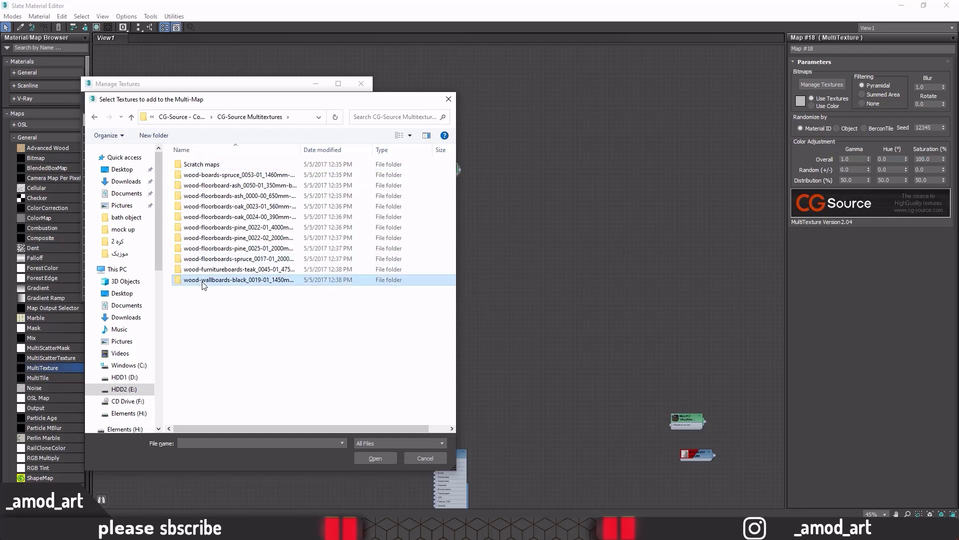
double_click(196, 240)
left_click(194, 239)
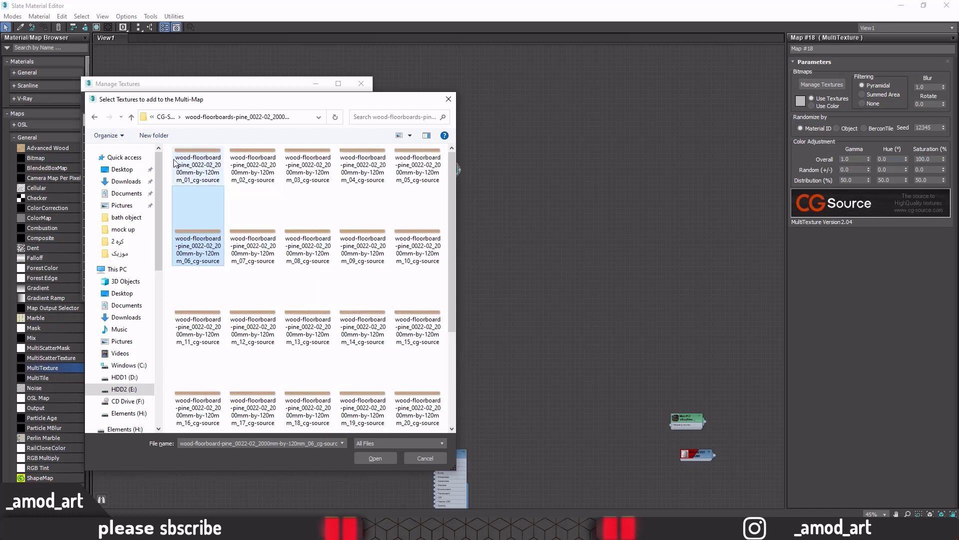
left_click_drag(170, 158, 425, 507)
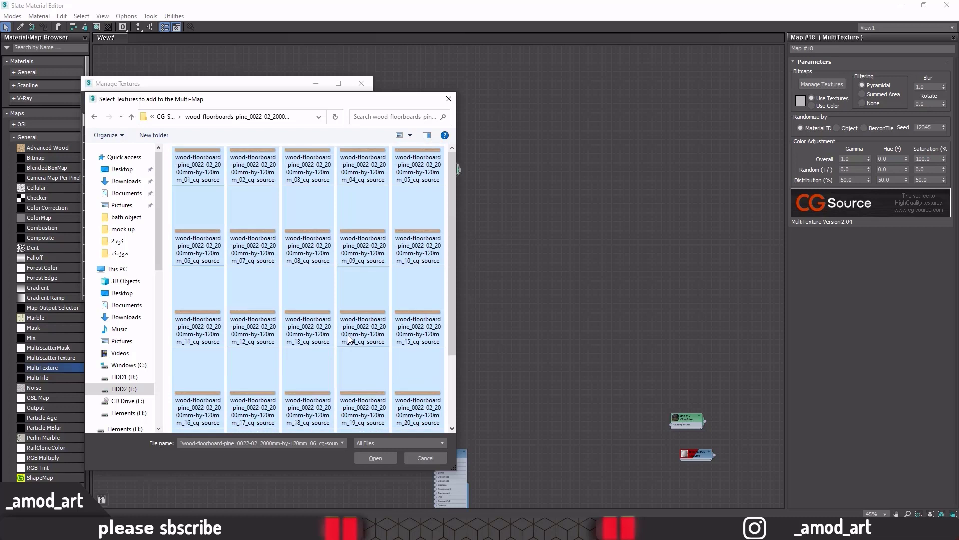
left_click(374, 459)
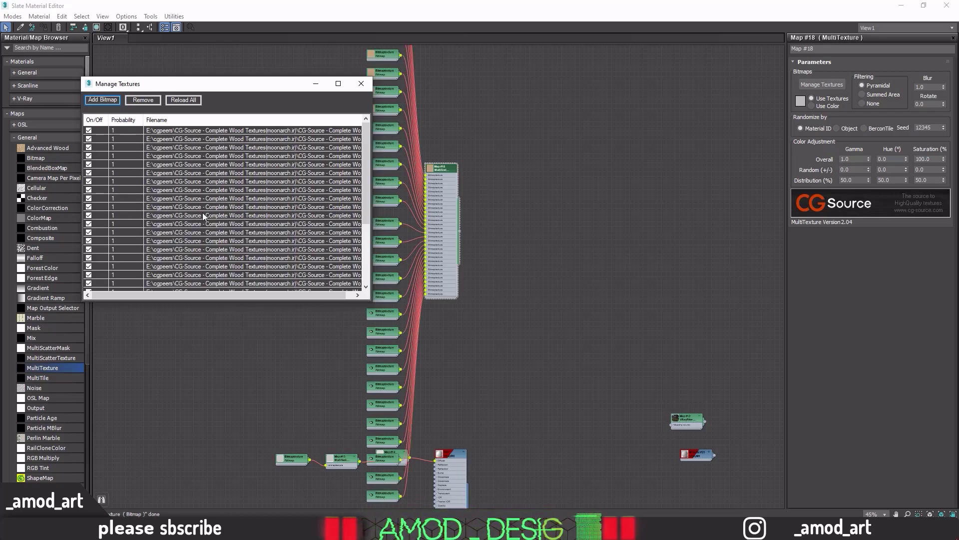
Rearrange the wall material node chain, placing Map #14 between Map #13 and the material.
left_click(361, 85)
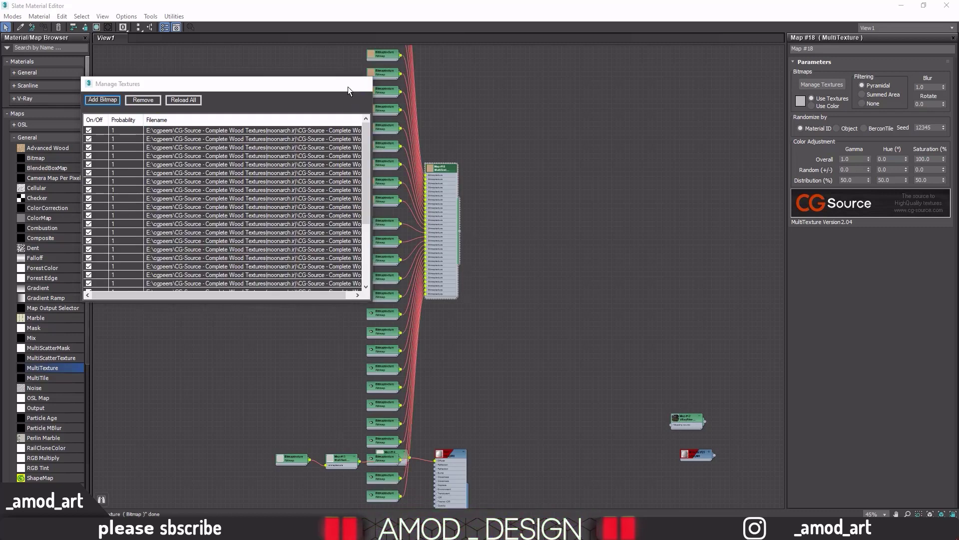
middle_click_drag(320, 269, 315, 107)
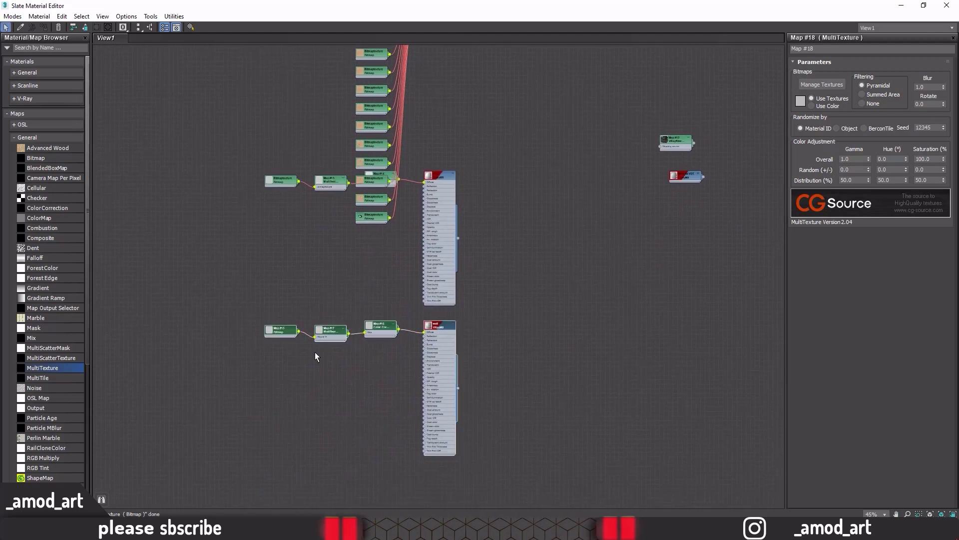
left_click_drag(431, 325, 433, 474)
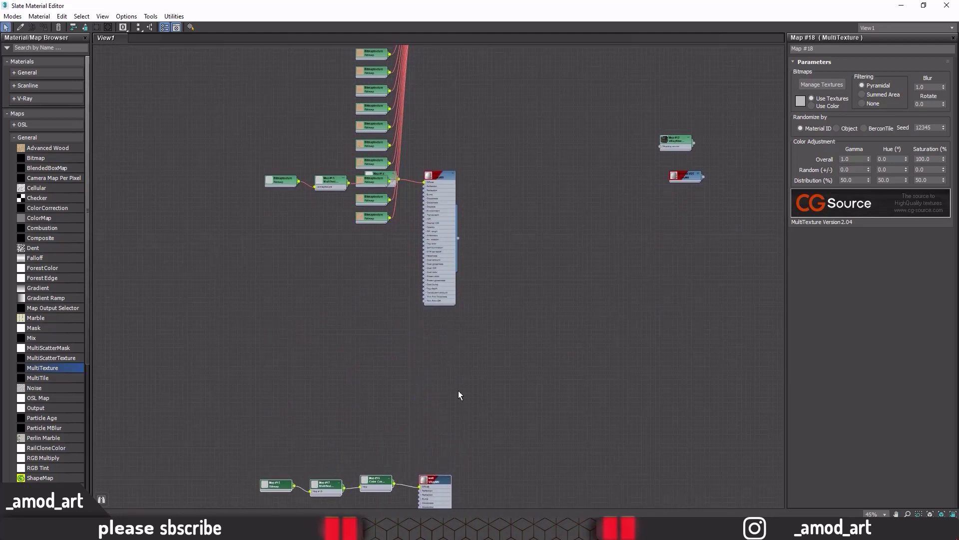
mouse_move(438, 212)
left_mouse_down()
mouse_move(447, 275)
mouse_move(440, 326)
left_mouse_up()
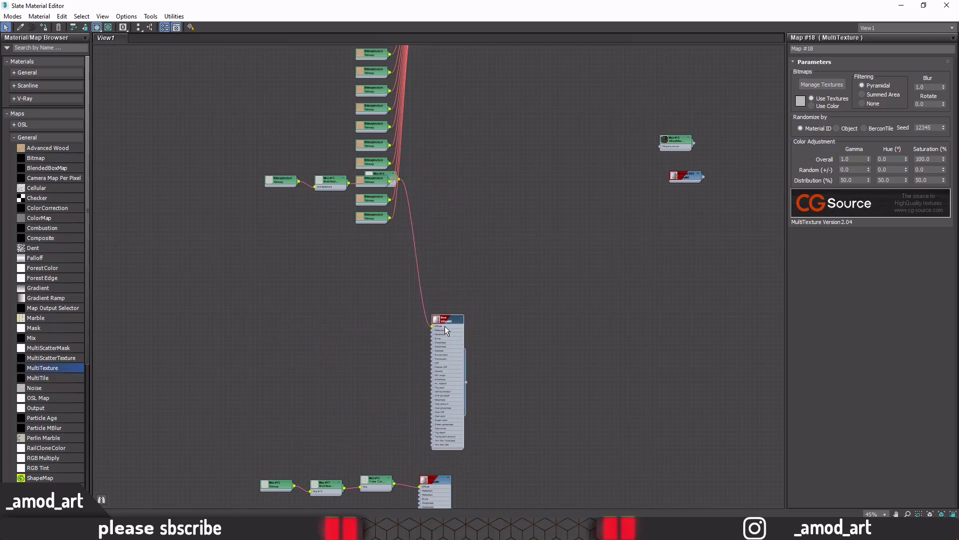
left_click(317, 187)
left_click_drag(316, 188, 312, 344)
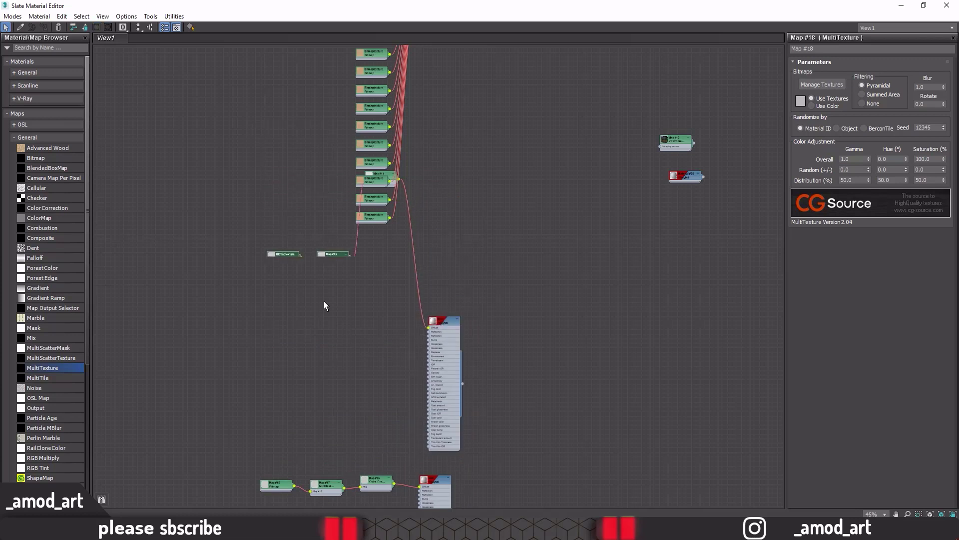
scroll(380, 173, "up", 3)
double_click(380, 173)
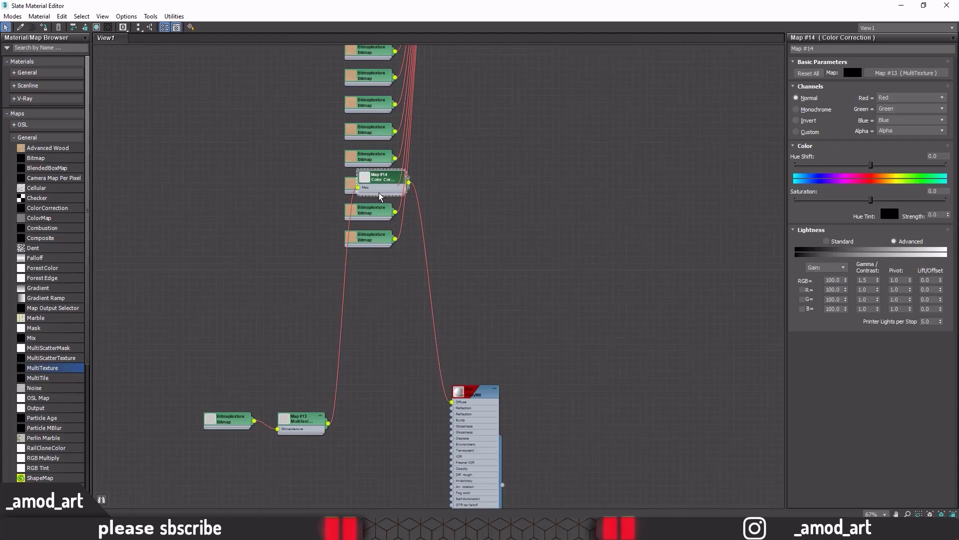
left_click_drag(380, 196, 385, 419)
Collapse the Map #18 MultiTexture node, move it aside, and expand the V-Ray materials list.
scroll(400, 242, "down", 2)
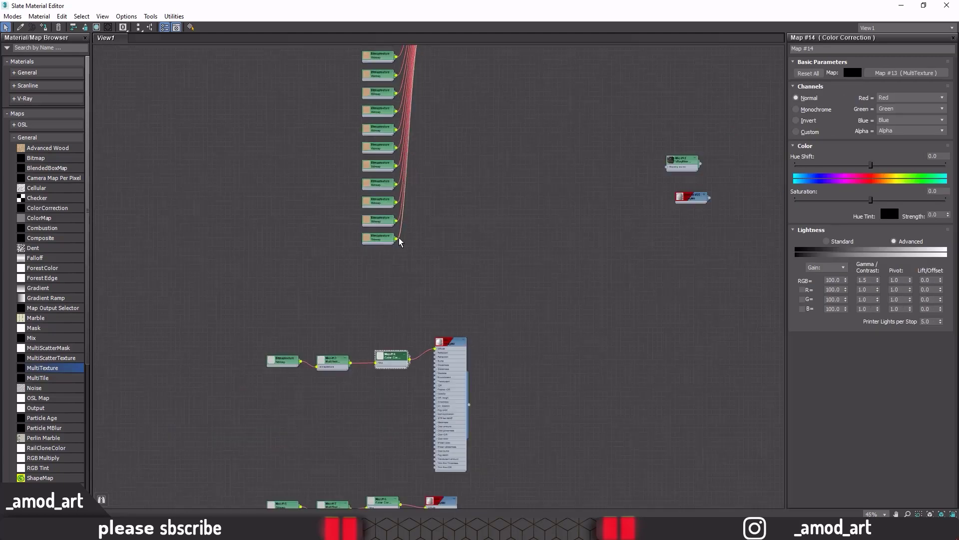
scroll(400, 241, "up", 3)
scroll(379, 302, "up", 3)
scroll(360, 313, "up", 2)
scroll(367, 185, "up", 3)
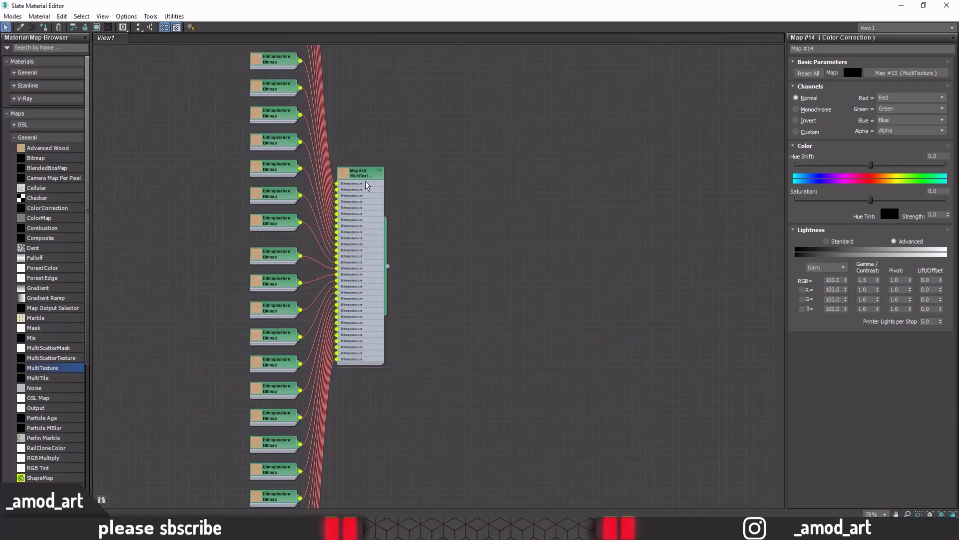
scroll(367, 185, "up", 1)
left_click(379, 171)
left_click_drag(370, 170, 378, 191)
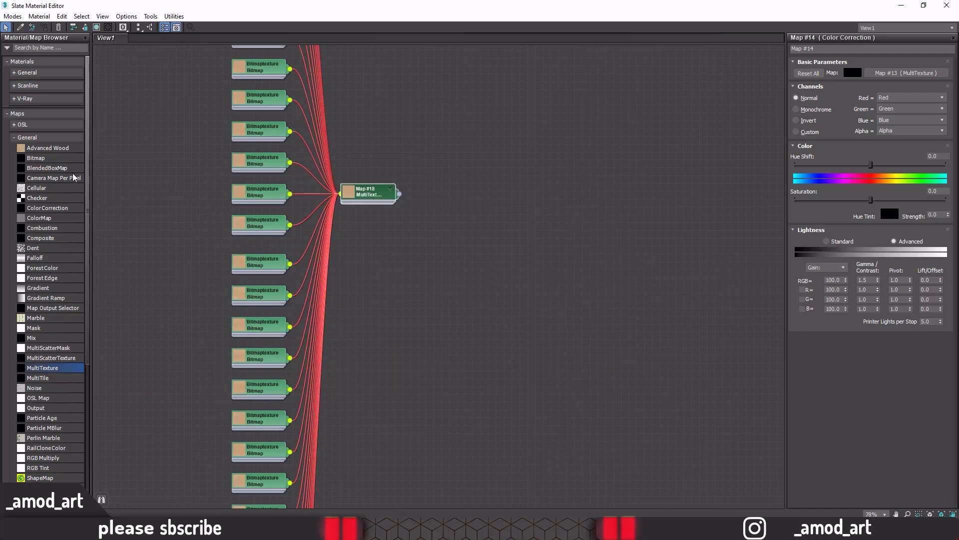
left_click(26, 137)
left_click(25, 99)
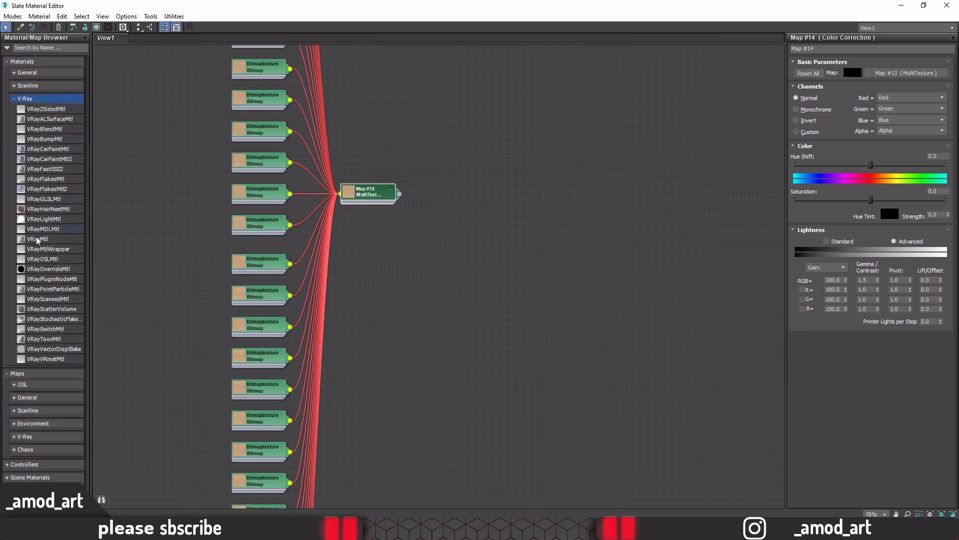
Add a VRayMtl, Material #28, driven by Map #18, and open its enlarged preview window.
mouse_move(37, 244)
left_mouse_down()
mouse_move(473, 156)
mouse_move(473, 193)
mouse_move(450, 198)
left_mouse_up()
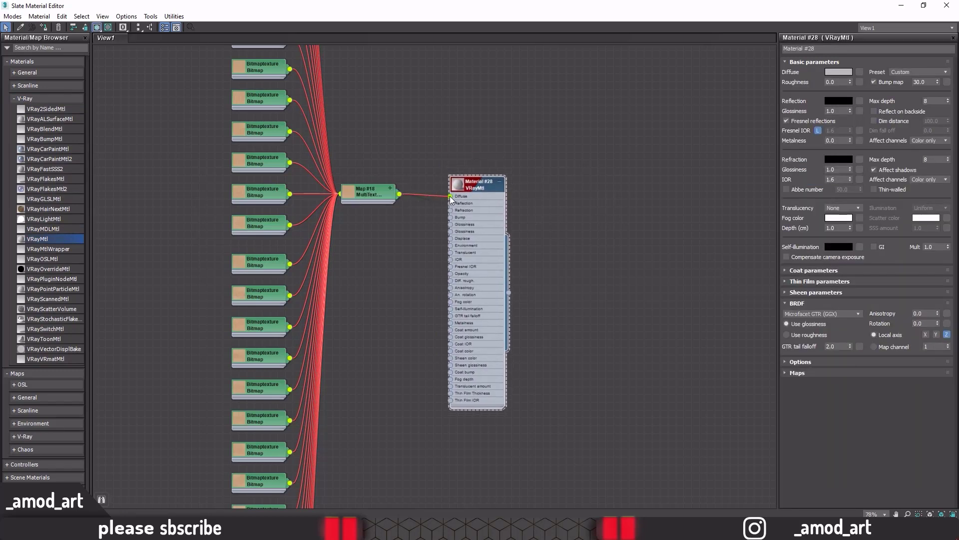
scroll(361, 199, "up", 3)
left_click(361, 186)
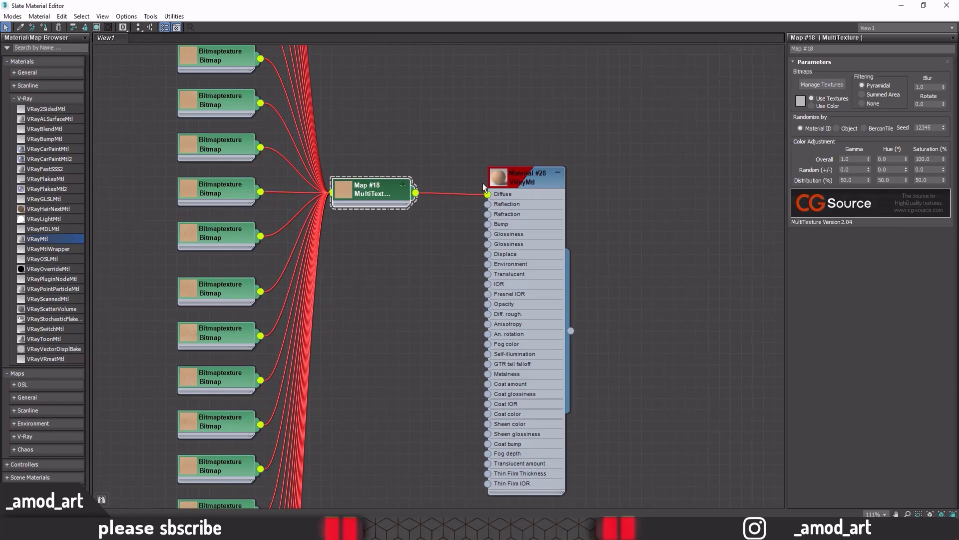
left_click(502, 180)
right_click(502, 181)
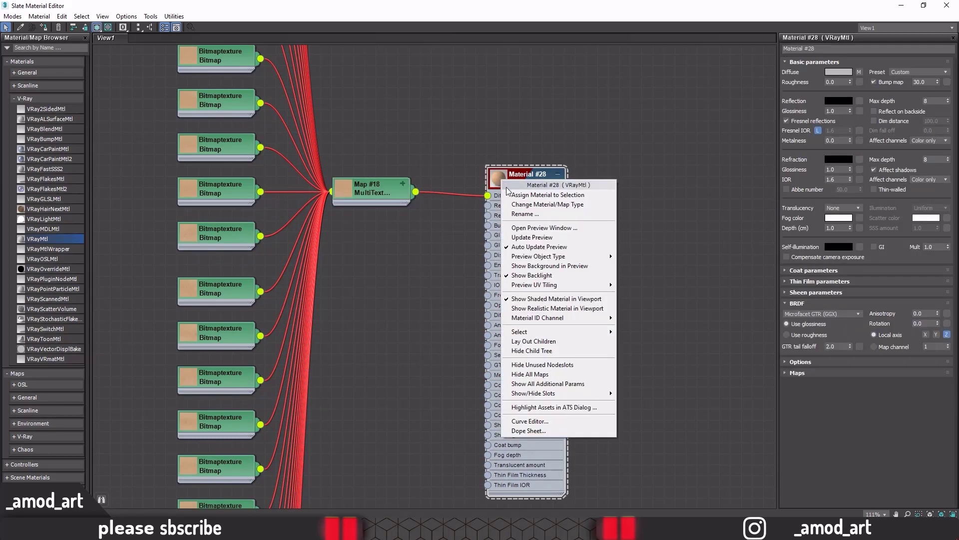
left_click(528, 227)
left_click_drag(527, 223, 533, 35)
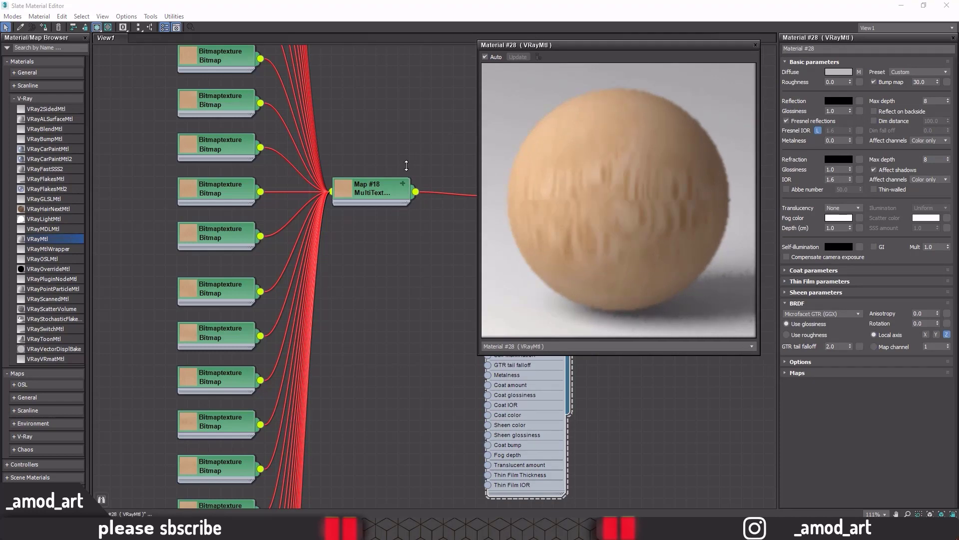
middle_click_drag(384, 219, 240, 201)
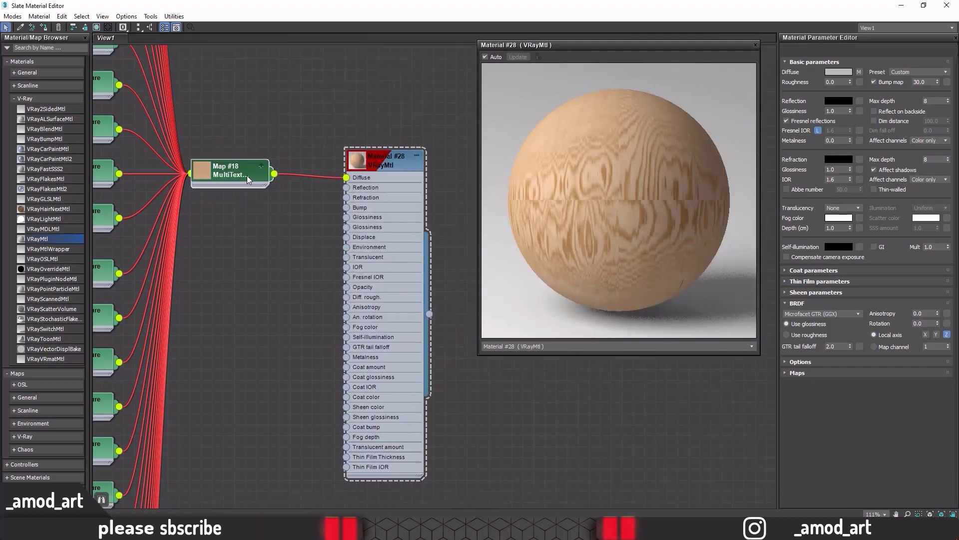
Set the MultiTexture overall gamma 1.2, hue -8, saturation 75 and random gamma 0.18.
double_click(247, 176)
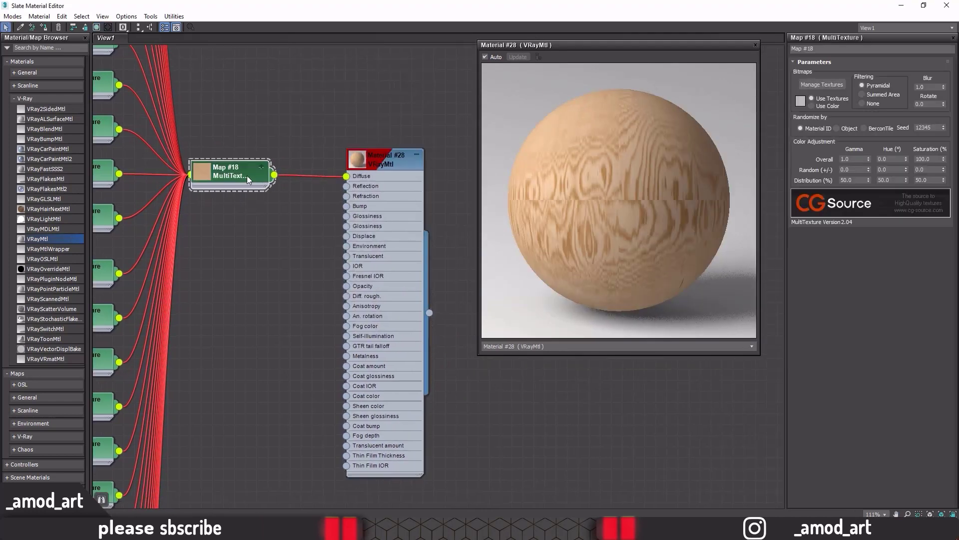
double_click(851, 160)
type("2")
key("Return")
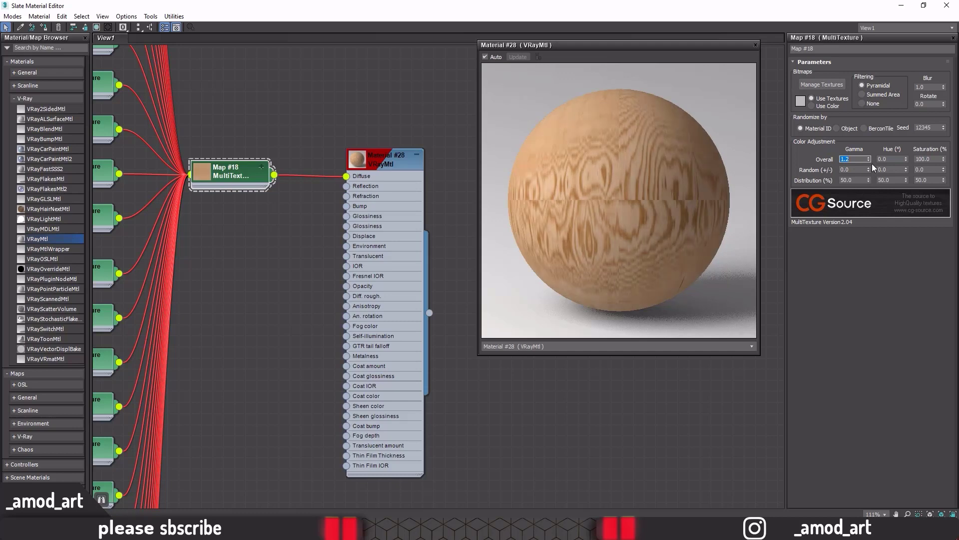
left_click(893, 159)
type("-8")
key("Return")
double_click(934, 159)
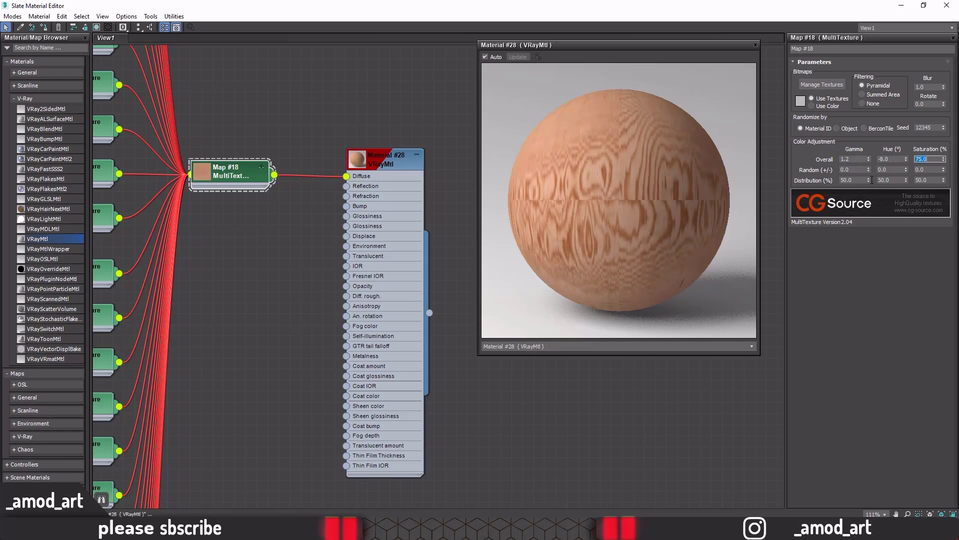
double_click(848, 170)
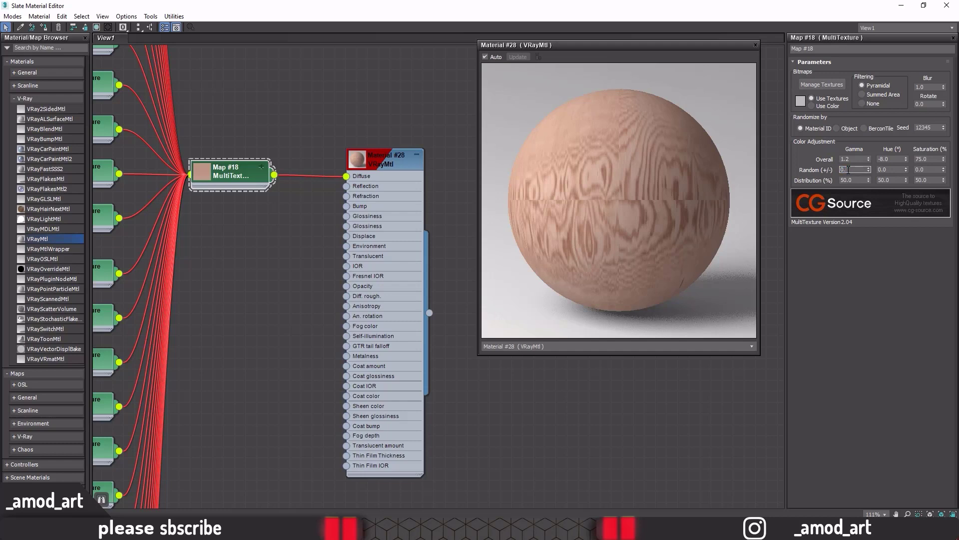
type("0.1")
key("Return")
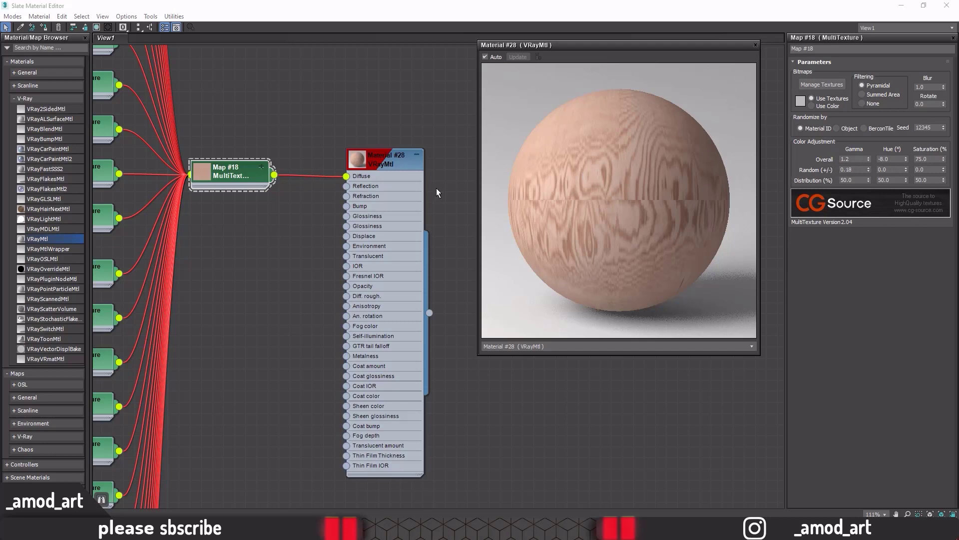
double_click(374, 163)
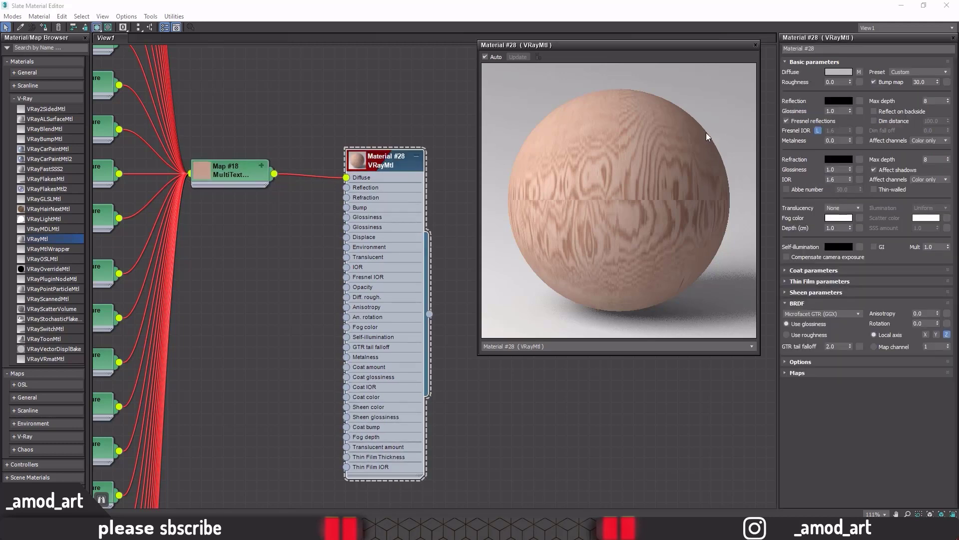
Set Material #28's reflection colour to grey RGB 92/92/92.
left_click_drag(685, 45, 646, 64)
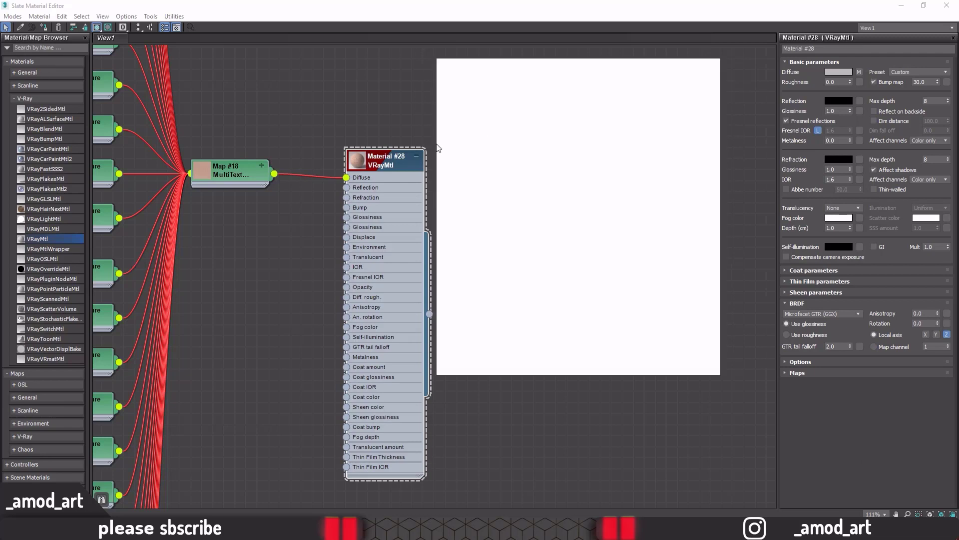
left_click(835, 101)
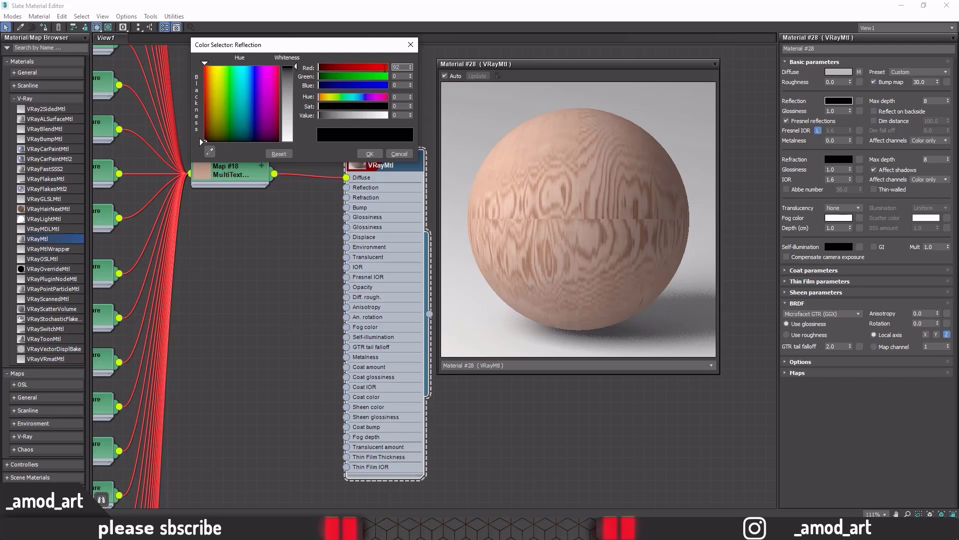
key("Tab")
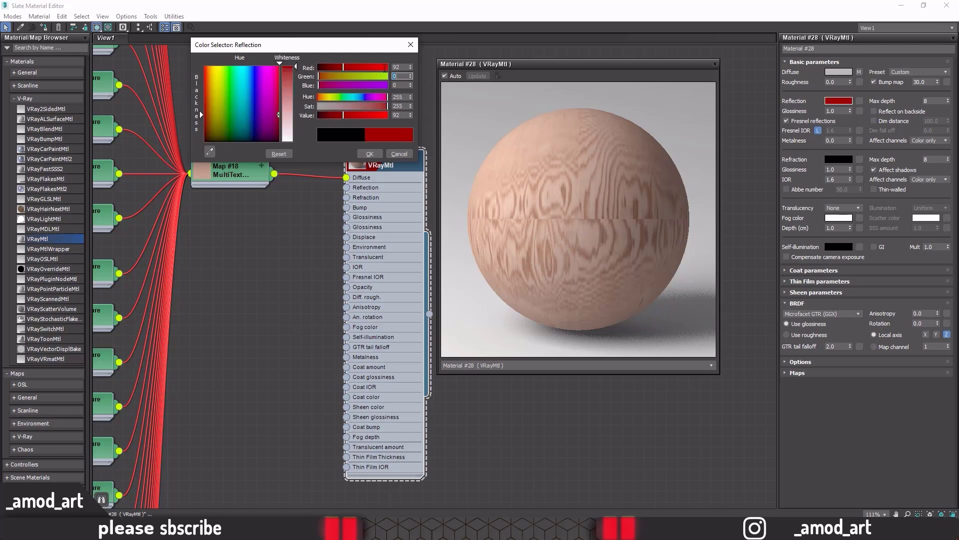
type("92")
key("Tab")
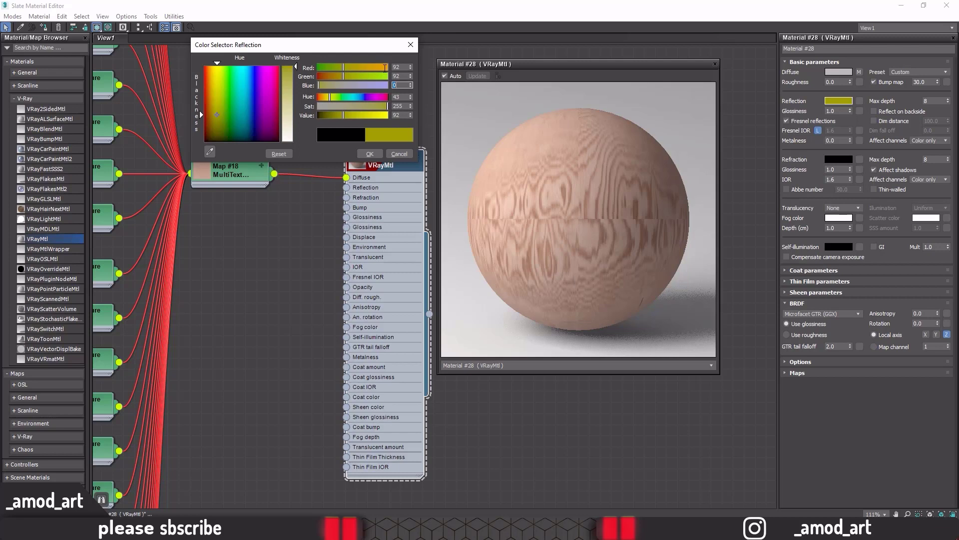
type("92")
key("Tab")
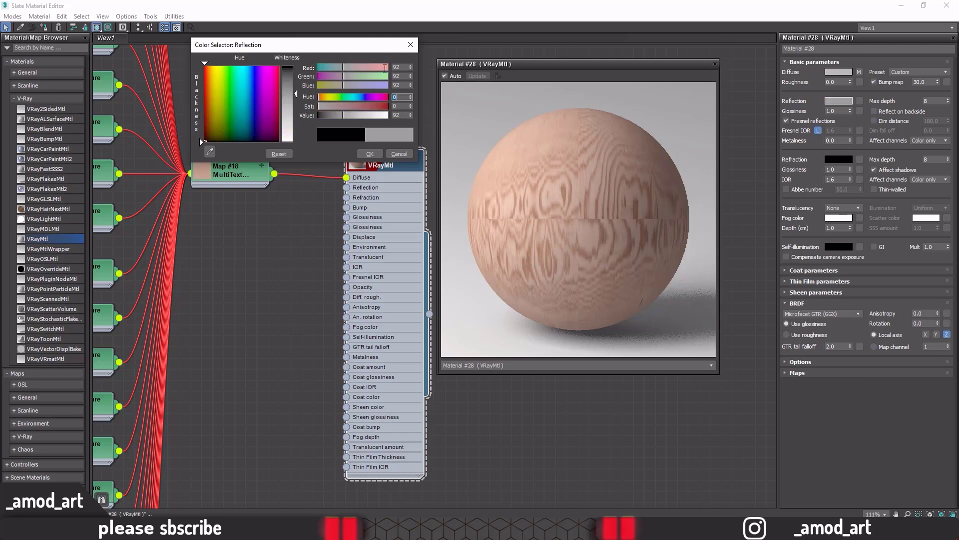
key("Return")
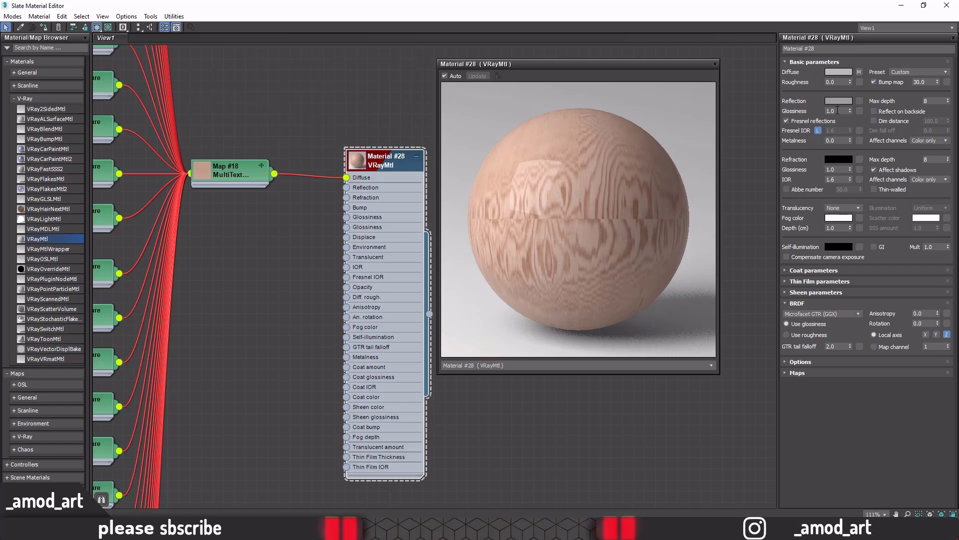
Set reflection glossiness to 0.75, switch BRDF to Blinn, and close the preview.
double_click(838, 111)
type("0.75")
left_click(811, 313)
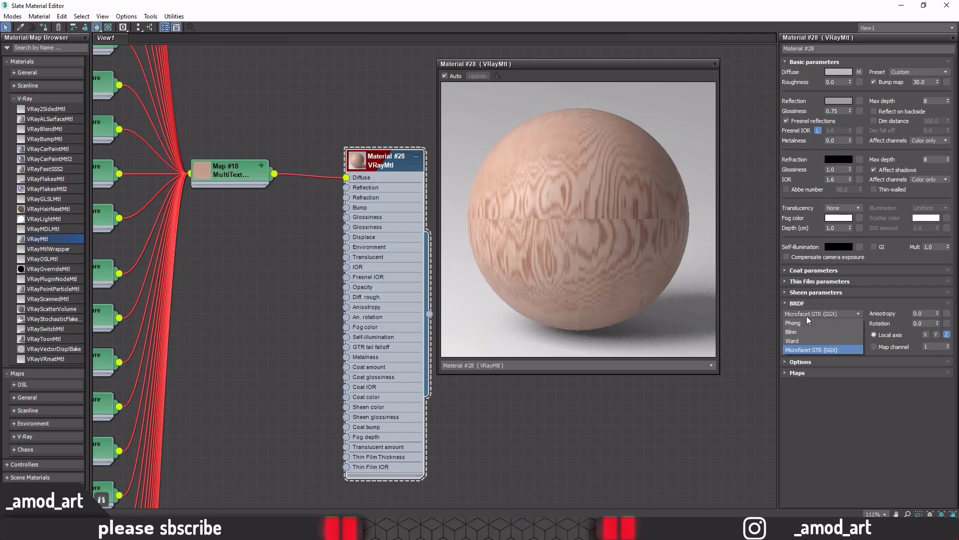
left_click(796, 331)
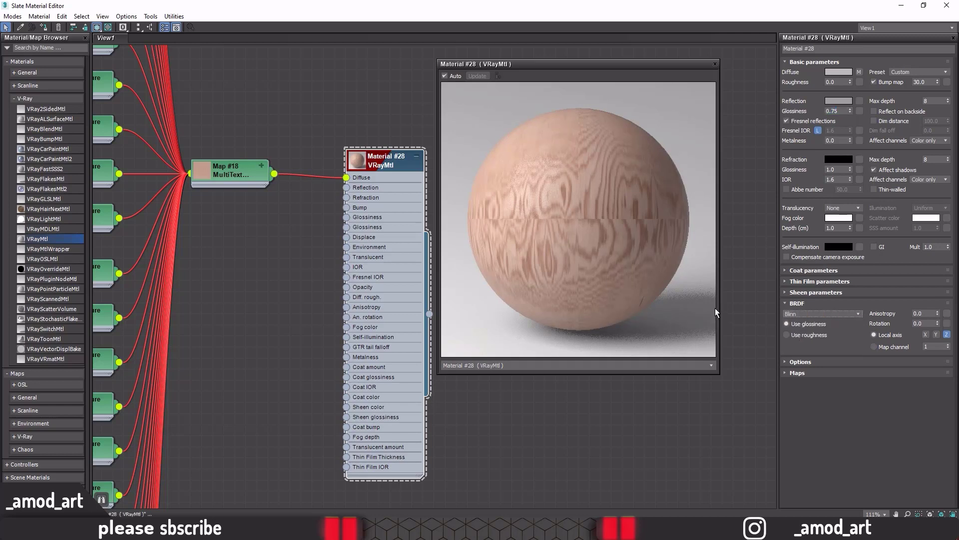
left_click(714, 64)
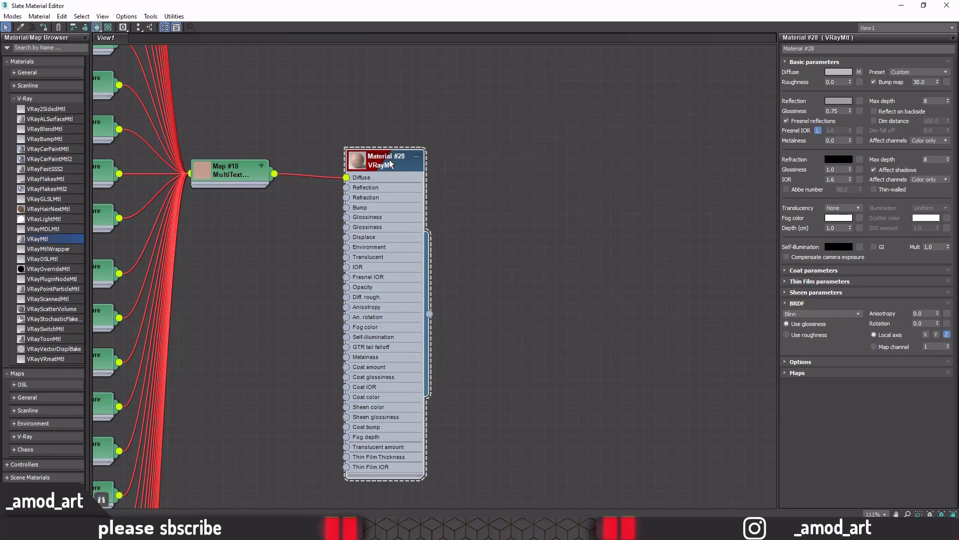
Close the Slate Material Editor and show the bathroom render in the V-Ray frame buffer.
mouse_move(445, 8)
left_mouse_down()
mouse_move(452, 85)
mouse_move(268, 59)
mouse_move(162, 120)
left_mouse_up()
scroll(445, 162, "down", 2)
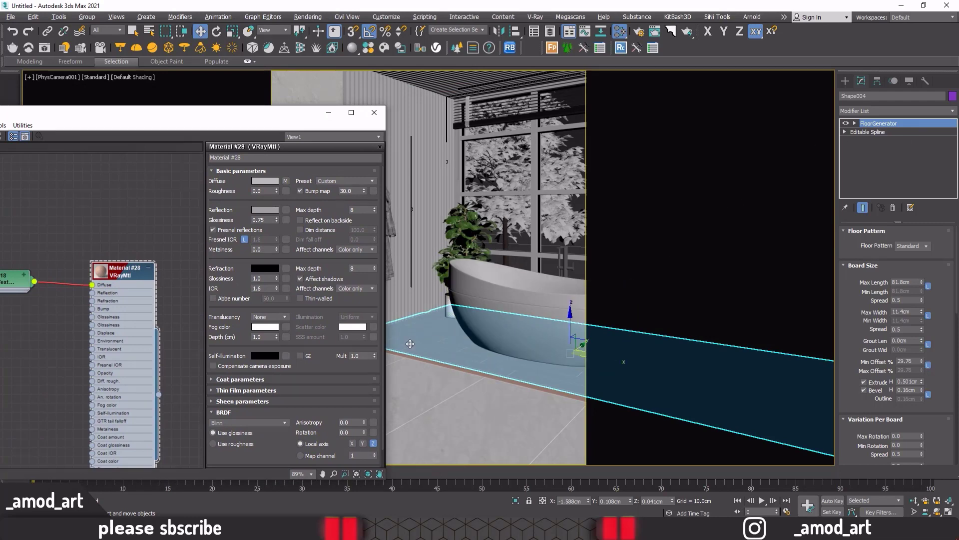
left_click_drag(225, 127, 918, 80)
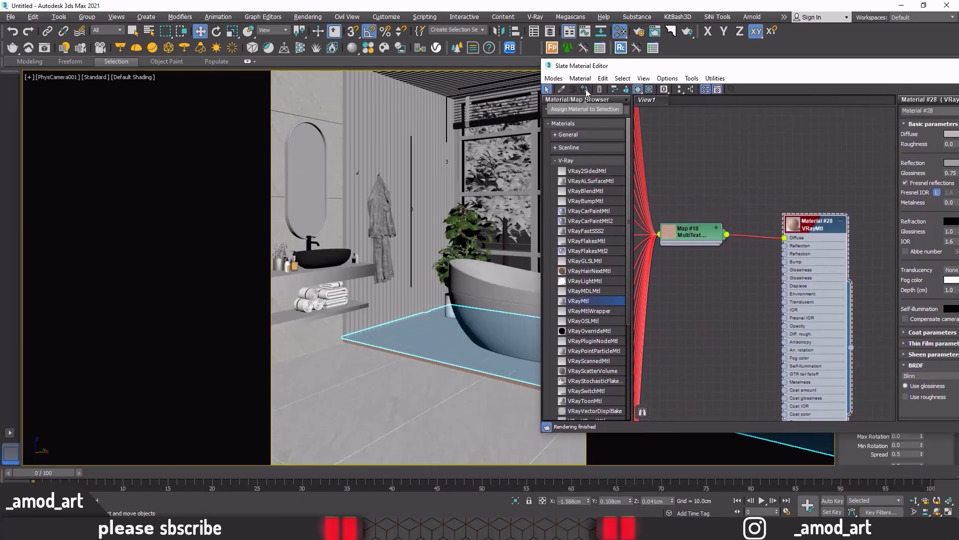
left_click_drag(699, 70, 511, 70)
left_click(894, 65)
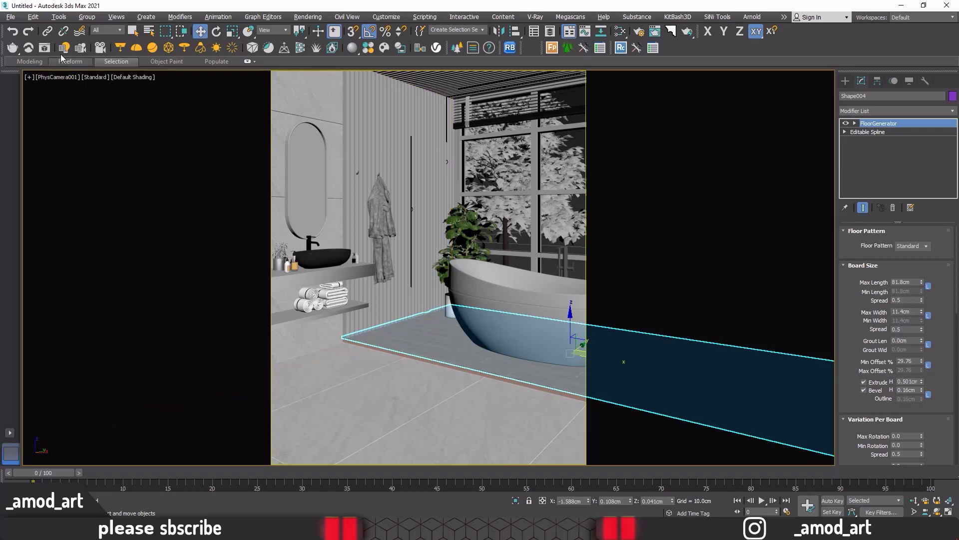
left_click(45, 48)
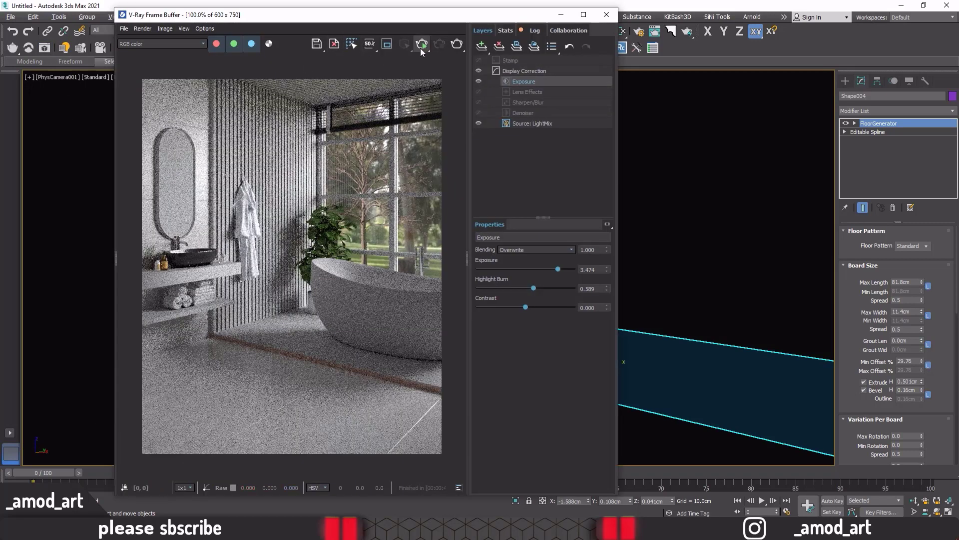
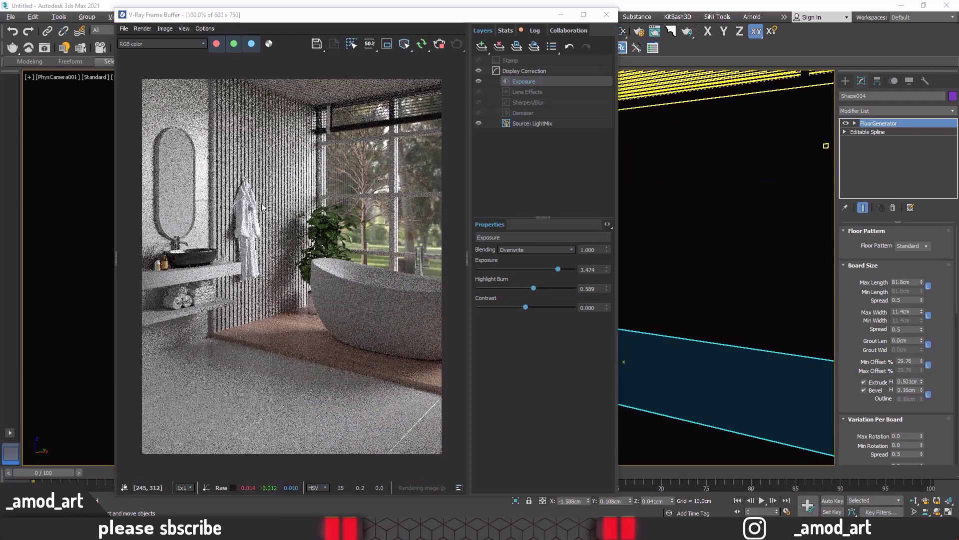
Close the V-Ray Frame Buffer, select the slatted wall group and open the Slate Material Editor.
left_click(439, 48)
left_click(601, 19)
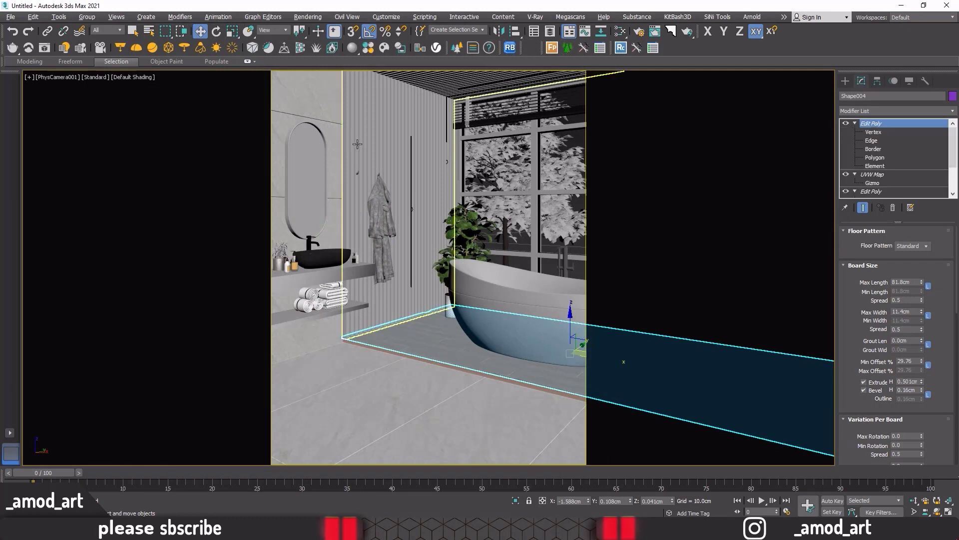
left_click(358, 144)
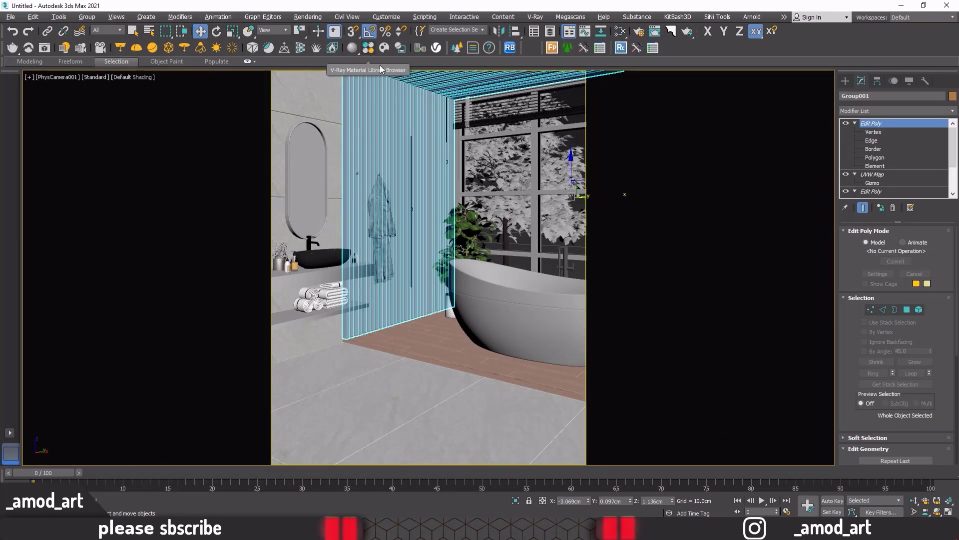
left_click(620, 31)
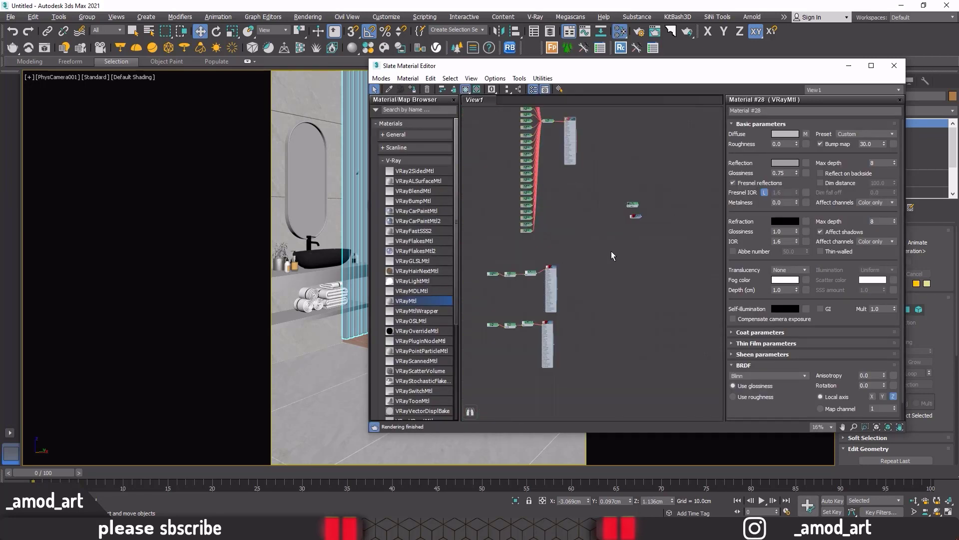
scroll(611, 251, "down", 3)
scroll(637, 261, "down", 3)
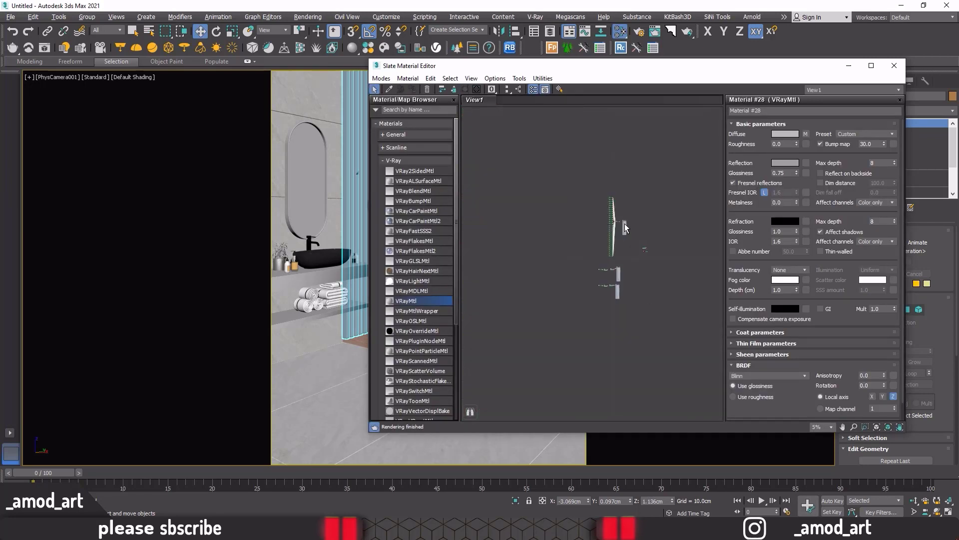
middle_click_drag(624, 223, 695, 227)
Add Laminate_B01_120cm from the V-Ray library's Wood & Laminate category to the material editor.
left_click(368, 50)
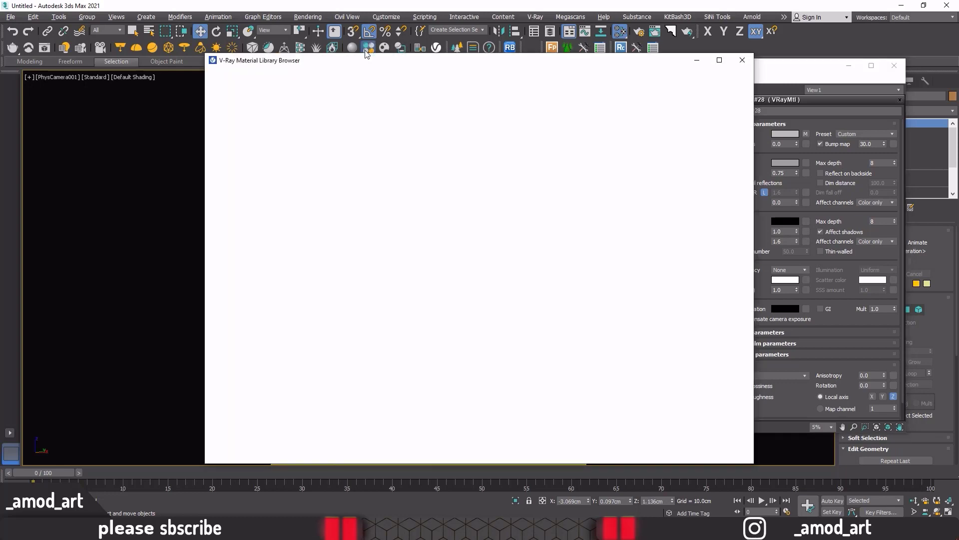
left_click_drag(372, 63, 201, 25)
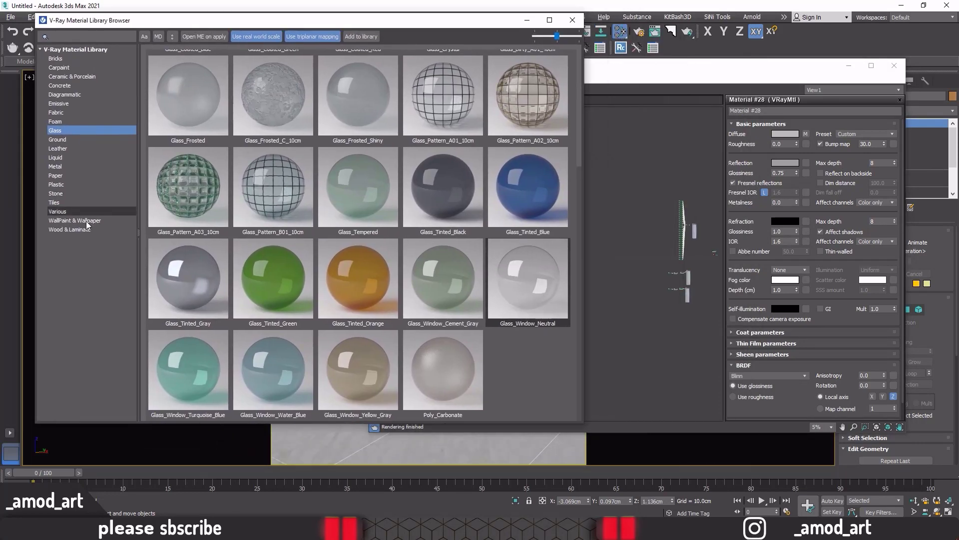
left_click(75, 229)
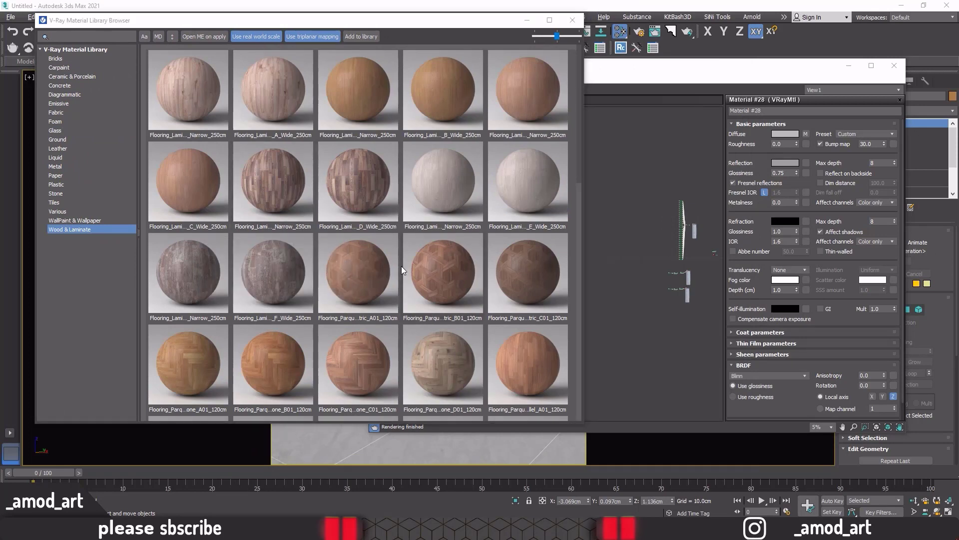
scroll(374, 283, "down", 5)
scroll(373, 282, "down", 3)
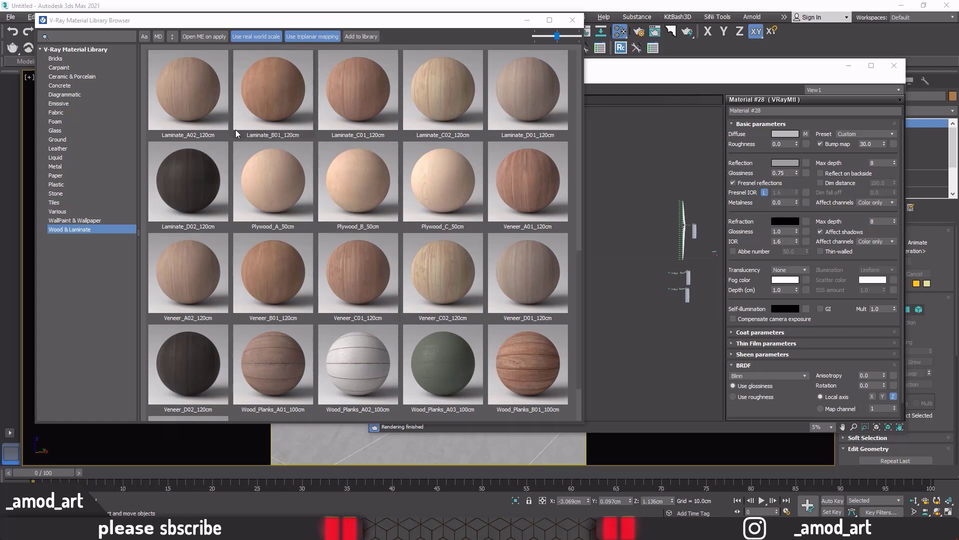
left_click(278, 101)
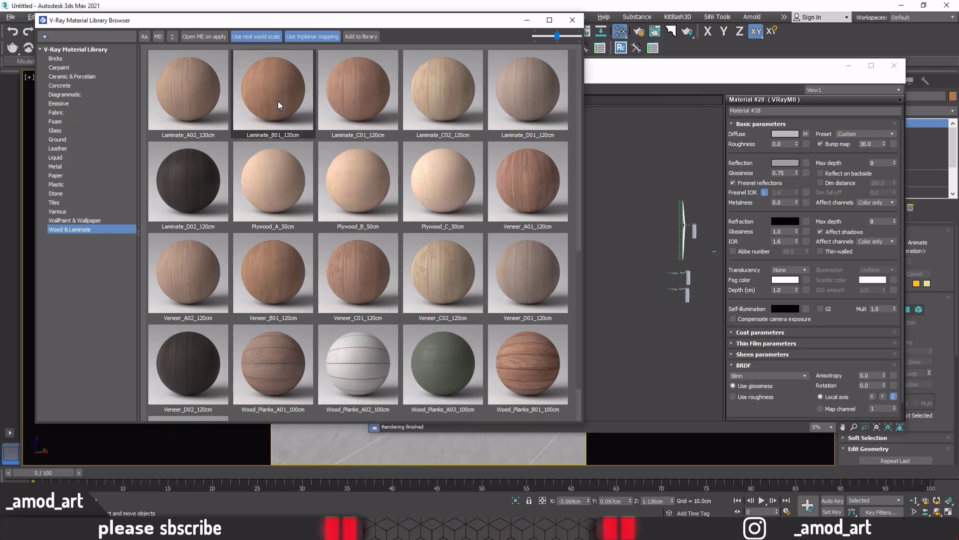
right_click(263, 79)
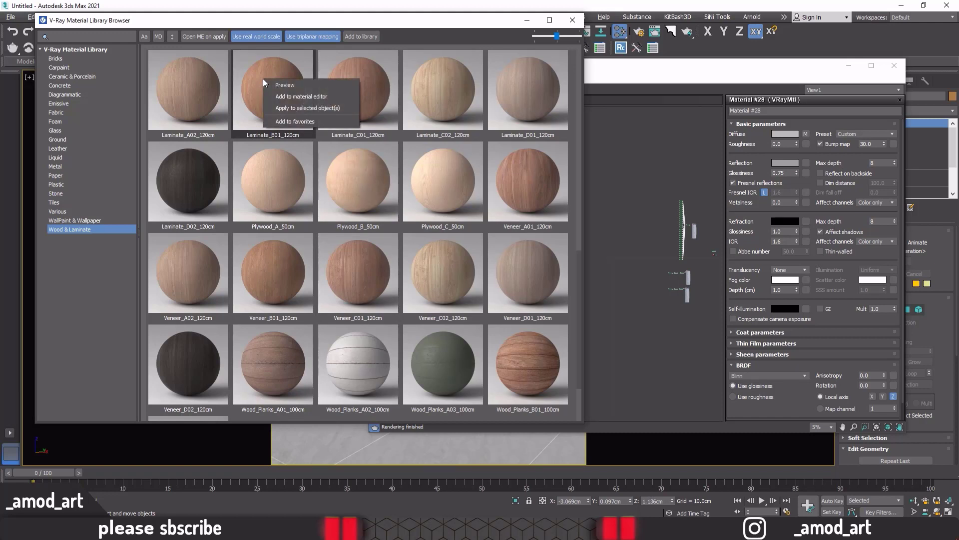
left_click(289, 98)
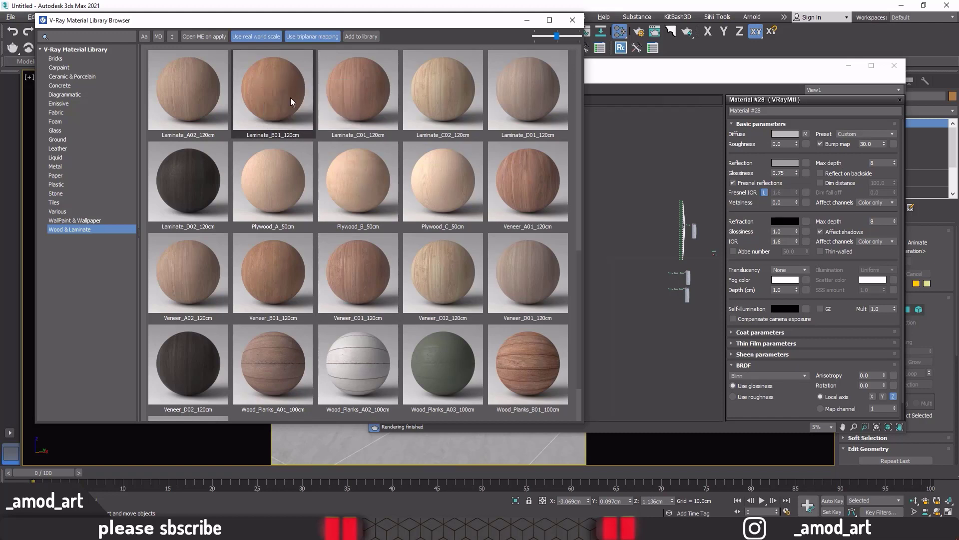
Close the library, maximize Slate, lay out the laminate nodes and delete the VRayTriplanar node.
left_click(572, 21)
left_click_drag(602, 73, 549, 1)
scroll(385, 246, "up", 5)
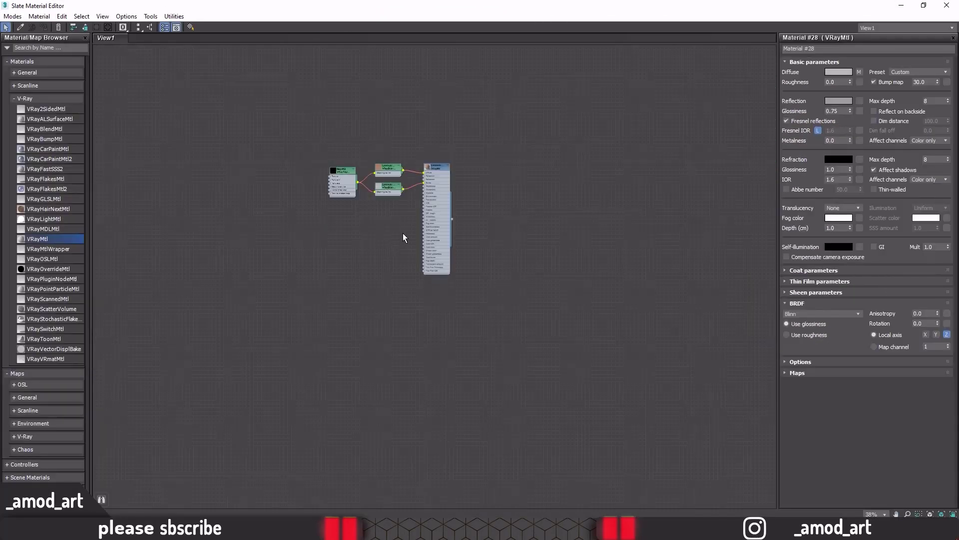
scroll(402, 261, "down", 3)
scroll(406, 262, "down", 2)
left_click_drag(440, 283, 352, 205)
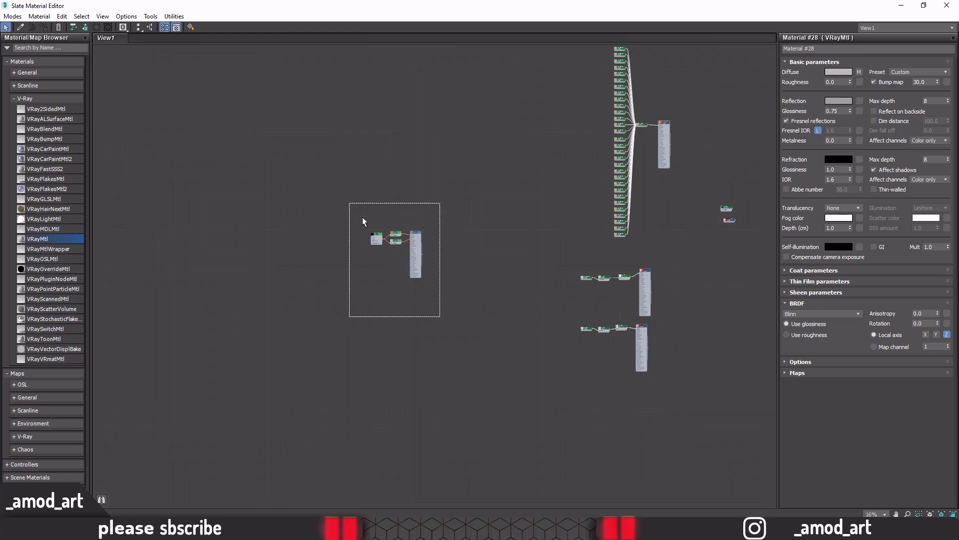
left_click_drag(424, 242, 643, 393)
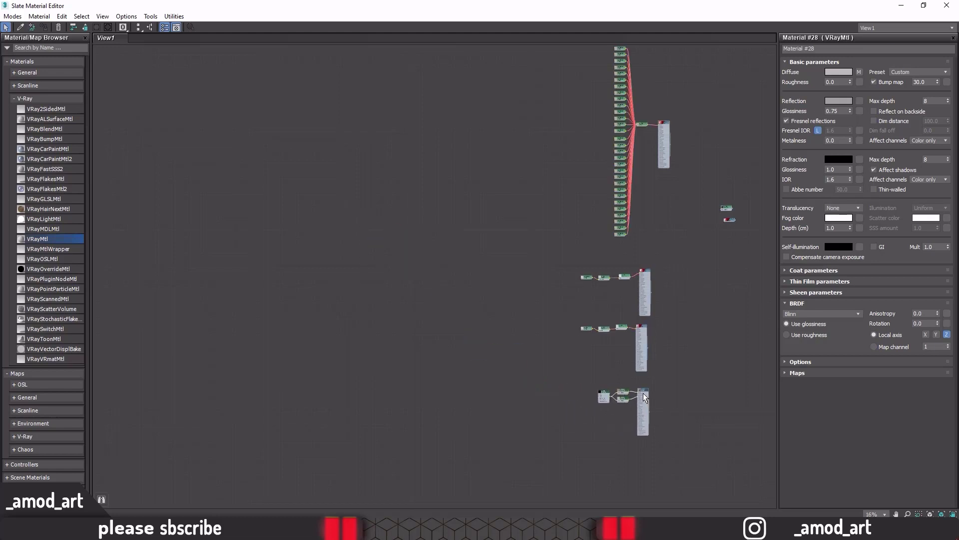
scroll(643, 393, "up", 6)
scroll(643, 402, "up", 3)
middle_click_drag(643, 400, 578, 300)
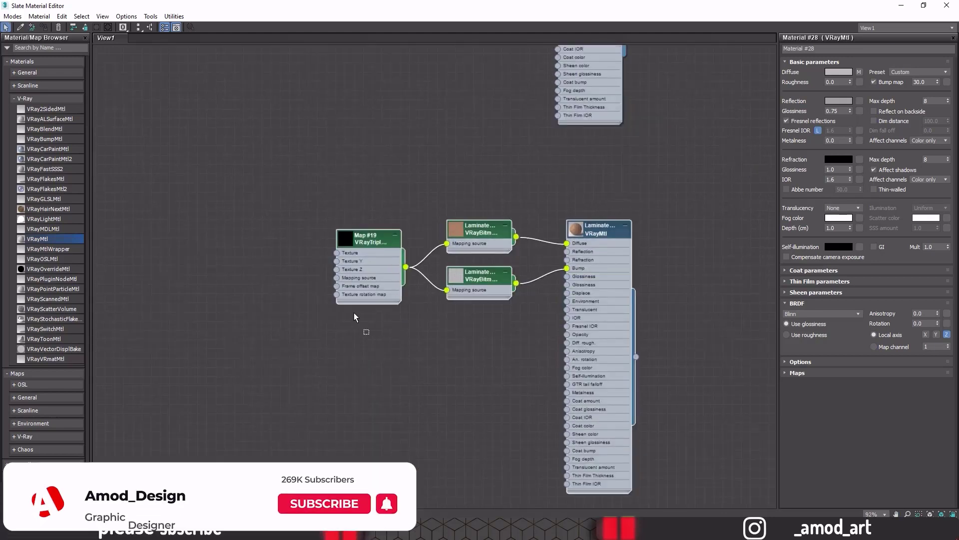
key("Delete")
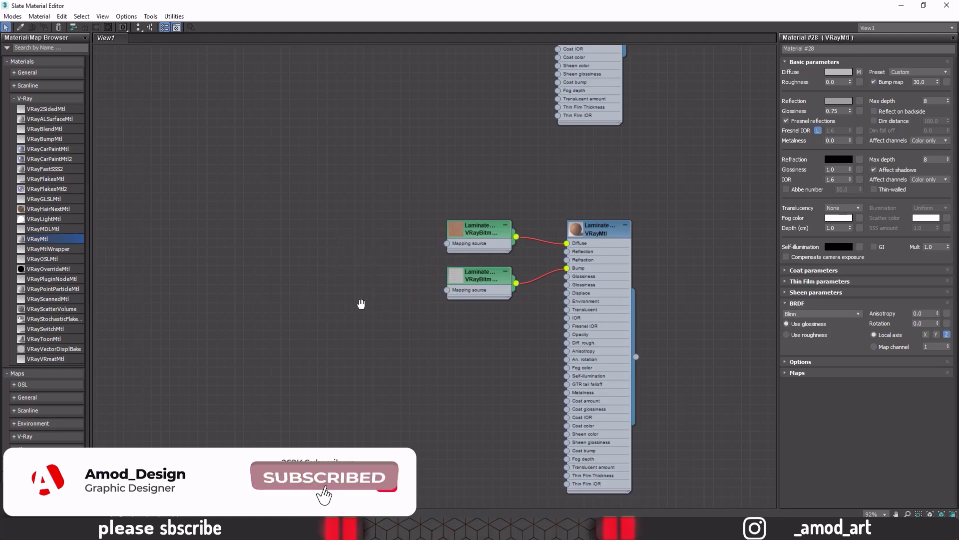
middle_click_drag(438, 297, 367, 281)
left_click_drag(400, 275, 381, 311)
left_click_drag(402, 222, 291, 214)
Insert a Color Correction map between the laminate diffuse bitmap and the VRayMtl Diffuse input.
right_click(408, 181)
mouse_move(452, 199)
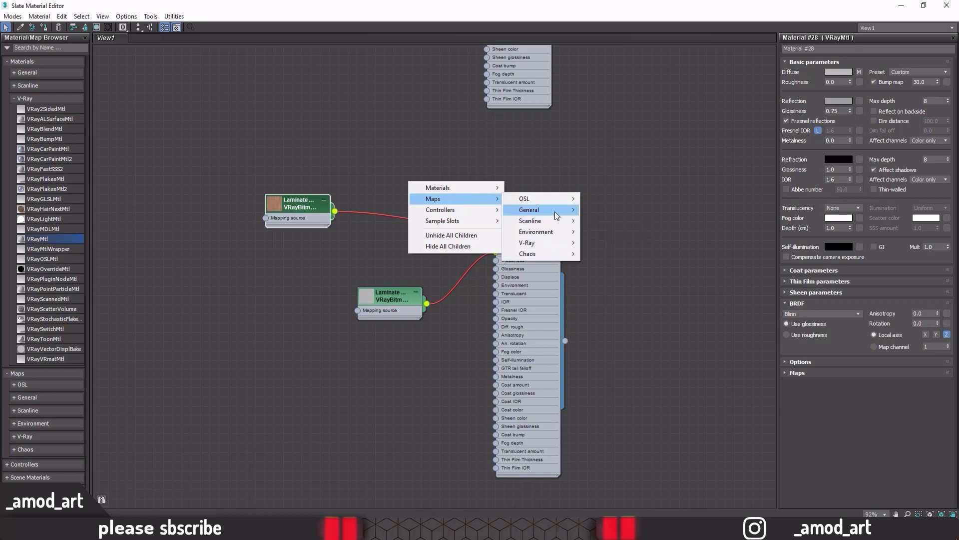
mouse_move(529, 210)
left_click(611, 123)
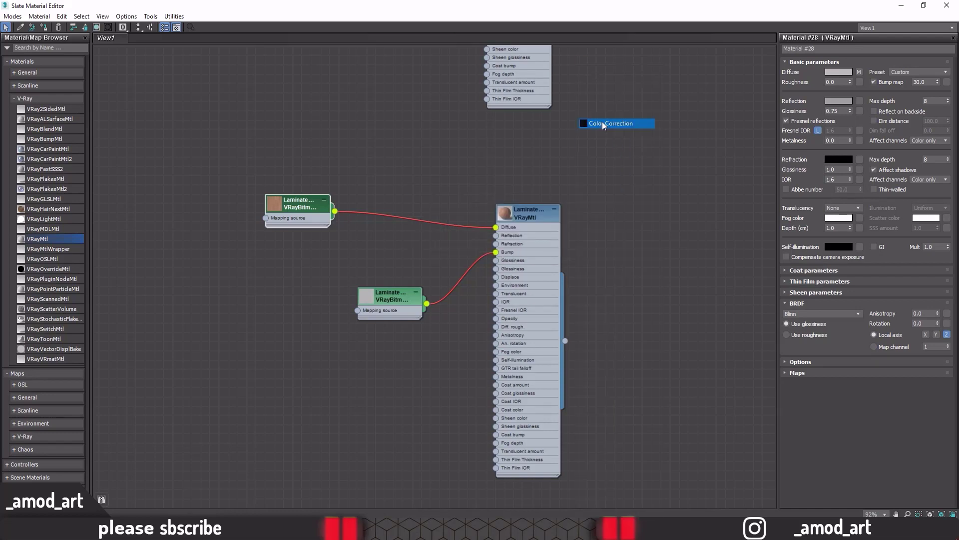
double_click(404, 196)
left_click_drag(398, 191, 417, 210)
mouse_move(496, 227)
left_mouse_down()
mouse_move(381, 217)
mouse_move(395, 210)
left_mouse_up()
left_click_drag(464, 203, 496, 227)
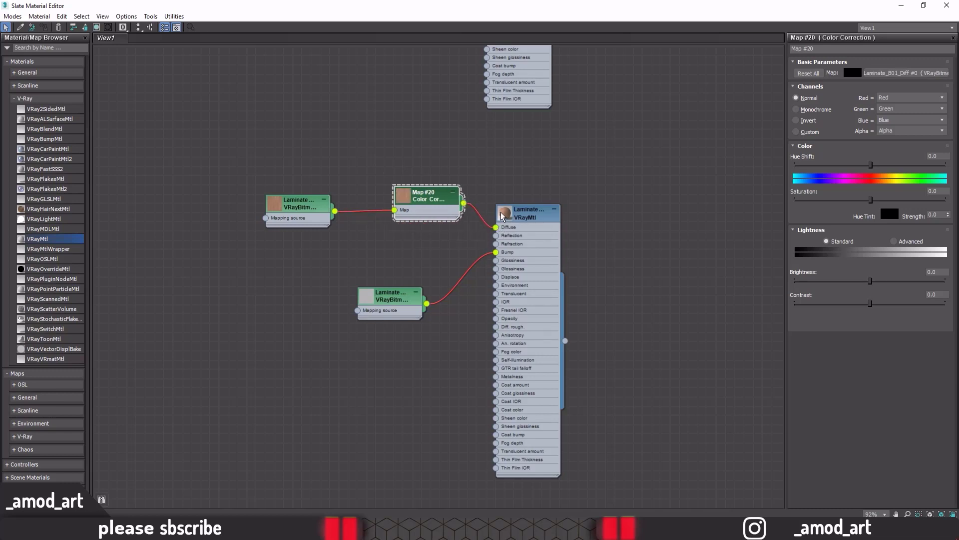
Show an enlarged preview of the laminate material.
right_click(501, 214)
left_click(519, 260)
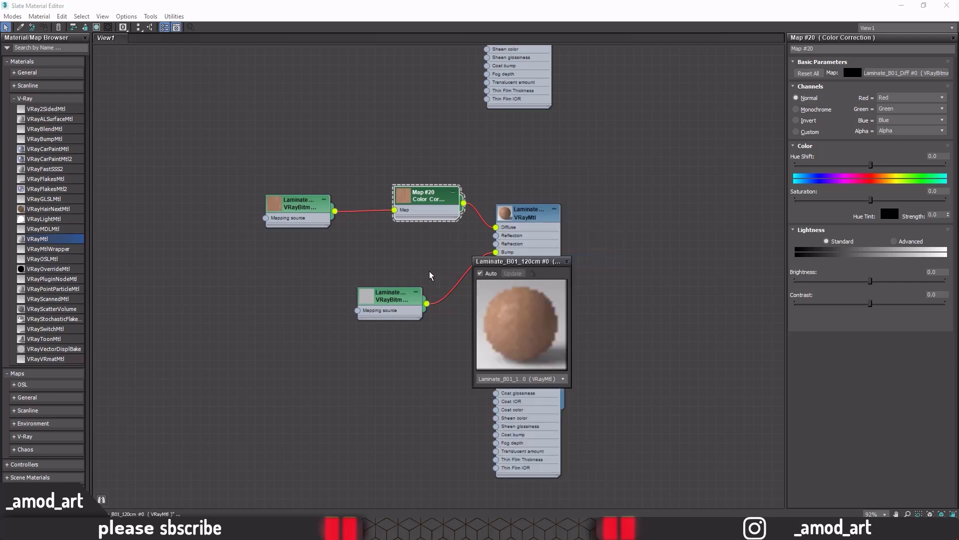
middle_click_drag(560, 273, 463, 274)
left_click_drag(498, 259, 483, 67)
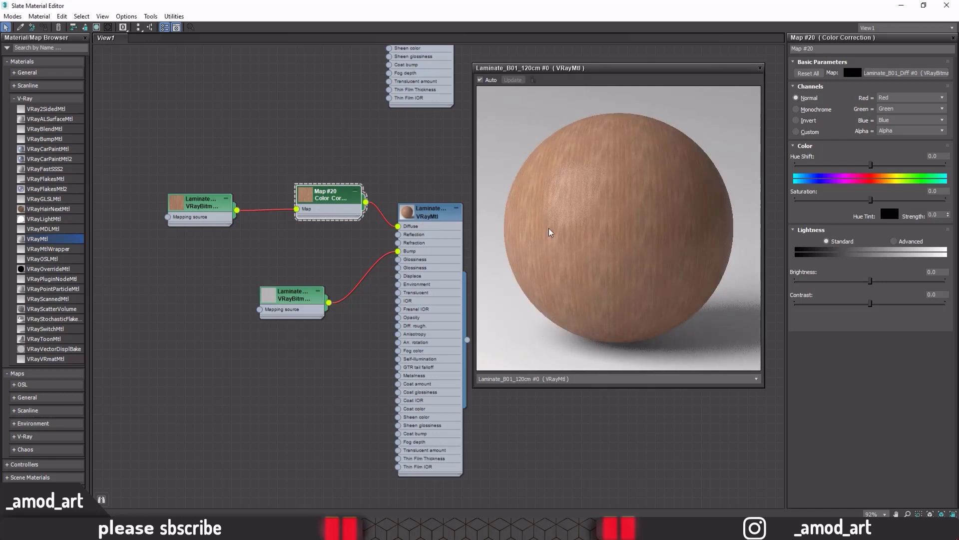
Set Color Correction to Advanced lightness with RGB gamma/contrast 0.9, saturation -30 and hue shift -2.
left_click(894, 241)
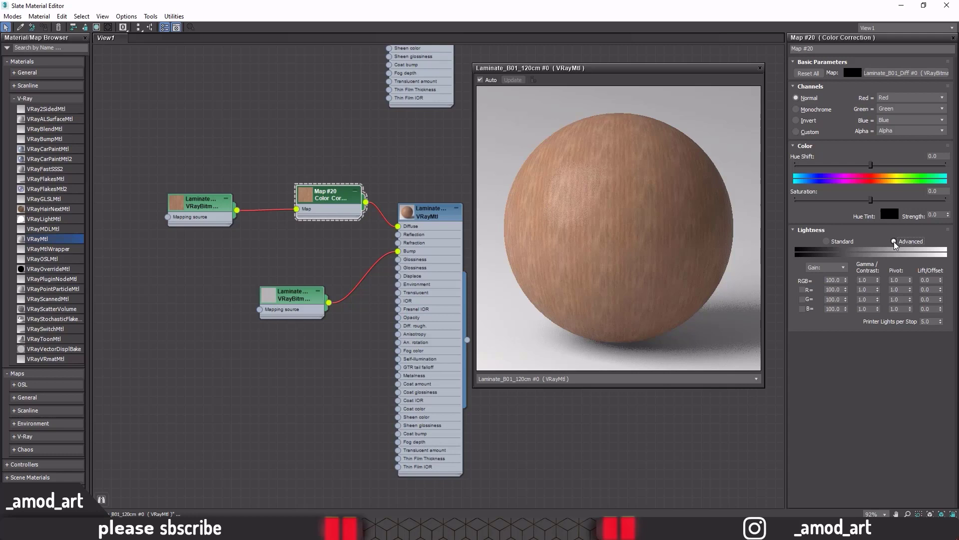
double_click(869, 281)
type("0.9")
key("Return")
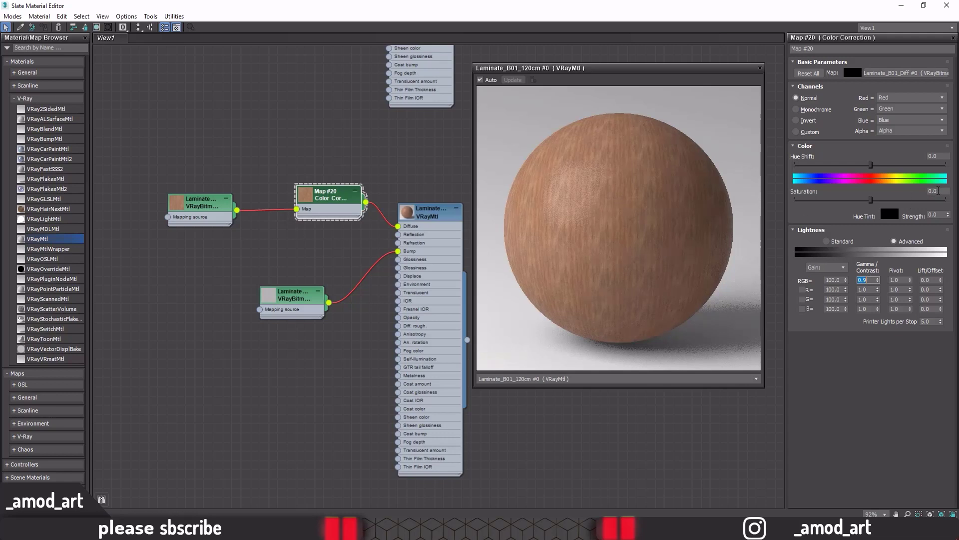
double_click(933, 191)
type("-30")
key("Return")
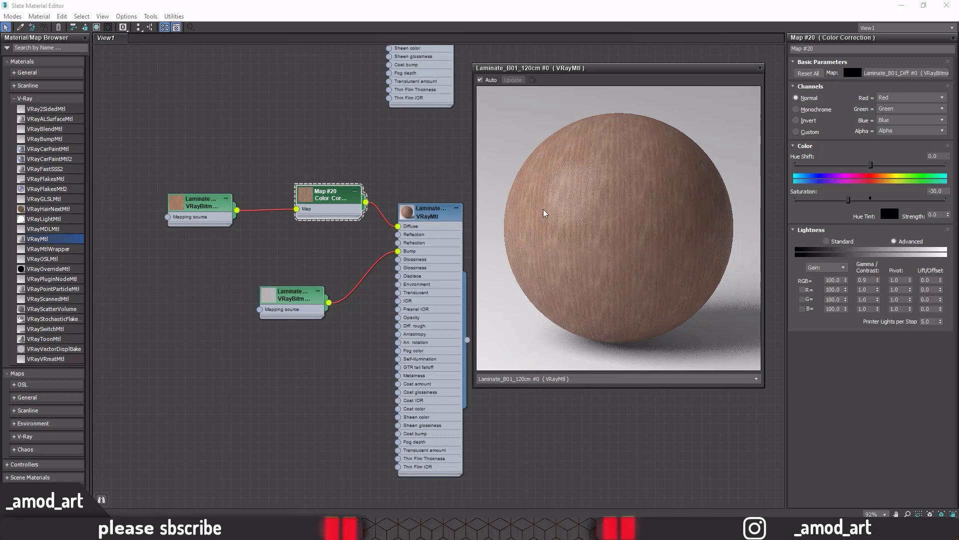
left_click(938, 156)
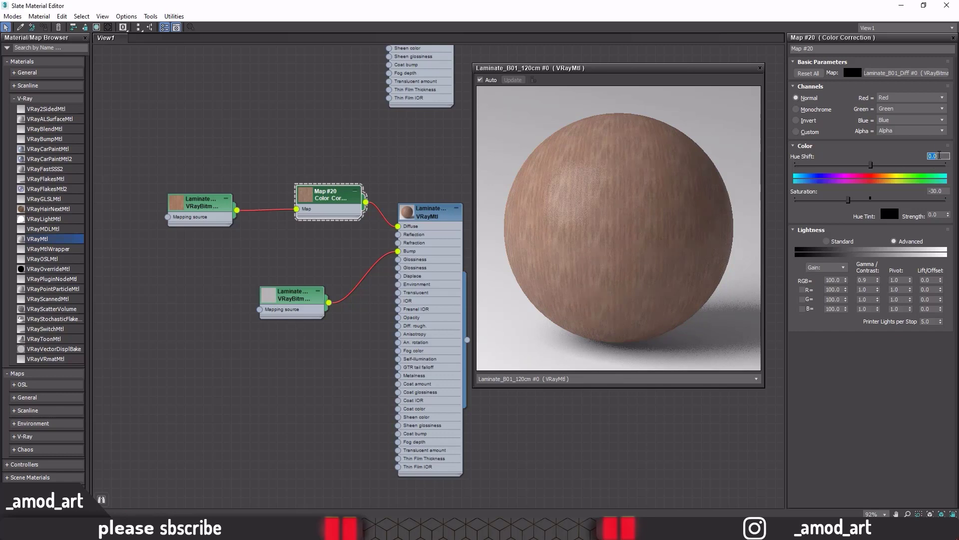
type("-2")
key("Return")
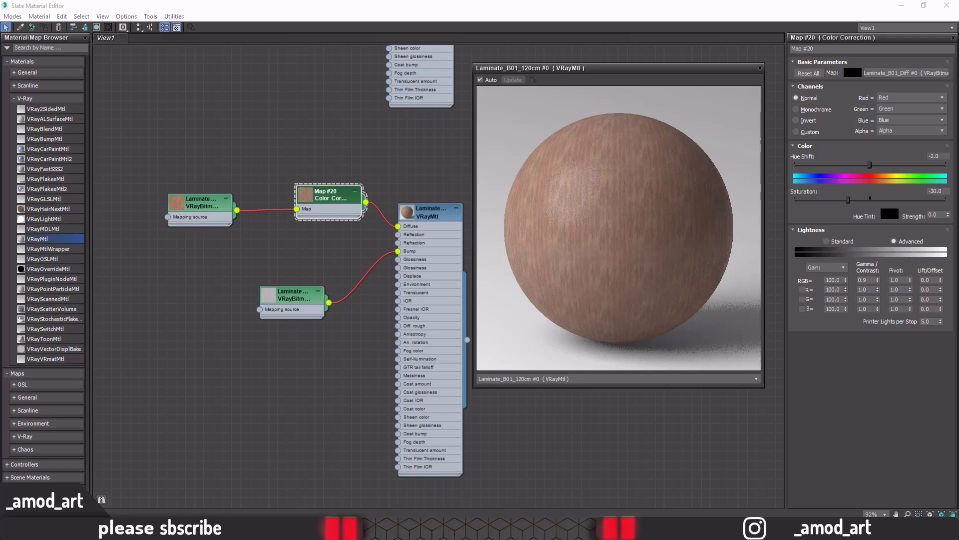
double_click(411, 224)
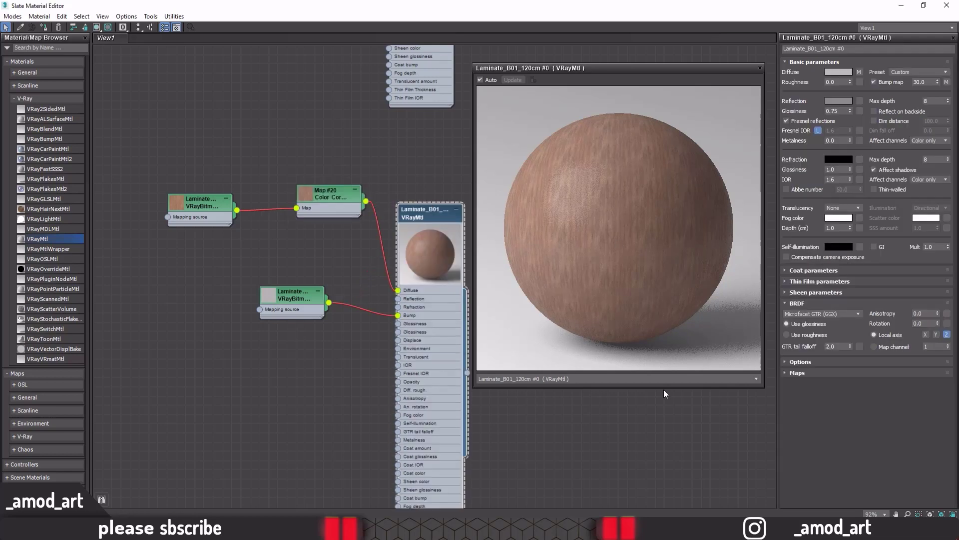
Set the laminate bump amount to 5 and switch the reflection model to Blinn.
left_click(794, 374)
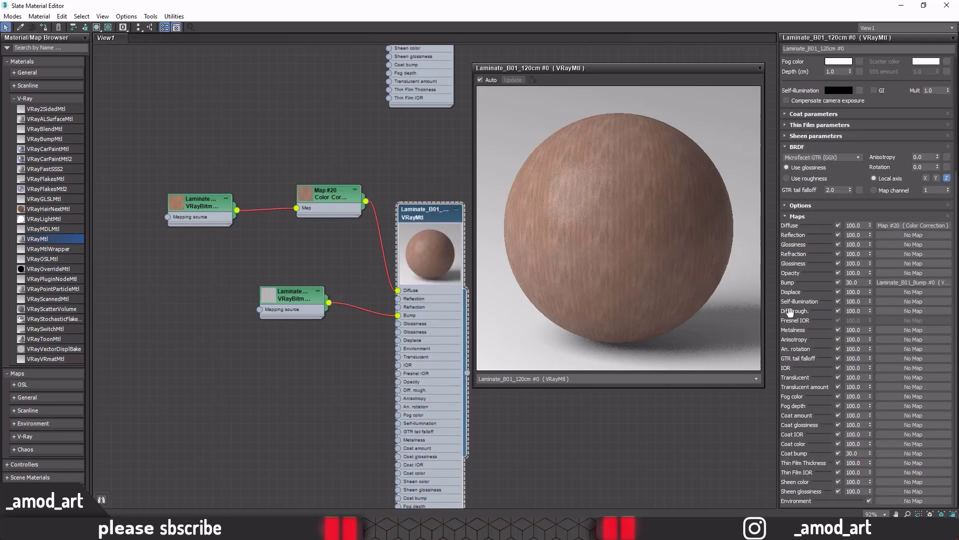
left_click_drag(861, 283, 833, 283)
type("5")
key("Return")
scroll(810, 315, "up", 2)
scroll(808, 307, "up", 2)
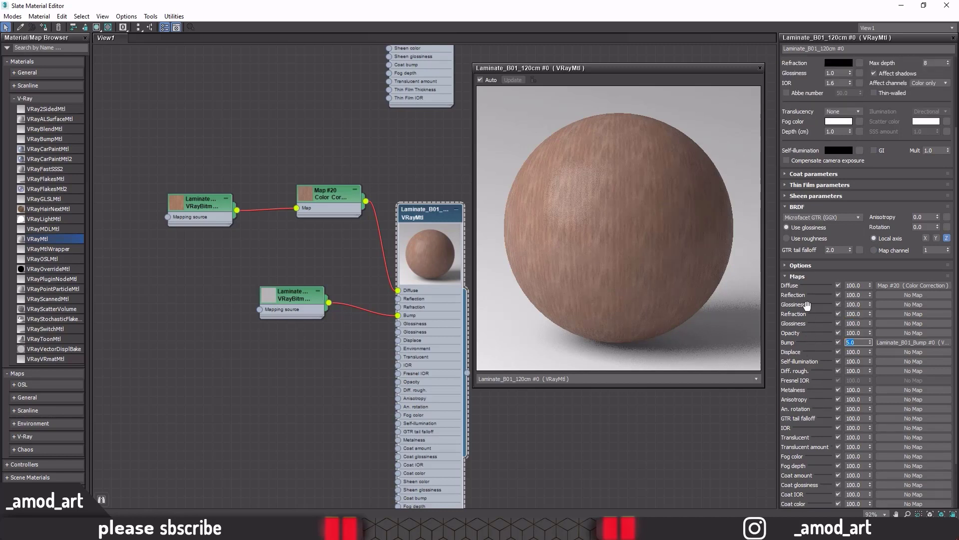
left_click(798, 218)
left_click(798, 235)
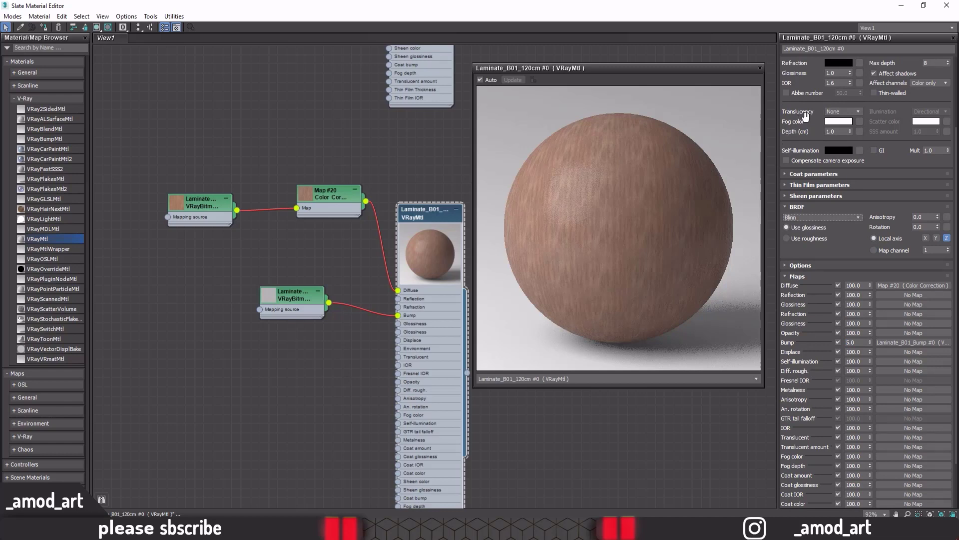
Set the laminate reflection colour to grey 79 and reflection glossiness to 0.68.
scroll(805, 115, "up", 3)
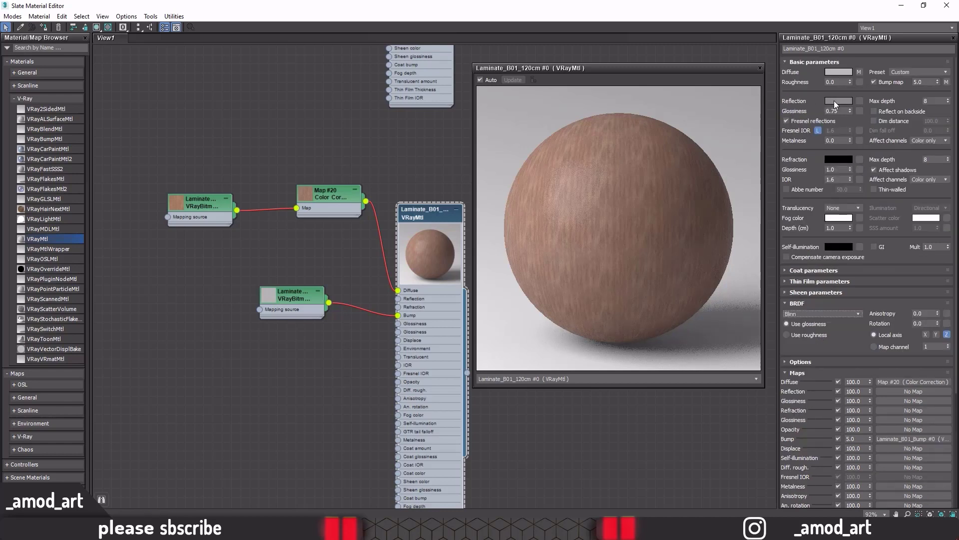
left_click(835, 100)
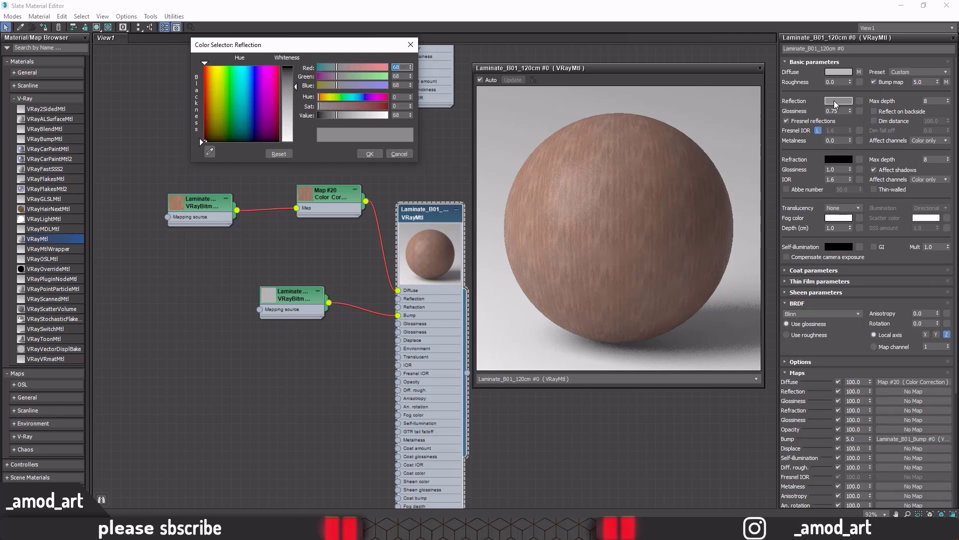
left_click(420, 210)
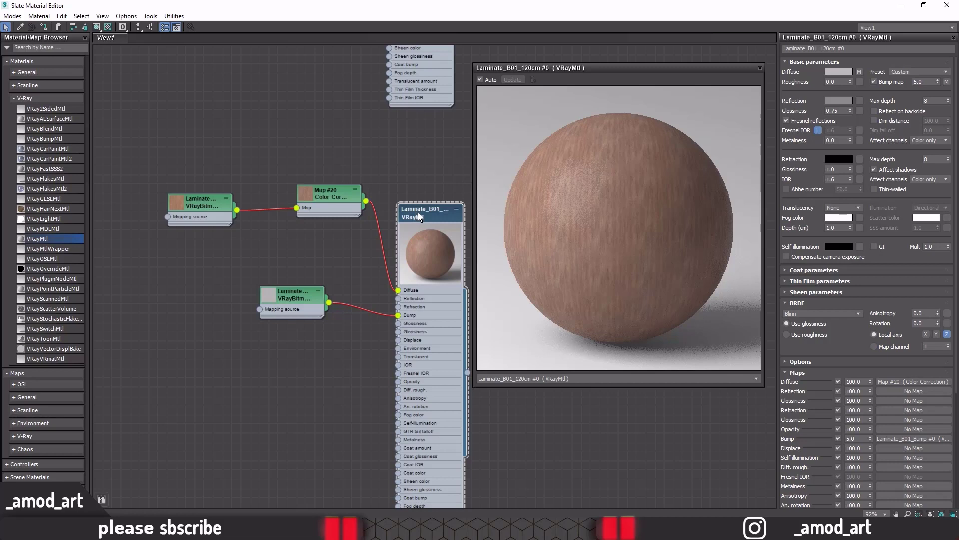
left_click(834, 101)
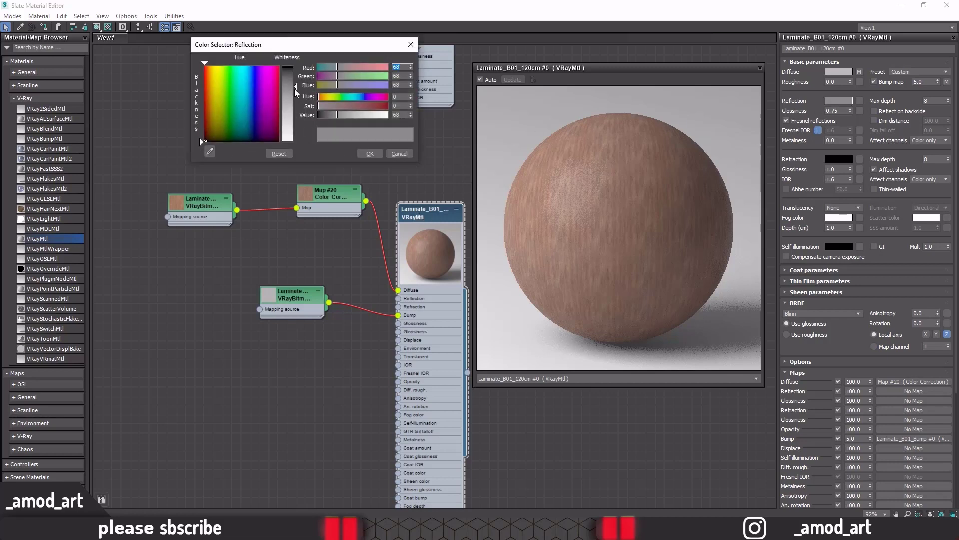
left_click_drag(295, 89, 293, 93)
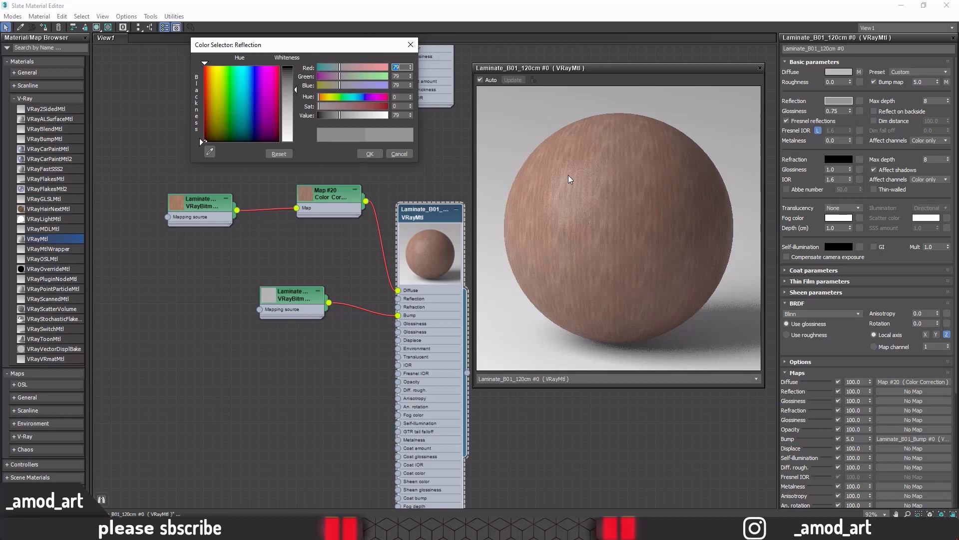
left_click(370, 154)
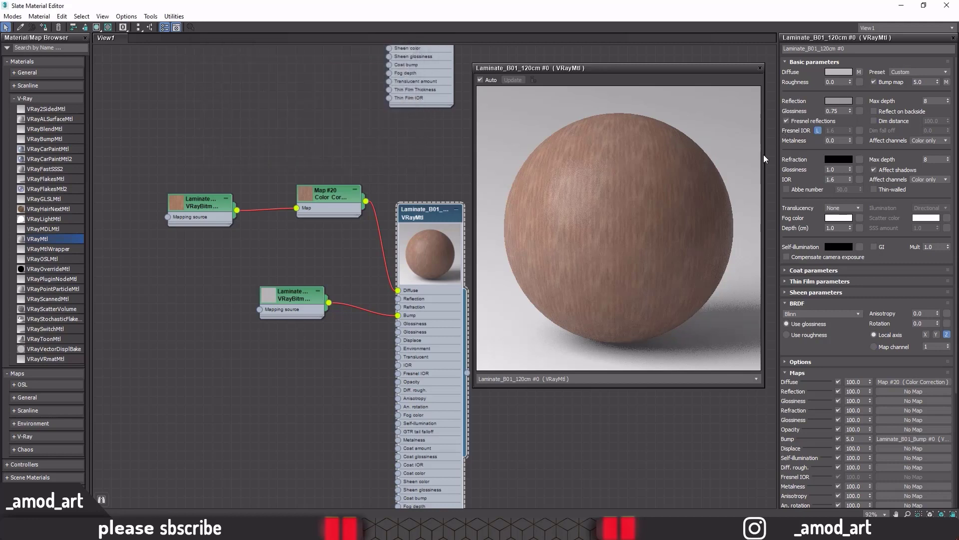
double_click(842, 111)
type("0")
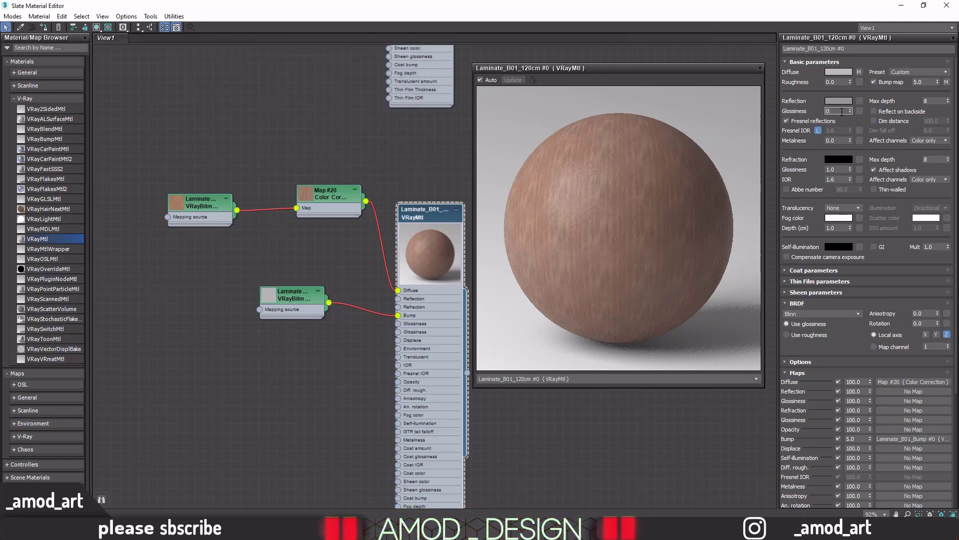
type(".68")
key("Return")
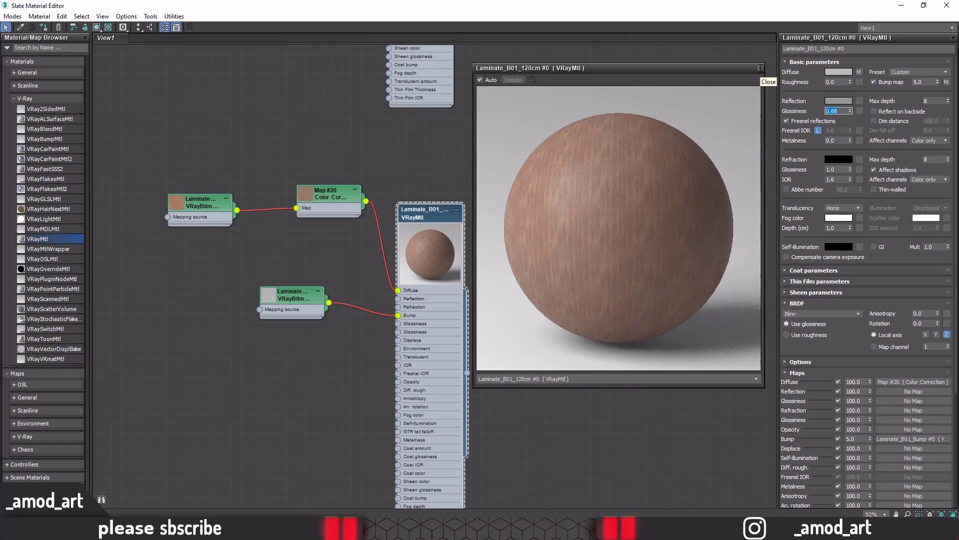
Close the preview, tidy the laminate nodes and restore the Slate editor to a smaller window.
left_click(760, 68)
left_click_drag(420, 218, 440, 182)
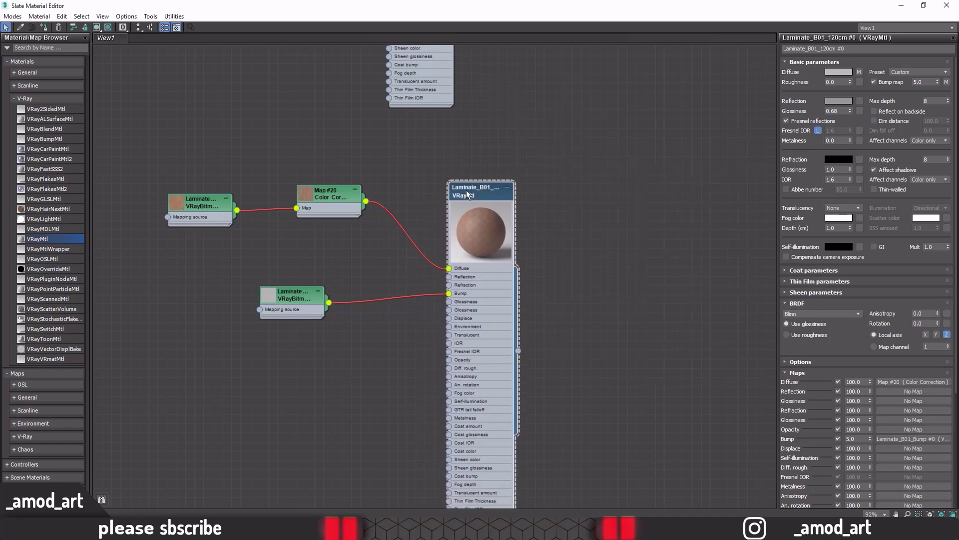
left_click_drag(202, 206, 248, 197)
left_click_drag(288, 297, 311, 280)
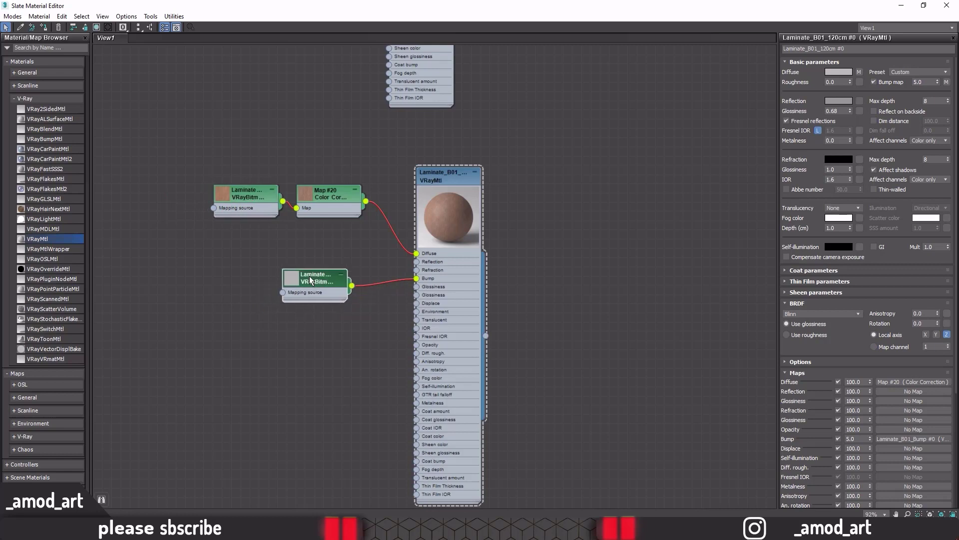
left_click(442, 182)
Assign the laminate material to the selected slatted wall and close the Slate editor.
left_click_drag(482, 6, 567, 54)
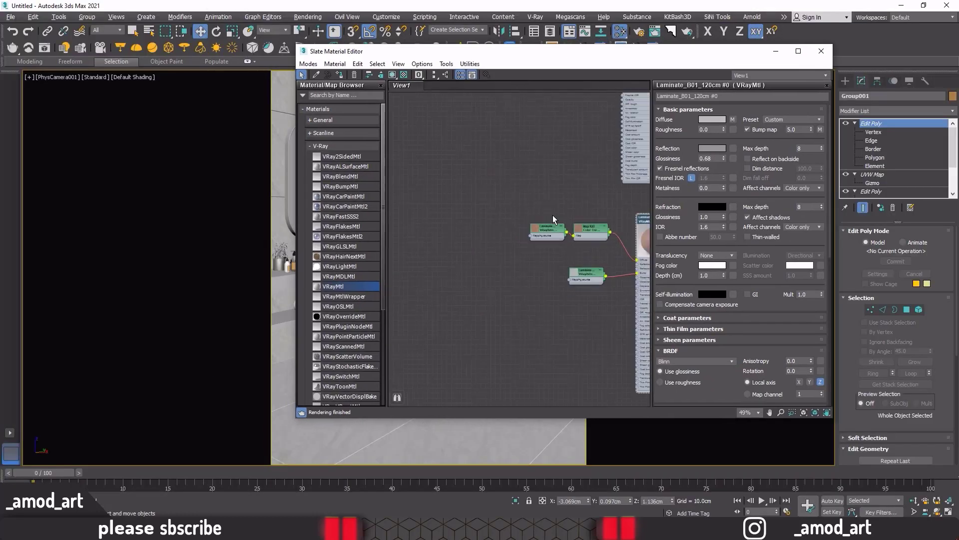
scroll(552, 214, "down", 1)
middle_click_drag(553, 214, 550, 197)
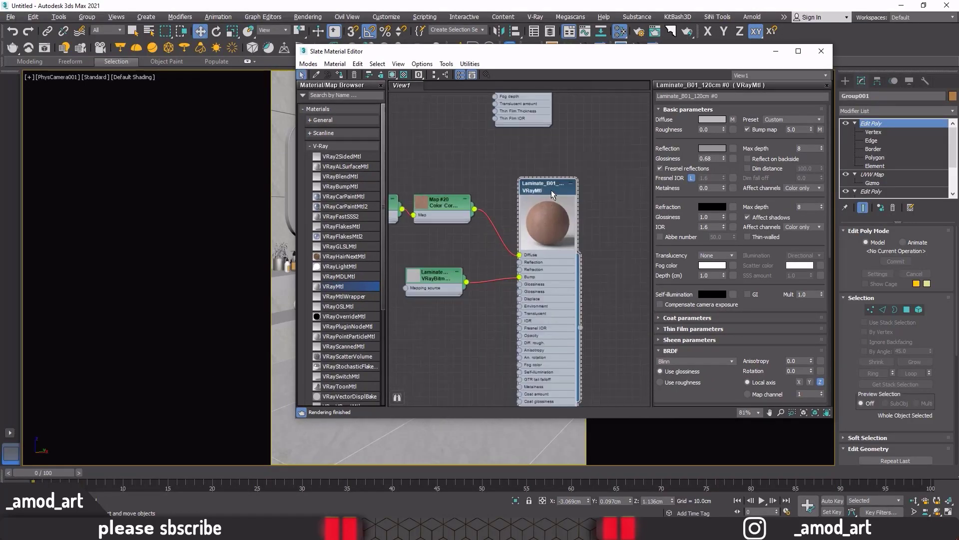
mouse_move(493, 61)
left_mouse_down()
mouse_move(699, 88)
mouse_move(659, 89)
left_mouse_up()
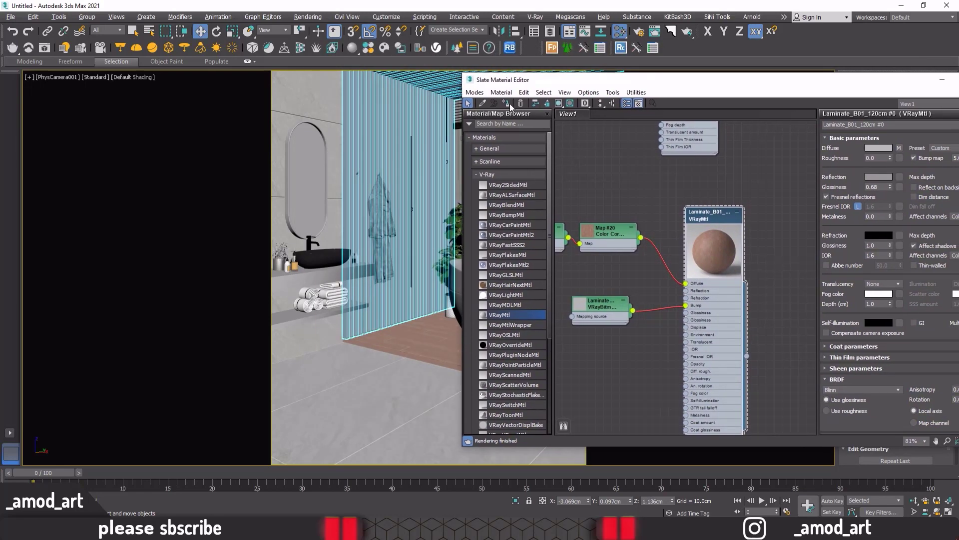
left_click(507, 104)
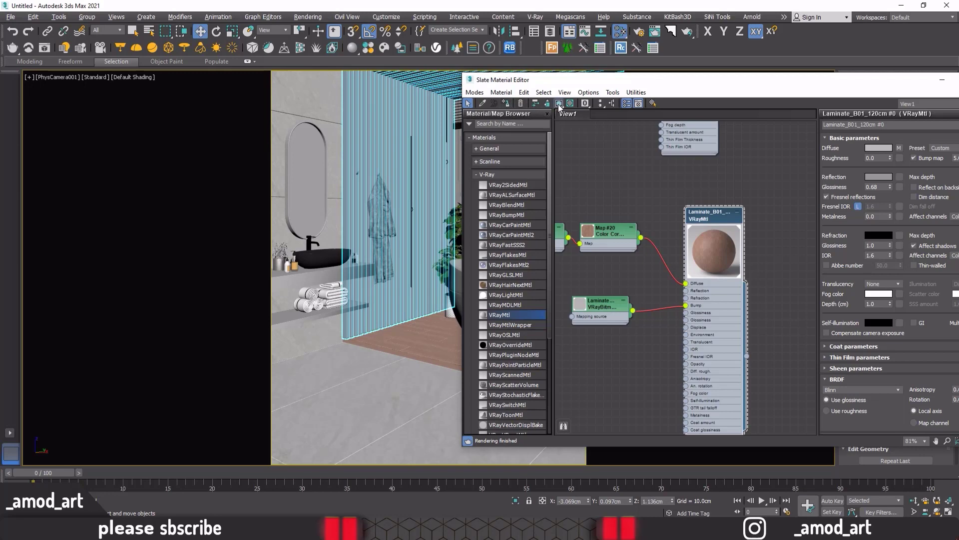
left_click_drag(604, 84, 334, 96)
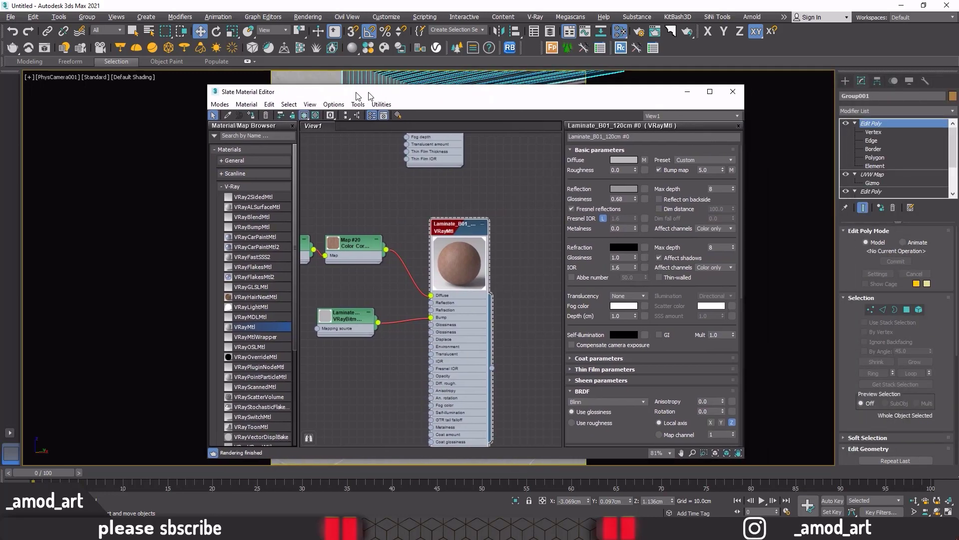
left_click(721, 98)
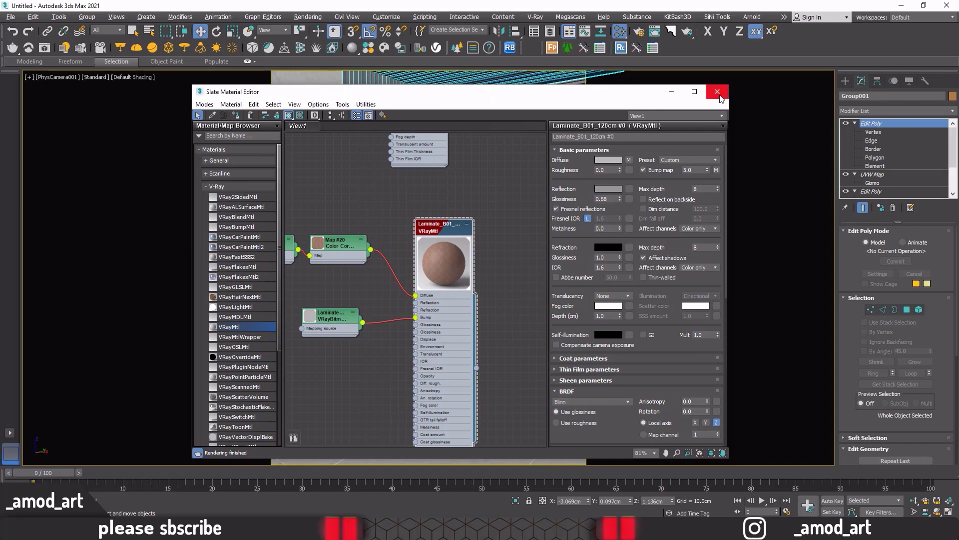
left_click(717, 92)
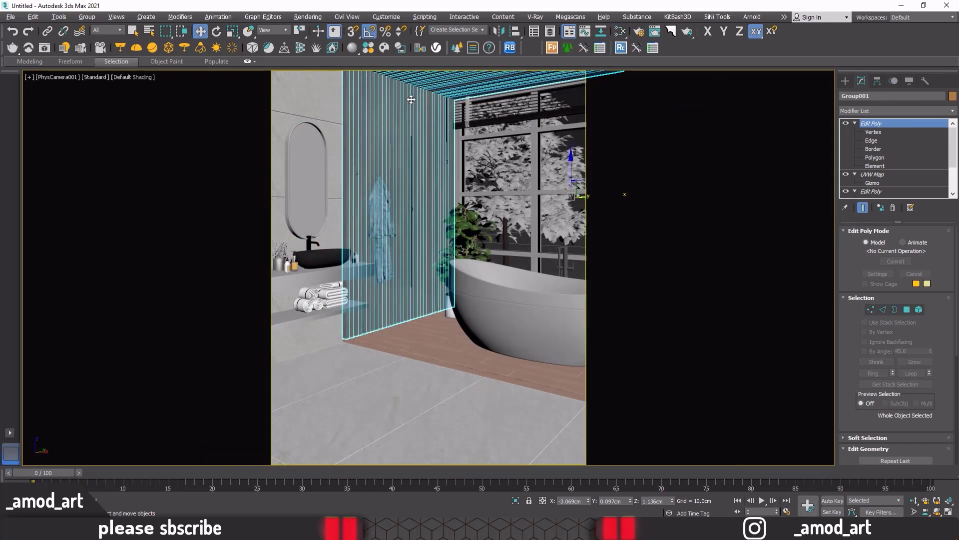
left_click(49, 48)
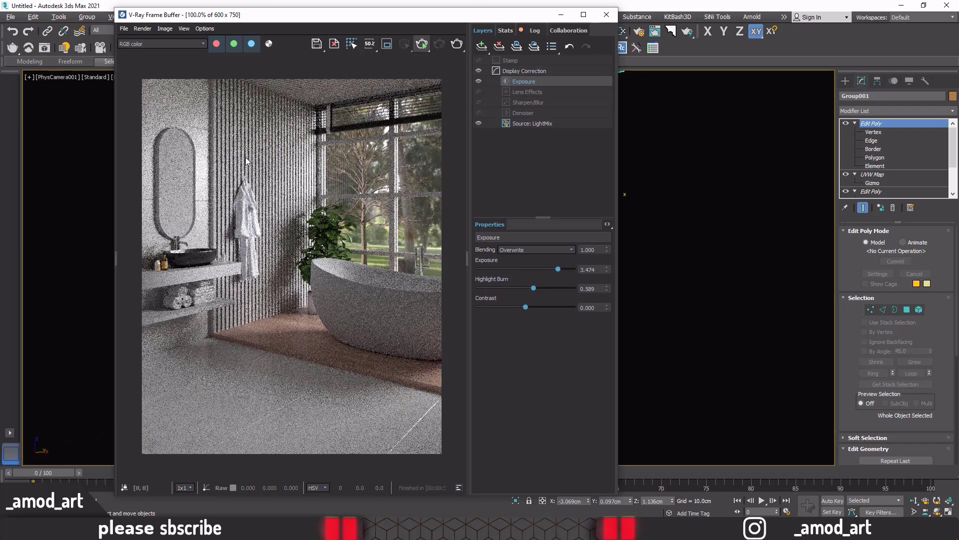
Run a Shift+Q test render of the wood-walled bathroom, stop it, and close the frame buffer.
key("shift+q")
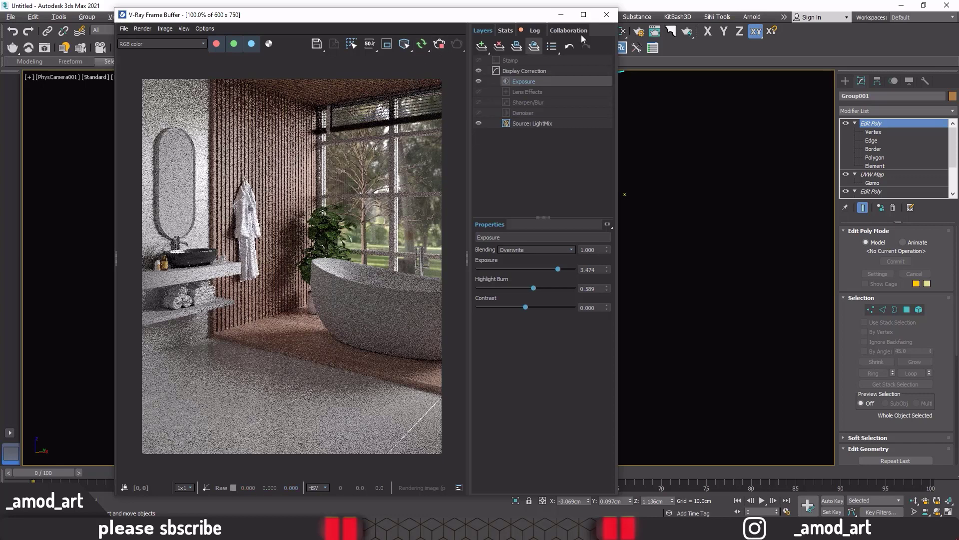
left_click(439, 46)
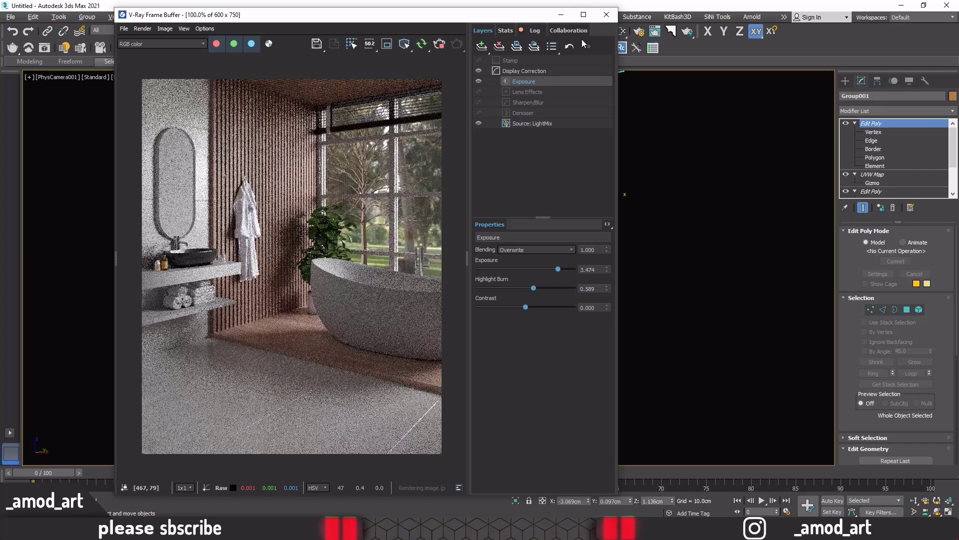
left_click(607, 15)
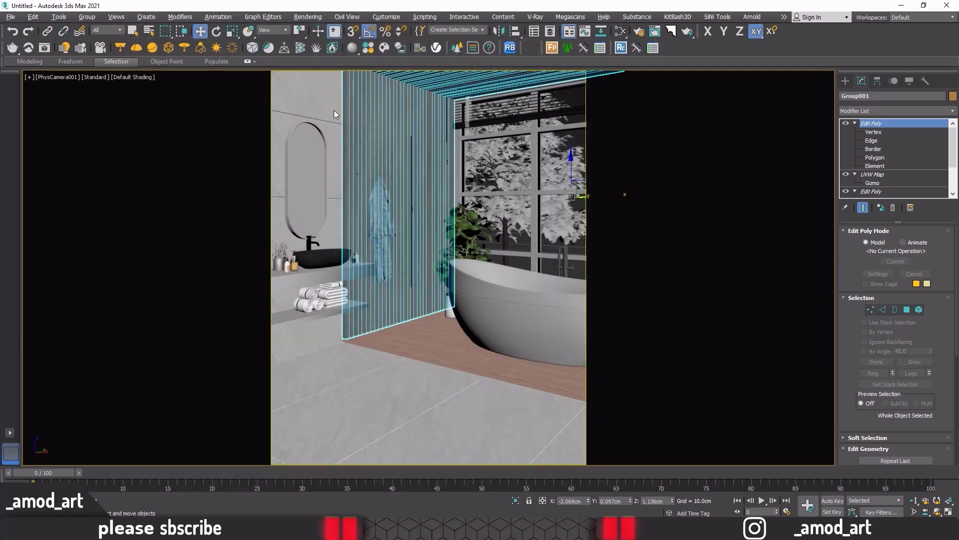
Select the floating shelf Box038 under the sink and place the Slate editor beside the scene.
left_click(298, 280)
left_click(303, 280)
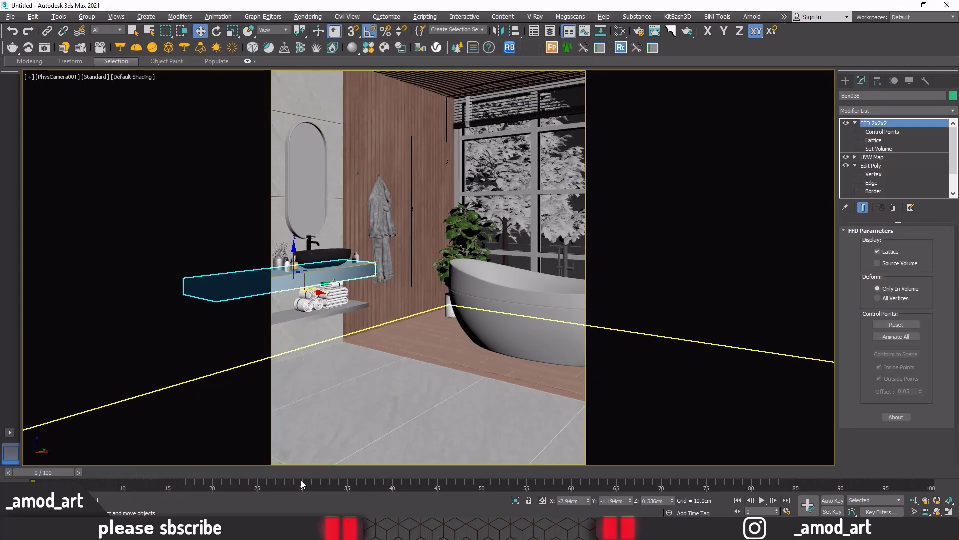
left_click(620, 31)
scroll(490, 221, "down", 5)
scroll(478, 240, "down", 3)
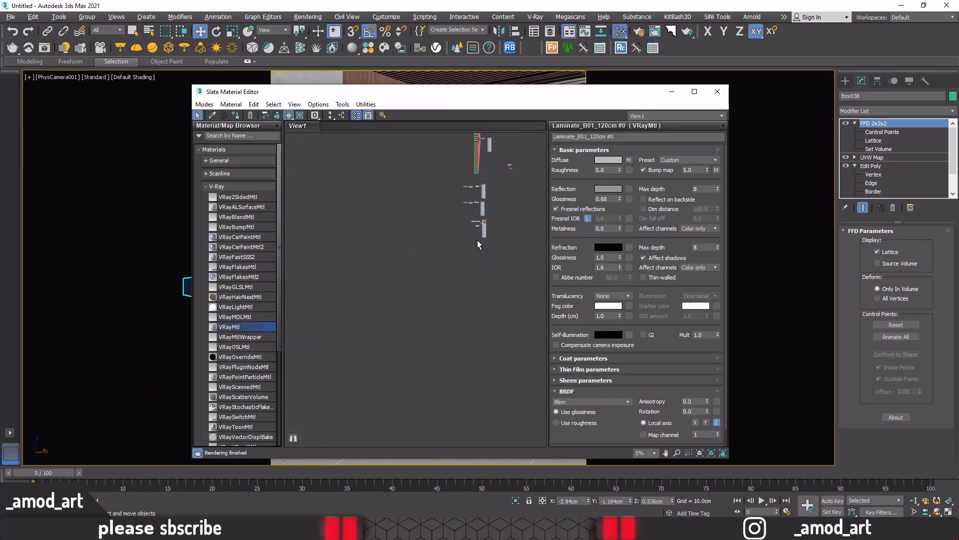
scroll(443, 337, "down", 3)
left_click(362, 169)
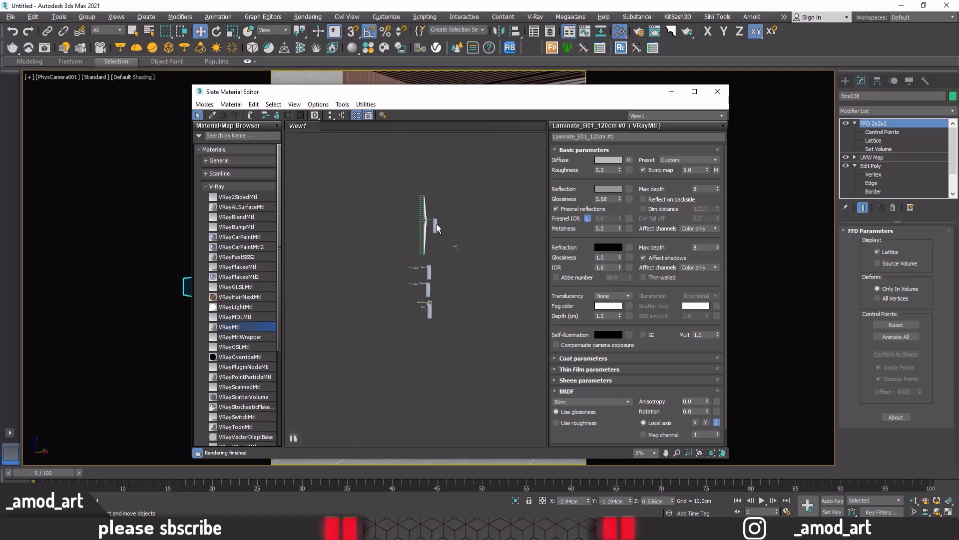
middle_click_drag(437, 228, 543, 214)
mouse_move(476, 99)
left_mouse_down()
mouse_move(622, 56)
mouse_move(677, 26)
mouse_move(629, 44)
left_mouse_up()
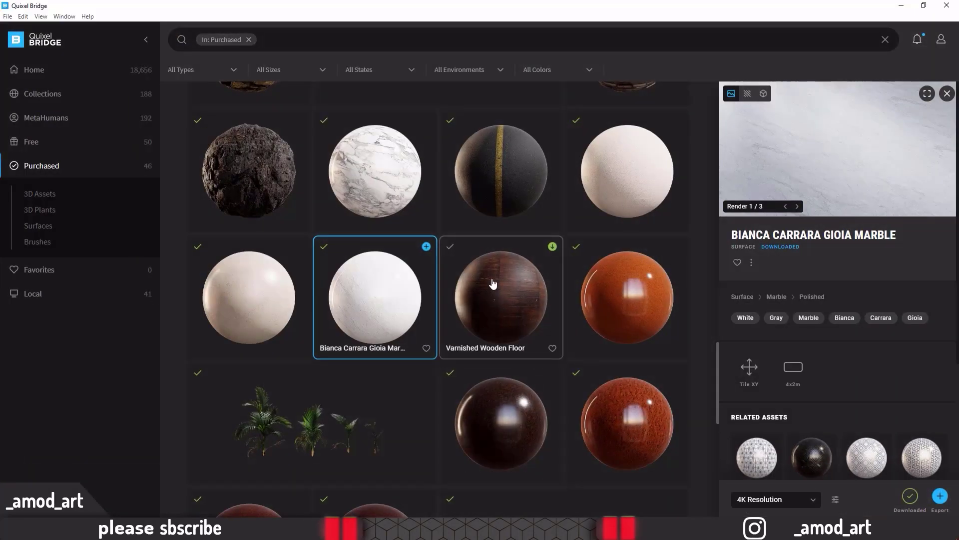
Export Arabescato Marble from Bridge's Purchased assets to 3ds Max, then minimize Bridge.
left_click(946, 93)
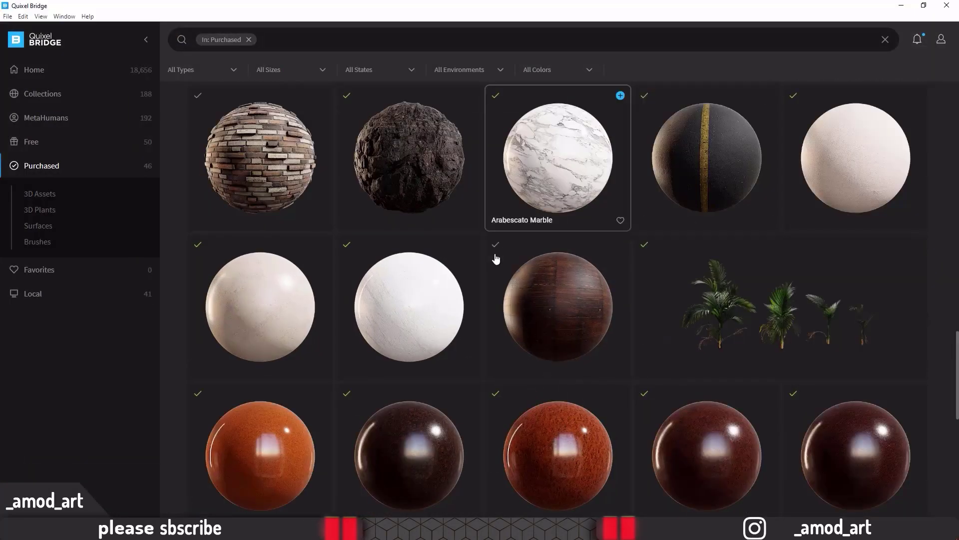
left_click(528, 168)
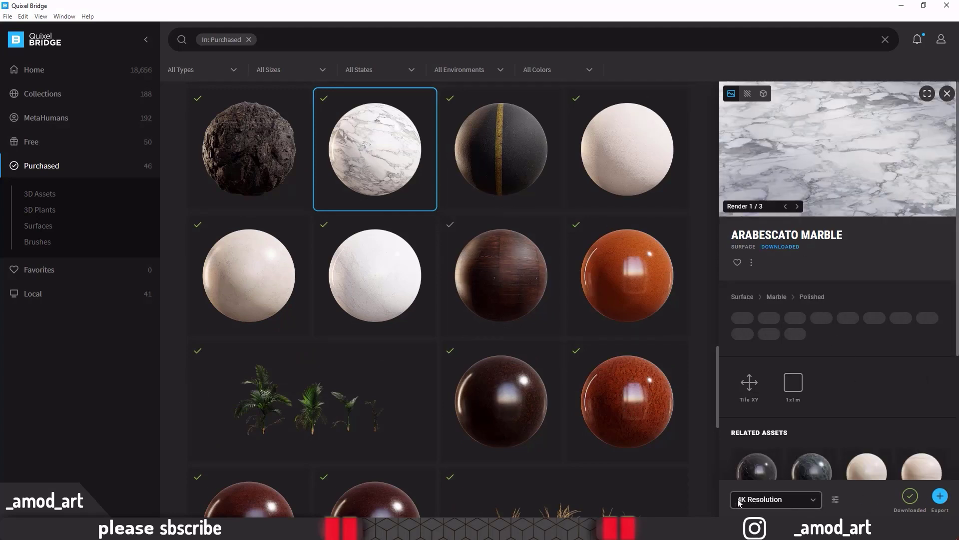
left_click(940, 496)
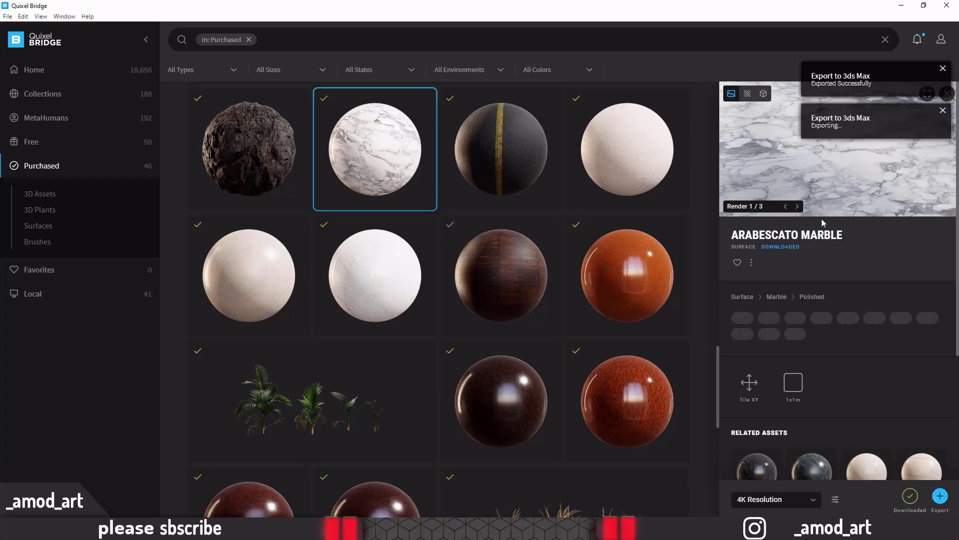
left_click(897, 7)
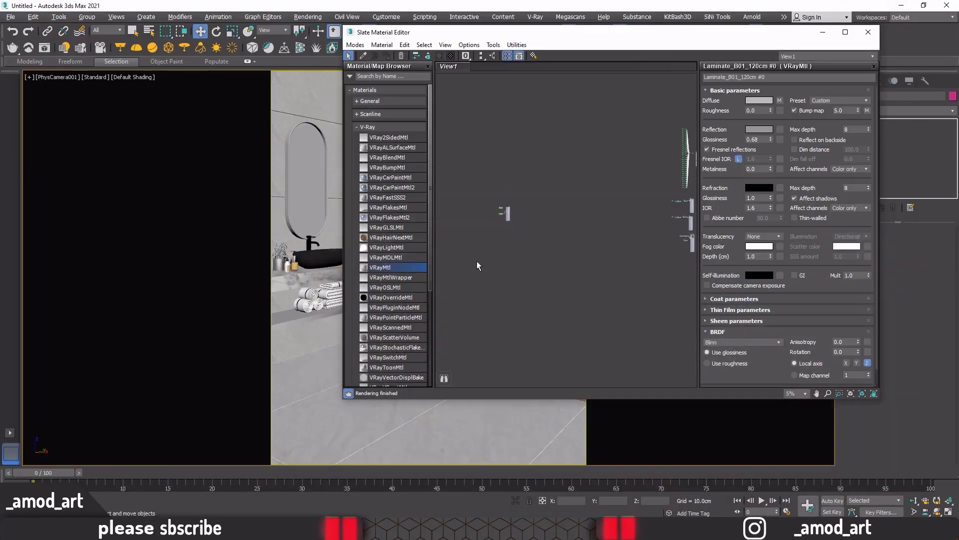
Zoom in on the imported marble nodes in a maximized Slate and remove the Roughness bitmap's wire.
left_click_drag(517, 247, 482, 190)
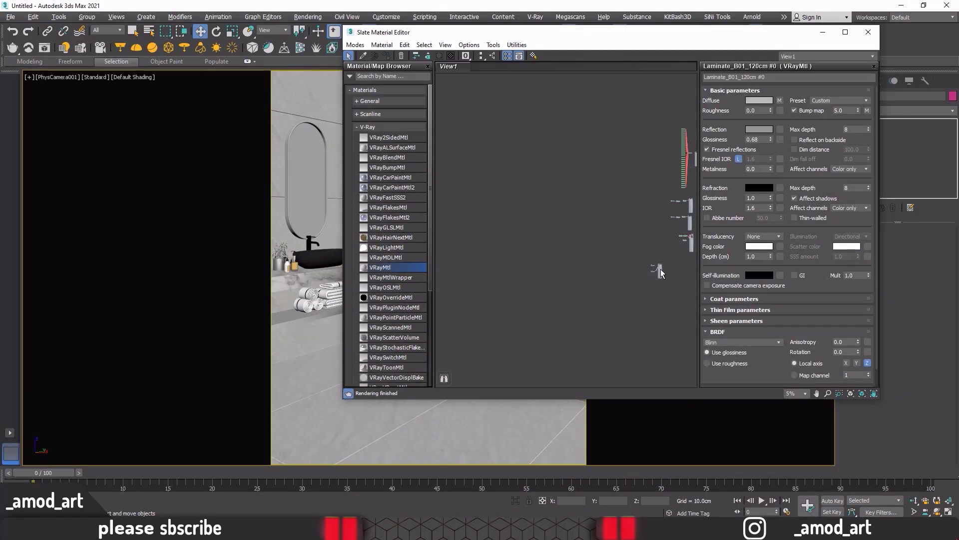
scroll(661, 268, "up", 5)
middle_click_drag(661, 268, 579, 242)
scroll(580, 233, "up", 3)
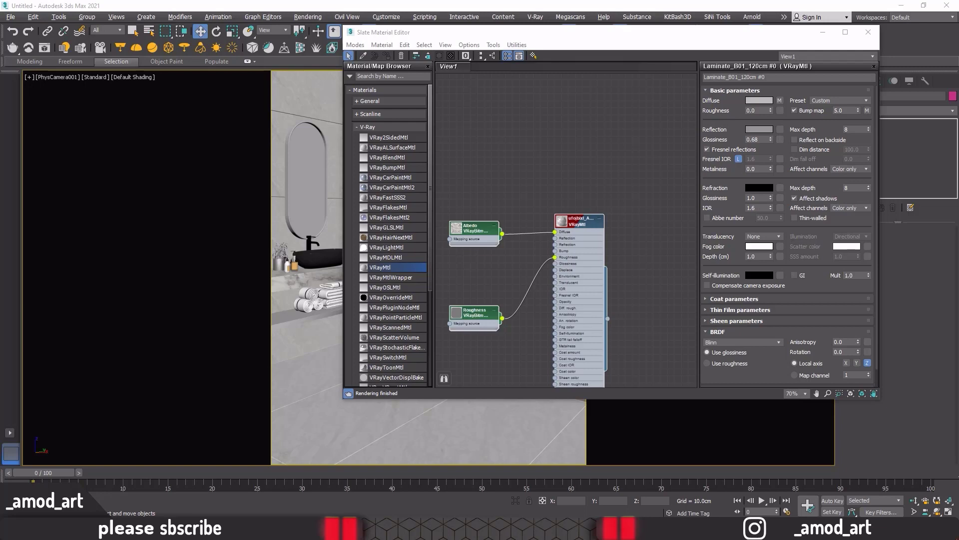
mouse_move(573, 34)
left_mouse_down()
mouse_move(263, 29)
mouse_move(263, 0)
left_mouse_up()
middle_click_drag(439, 202, 631, 218)
scroll(368, 305, "up", 2)
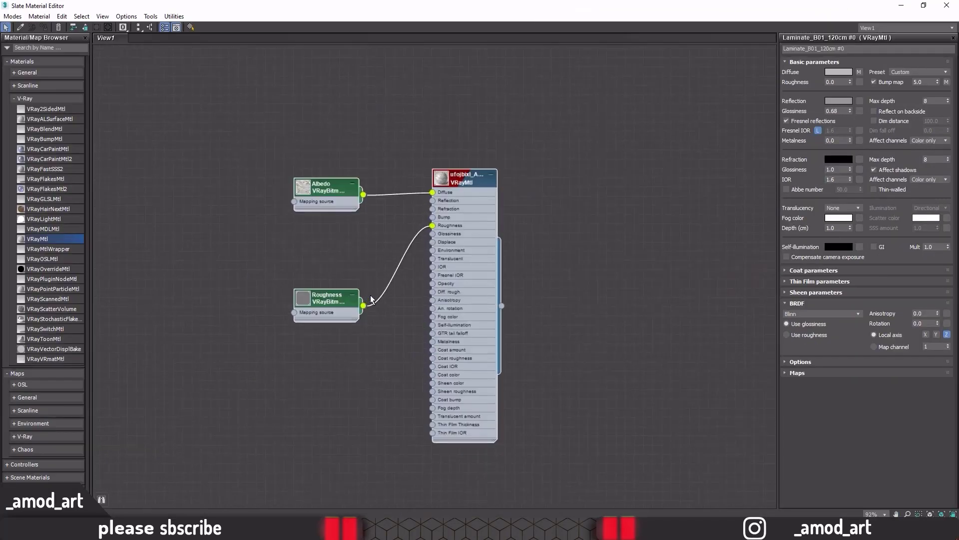
scroll(372, 302, "up", 2)
left_click_drag(444, 219, 411, 231)
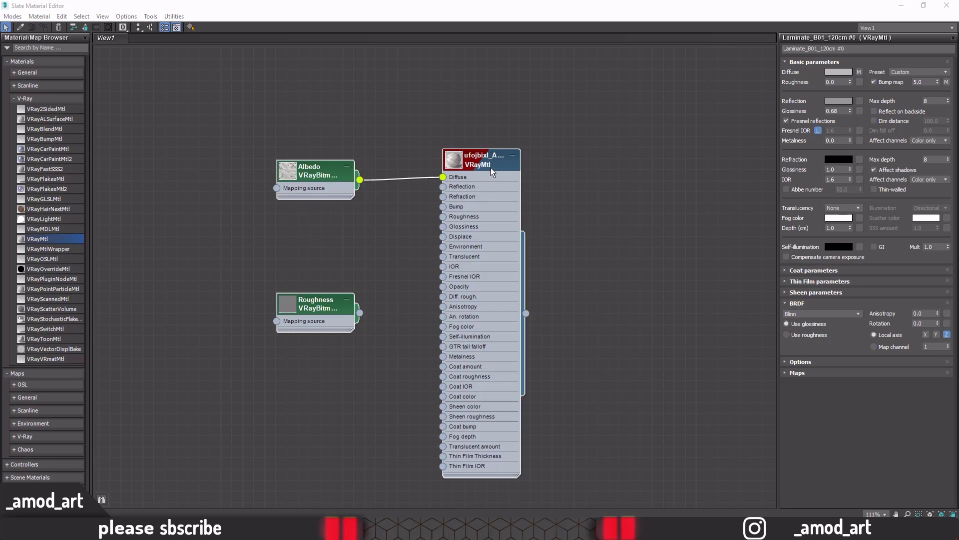
Insert a Color Correction map between the marble Albedo bitmap and the VRayMtl Diffuse input.
middle_click_drag(491, 170, 506, 180)
left_click_drag(499, 178, 499, 198)
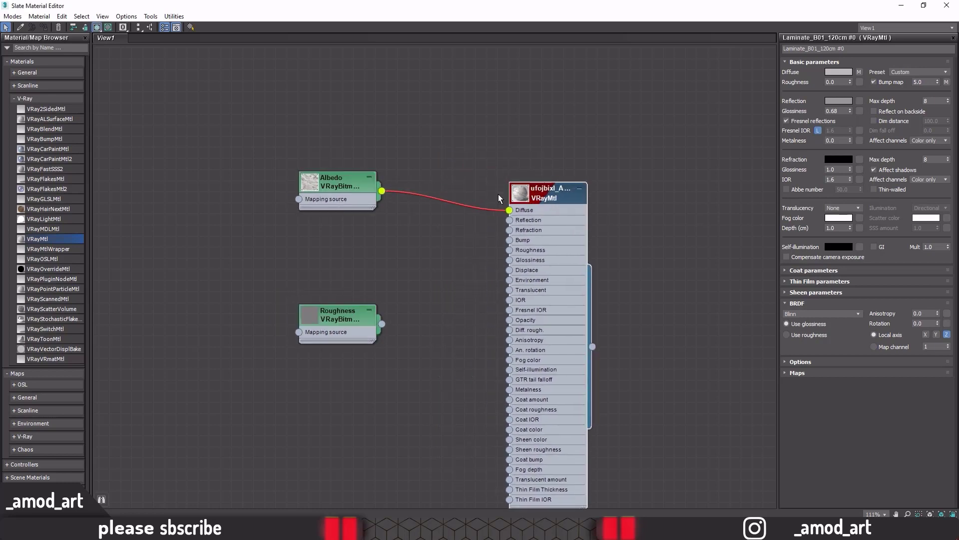
left_click_drag(345, 185, 311, 185)
right_click(412, 158)
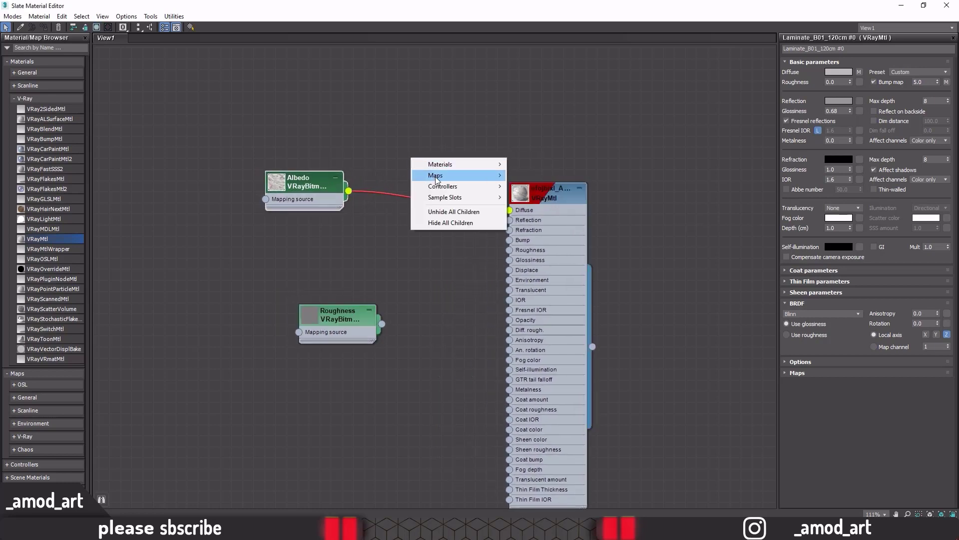
mouse_move(532, 186)
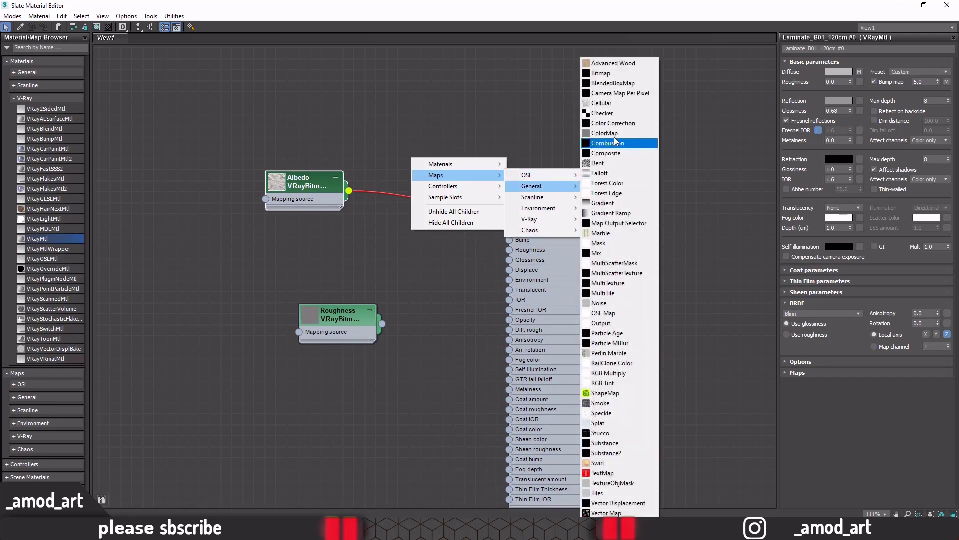
left_click(614, 123)
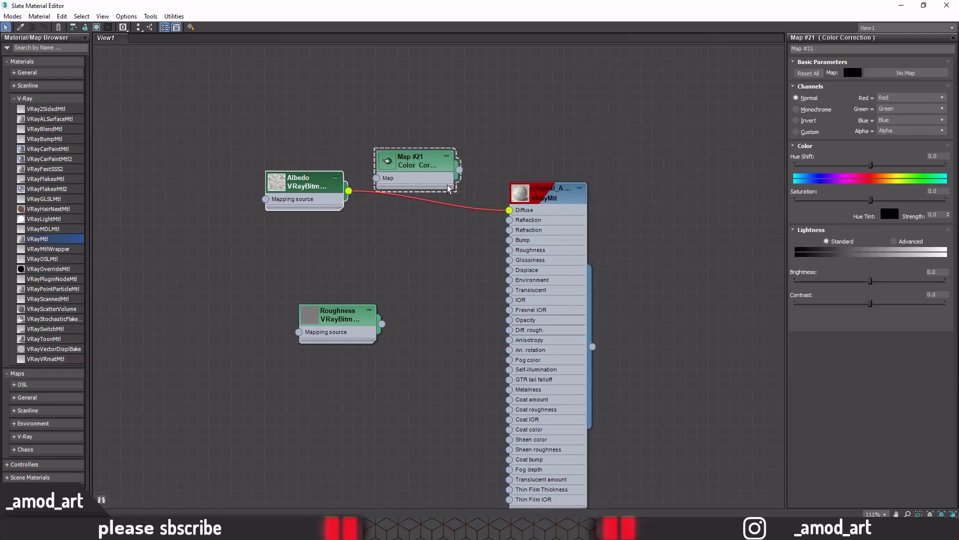
left_click_drag(451, 185, 462, 196)
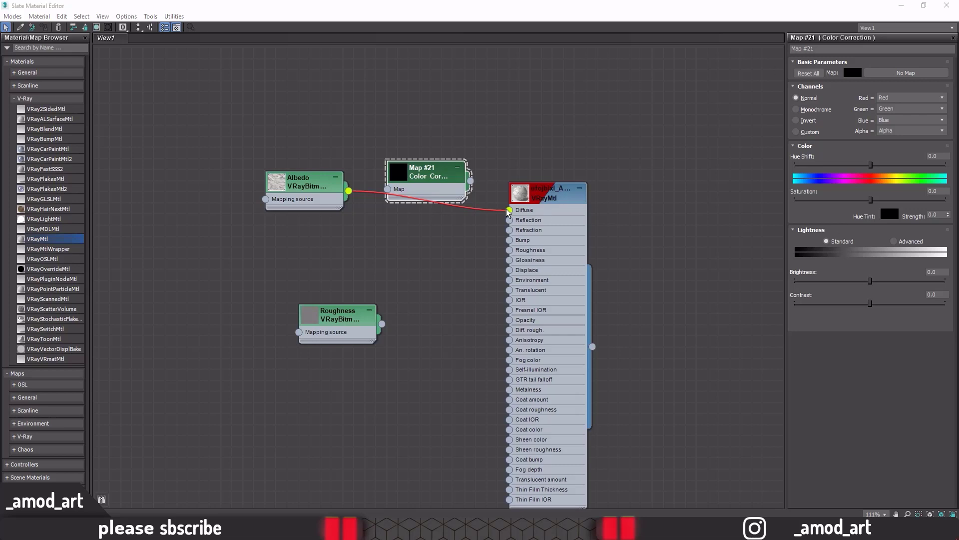
left_click_drag(333, 193, 322, 193)
left_click_drag(509, 210, 389, 189)
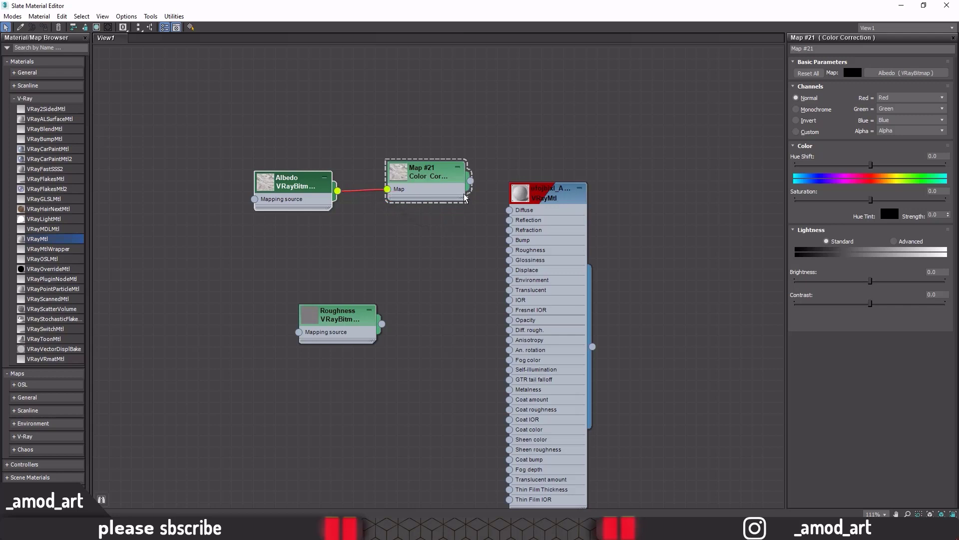
left_click_drag(471, 180, 510, 210)
Set the marble Color Correction lightness to Advanced and raise its RGB gamma/contrast.
double_click(538, 194)
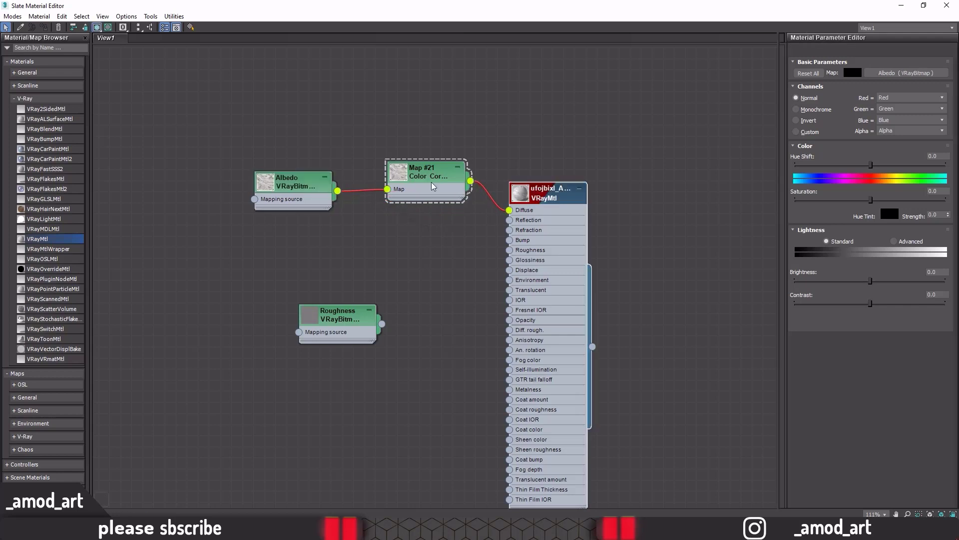
double_click(429, 181)
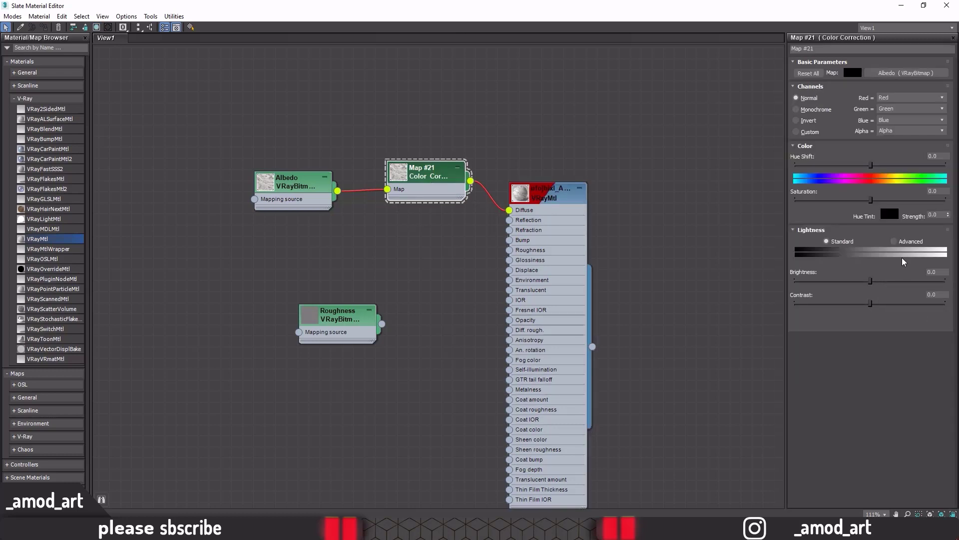
left_click(896, 243)
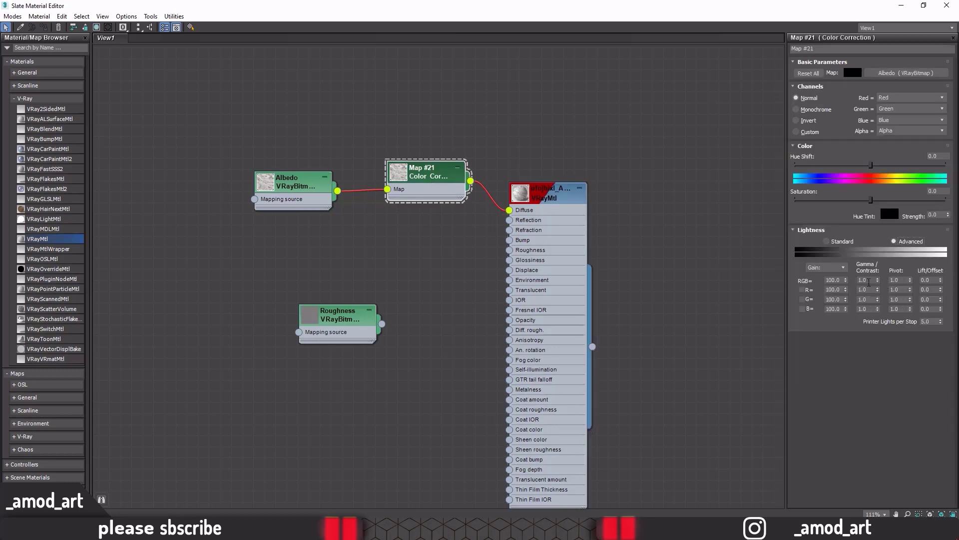
double_click(869, 281)
type("1.35")
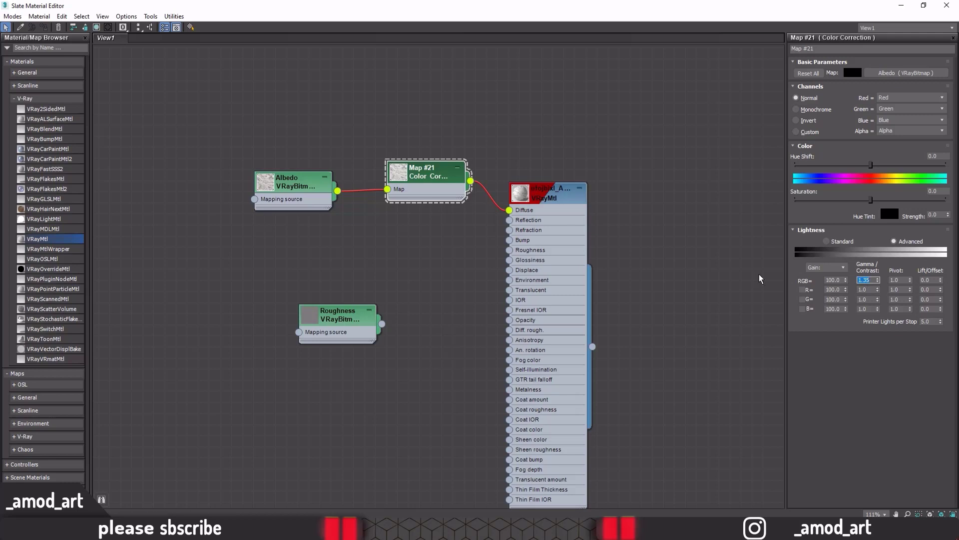
double_click(515, 195)
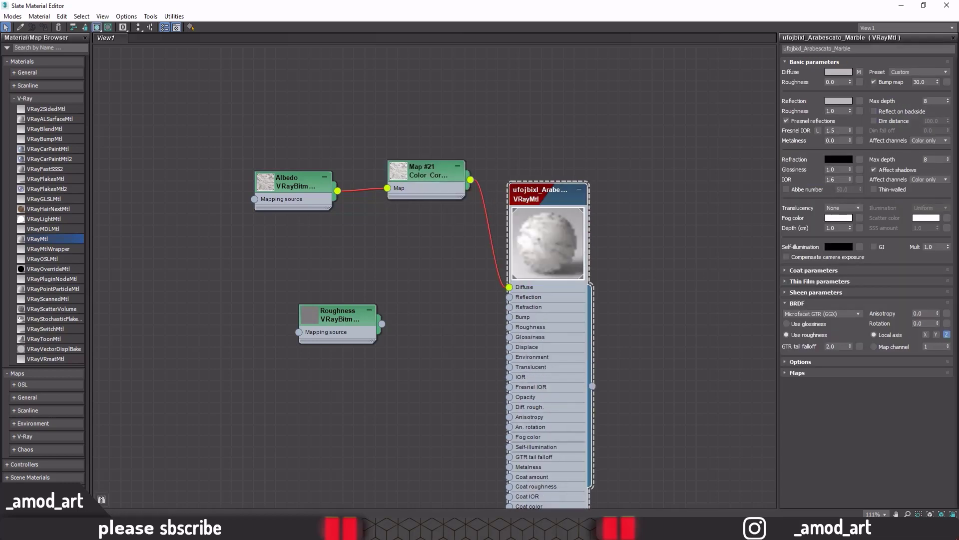
Lighten the marble material's reflection colour to 163 grey.
left_click(835, 102)
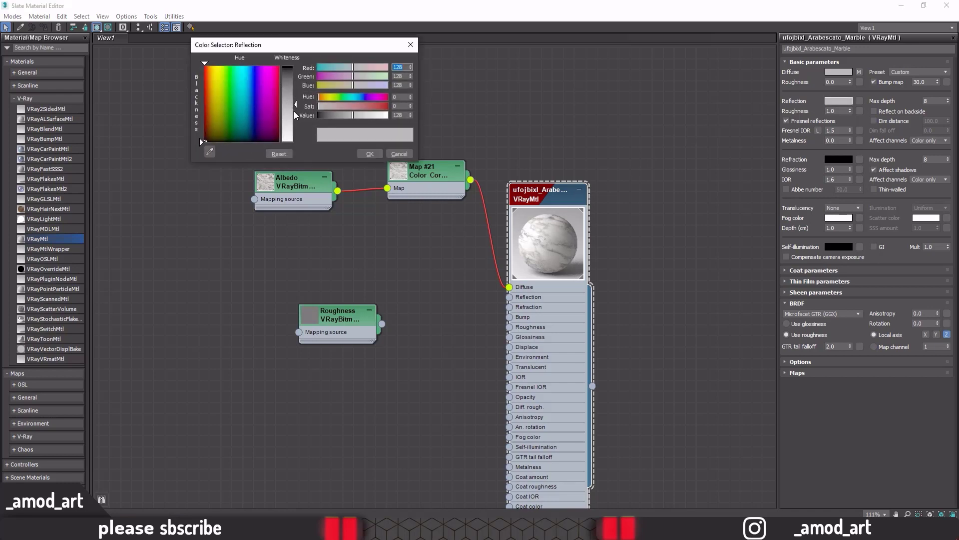
left_click(294, 114)
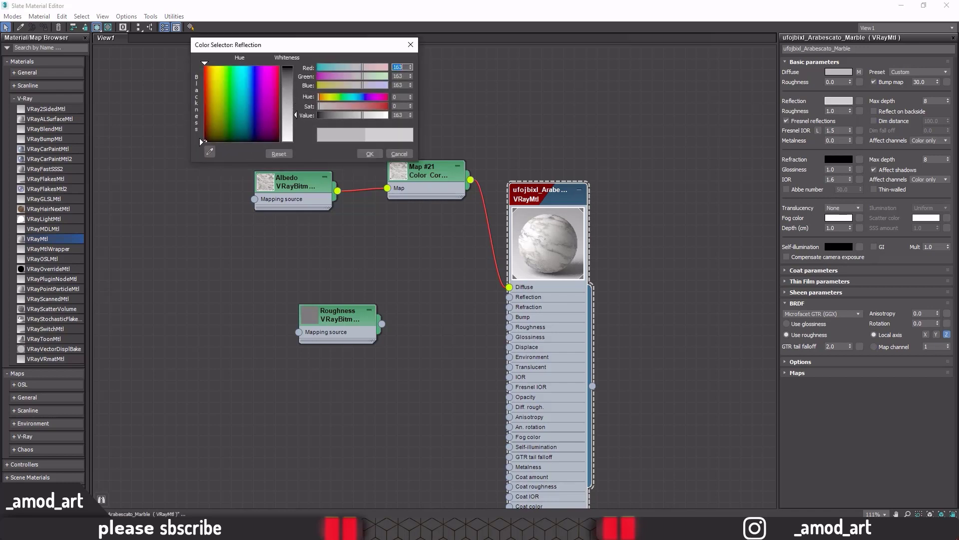
left_click(365, 156)
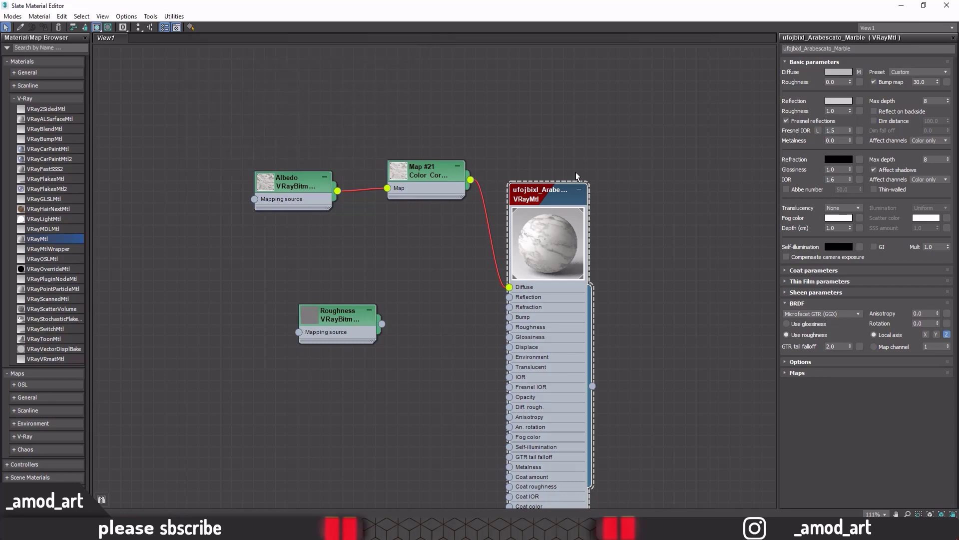
Set the marble reflection roughness to 0.86 and switch the BRDF to Blinn.
double_click(838, 110)
left_click(819, 312)
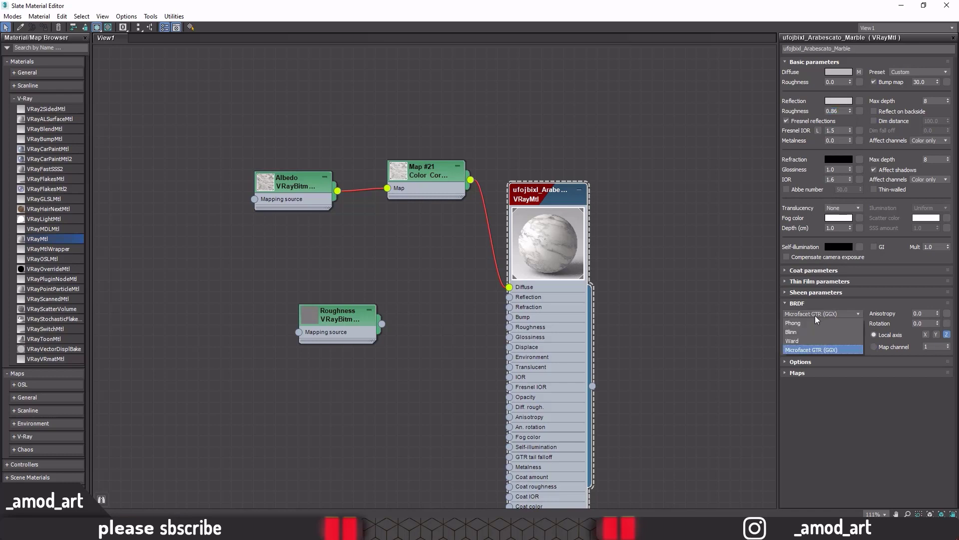
left_click(798, 331)
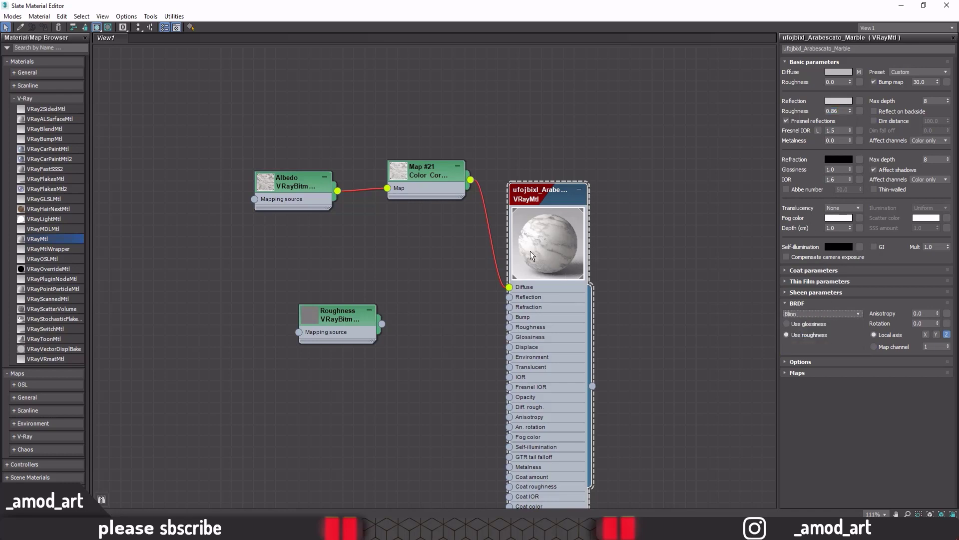
Reposition the marble node, inspect the Roughness bitmap node, and restore the Slate window size.
left_click_drag(539, 200, 539, 177)
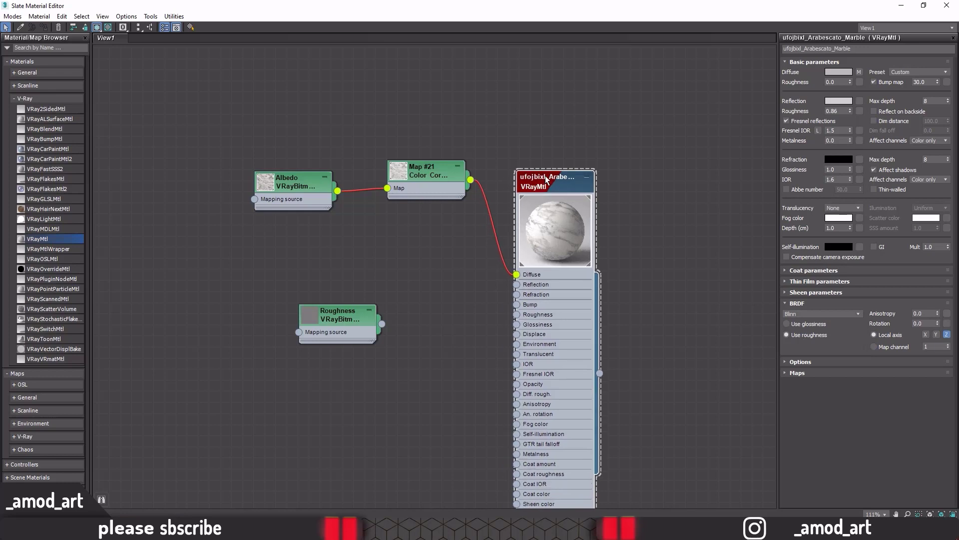
left_click(339, 313)
double_click(338, 313)
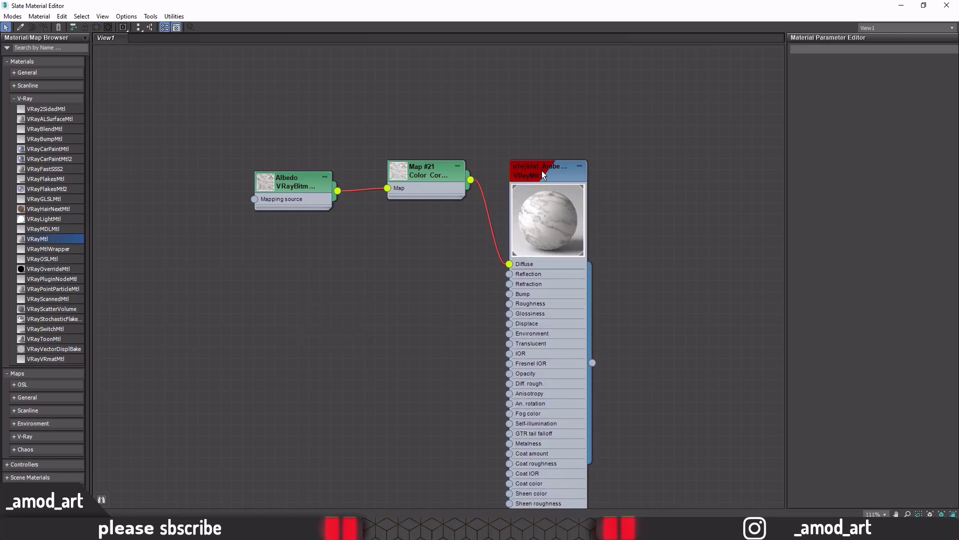
double_click(542, 170)
double_click(499, 7)
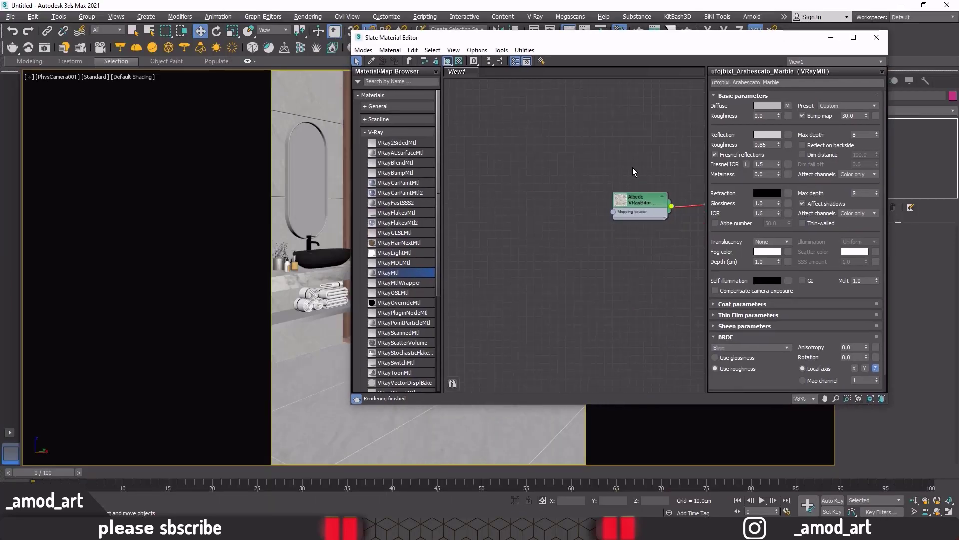
Select the marble countertop slab and close the Slate material editor.
middle_click_drag(633, 173, 575, 186)
scroll(623, 151, "up", 2)
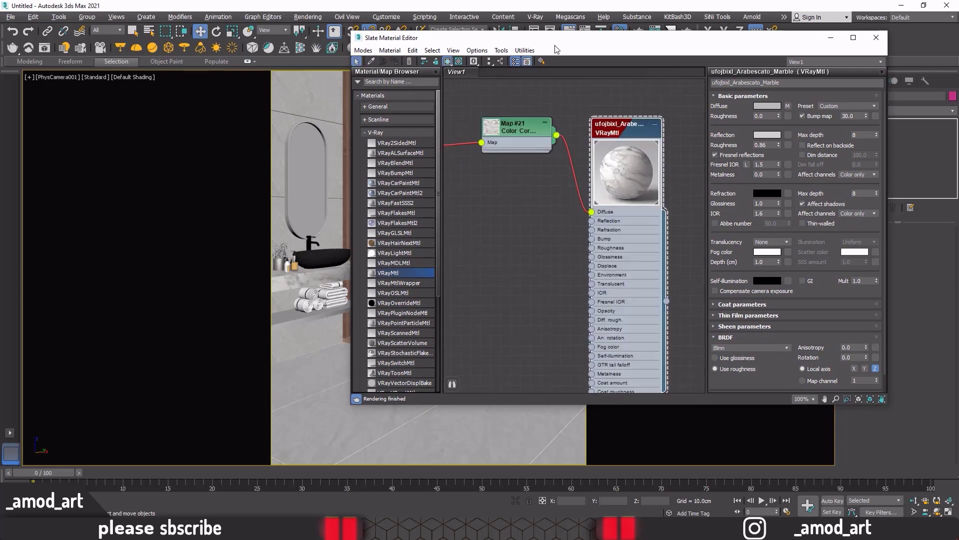
left_click_drag(569, 43, 654, 45)
left_click(321, 274)
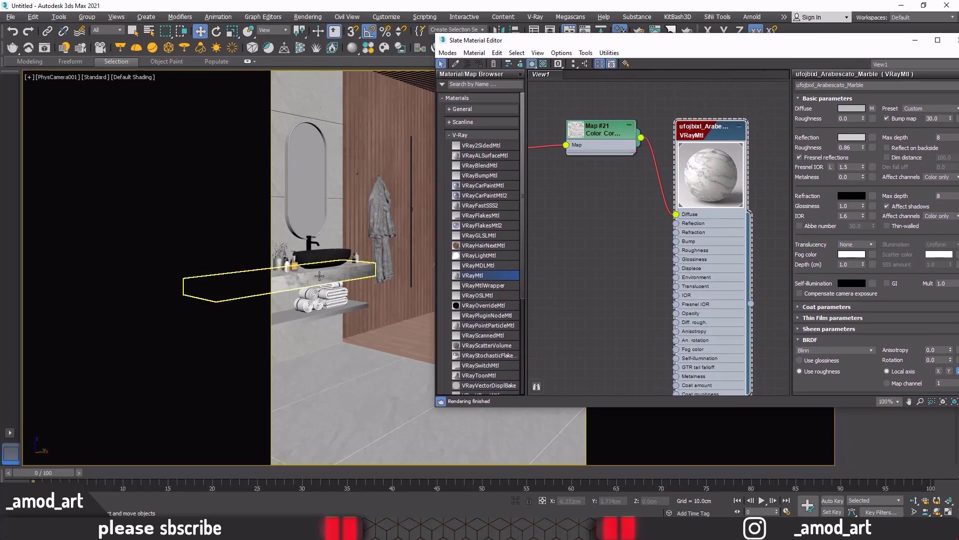
left_click(319, 275)
left_click_drag(809, 43, 708, 47)
left_click(858, 46)
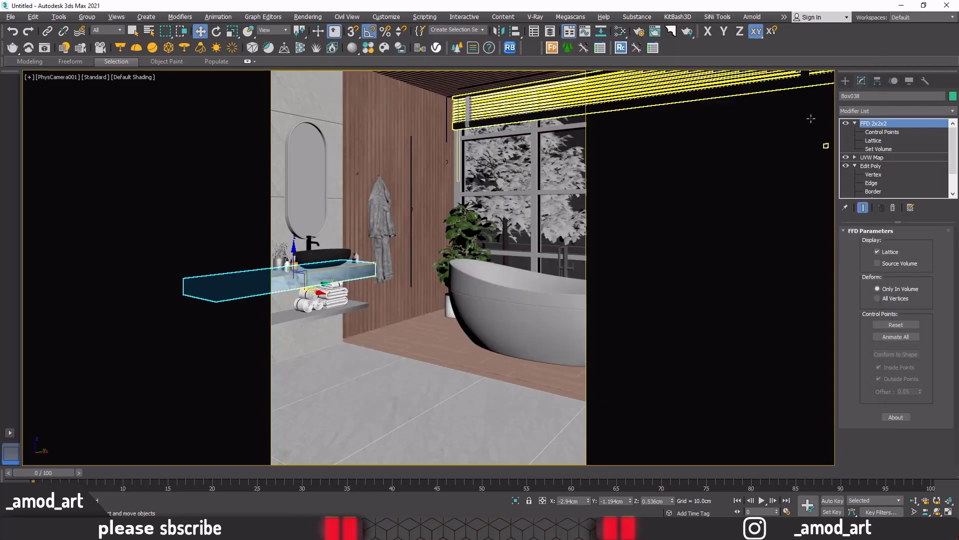
Scale up the countertop's UVW Map gizmo, then return to the FFD modifier.
left_click(855, 123)
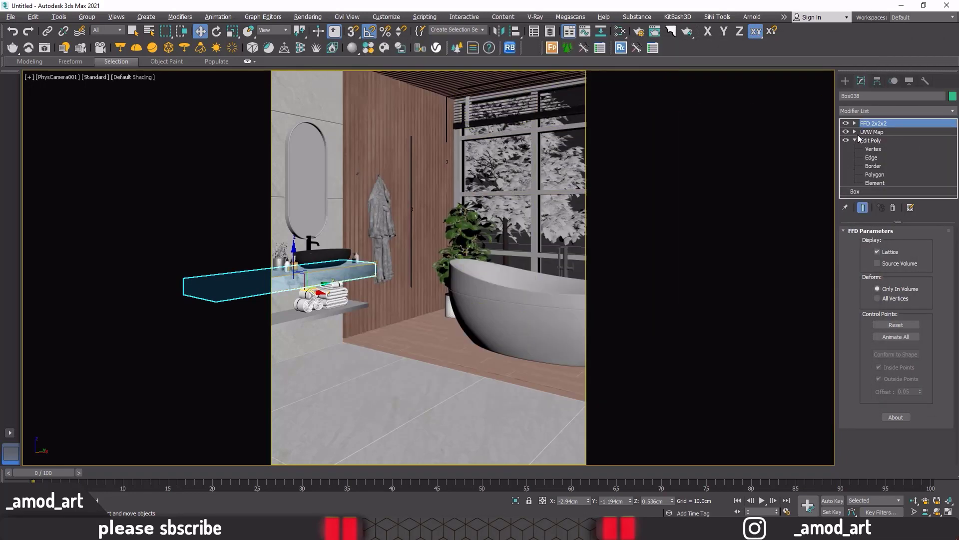
left_click(871, 132)
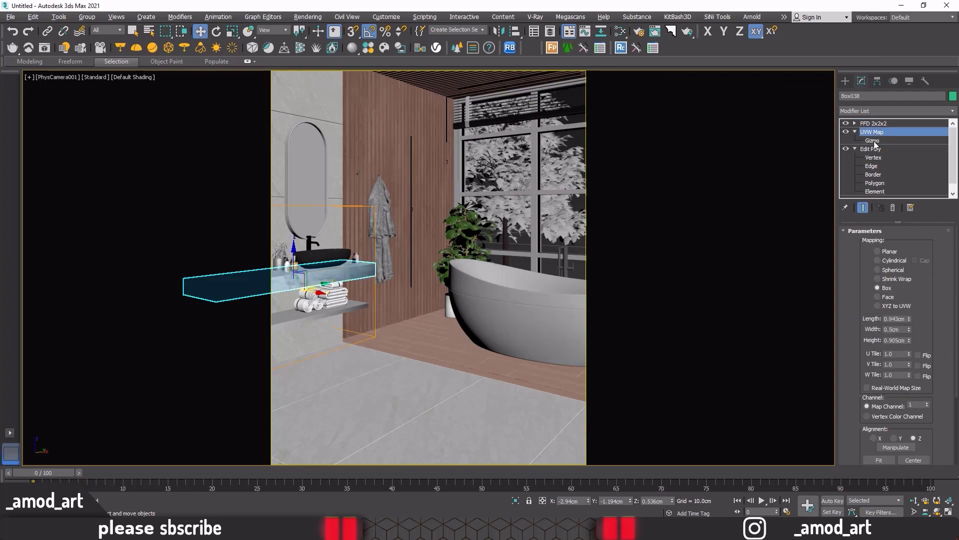
left_click(872, 140)
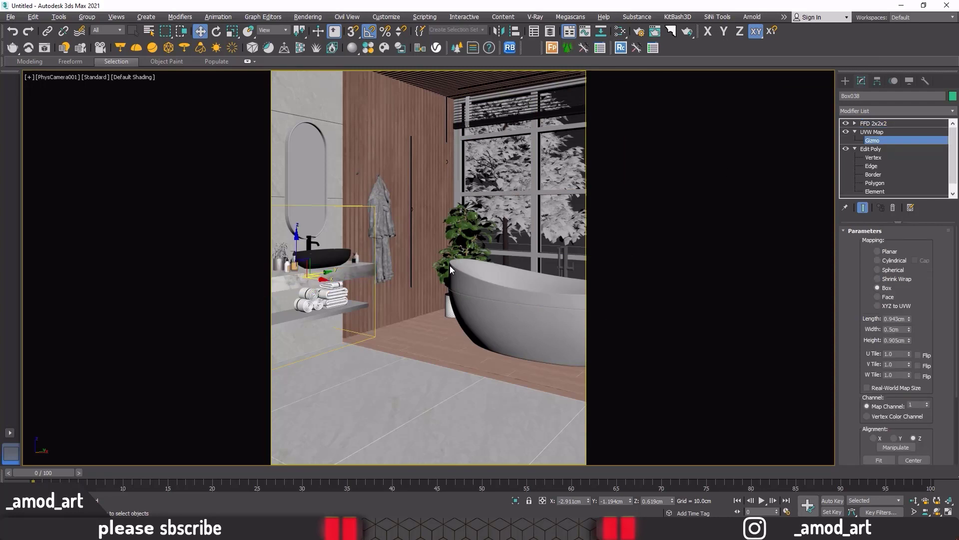
left_click(232, 31)
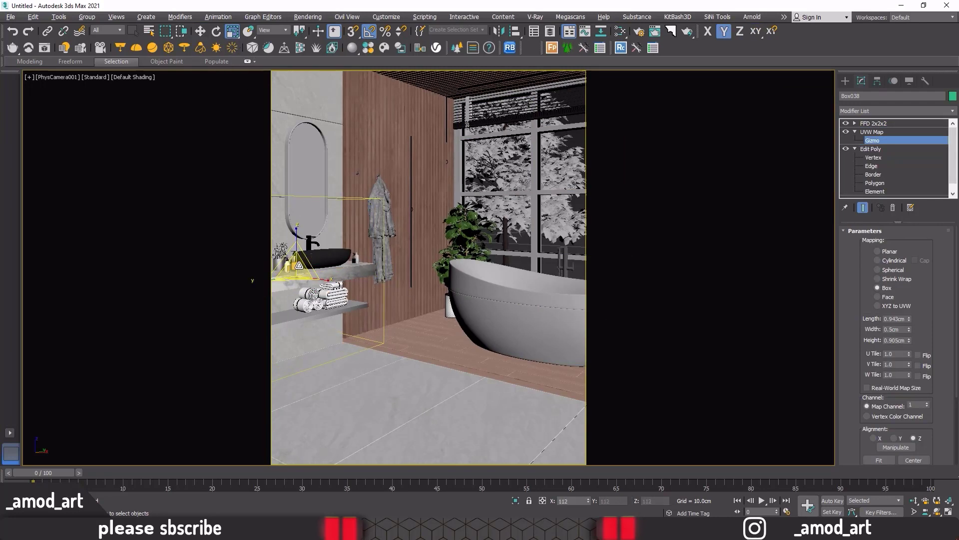
mouse_move(299, 268)
left_mouse_down()
mouse_move(298, 256)
mouse_move(298, 265)
left_mouse_up()
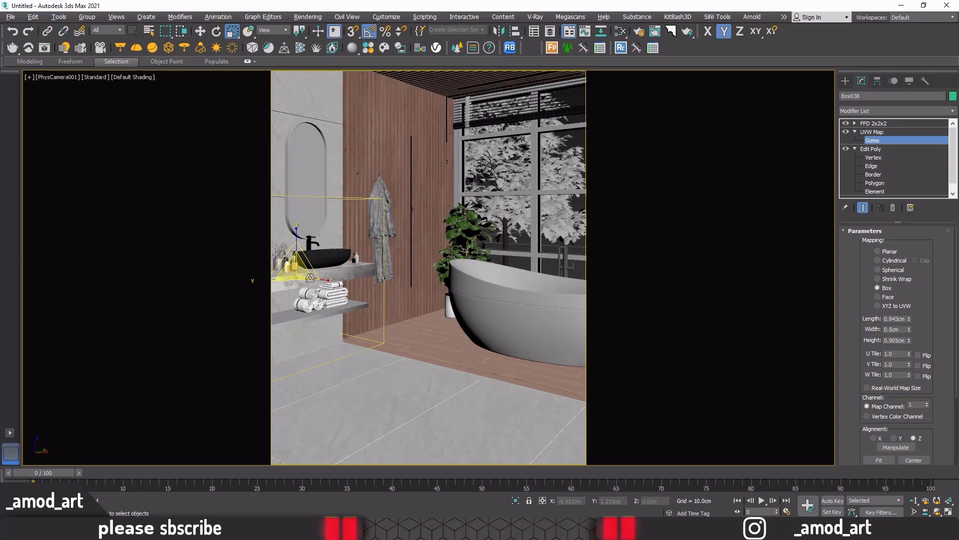
left_click(200, 31)
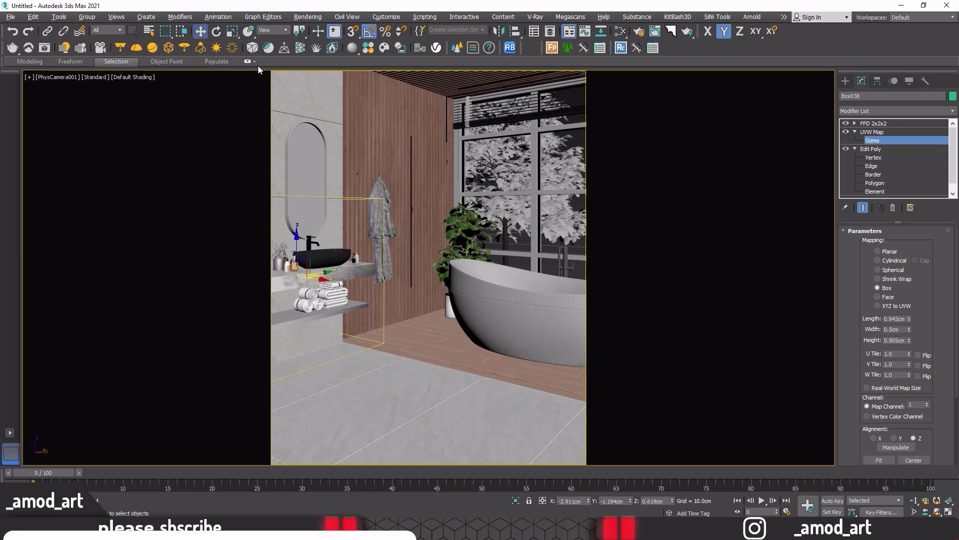
left_click(872, 131)
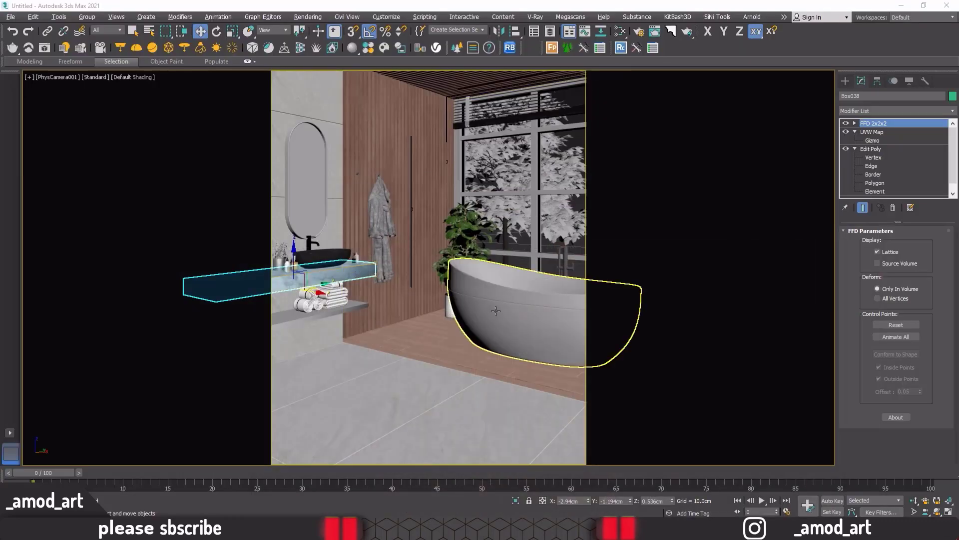
Select the bathtub and clone the marble material node tree in Slate.
left_click(496, 312)
left_click(620, 31)
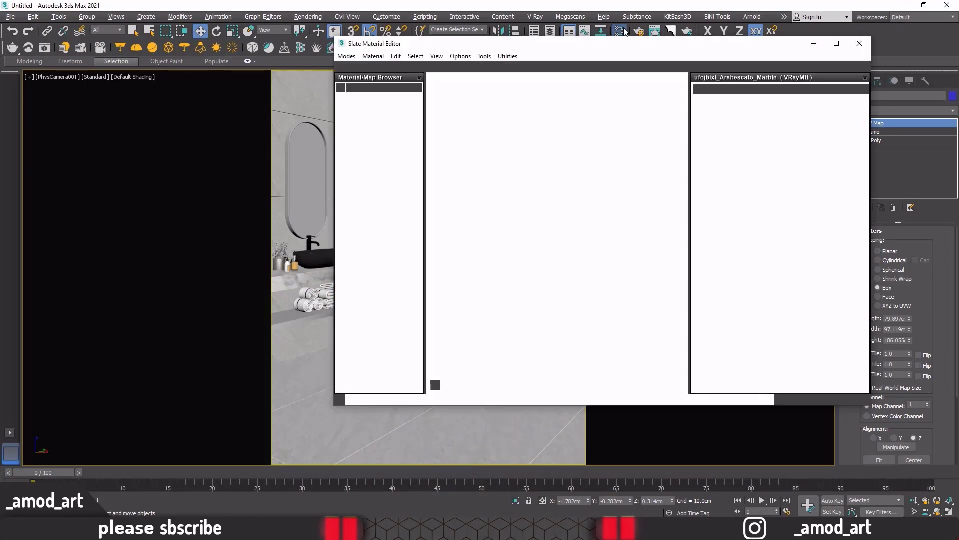
scroll(579, 207, "down", 2)
scroll(587, 185, "down", 1)
scroll(595, 165, "down", 1)
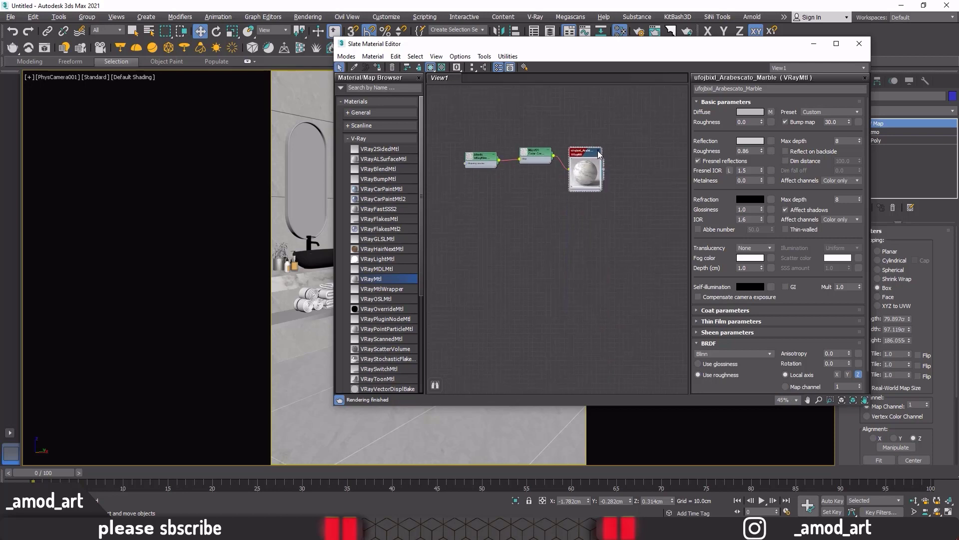
left_click(599, 153)
left_click(582, 159)
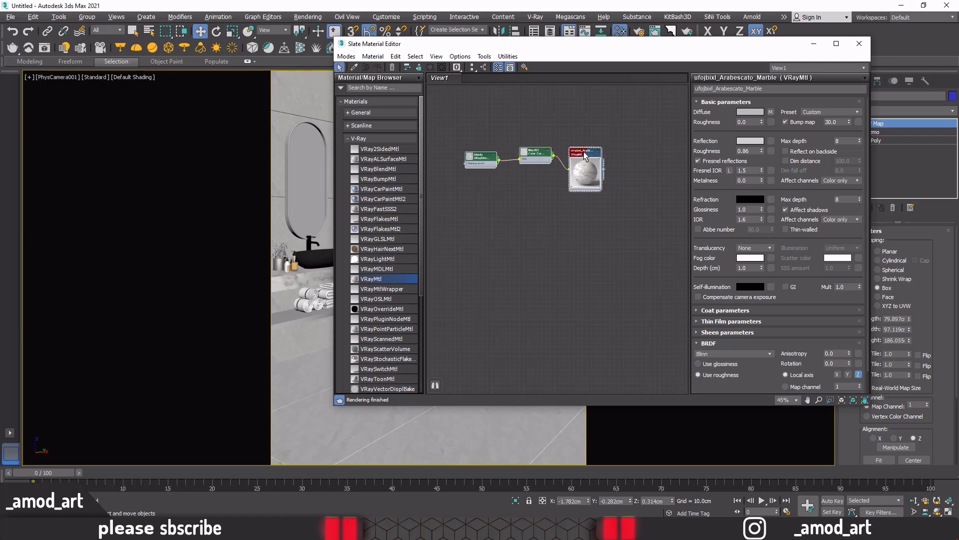
left_click_drag(586, 156, 586, 242, "shift")
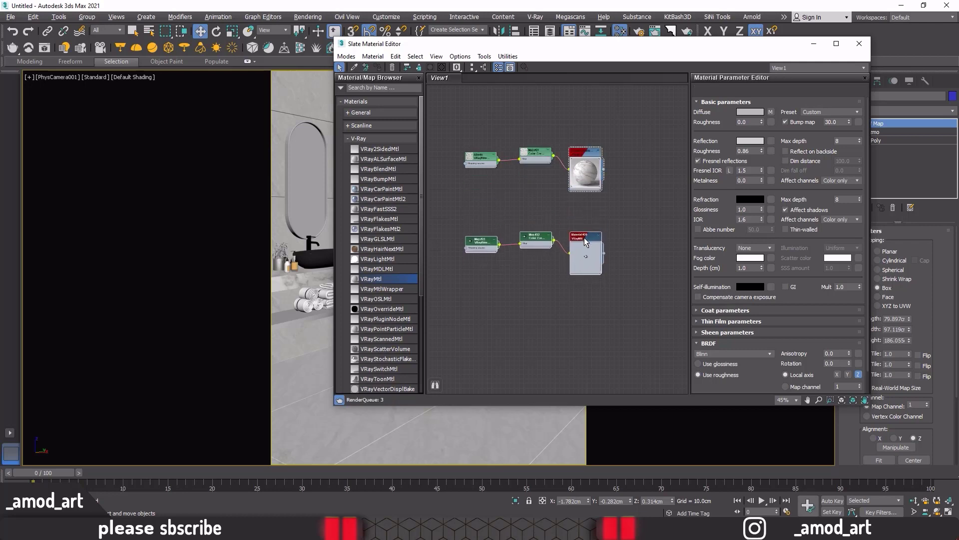
Set the cloned Color Correction map's gamma to 1.65.
scroll(549, 258, "up", 4)
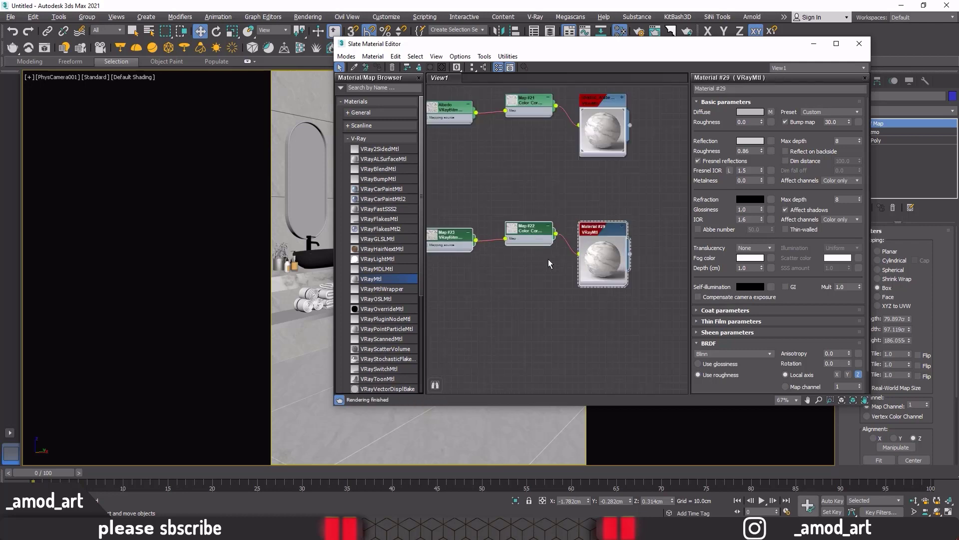
scroll(547, 259, "up", 1)
double_click(520, 226)
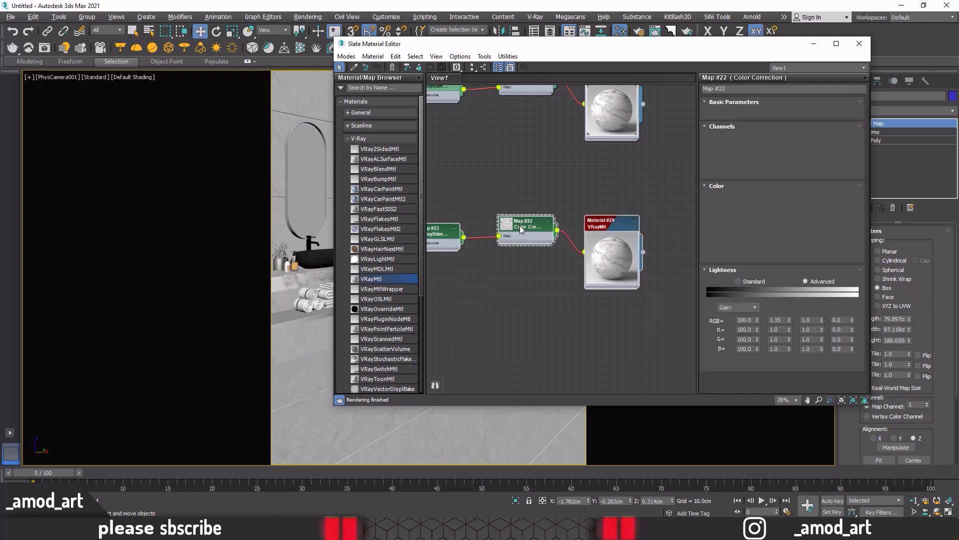
double_click(785, 320)
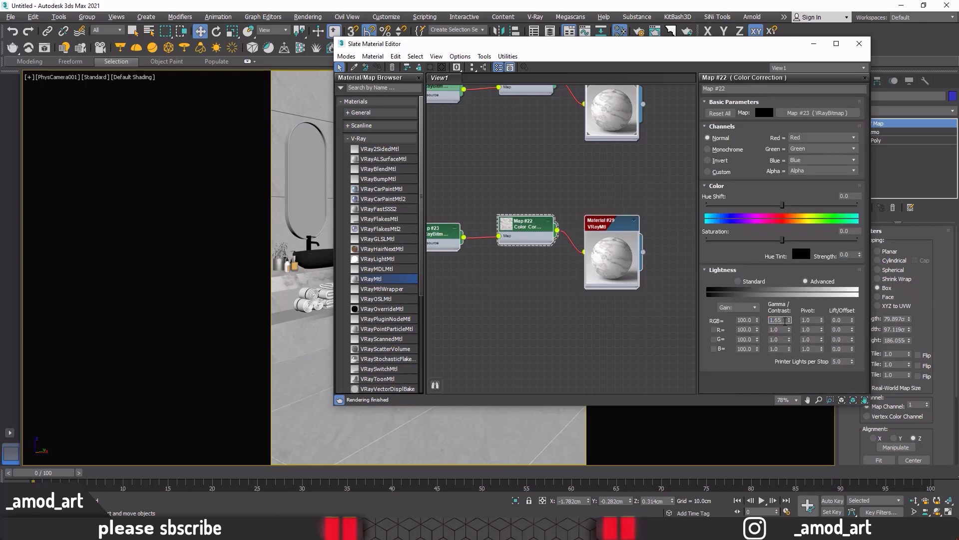
key("Return")
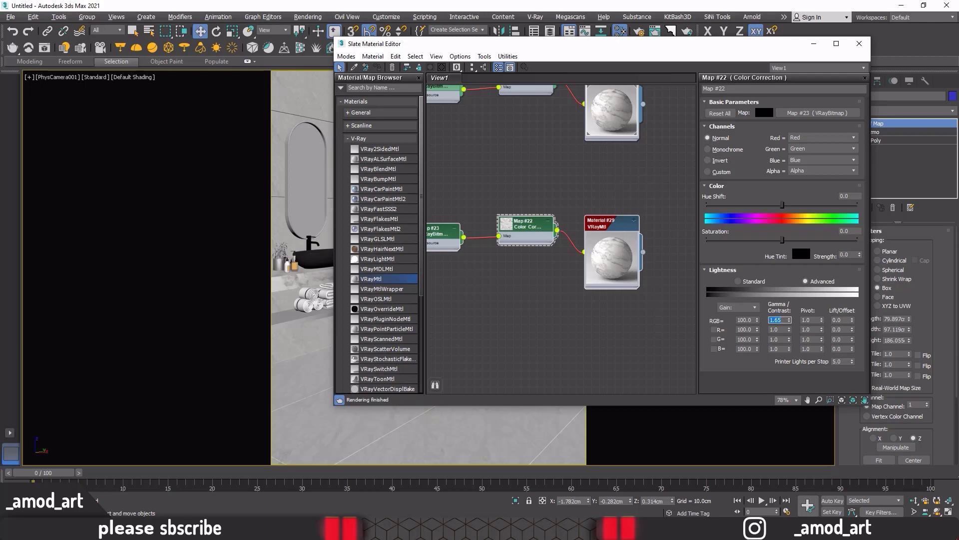
key("shift+q")
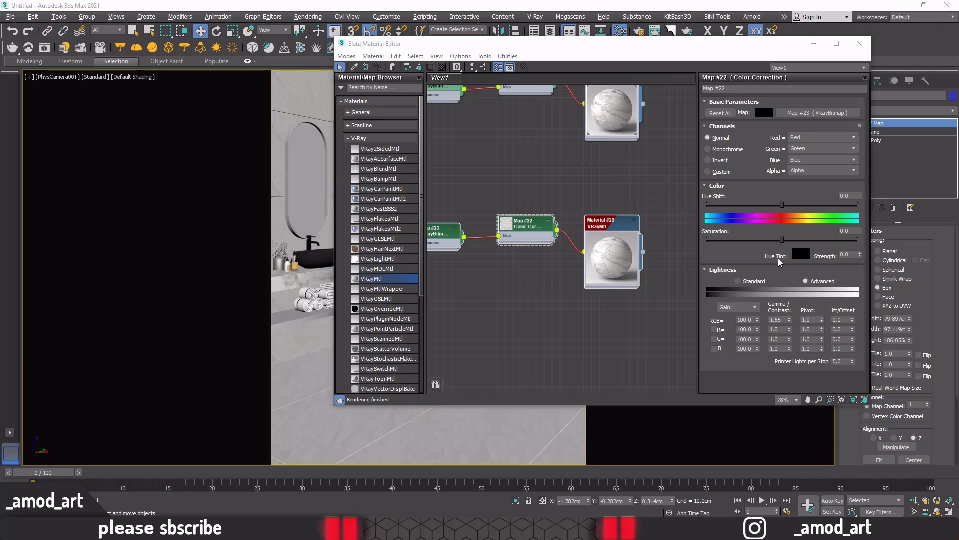
Lower the cloned marble's reflection roughness to 0.8 and reflection colour to 139.
double_click(605, 227)
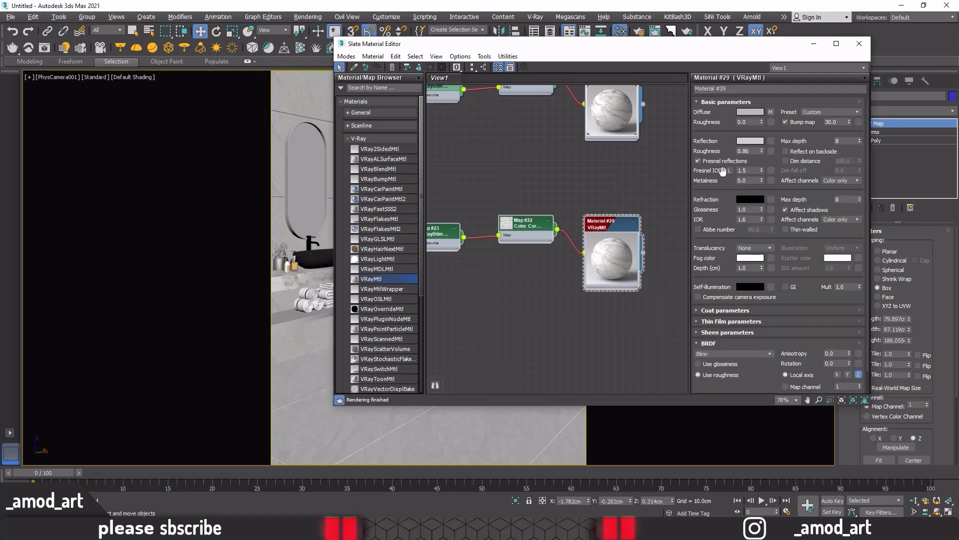
double_click(754, 151)
left_click(750, 141)
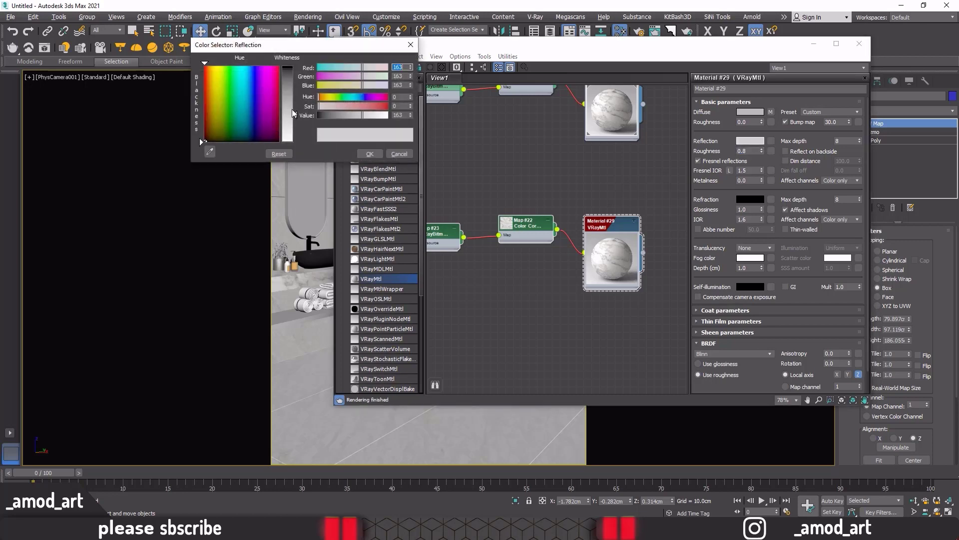
left_click_drag(294, 111, 294, 118)
left_click(370, 154)
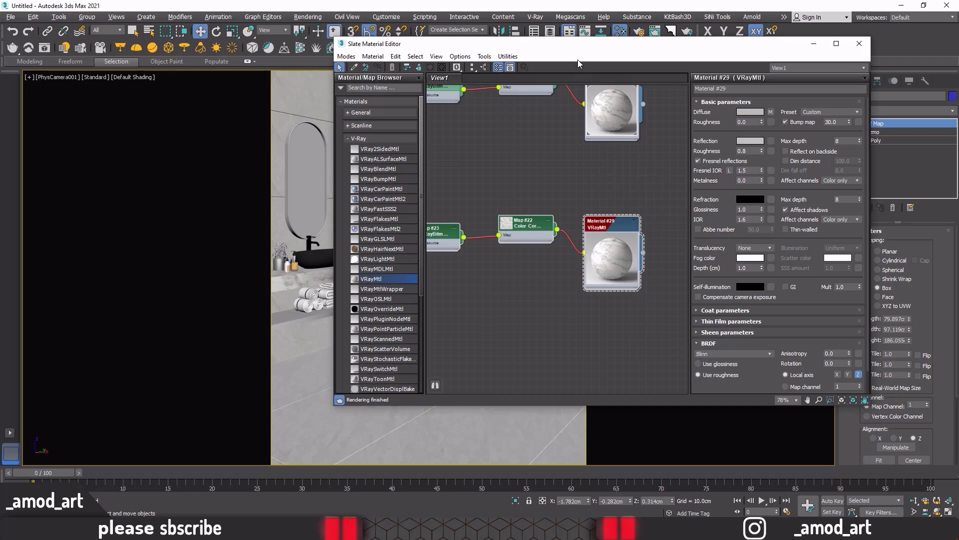
Assign the cloned marble material to the bathtub and close the material editor.
mouse_move(577, 59)
left_mouse_down()
mouse_move(535, 114)
mouse_move(799, 80)
left_mouse_up()
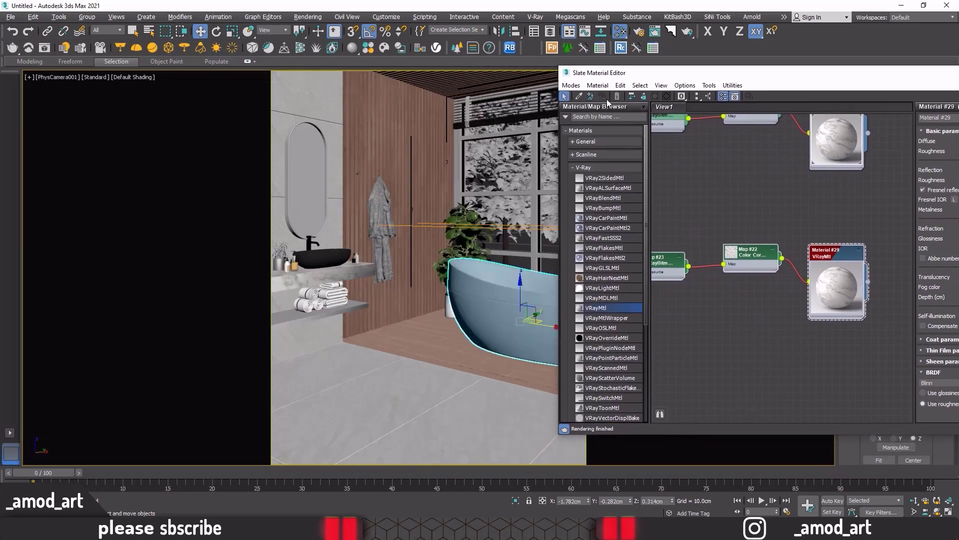
left_click(795, 327)
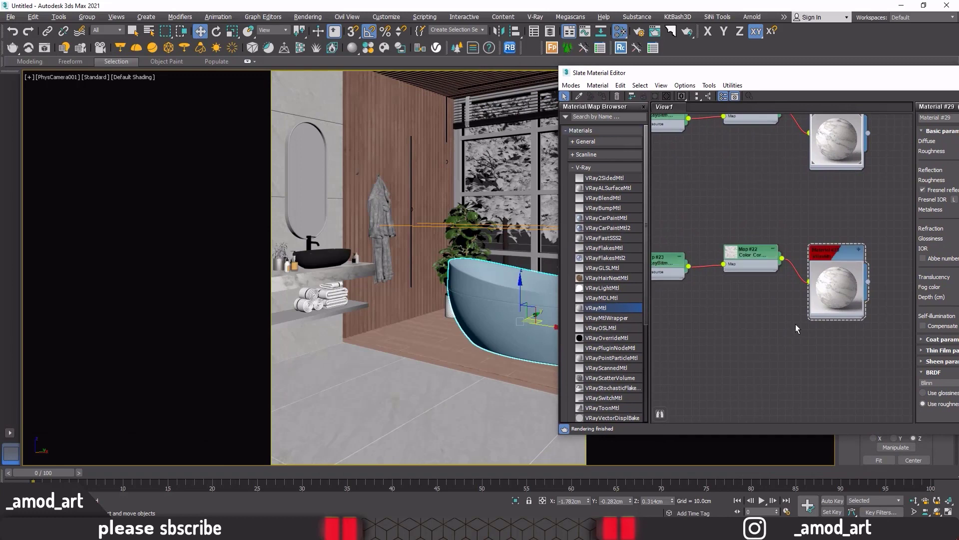
left_click(837, 252)
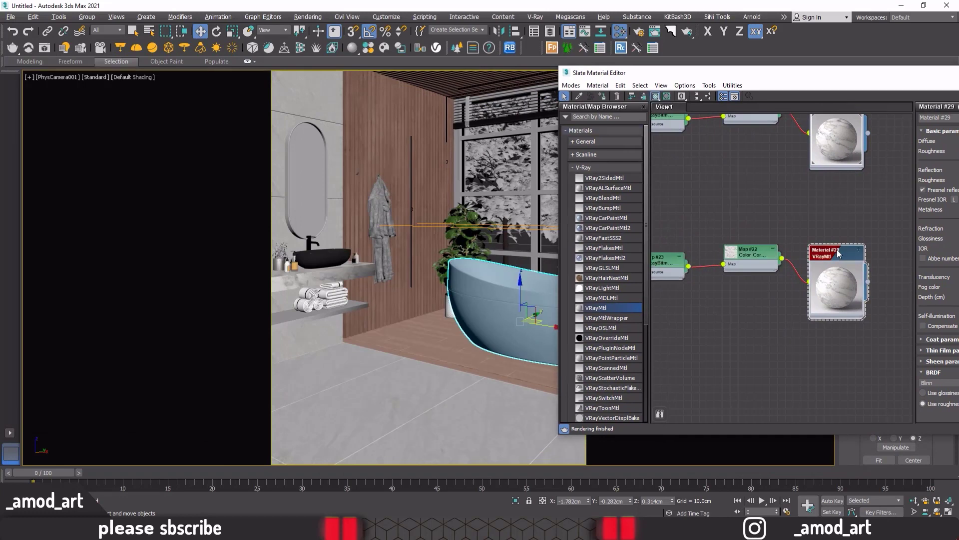
left_click(602, 97)
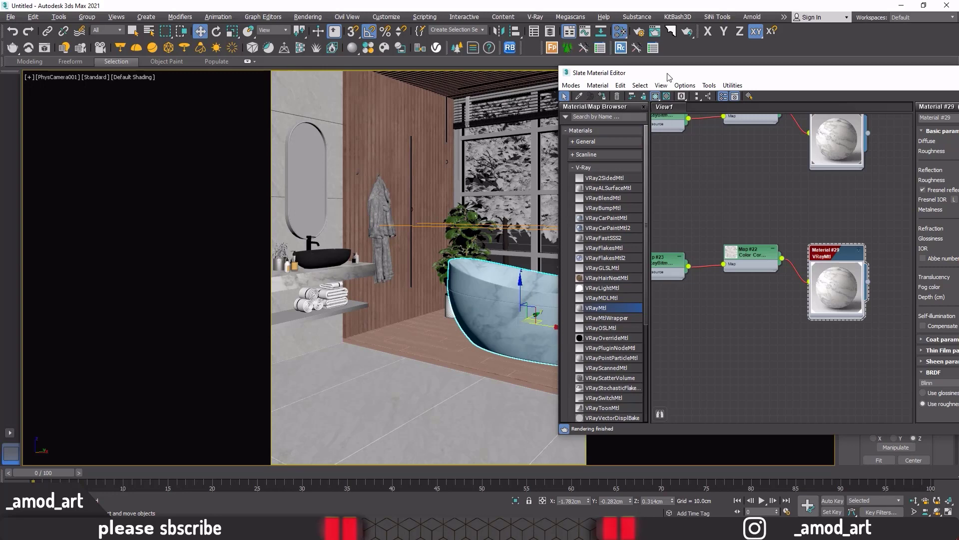
left_click_drag(664, 75, 406, 80)
left_click(825, 79)
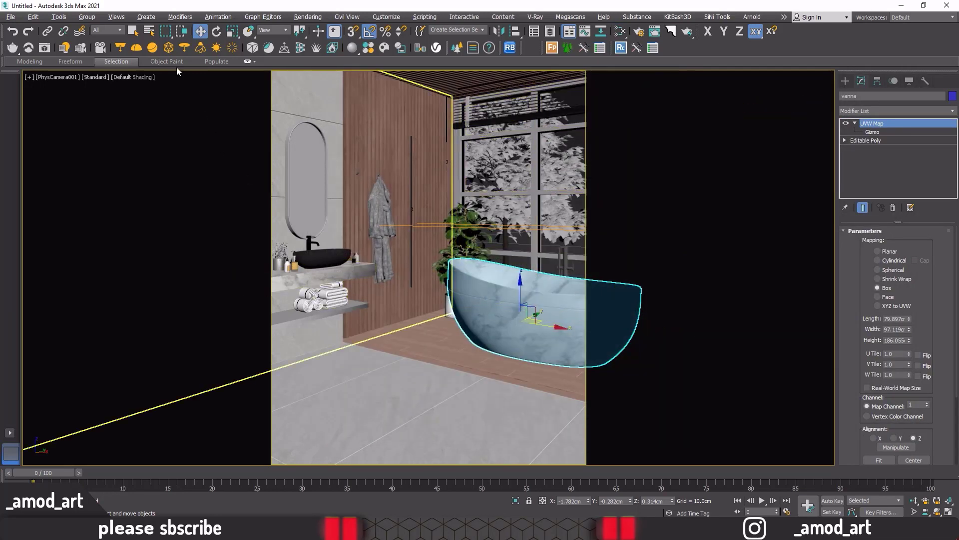
Production-render the bathroom, set VFB exposure 3.632 and contrast 0.095, then hide the reference photo.
left_click(42, 52)
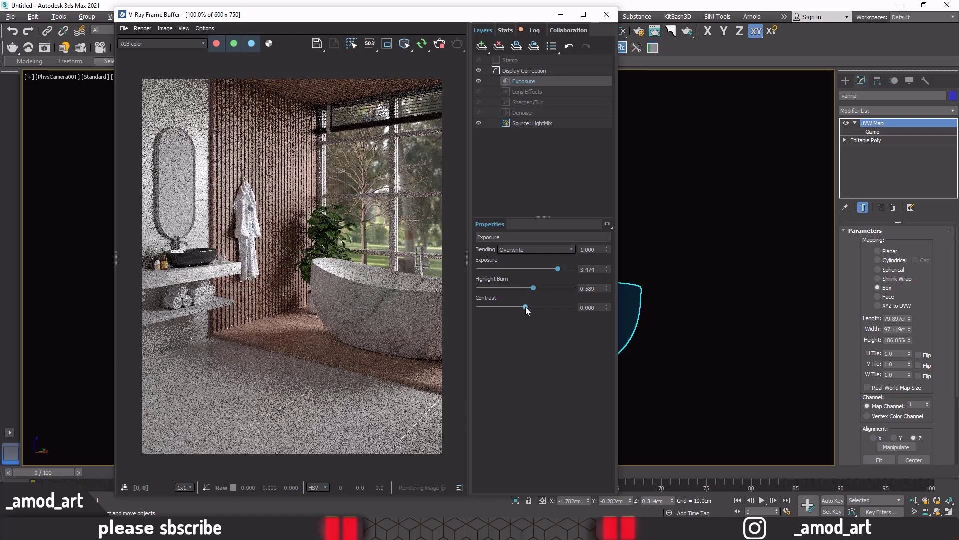
left_click_drag(525, 307, 531, 311)
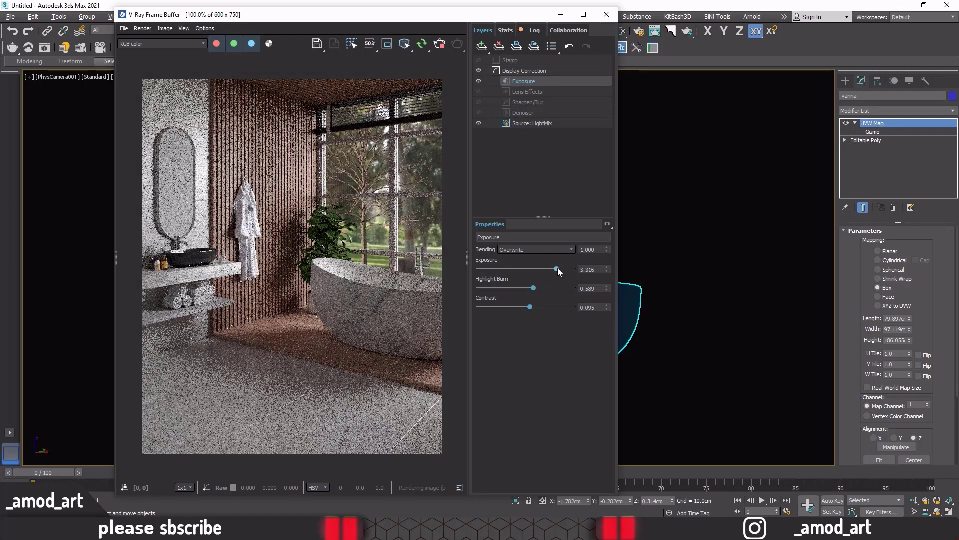
left_click_drag(558, 270, 560, 269)
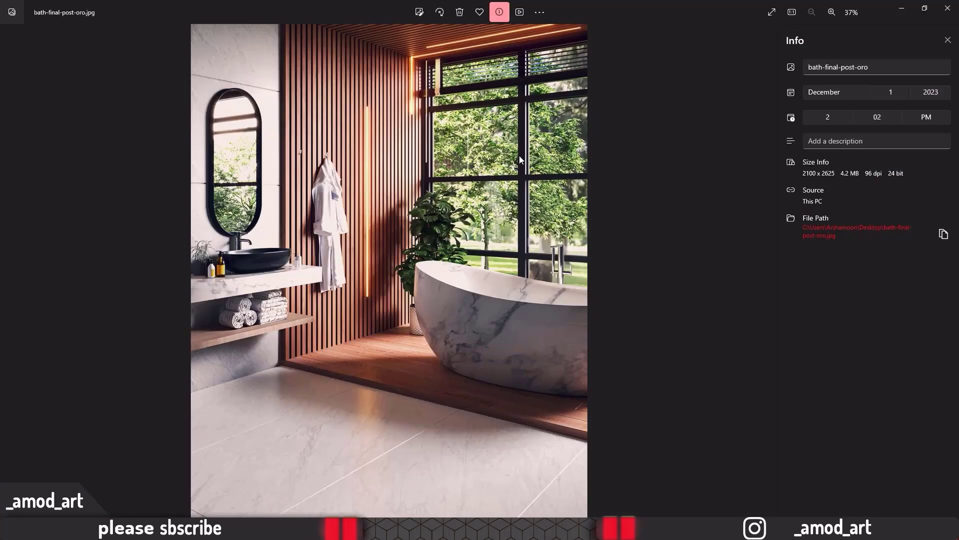
left_click(895, 10)
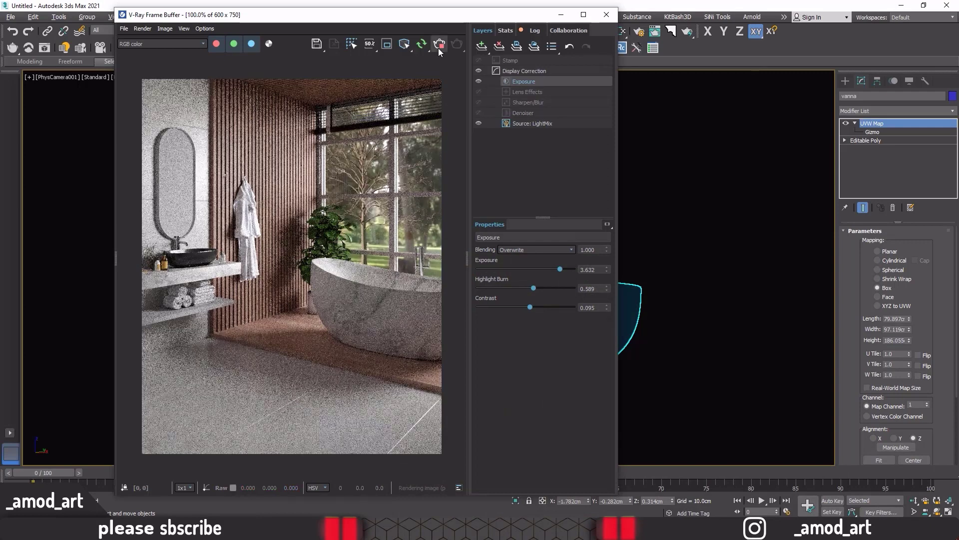
Close the frame buffer, select the lower shelf Box039 and bring up the Slate editor.
left_click(606, 14)
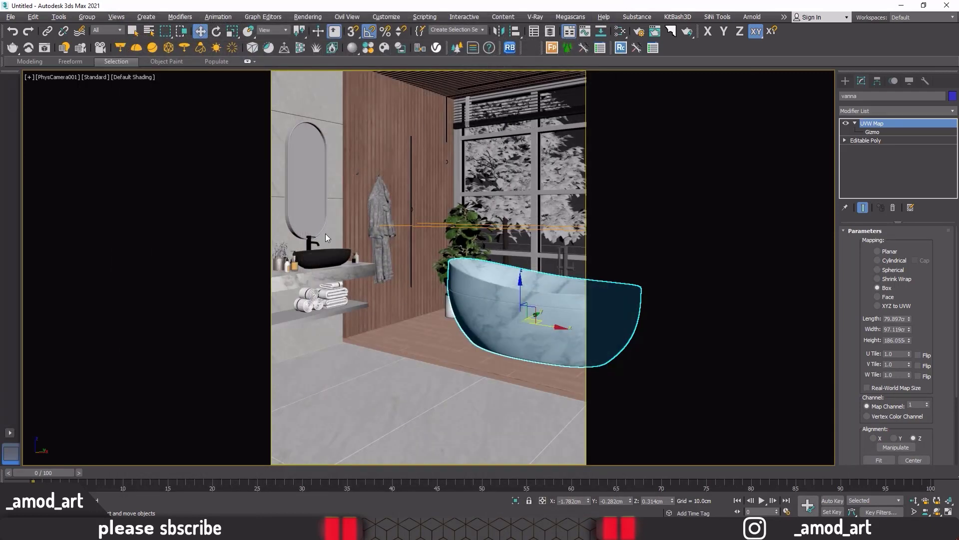
left_click(283, 319)
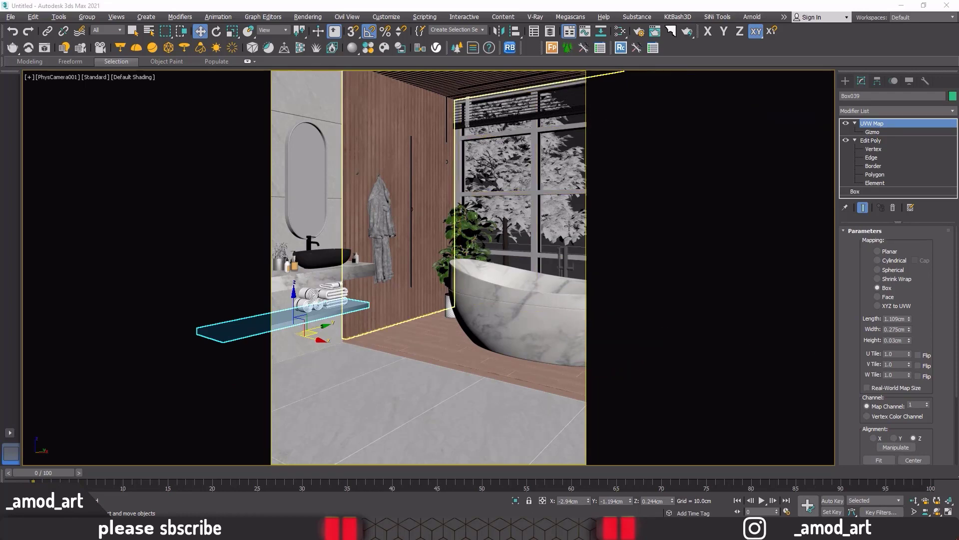
left_click(438, 48)
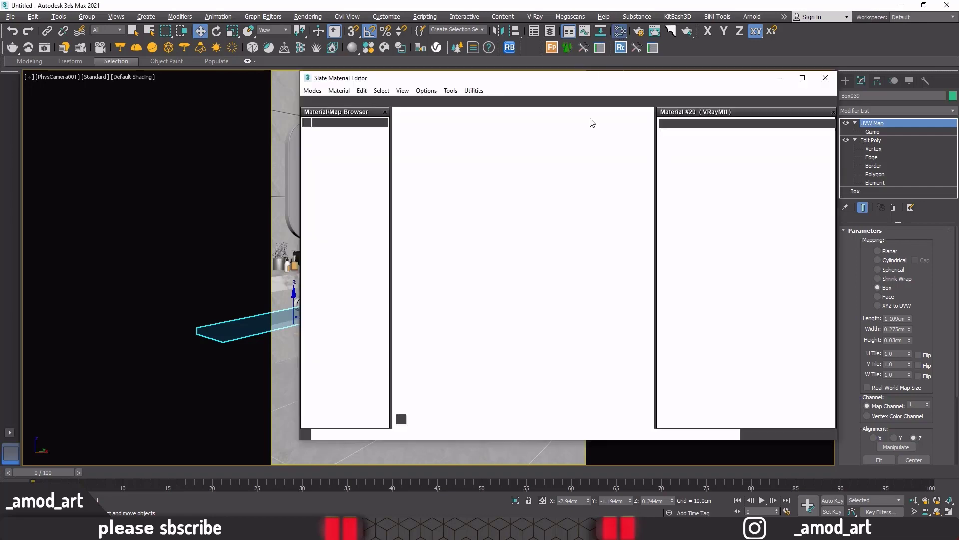
scroll(534, 224, "down", 2)
scroll(520, 225, "down", 2)
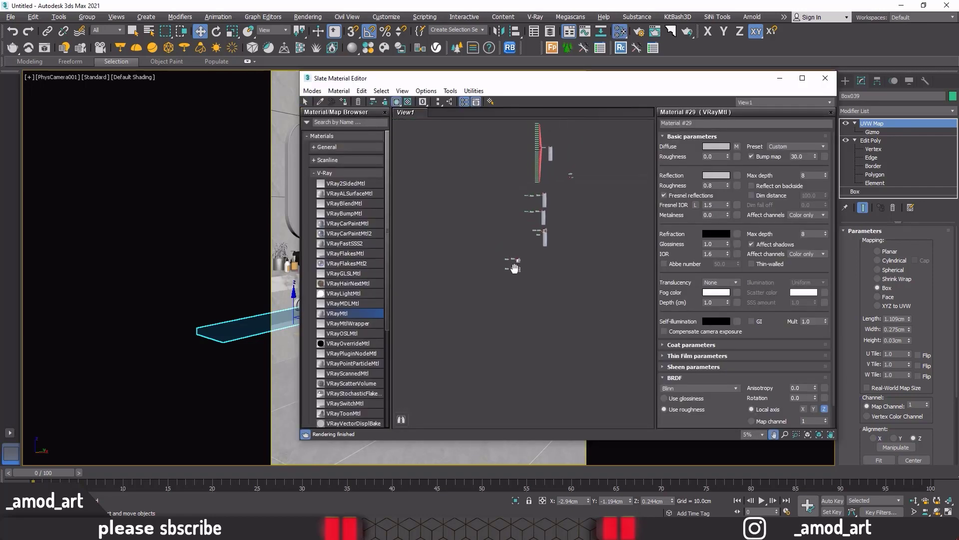
scroll(517, 265, "down", 2)
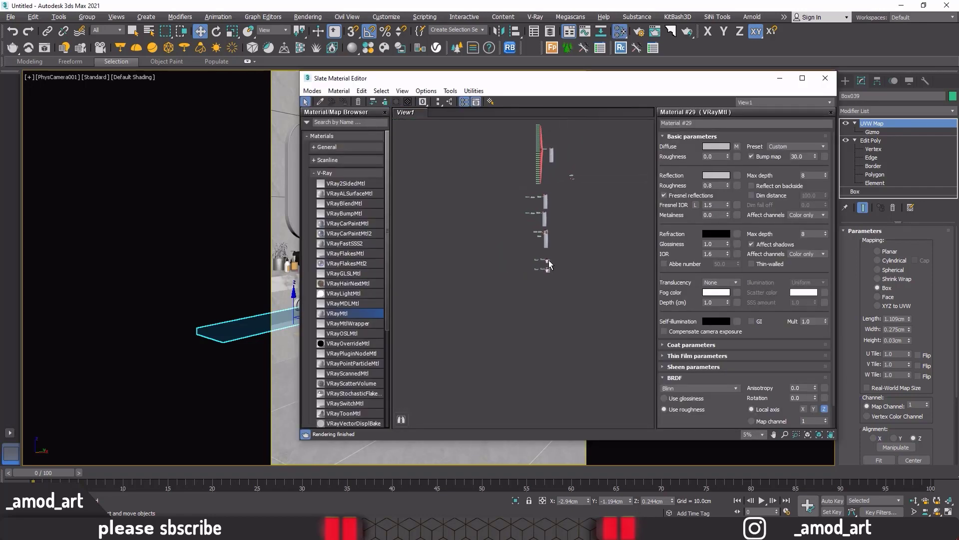
middle_click_drag(498, 220, 539, 256)
Apply Laminate_D01 from the V-Ray Material Library to the selected shelf.
left_click(367, 49)
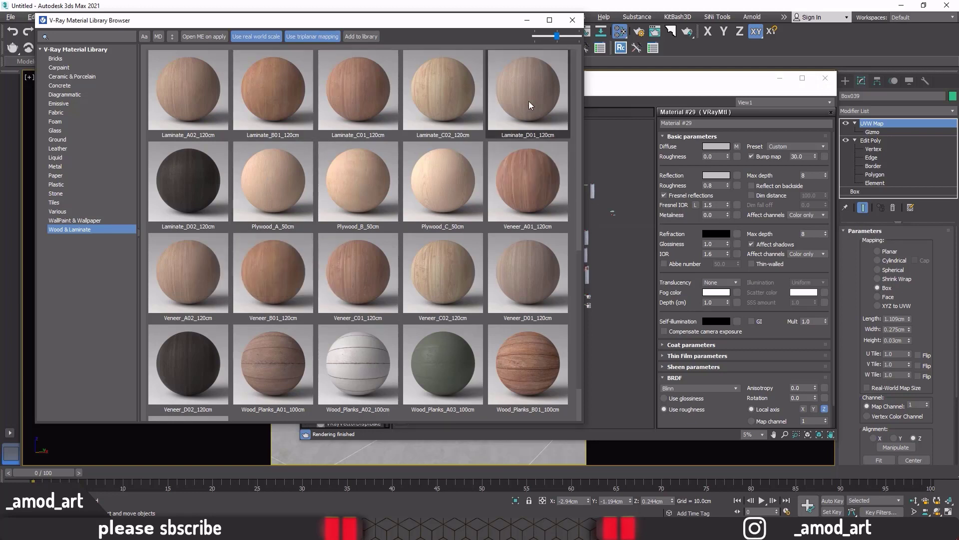
right_click(515, 89)
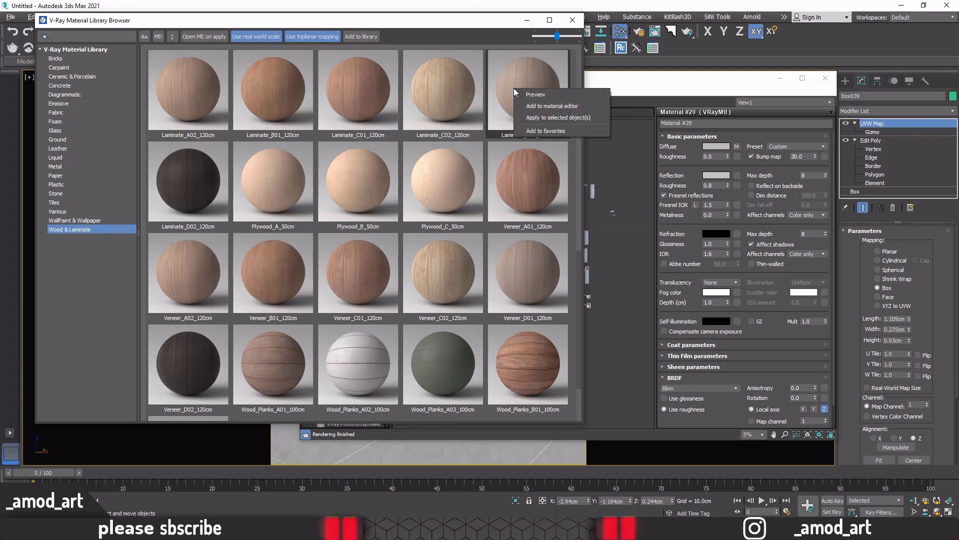
left_click(536, 105)
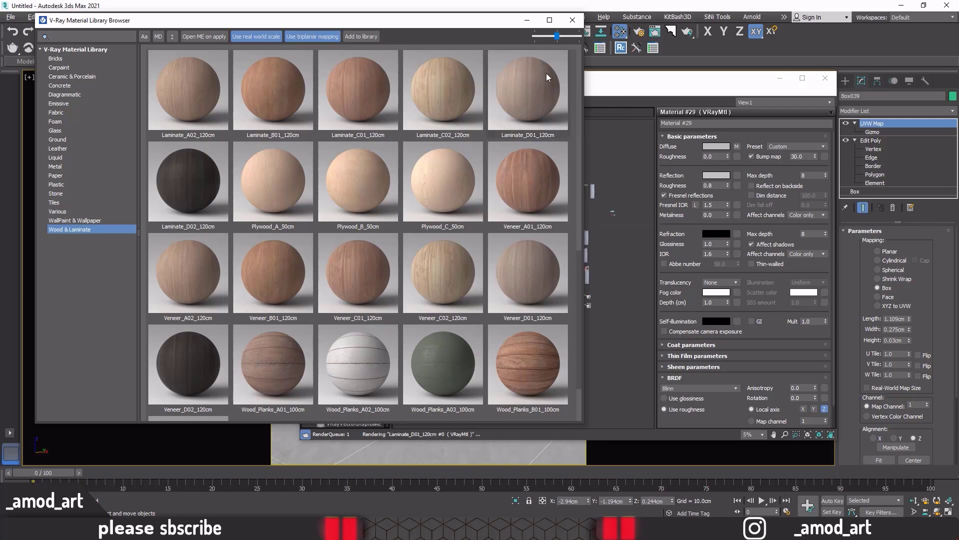
left_click(573, 20)
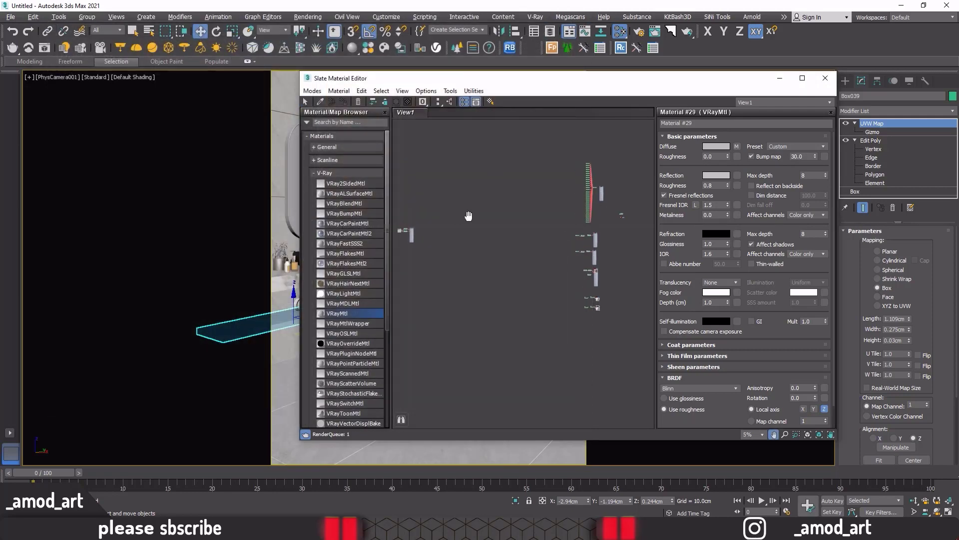
Maximize the Slate editor and delete the laminate's triplanar map node.
middle_click_drag(403, 231, 432, 229)
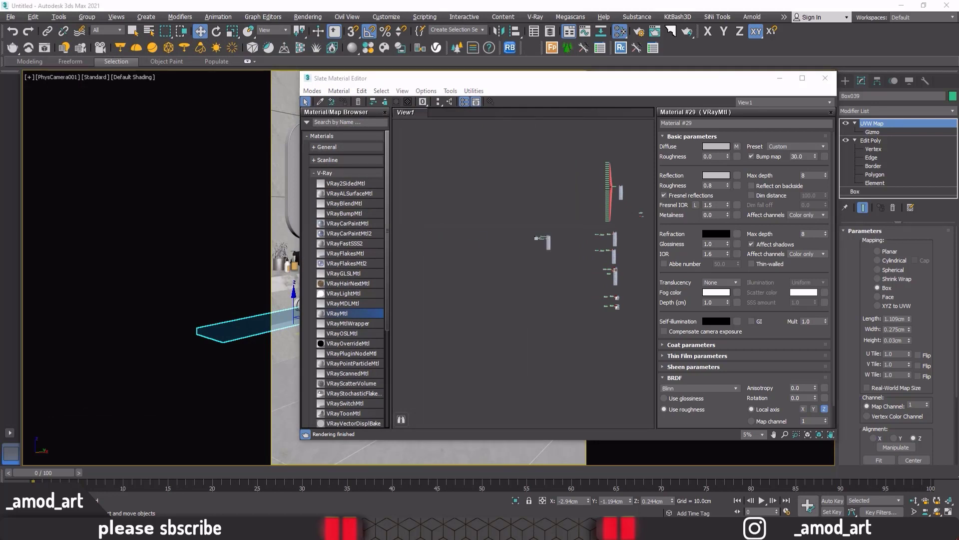
scroll(526, 253, "up", 5)
scroll(524, 171, "up", 4)
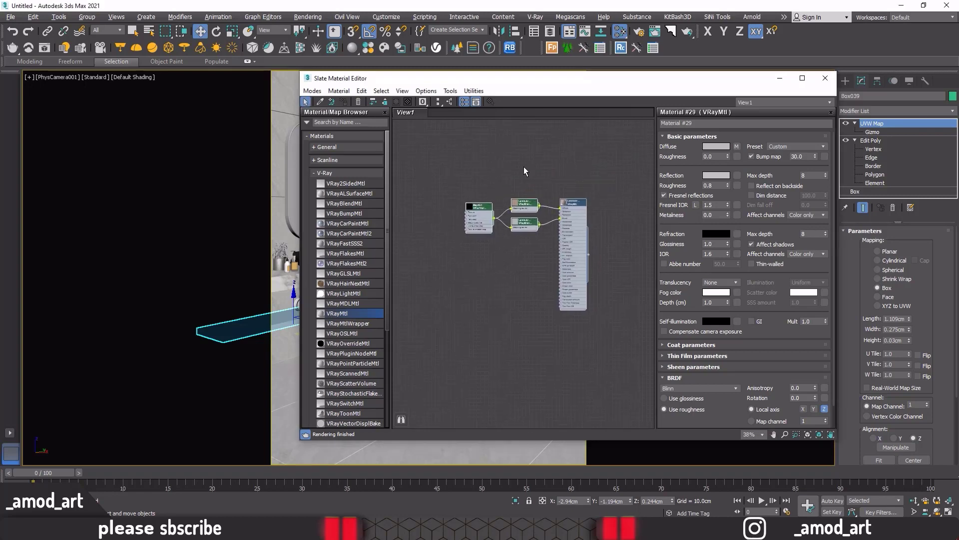
double_click(544, 80)
scroll(490, 271, "up", 2)
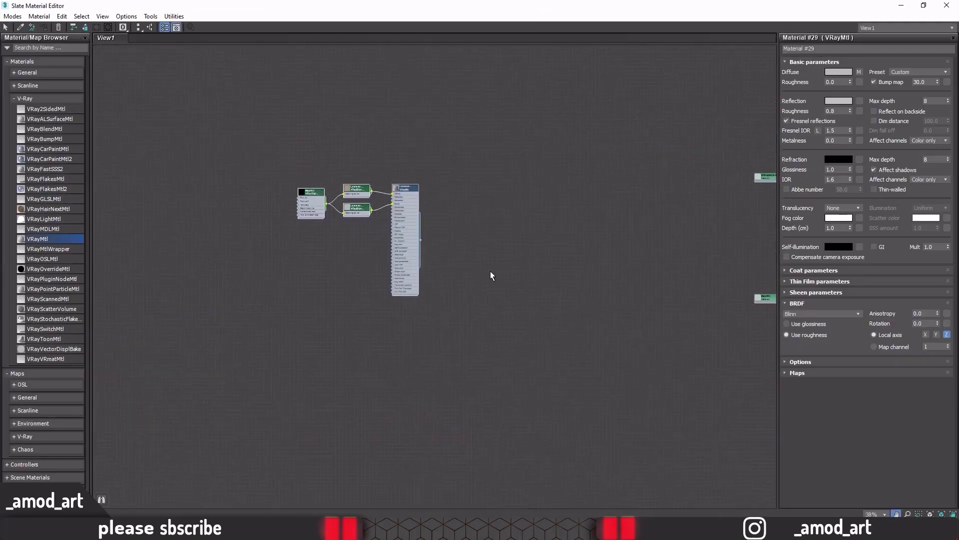
scroll(390, 202, "up", 2)
middle_click_drag(389, 202, 396, 228)
left_click_drag(260, 147, 292, 253)
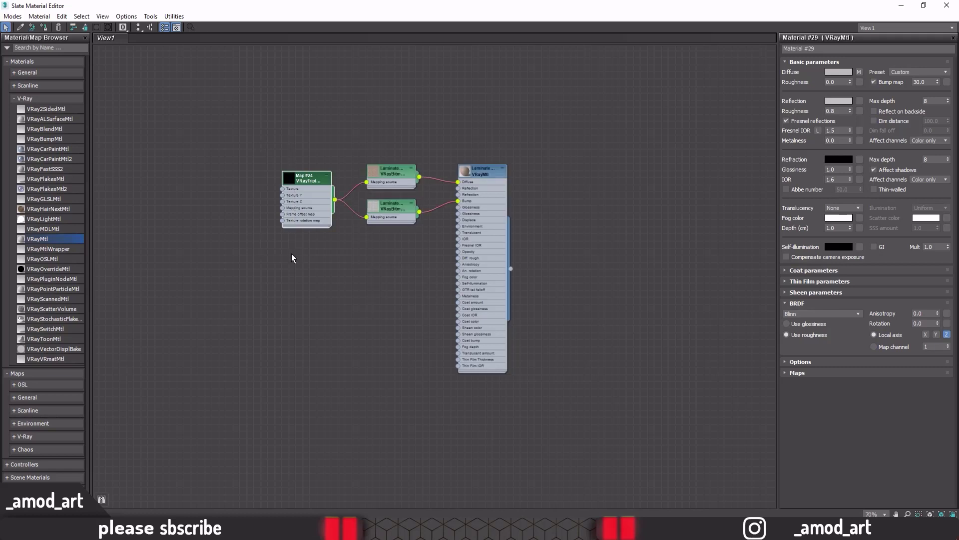
key("Delete")
Insert a Color Correction node between the laminate colour bitmap and the VRayMtl Diffuse.
scroll(390, 249, "up", 2)
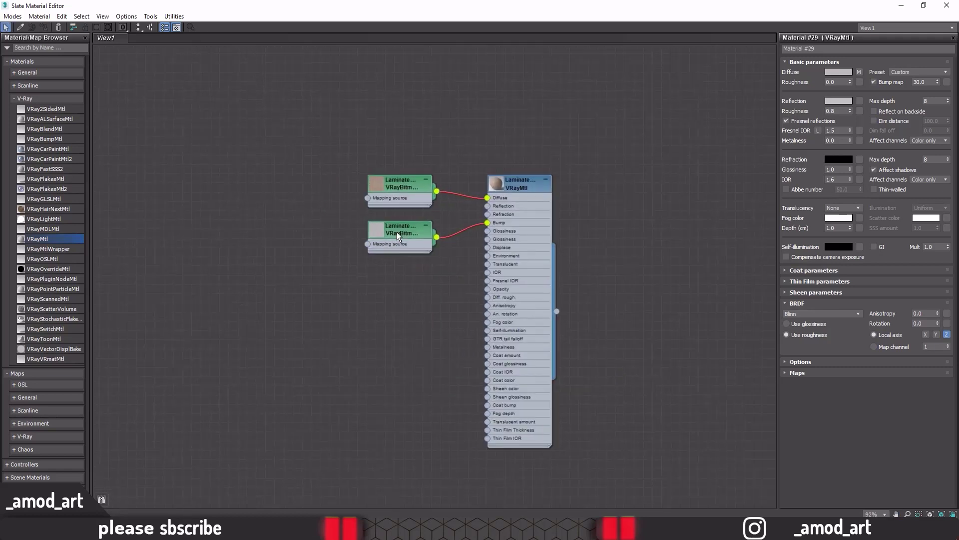
left_click_drag(396, 232, 388, 249)
mouse_move(397, 195)
left_mouse_down()
mouse_move(306, 171)
mouse_move(286, 177)
left_mouse_up()
right_click(382, 152)
mouse_move(406, 168)
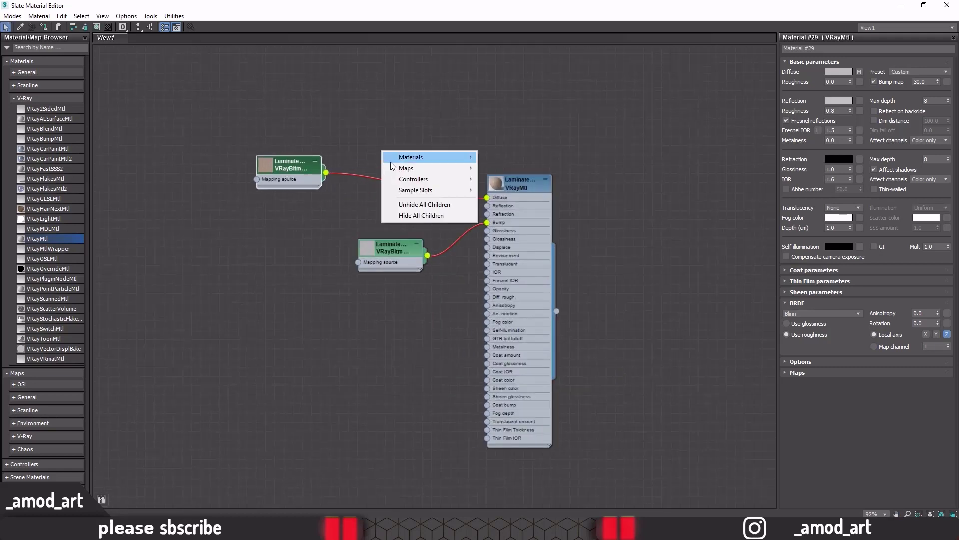
mouse_move(508, 179)
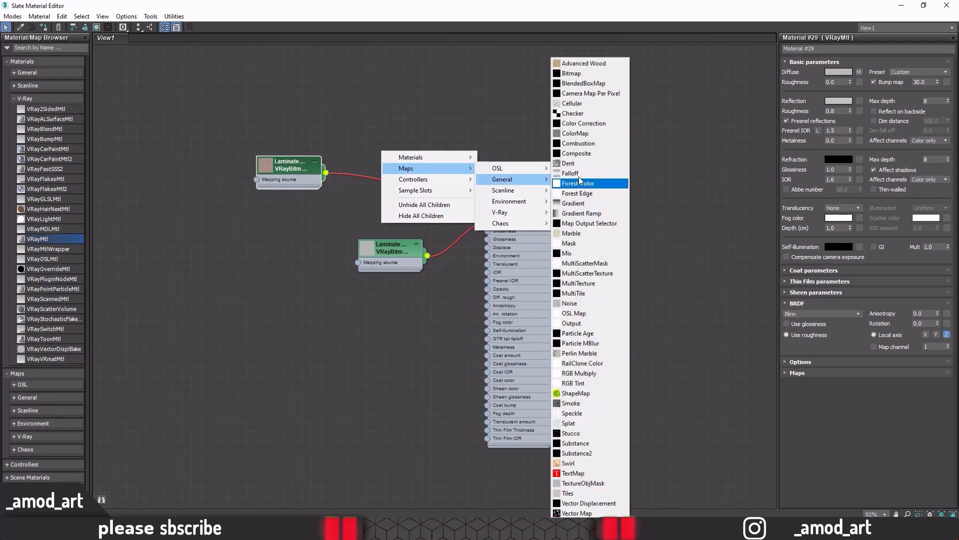
left_click(580, 125)
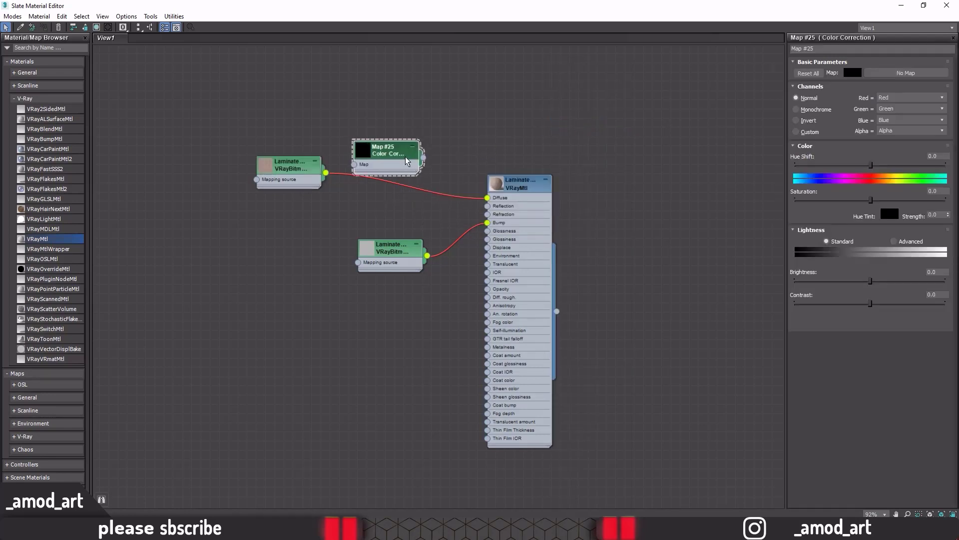
left_click_drag(382, 148, 401, 156)
left_click_drag(488, 200, 368, 171)
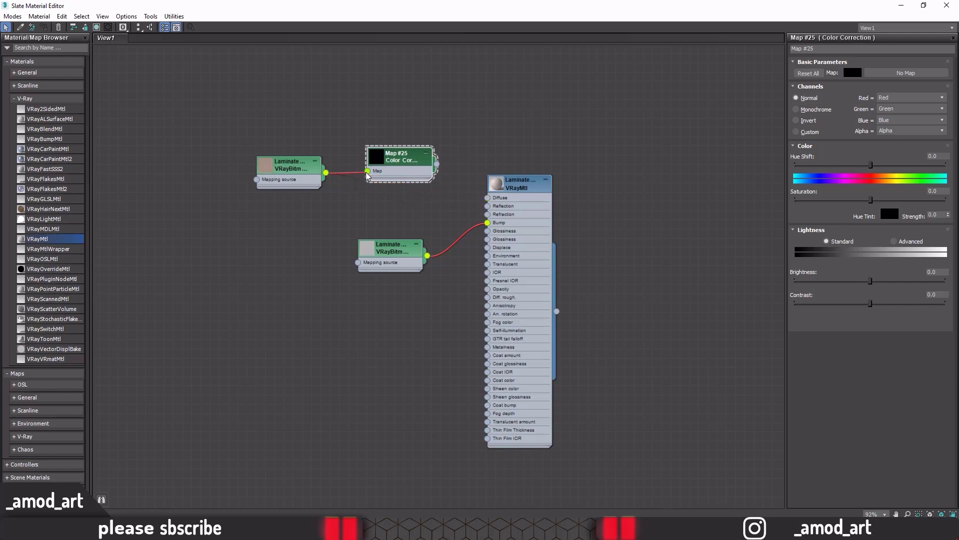
left_click_drag(436, 164, 487, 198)
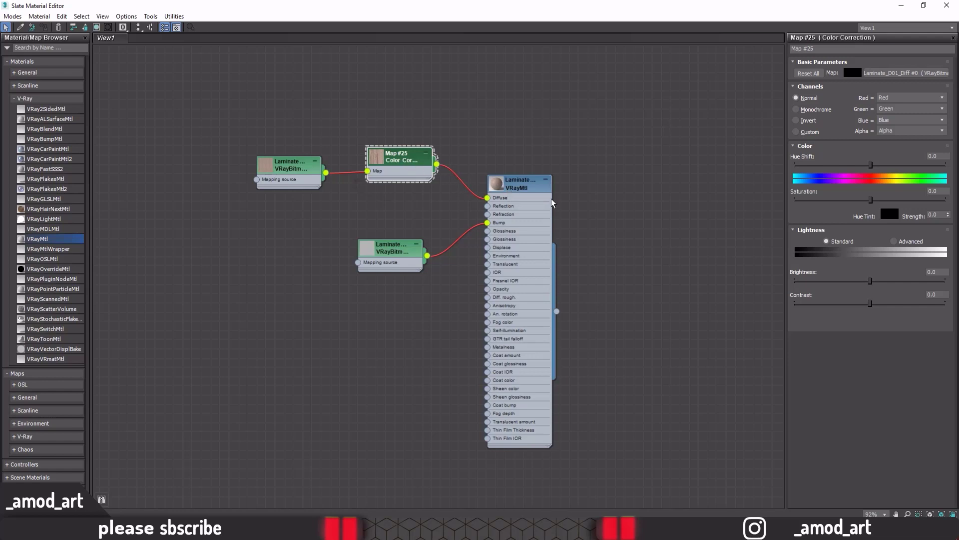
Set the colour correction saturation to 7.0 and switch lightness to Advanced.
left_click(940, 193)
type("7")
key("Return")
left_click(894, 242)
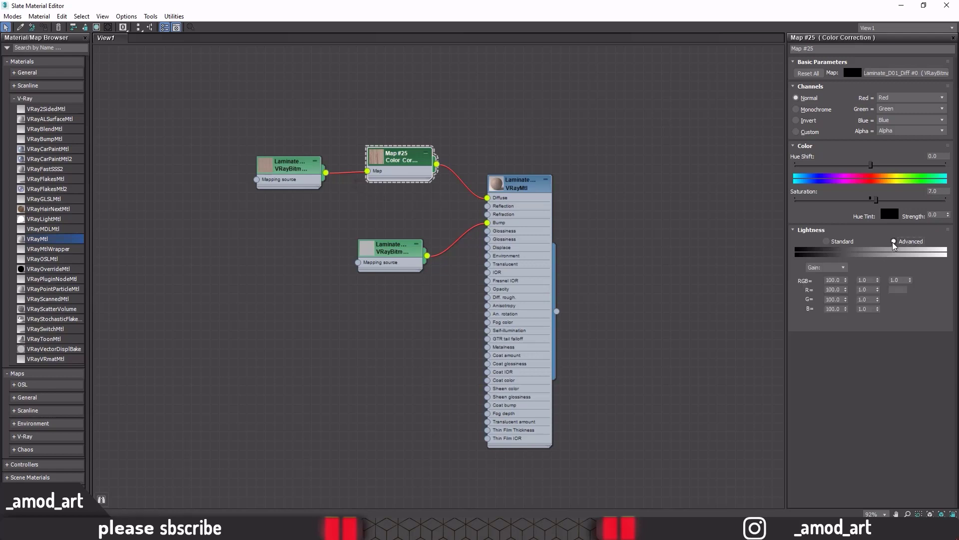
left_click(870, 280)
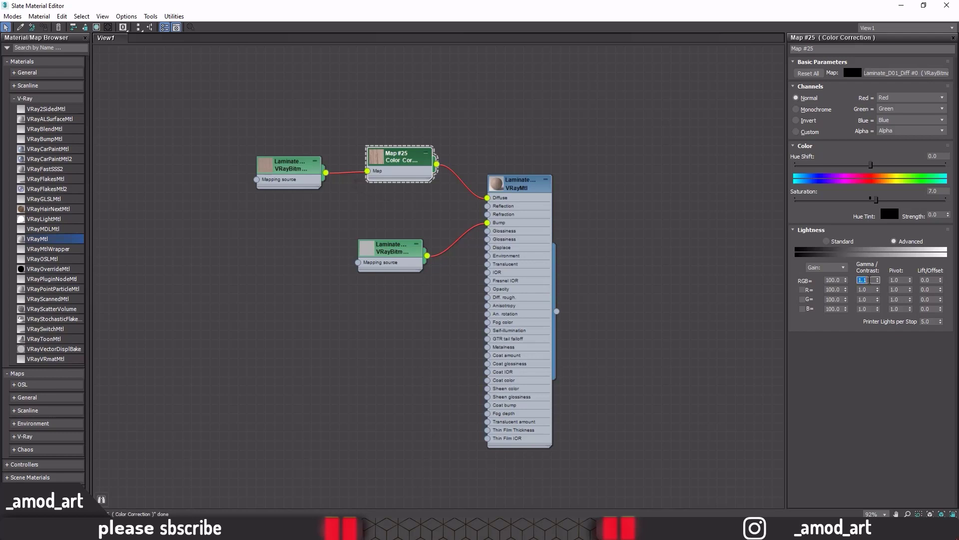
Commit colour-correction gamma 1.1, set the laminate BRDF to Blinn and bump to 4.0.
double_click(506, 180)
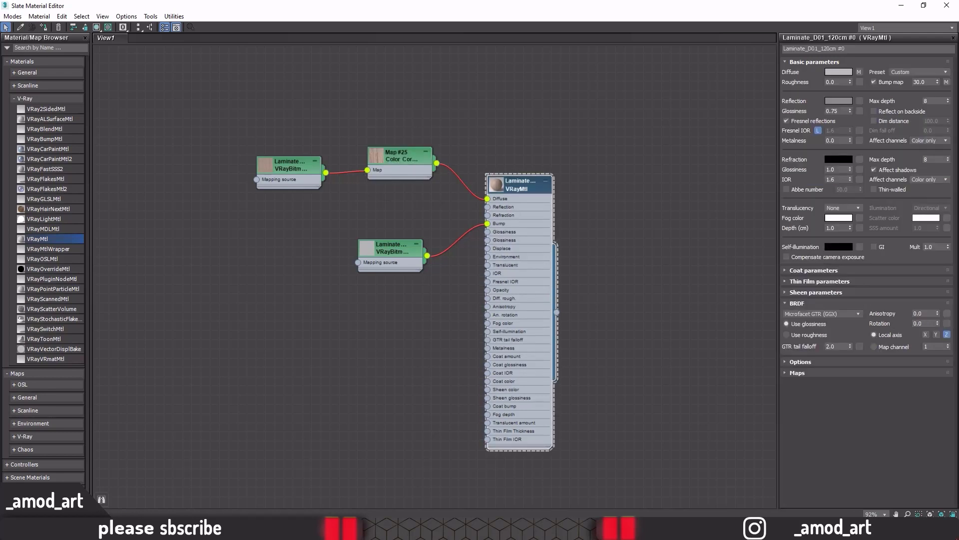
left_click(801, 315)
left_click(799, 331)
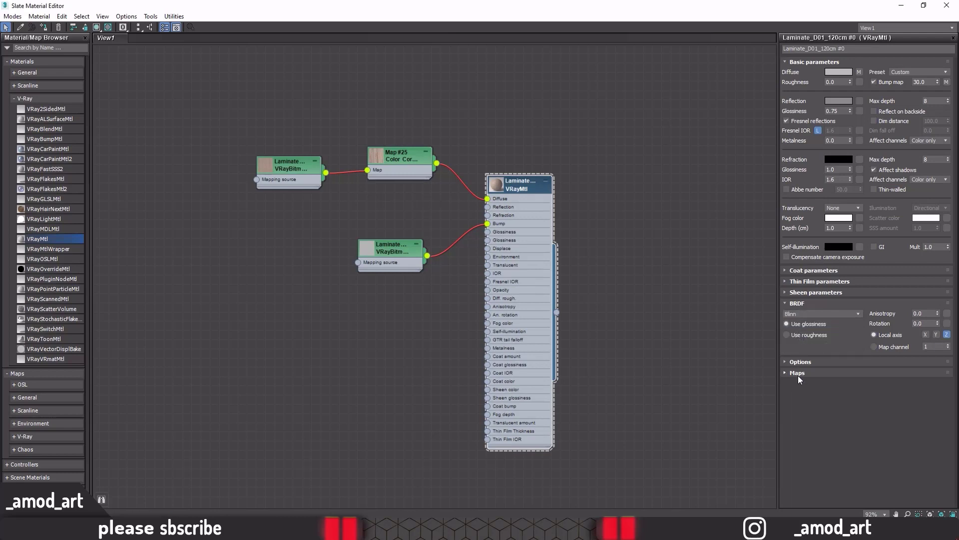
left_click(796, 372)
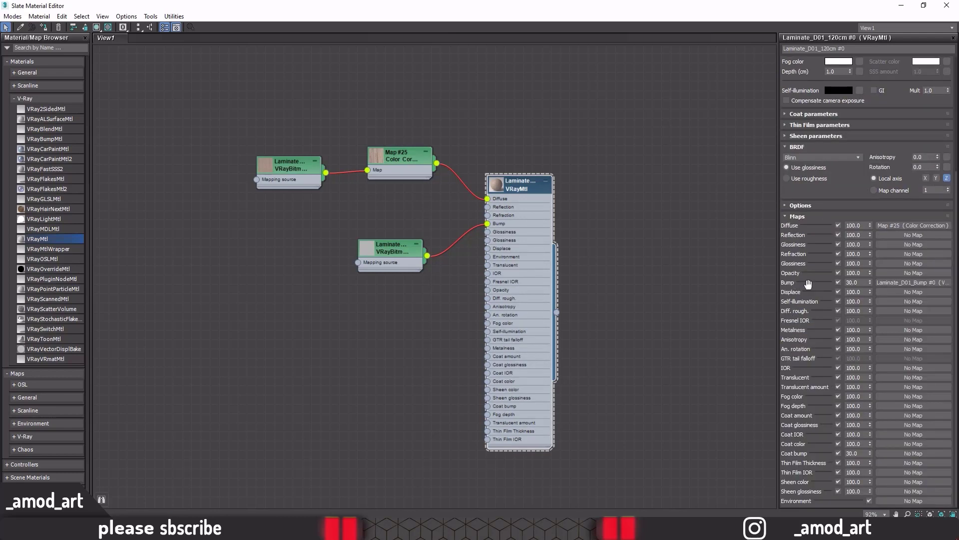
left_click_drag(862, 283, 839, 282)
type("4")
Brighten the laminate reflection to 87, set glossiness 0.6, and shrink the Slate window.
scroll(809, 285, "up", 3)
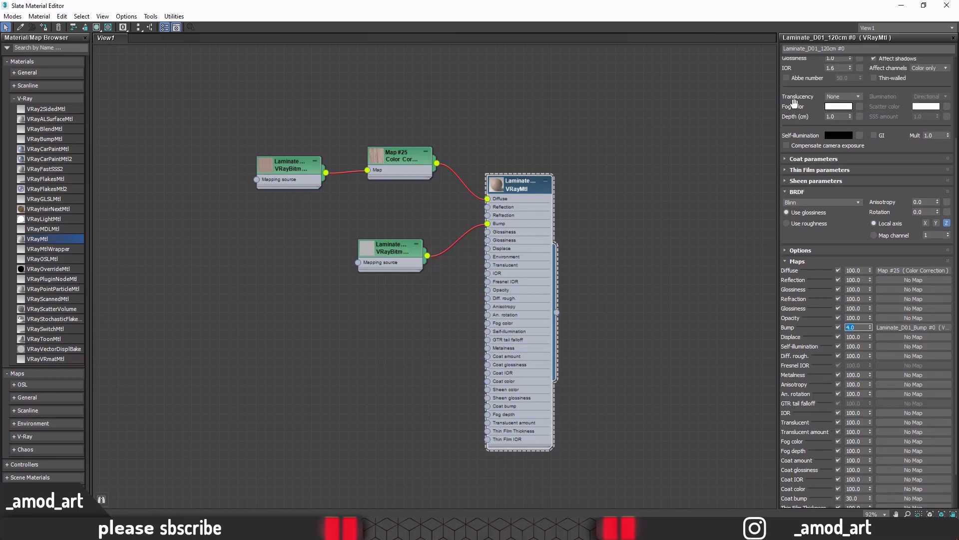
scroll(794, 102, "up", 4)
scroll(794, 102, "up", 3)
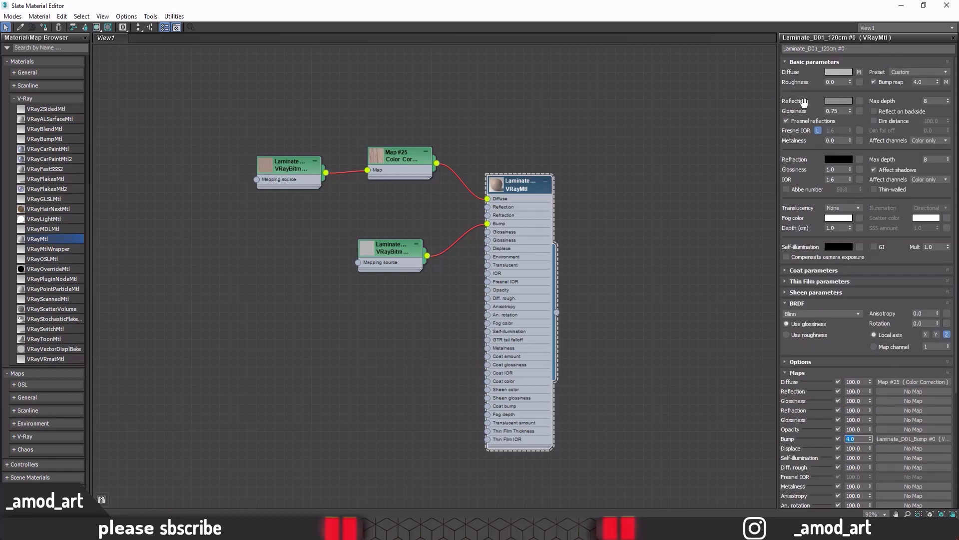
left_click(829, 100)
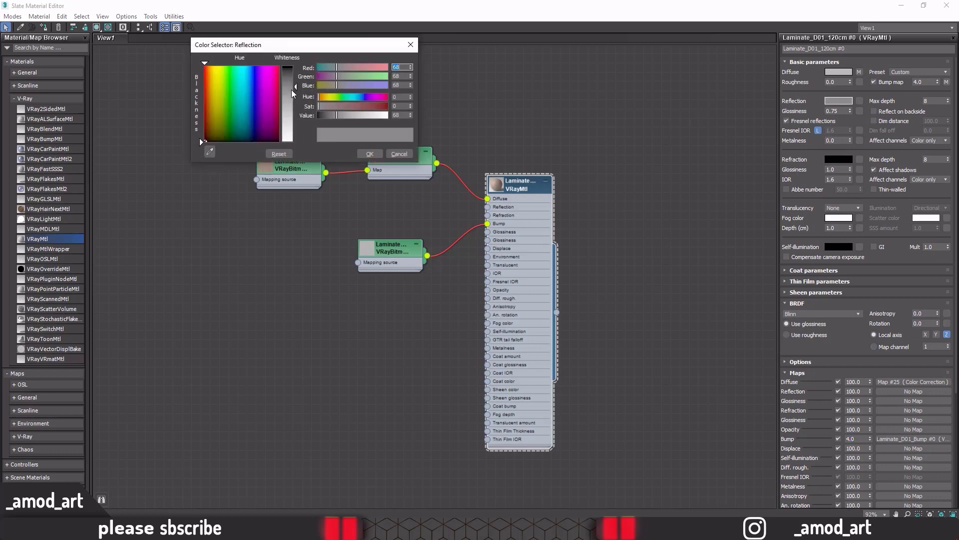
left_click_drag(291, 89, 296, 97)
left_click(366, 154)
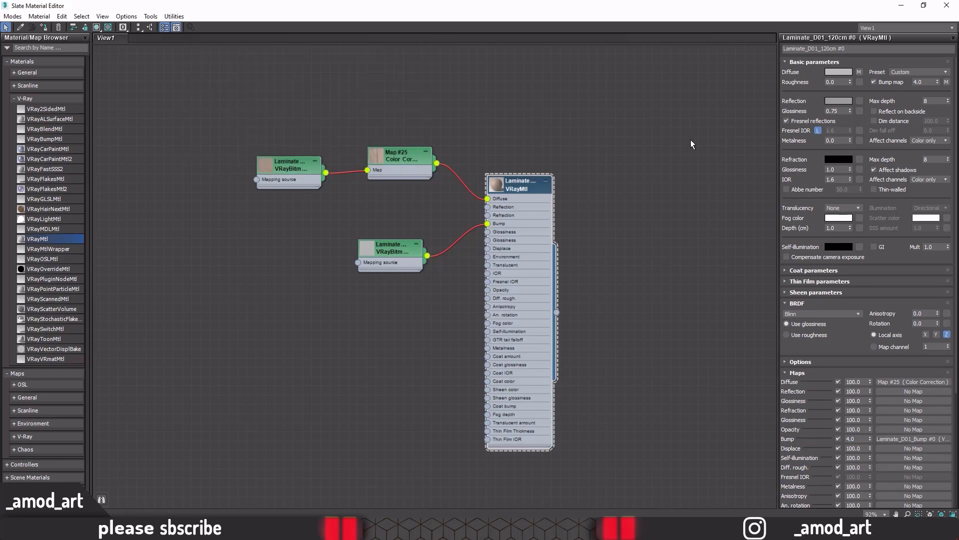
double_click(843, 111)
type("0.6")
left_click_drag(515, 187, 524, 170)
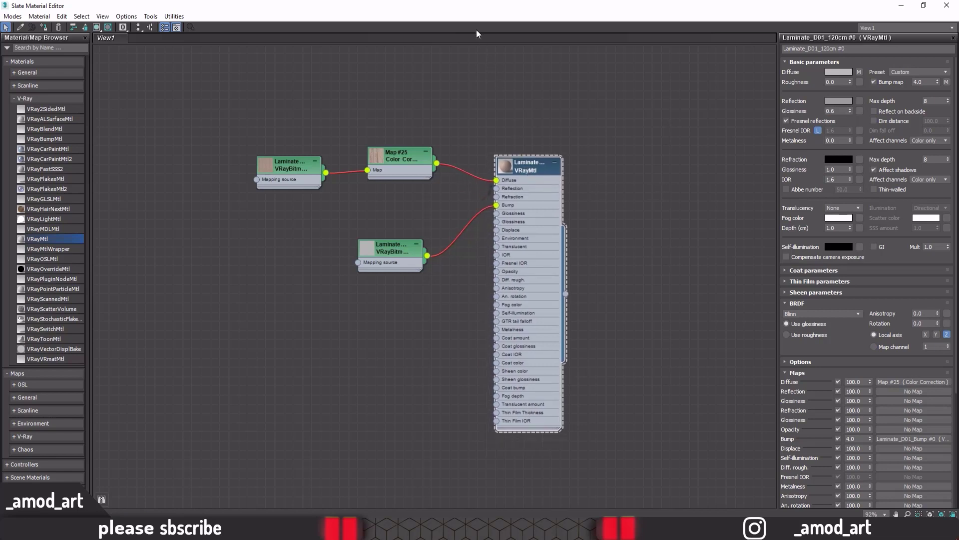
double_click(521, 13)
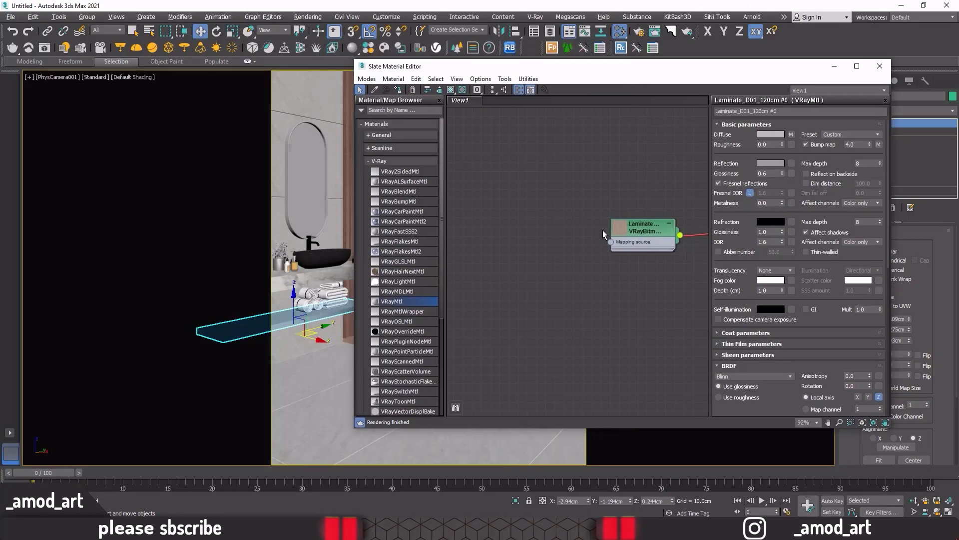
Close the Slate material editor.
scroll(603, 230, "up", 3)
scroll(590, 258, "up", 2)
scroll(614, 209, "up", 2)
scroll(614, 209, "up", 2)
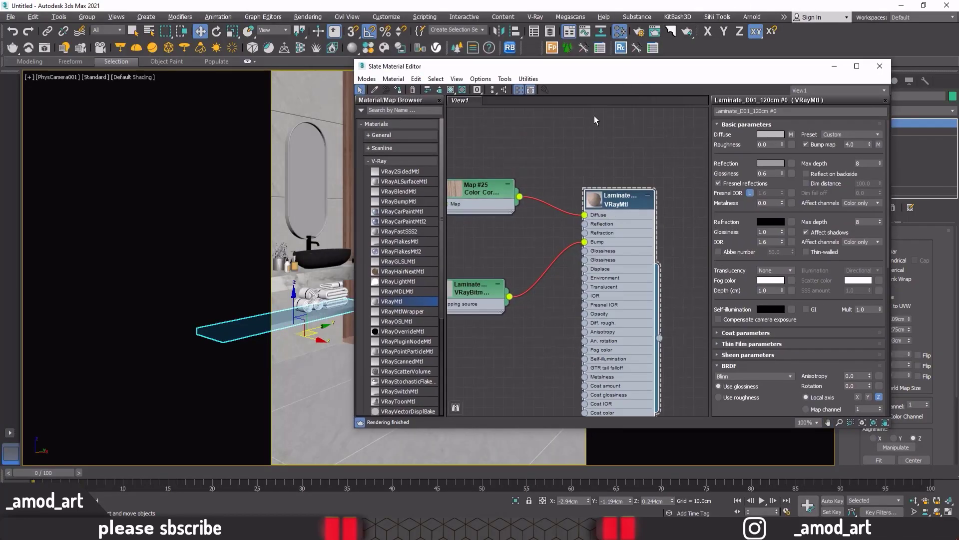
left_click_drag(569, 75, 651, 65)
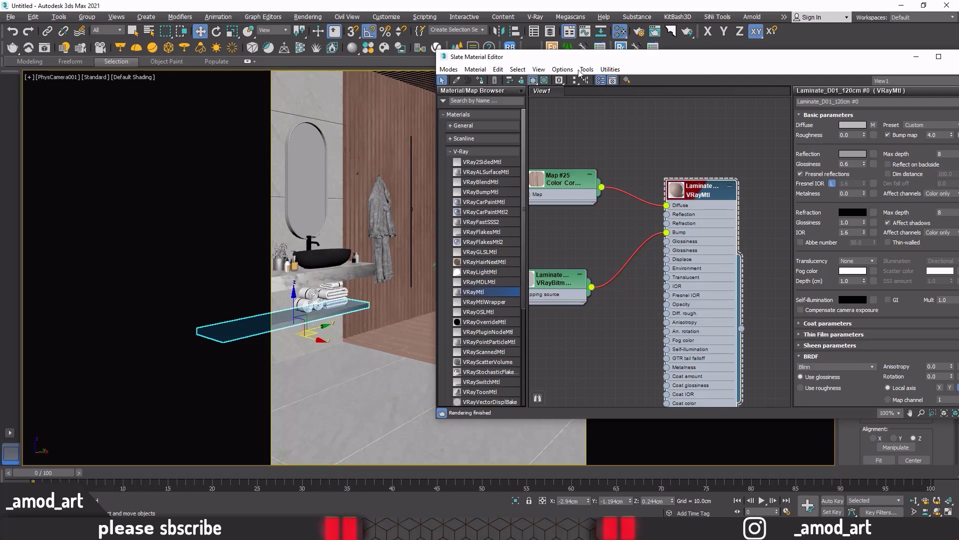
left_click_drag(584, 60, 464, 59)
left_click(842, 56)
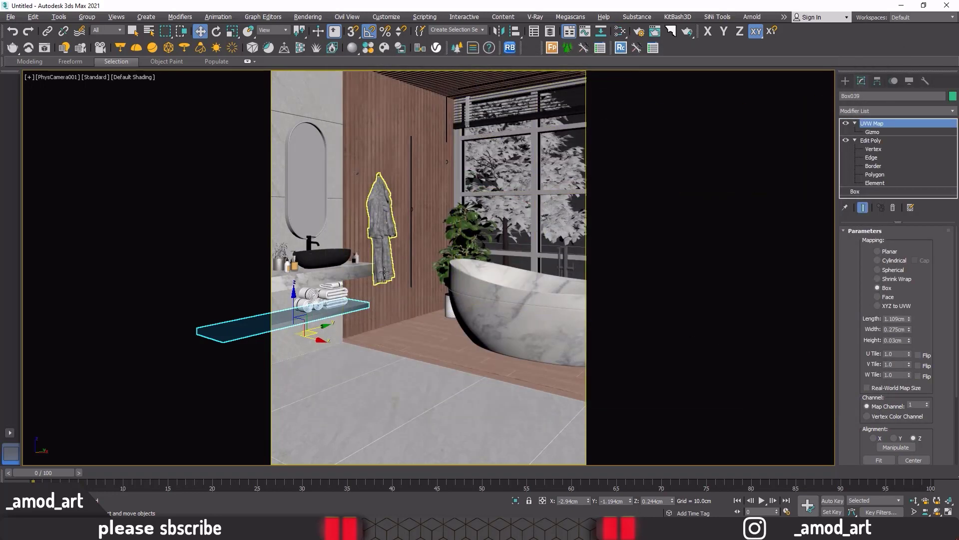
Switch to a perspective view around the towel shelf and enable viewport clipping.
key("p")
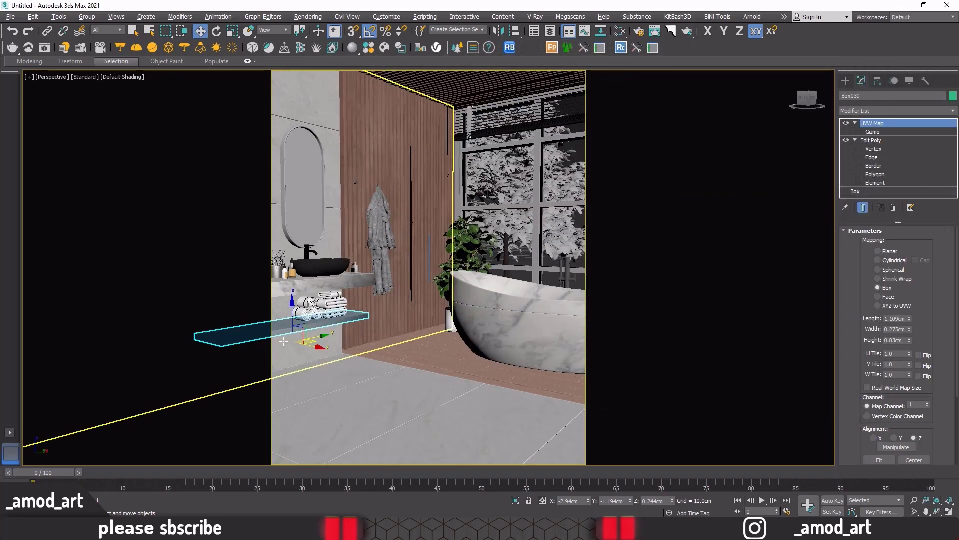
scroll(286, 343, "up", 4)
middle_click_drag(287, 343, 370, 365, "alt")
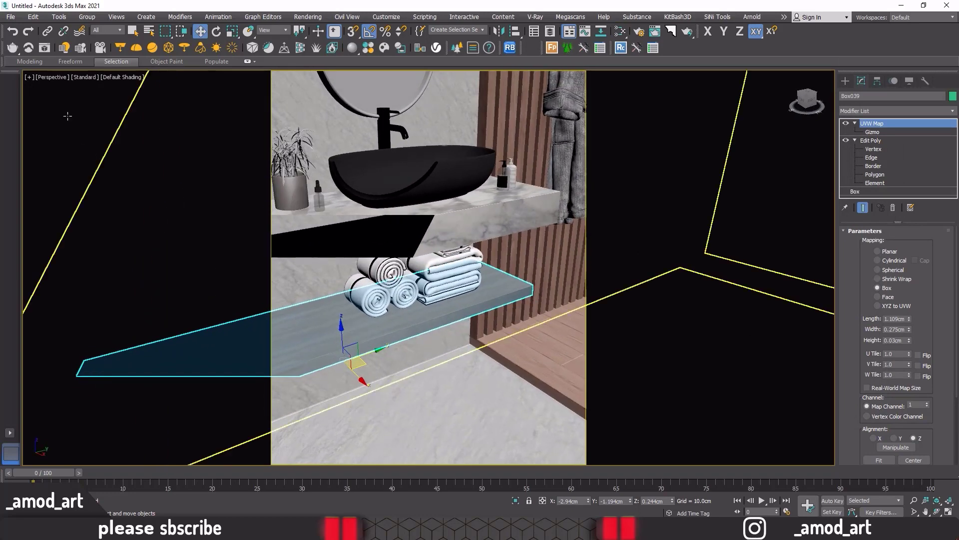
left_click(59, 81)
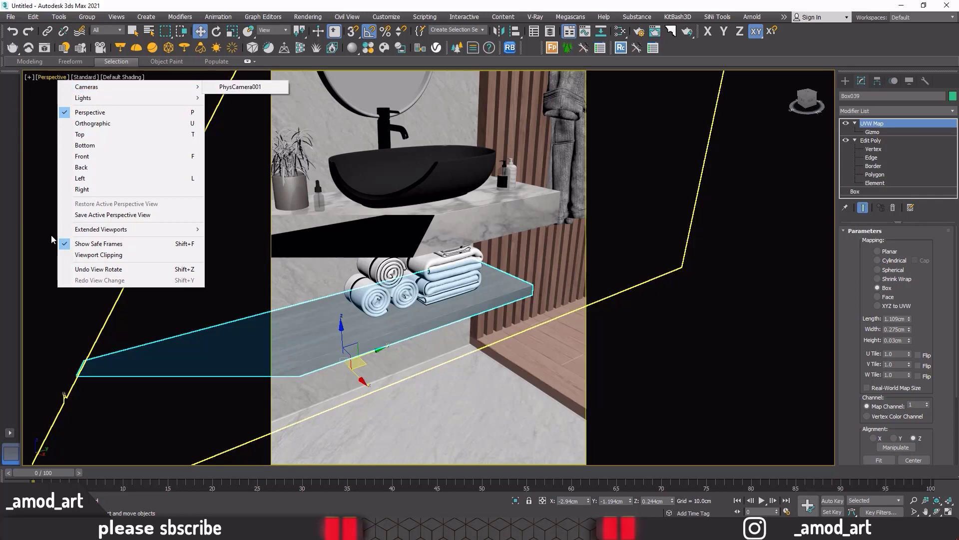
left_click(81, 255)
mouse_move(829, 460)
left_mouse_down()
mouse_move(829, 426)
mouse_move(829, 439)
left_mouse_up()
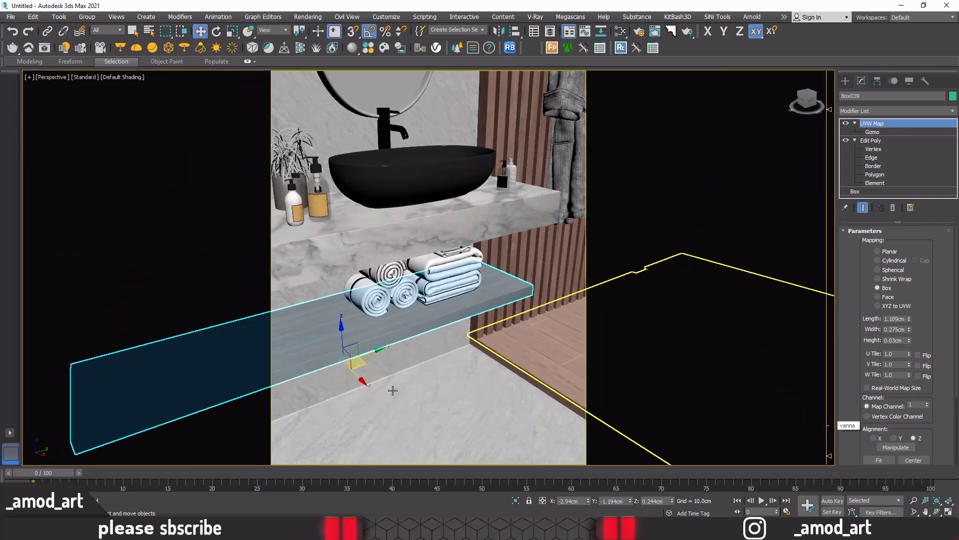
scroll(298, 370, "up", 3)
scroll(315, 358, "up", 3)
scroll(360, 329, "up", 3)
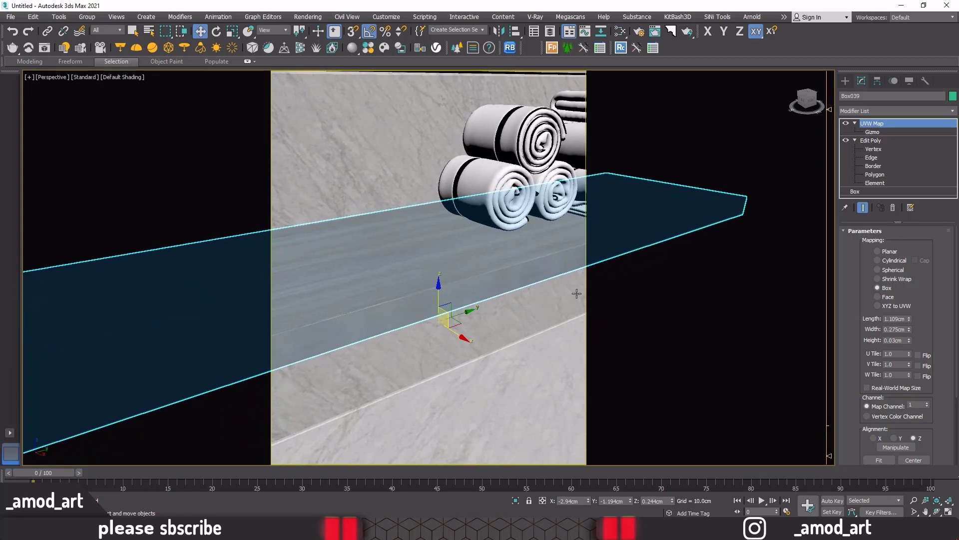
Scale the shelf's UVW Map gizmo to about 140% in Y and 142% in X, then return to the camera.
left_click(874, 132)
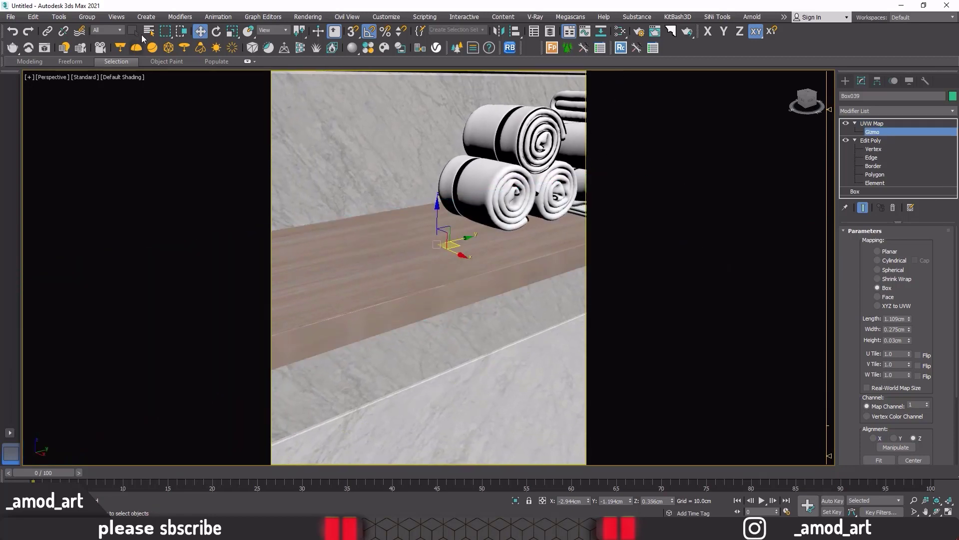
left_click(230, 32)
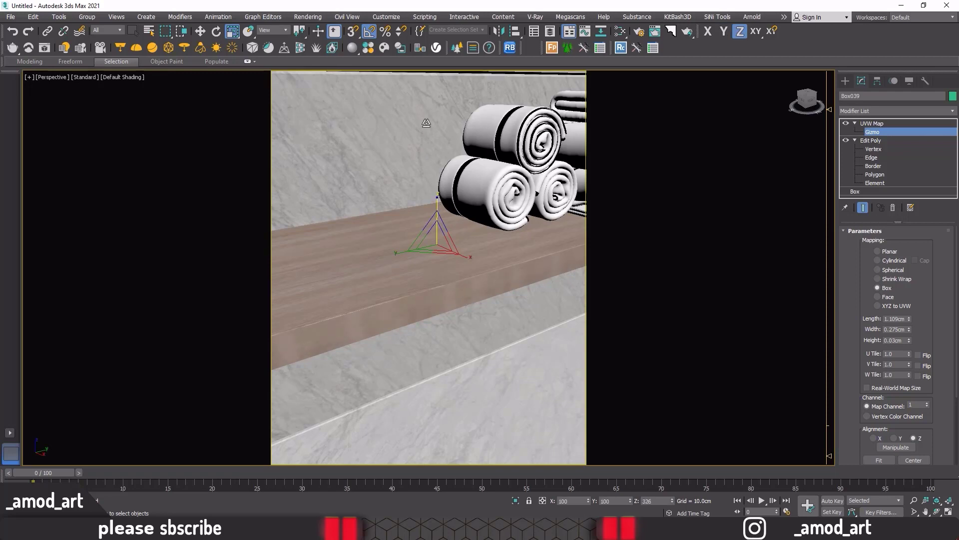
left_click_drag(399, 250, 431, 244)
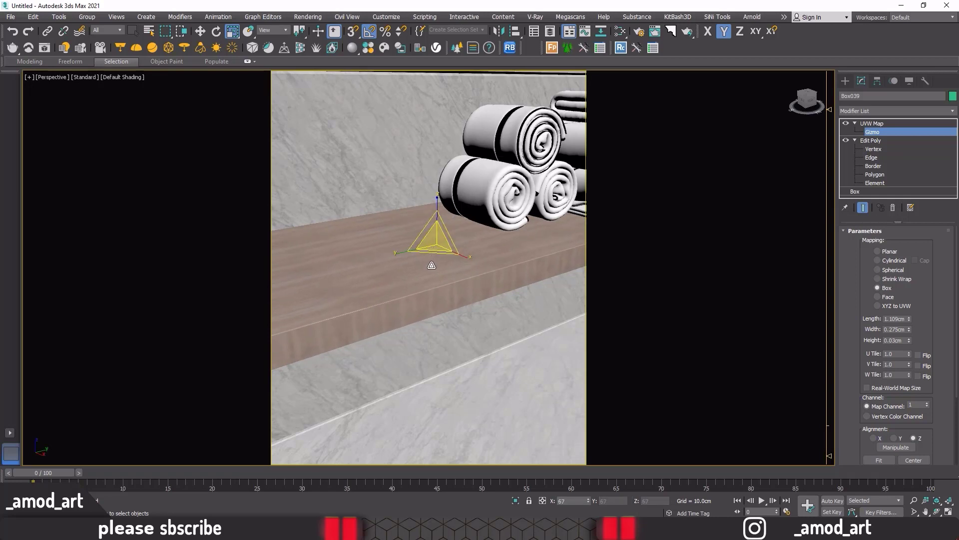
left_click_drag(409, 252, 408, 252)
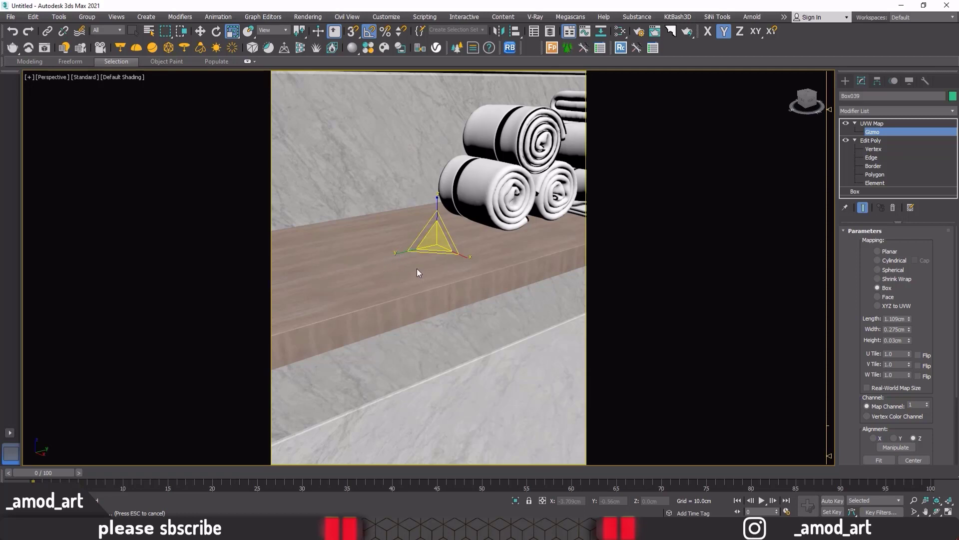
left_click_drag(401, 252, 395, 252)
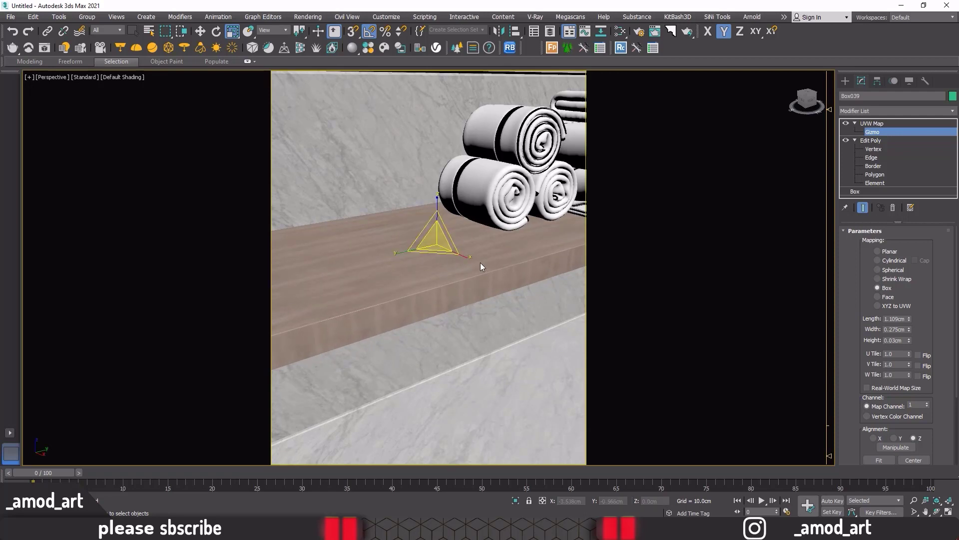
mouse_move(468, 257)
left_mouse_down()
mouse_move(478, 260)
mouse_move(468, 254)
left_mouse_up()
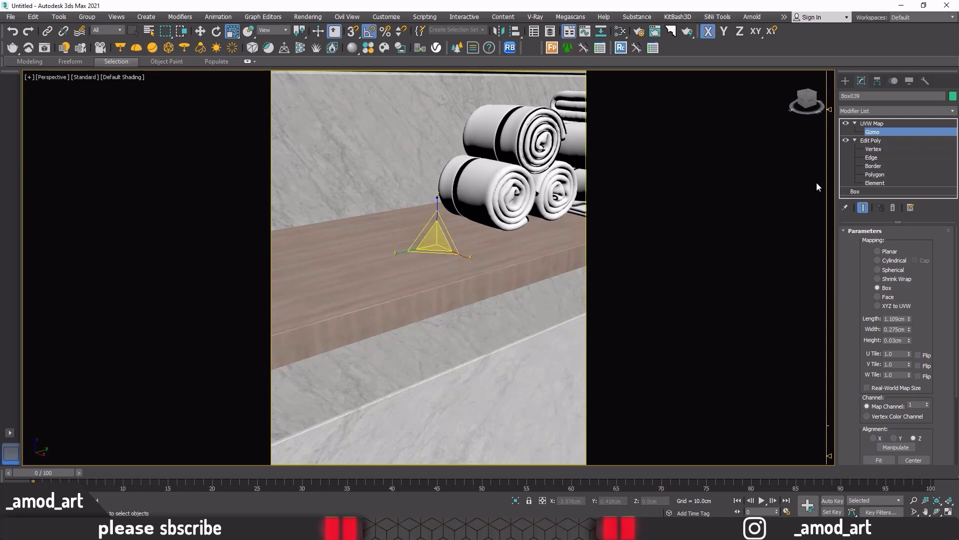
left_click(872, 123)
key("c")
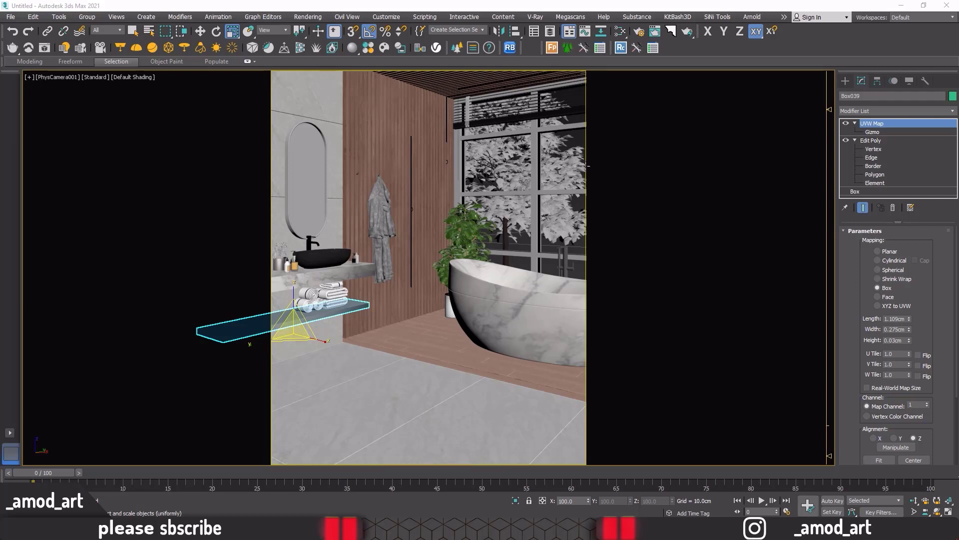
Select the window frame and add a new VRayMtl node in the full-screen Slate editor.
left_click(534, 153)
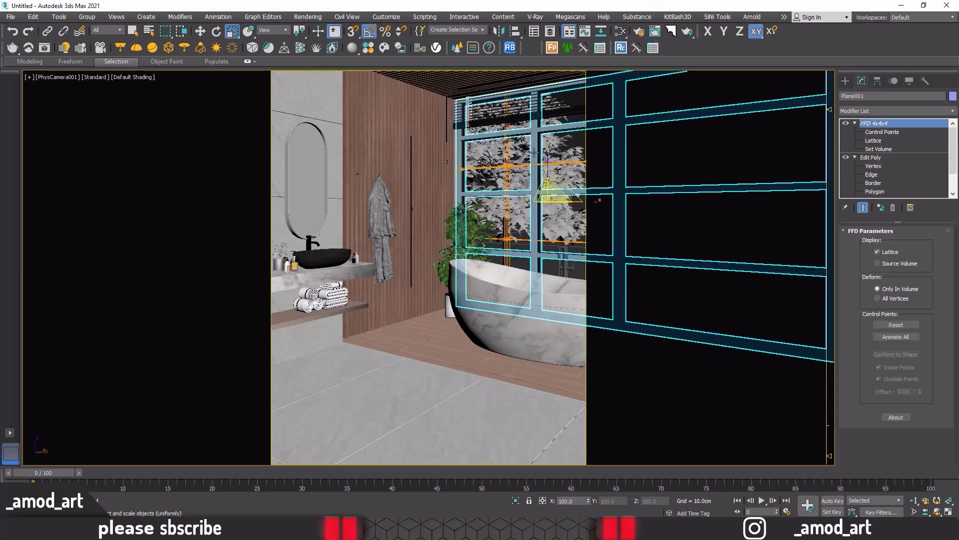
left_click(199, 29)
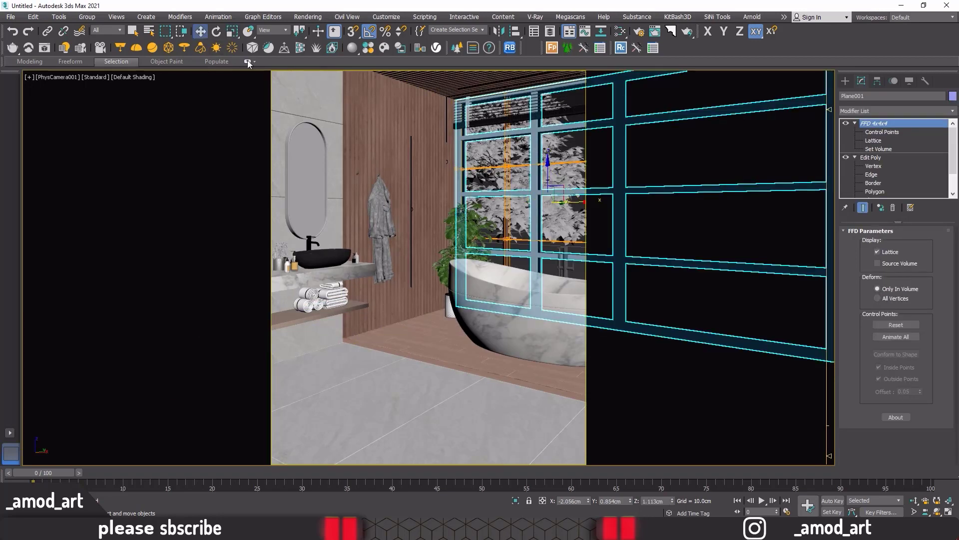
left_click(620, 32)
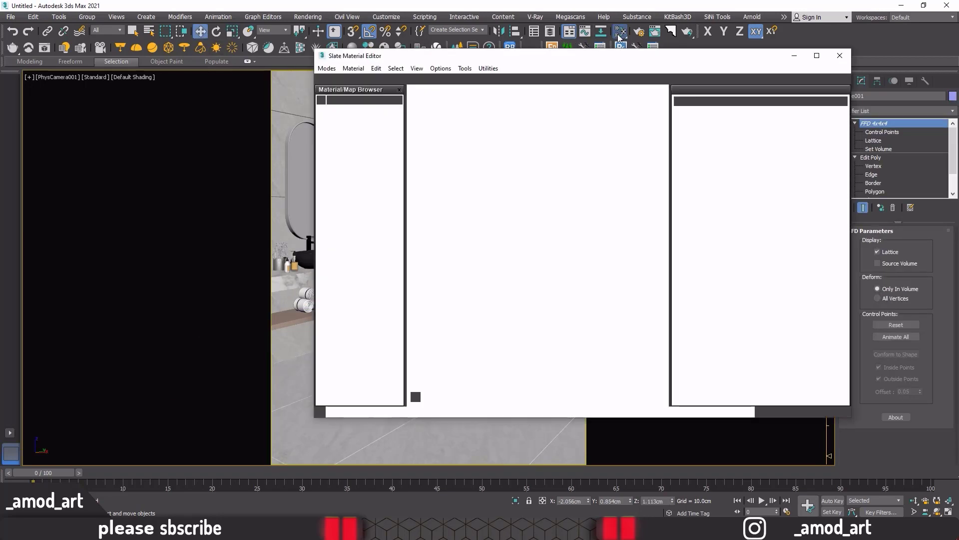
scroll(541, 238, "down", 5)
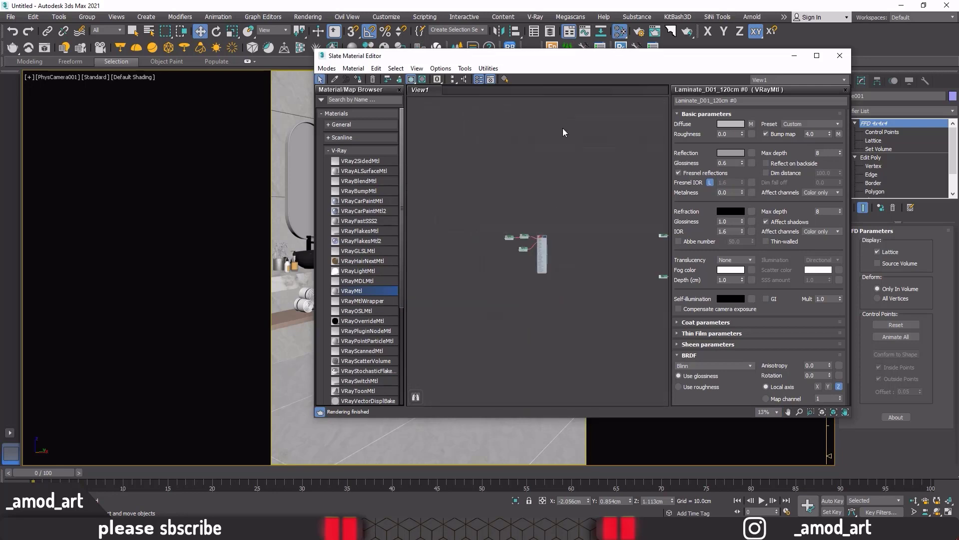
double_click(554, 53)
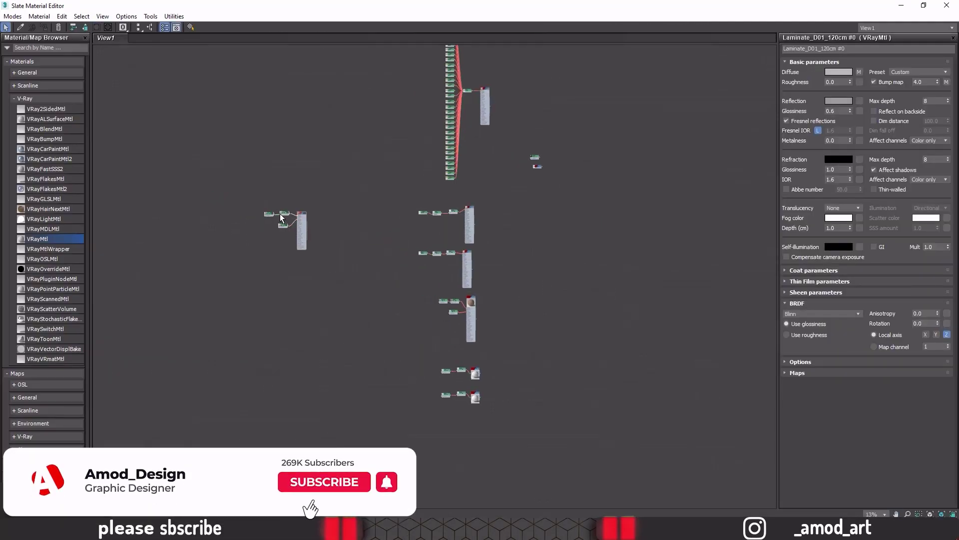
left_click_drag(303, 217, 365, 229)
scroll(550, 172, "up", 5)
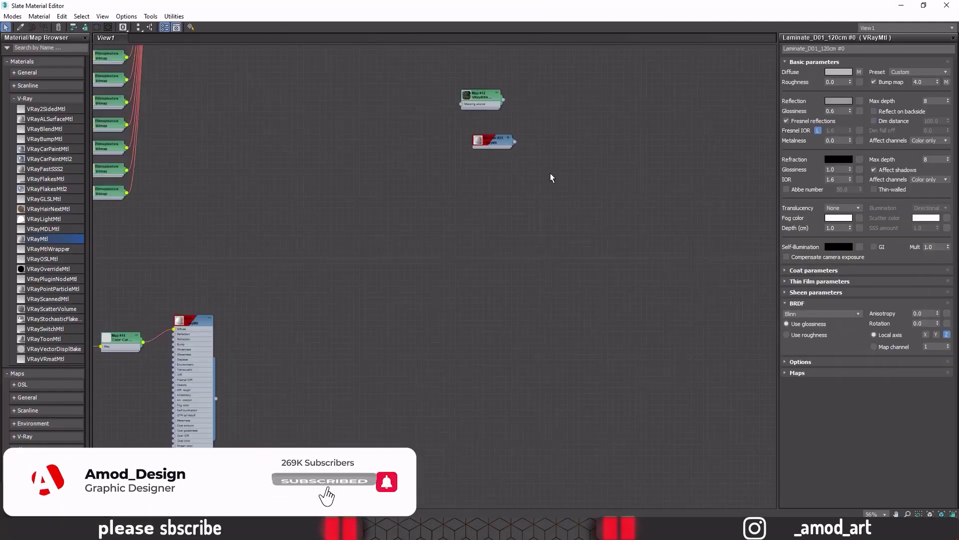
middle_click_drag(473, 180, 445, 195)
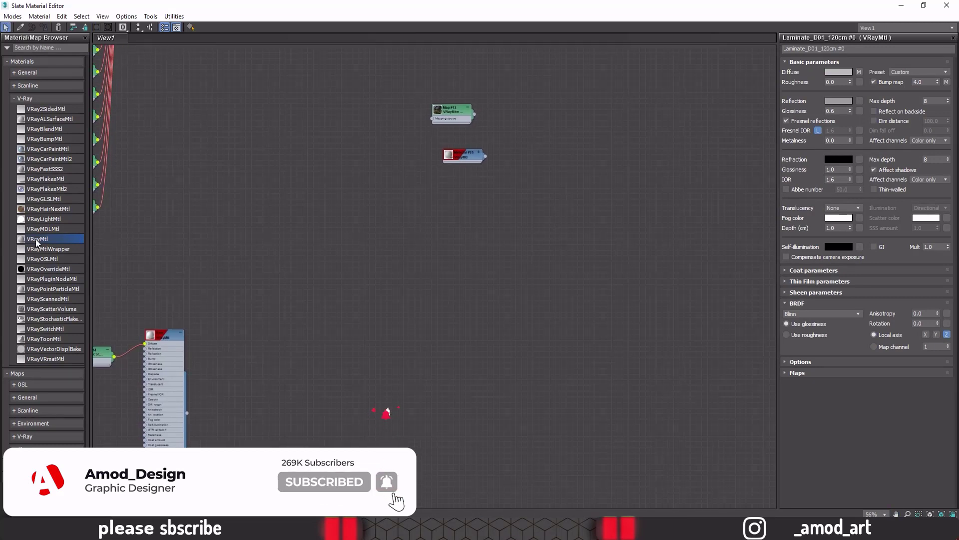
left_click_drag(34, 239, 456, 187)
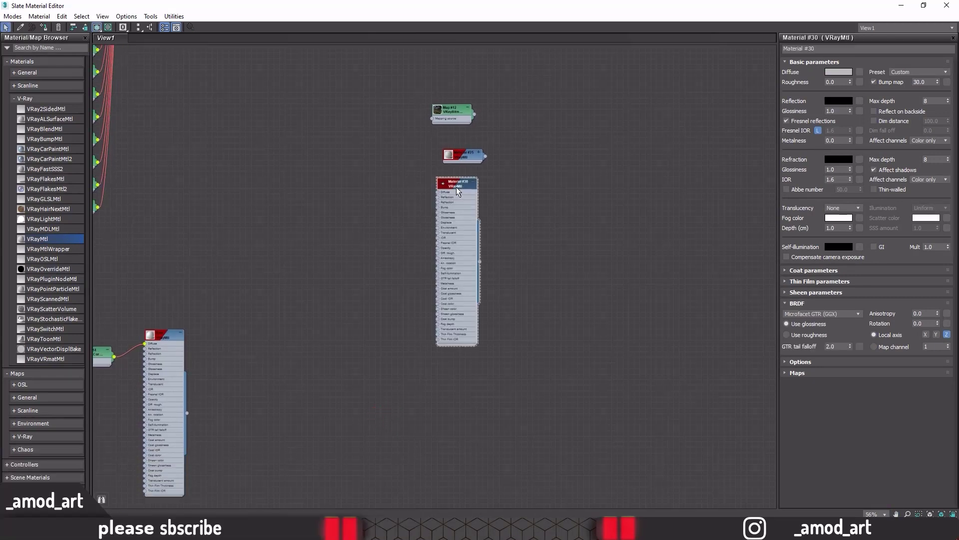
scroll(457, 187, "up", 2)
left_click(495, 184)
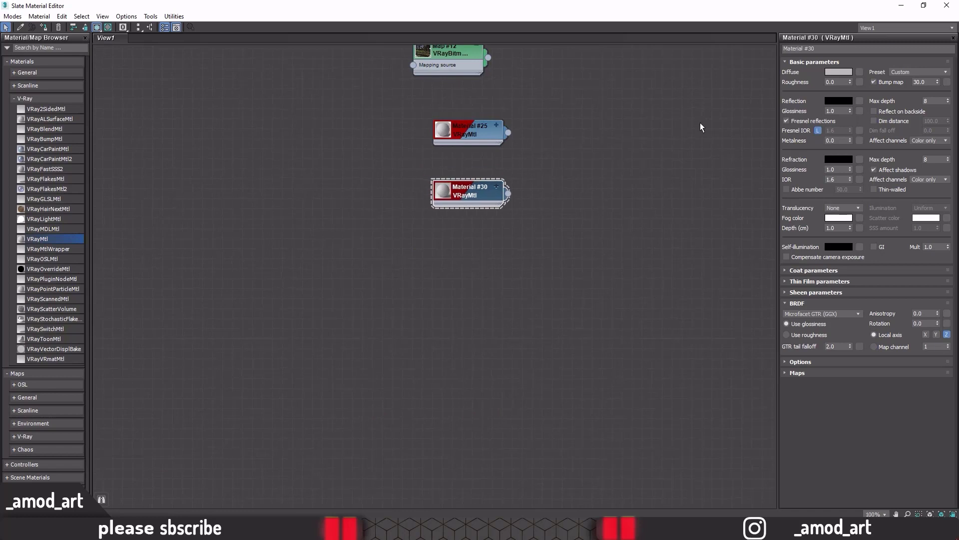
Name the new material 'frame' and give it a near-black RGB 10 diffuse.
left_click(830, 48)
type("fr")
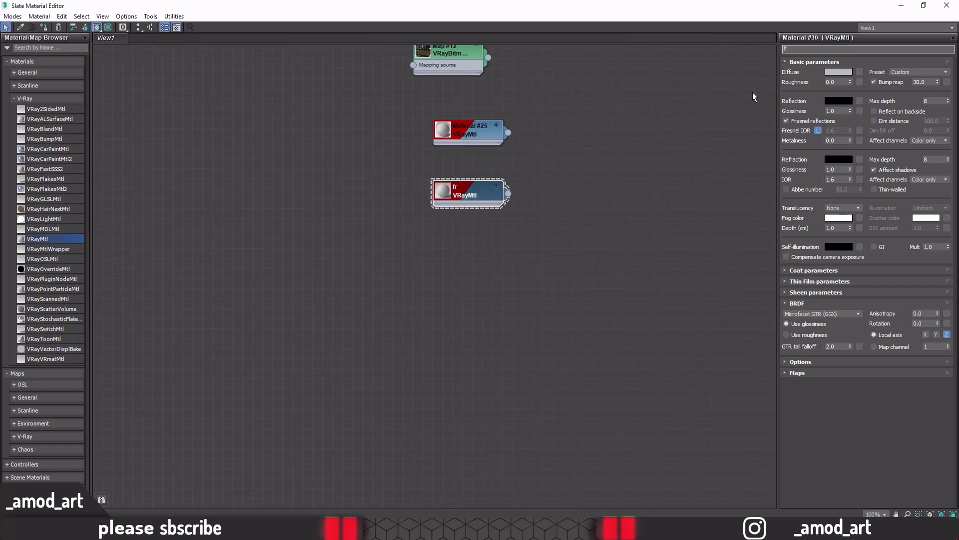
type("ame")
left_click(841, 75)
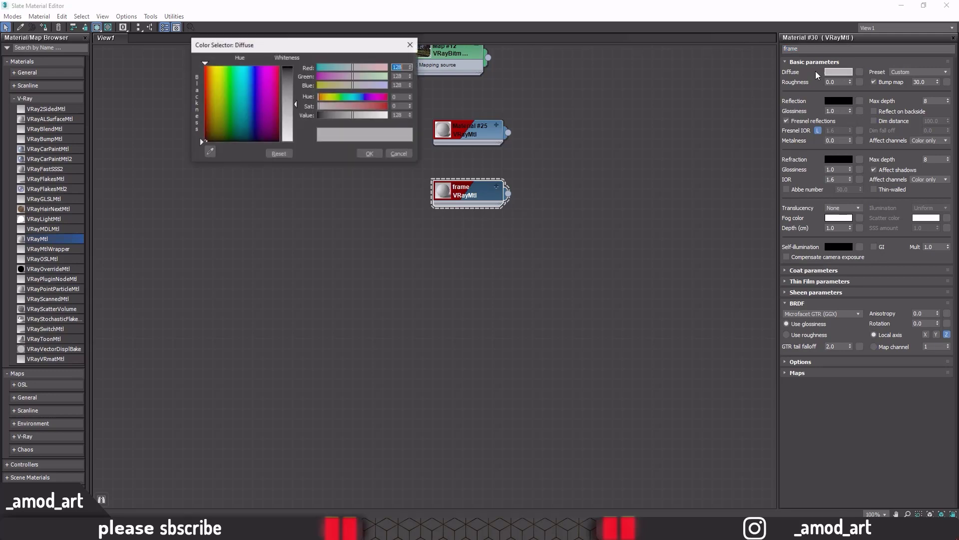
left_click(290, 70)
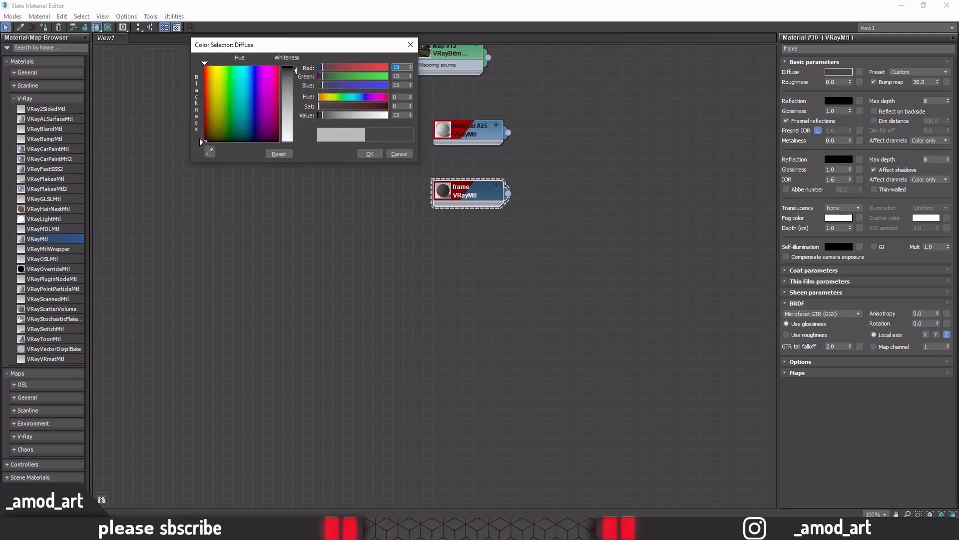
left_click(294, 70)
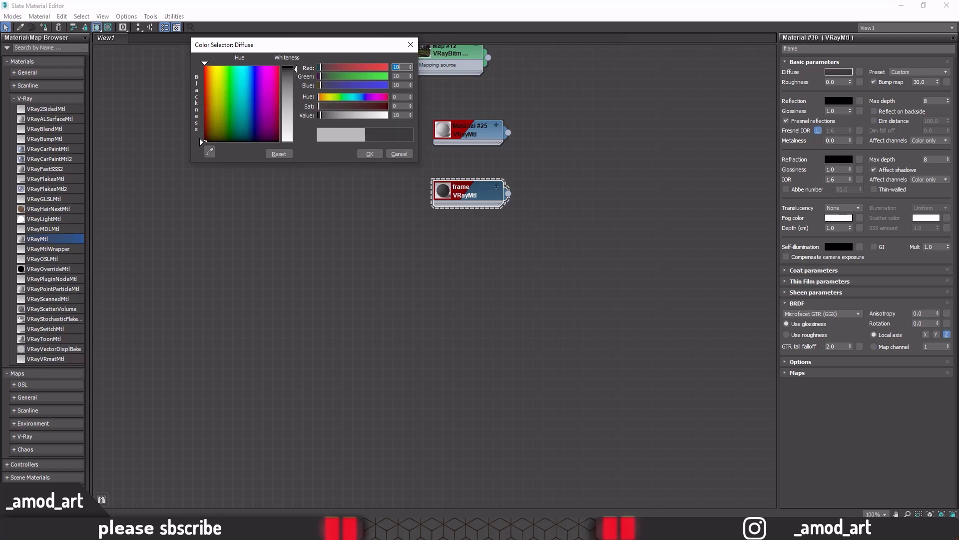
left_click(370, 153)
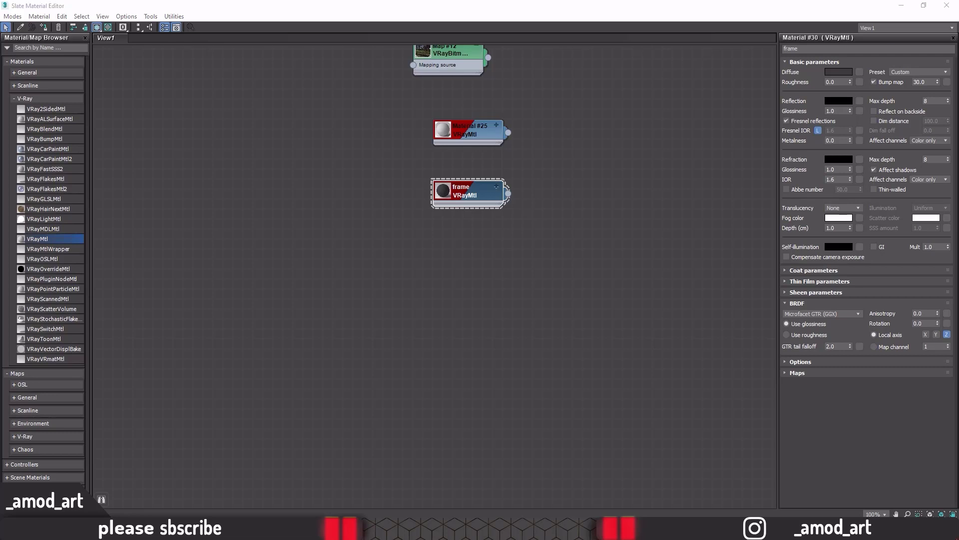
Give frame a grey RGB 87 reflection, 0.6 glossiness and Blinn BRDF.
left_click(838, 101)
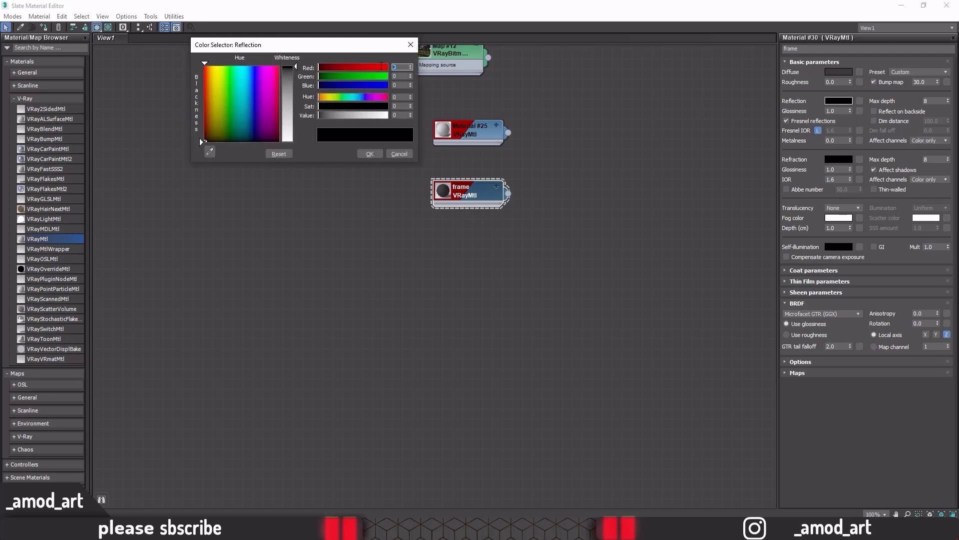
key("Tab")
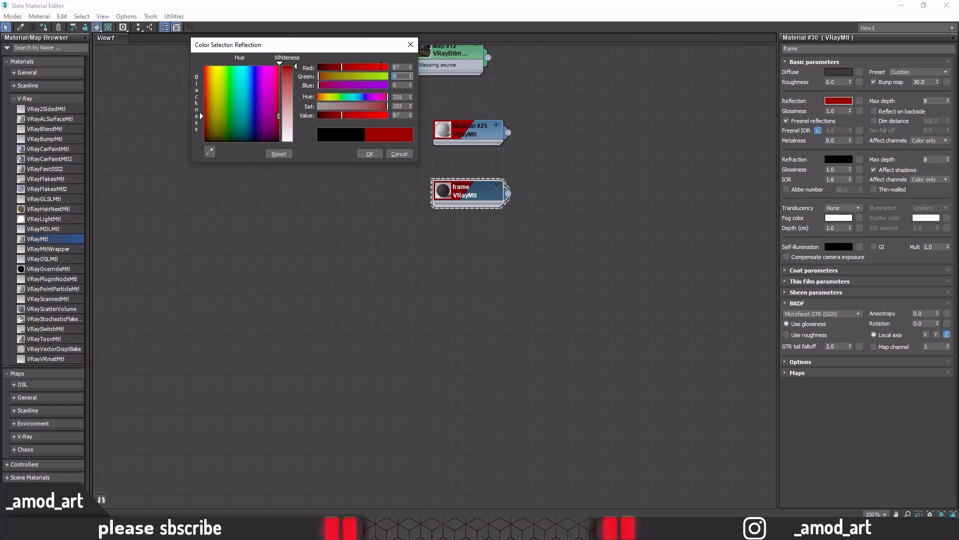
type("87")
key("Tab")
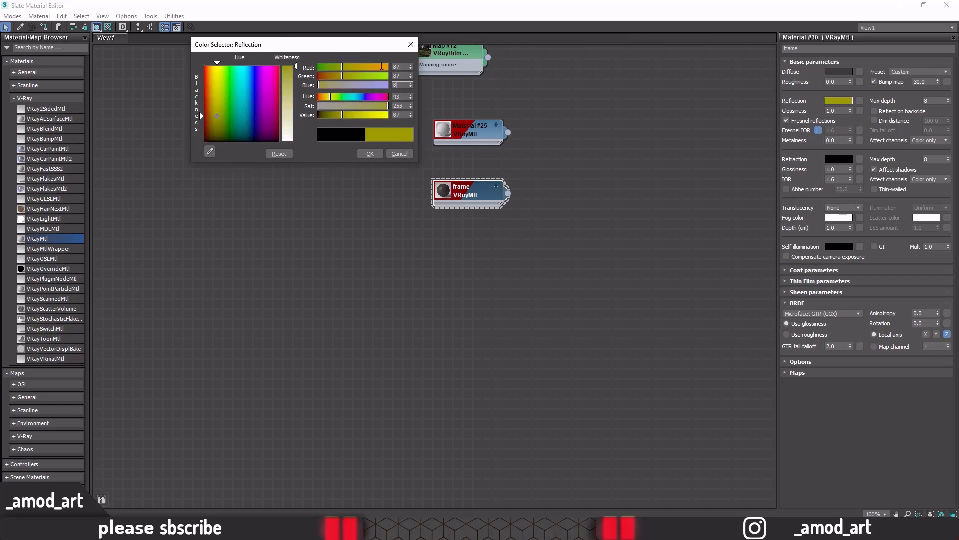
key("Tab")
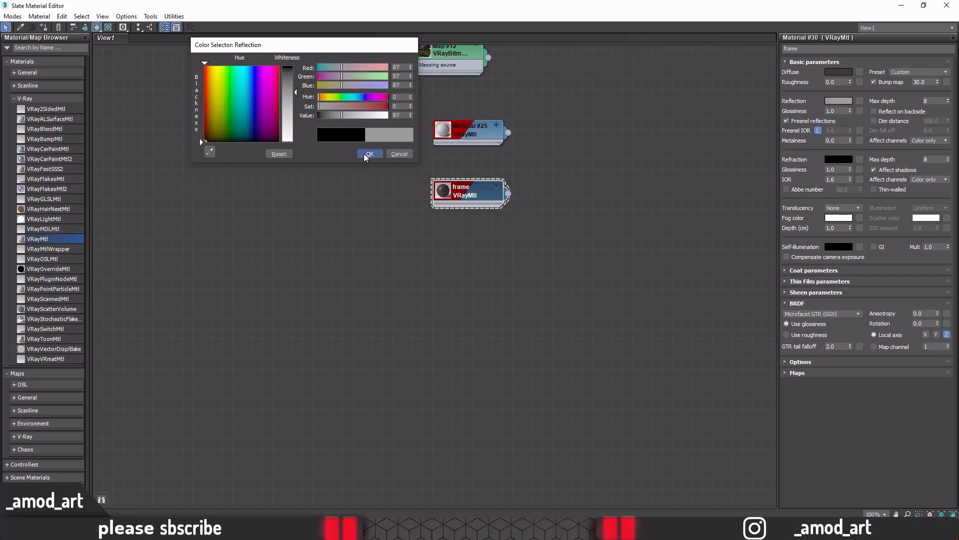
left_click(364, 154)
double_click(839, 111)
type("0.6")
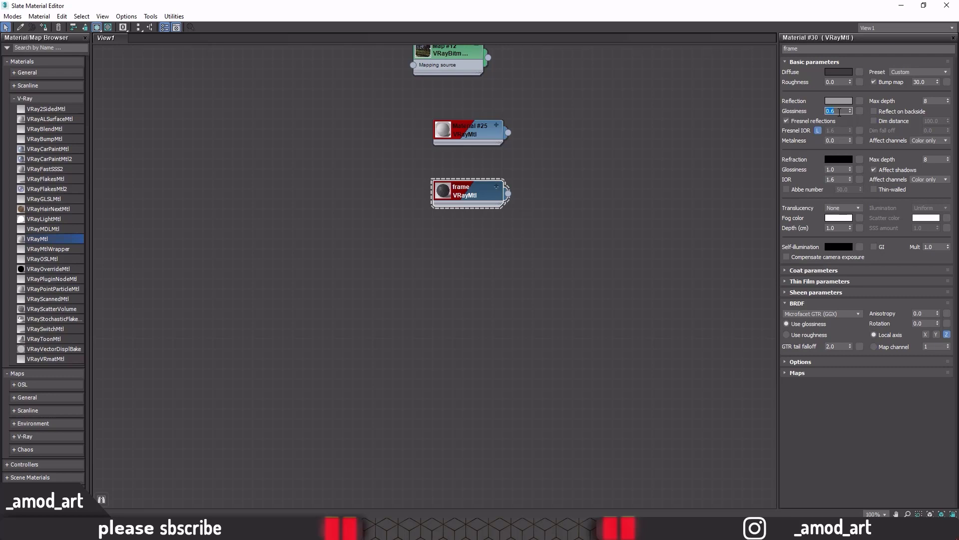
left_click(826, 313)
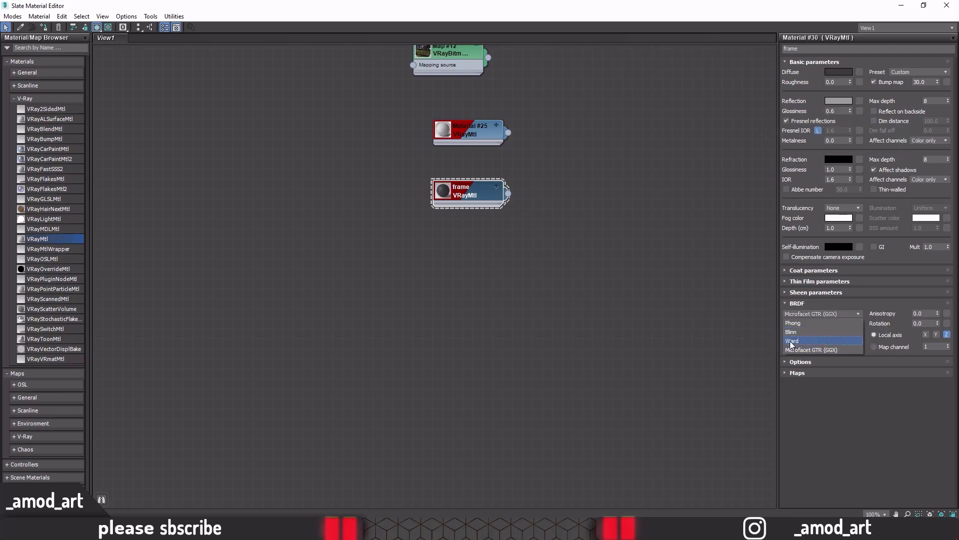
left_click(799, 328)
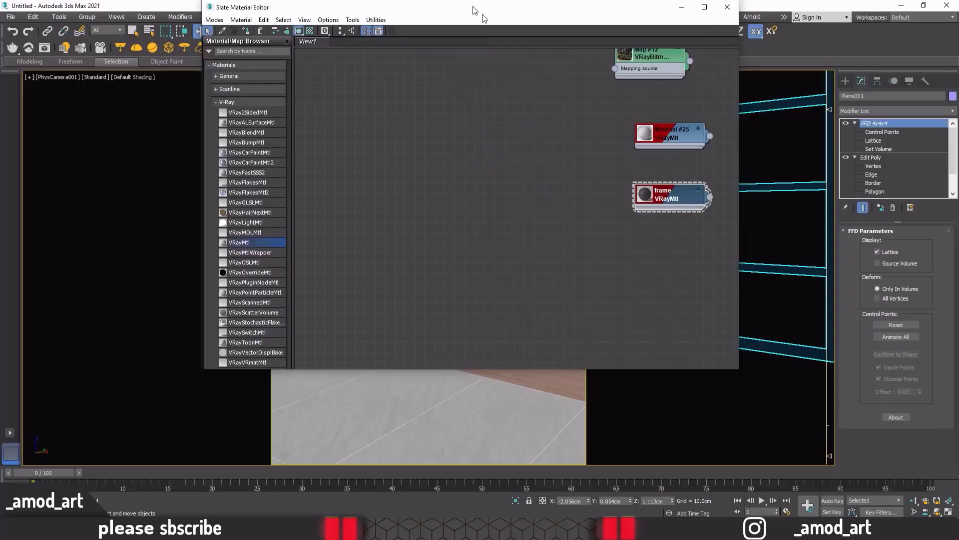
Move the Slate editor window aside to reveal the scene.
scroll(589, 220, "up", 3)
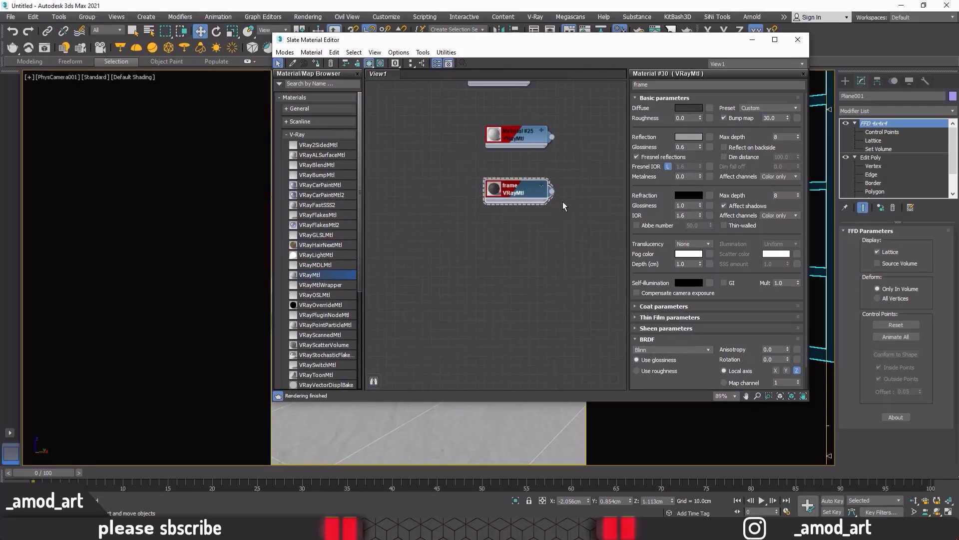
left_click_drag(521, 40, 767, 78)
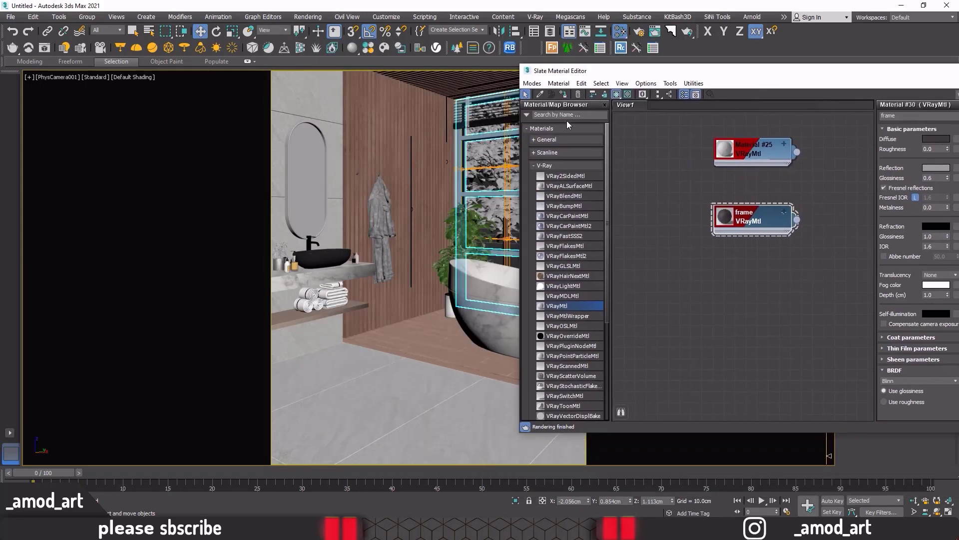
left_click_drag(625, 74, 289, 42)
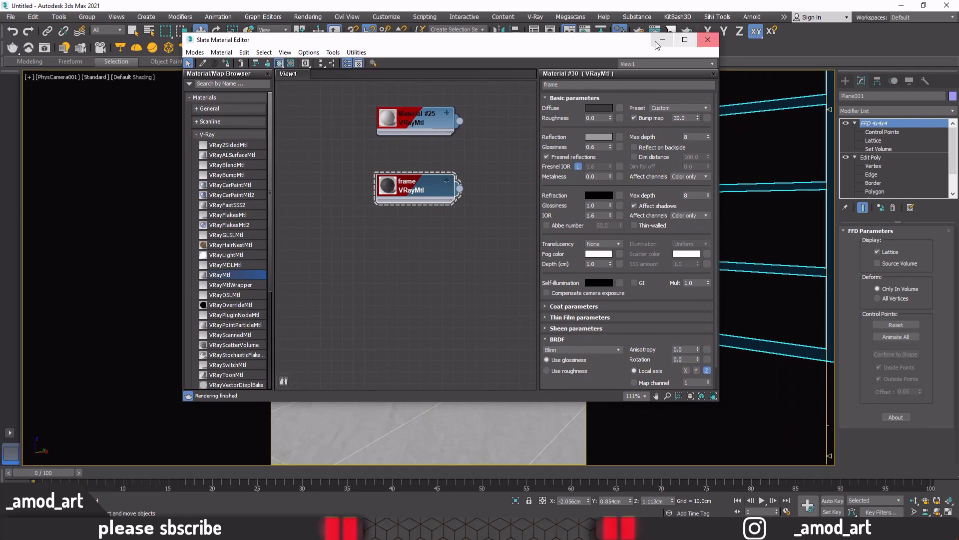
left_click_drag(650, 42, 900, 44)
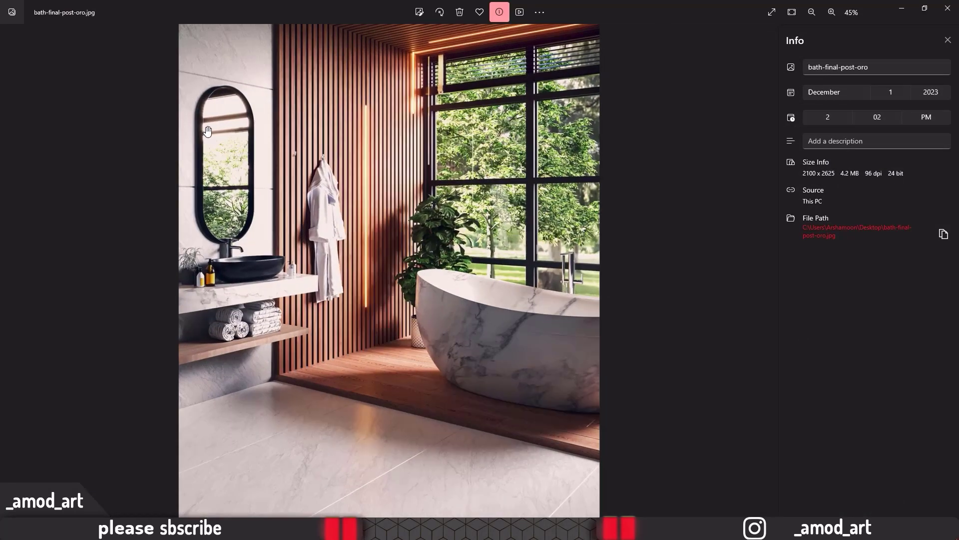
scroll(208, 131, "up", 2)
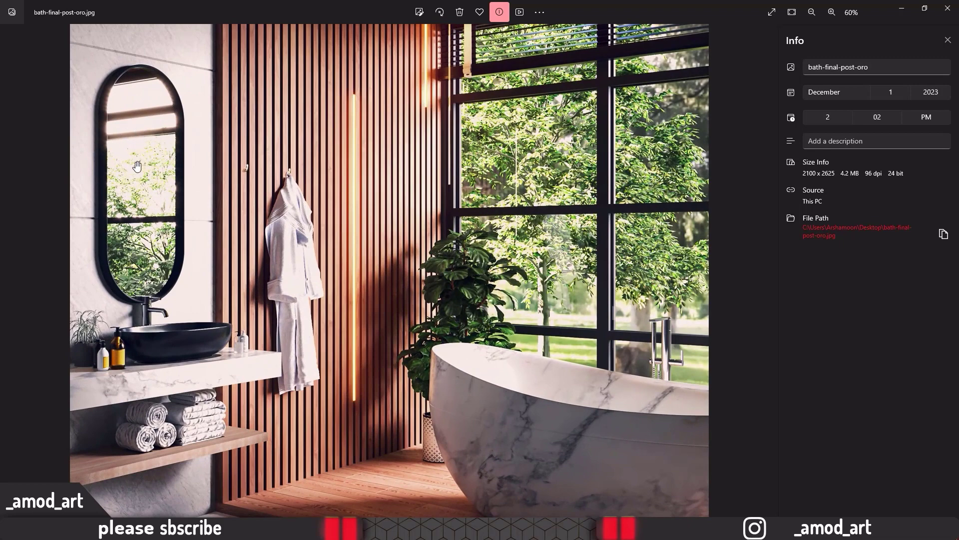
Zoom into the reference render, then pick the oval mirror in the 3ds Max viewport.
scroll(147, 182, "down", 3)
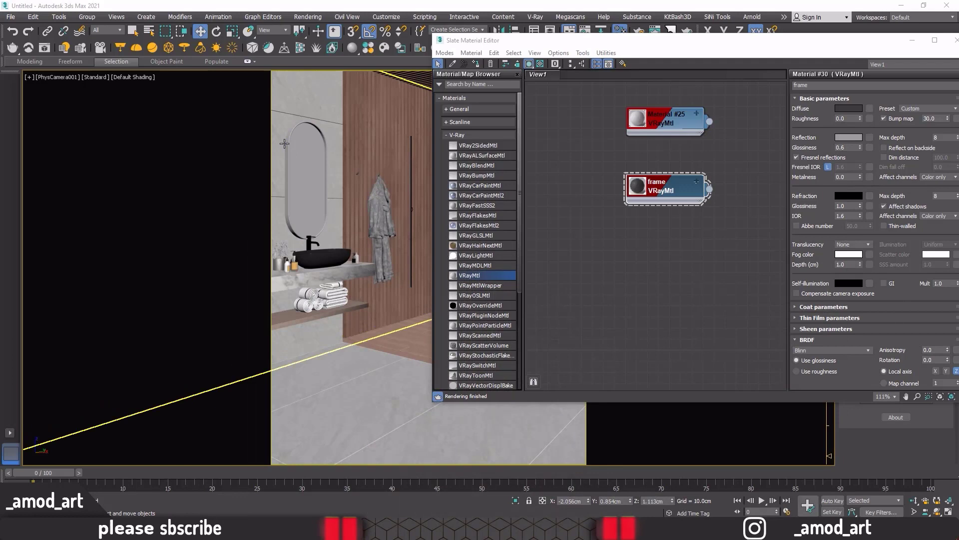
left_click(285, 144)
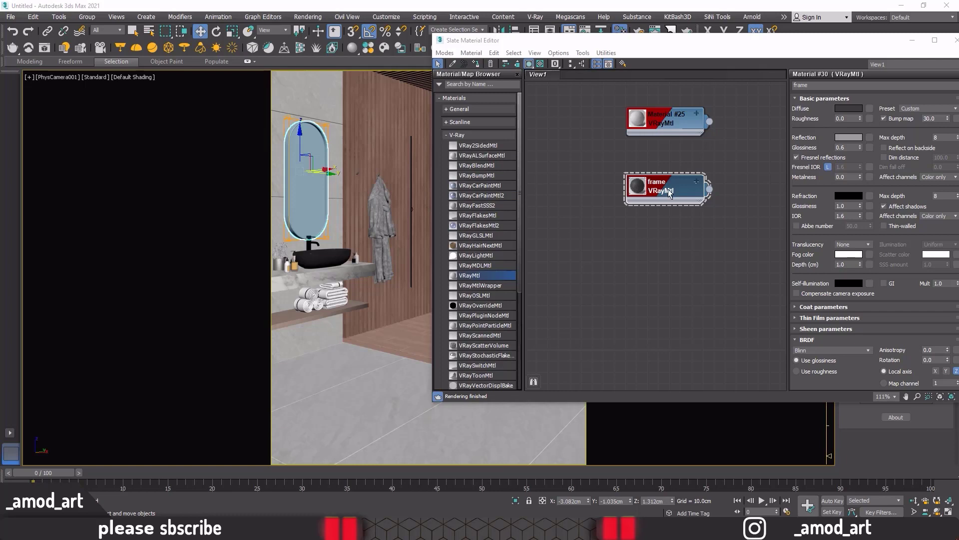
Copy the frame material into Material #31 with an RGB 12 diffuse.
left_click_drag(659, 185, 663, 241, "shift")
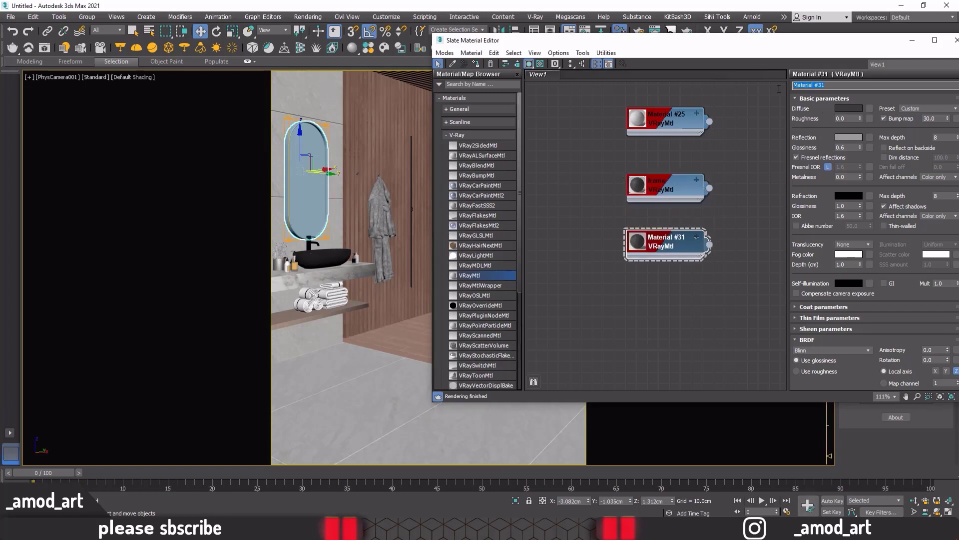
left_click(846, 110)
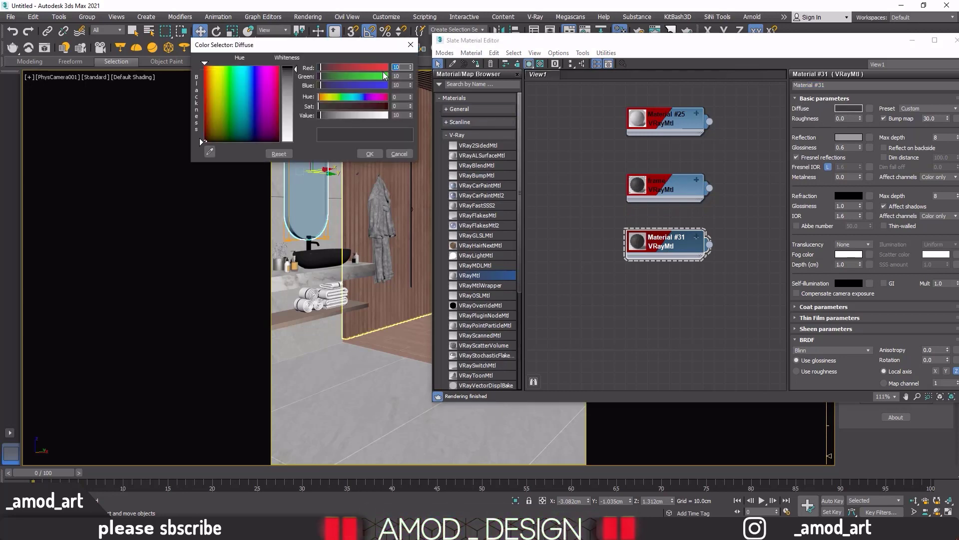
type("12")
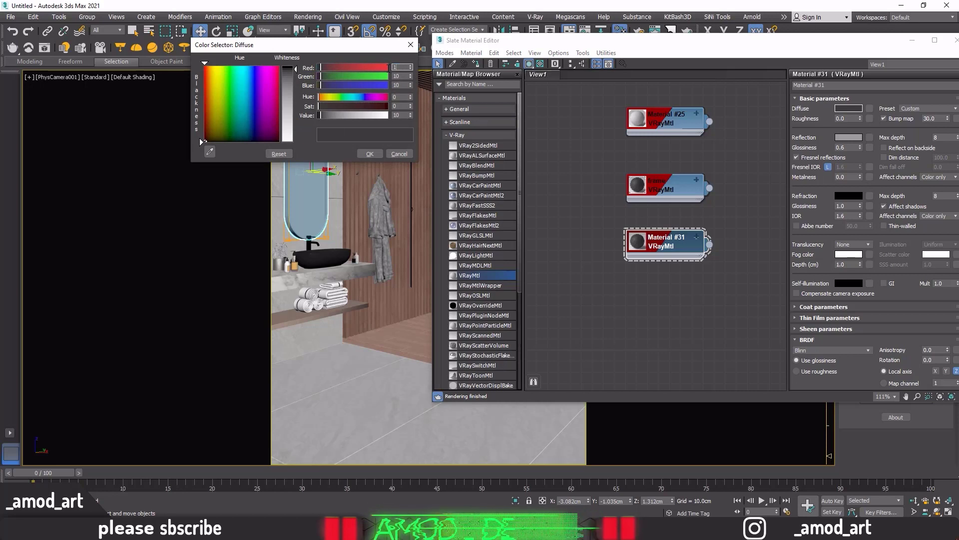
key("Tab")
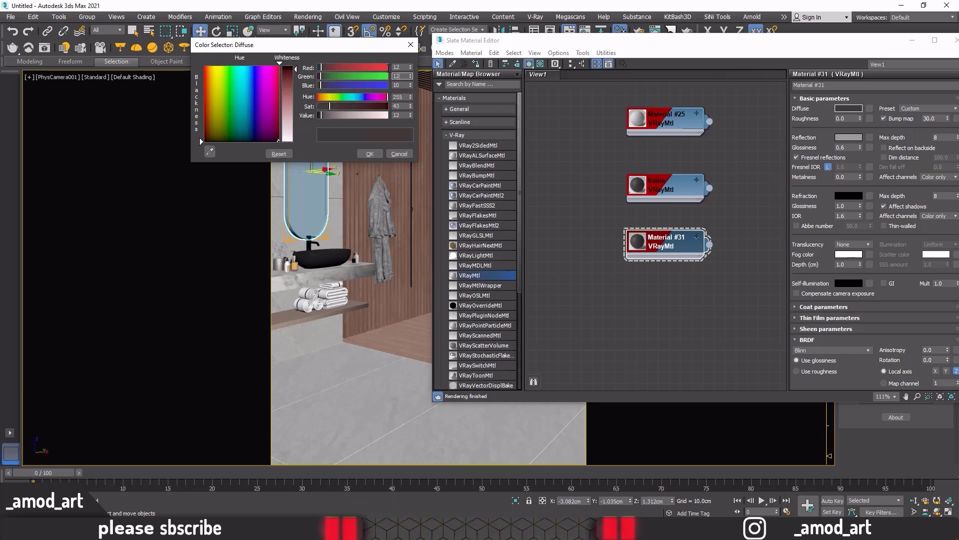
type("12")
key("Tab")
type("12")
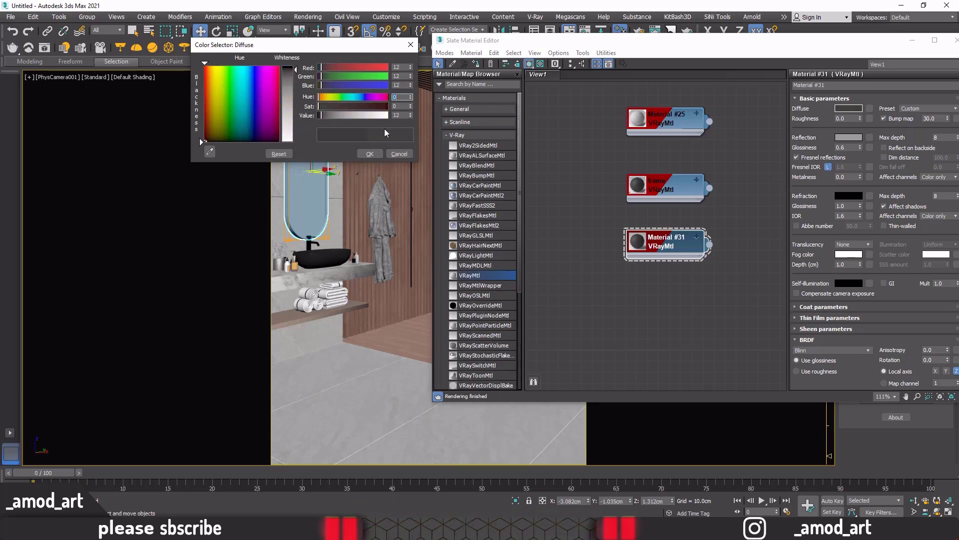
left_click(370, 154)
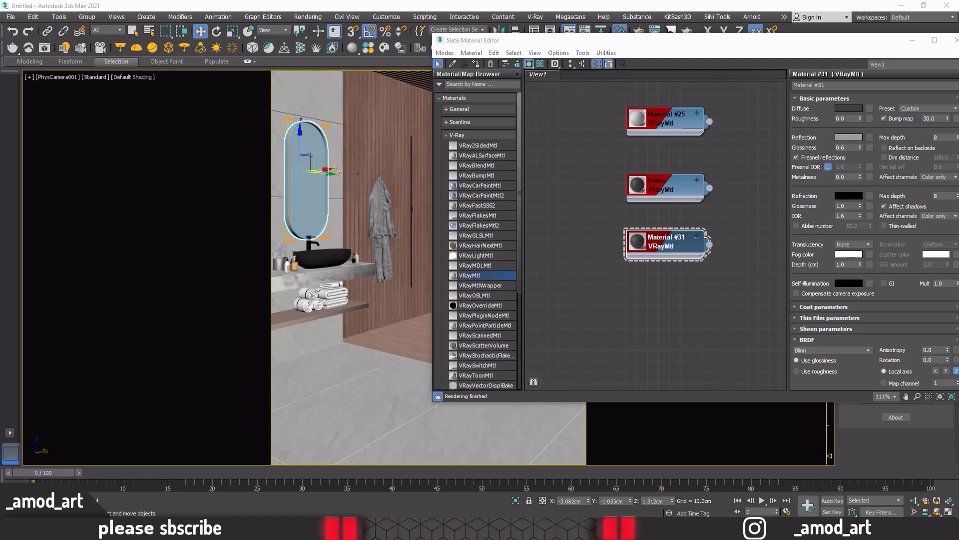
Set Material #31 reflection to dark grey RGB 32 with 0.75 glossiness.
left_click(850, 139)
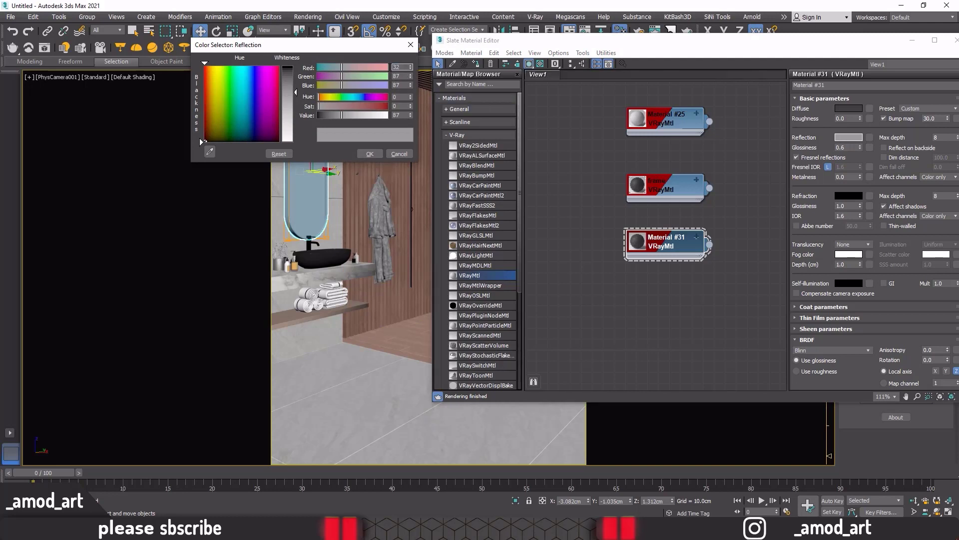
key("Tab")
key("Tab")
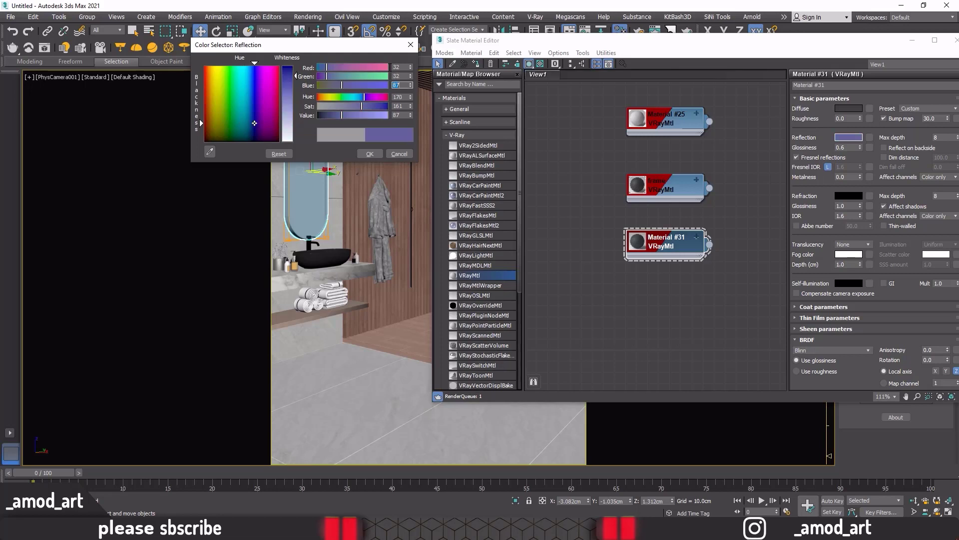
type("32")
key("Tab")
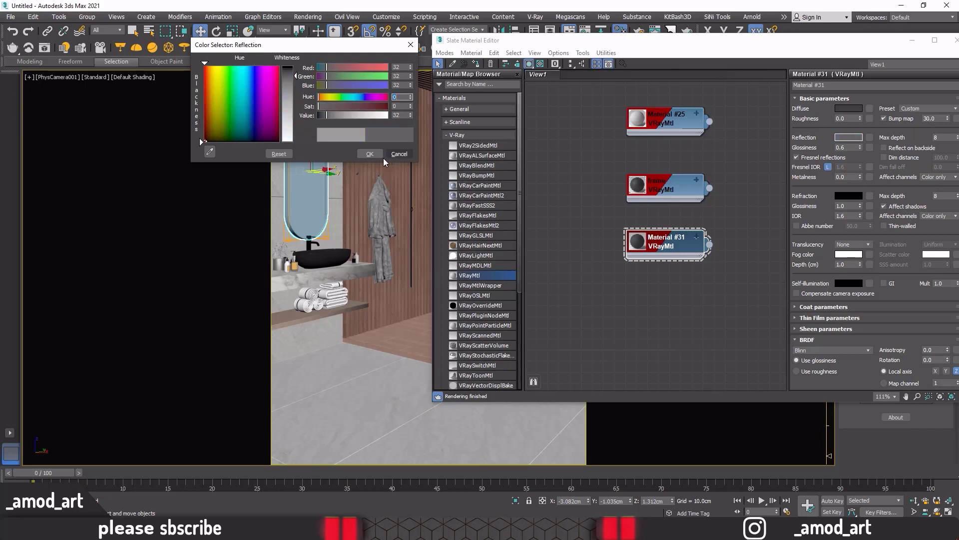
left_click(370, 153)
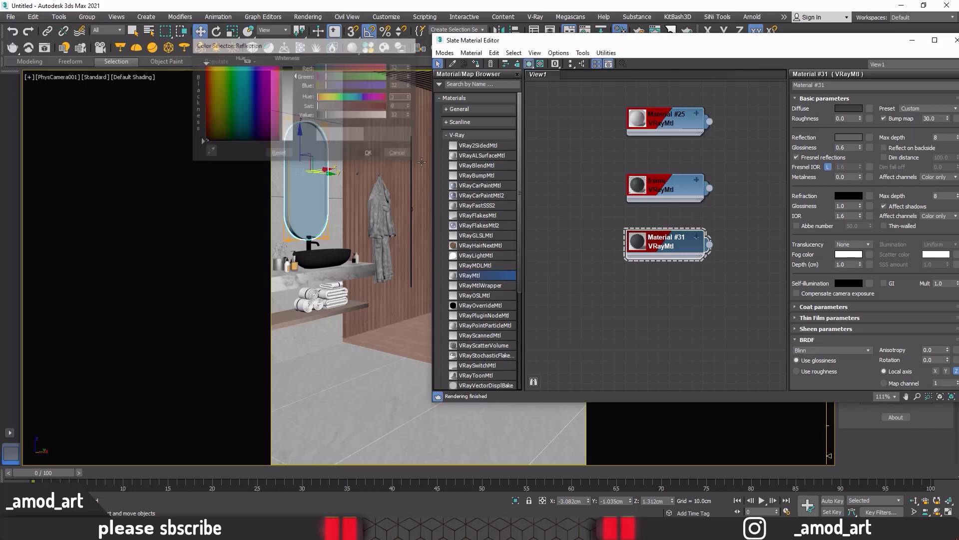
left_click(848, 149)
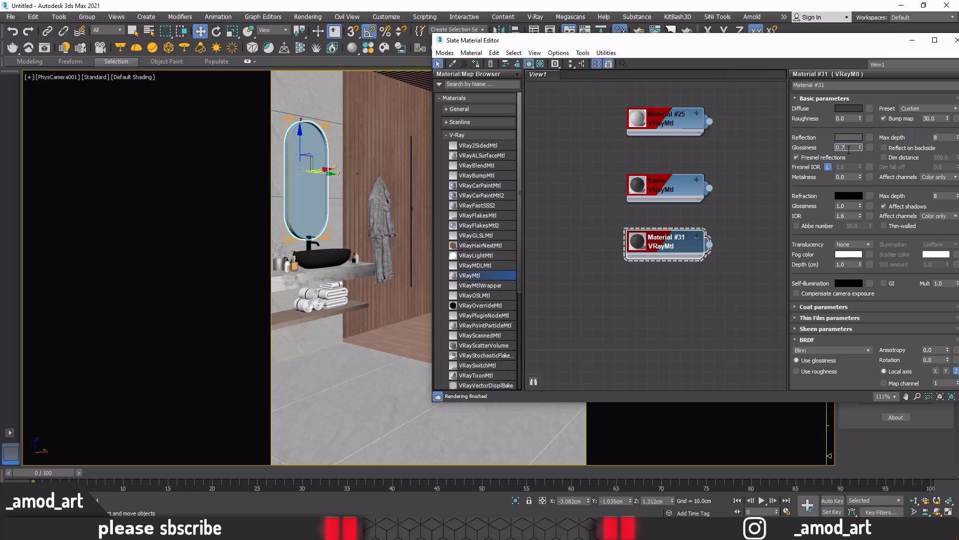
type("0.75")
key("Return")
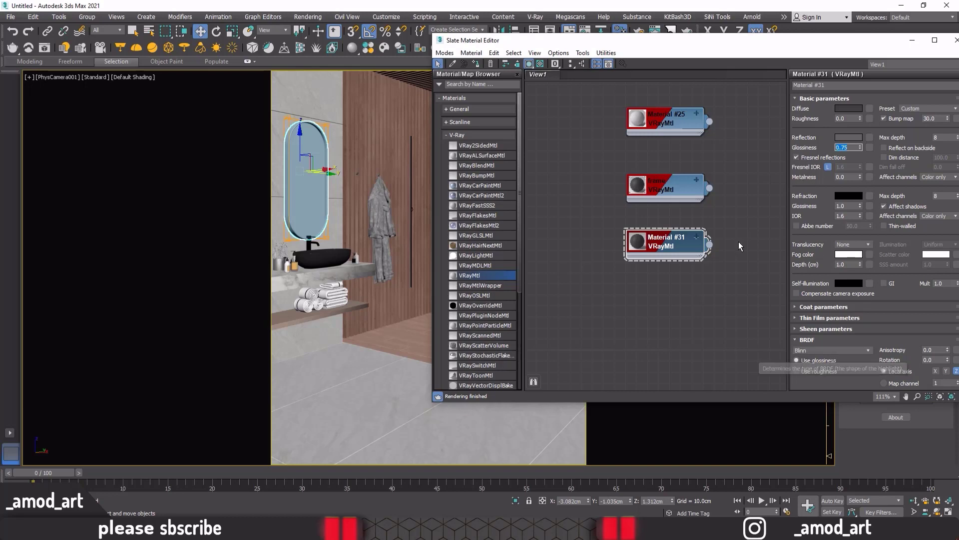
Assign Material #31 to the mirror and add a new VRayMtl node.
left_click(658, 245)
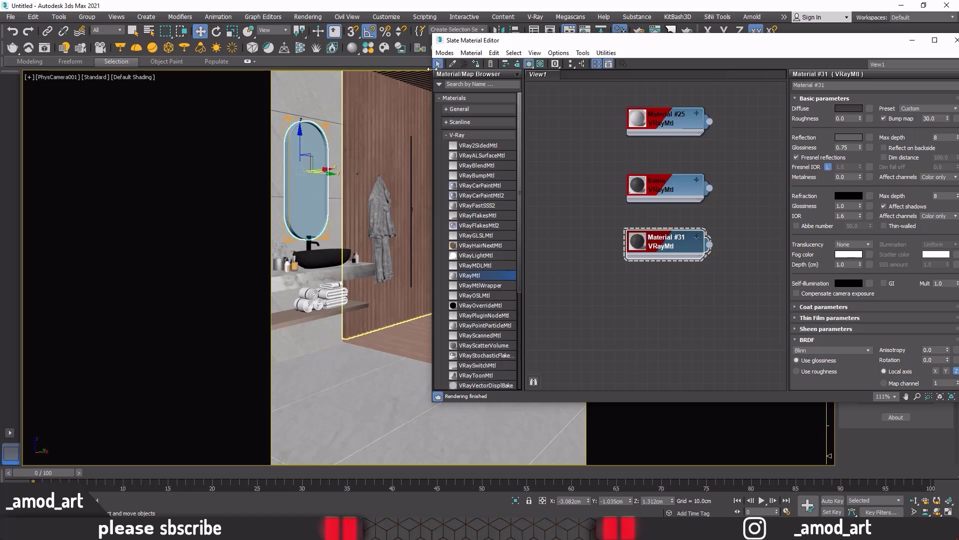
left_click(476, 64)
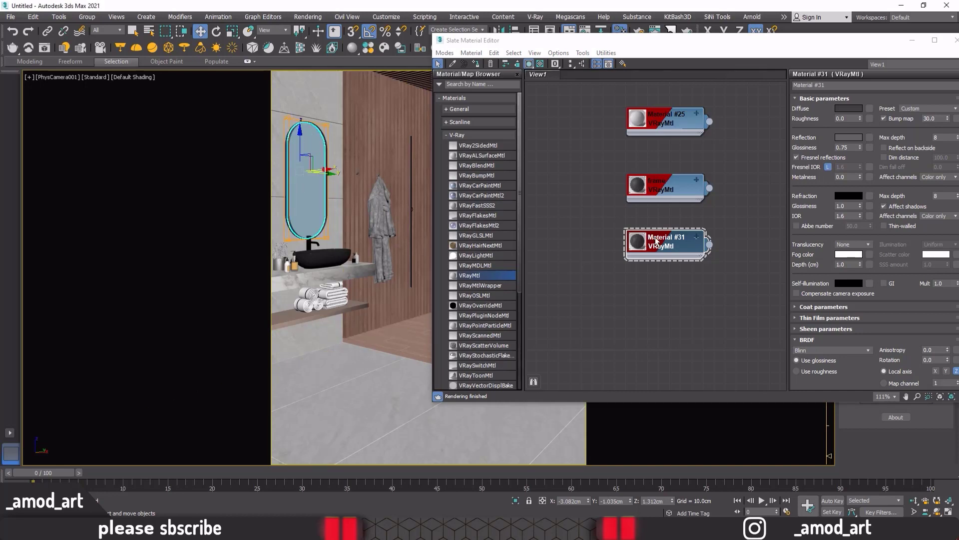
left_click_drag(657, 241, 658, 296, "shift")
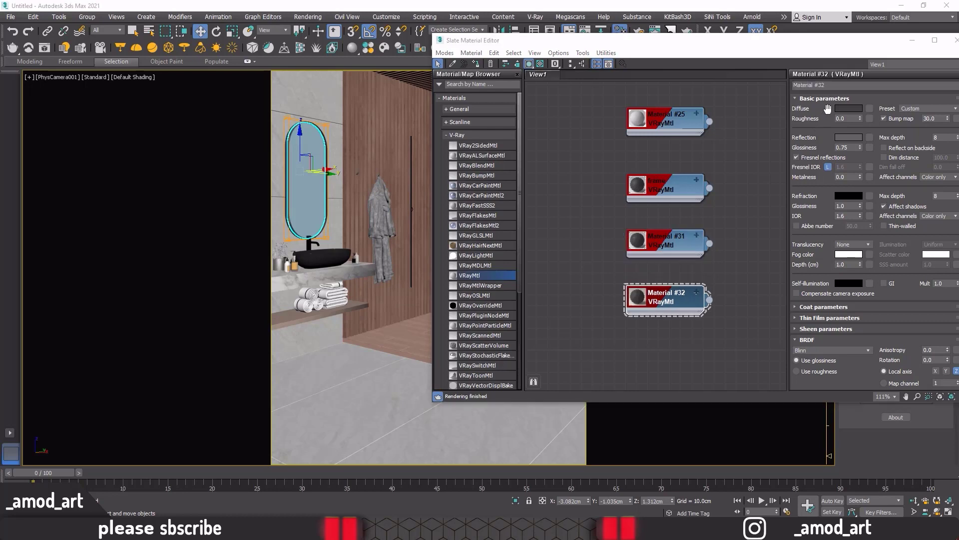
Rename Material #32 to 'miror' with white diffuse and reflection and Fresnel reflections off.
left_click(832, 86)
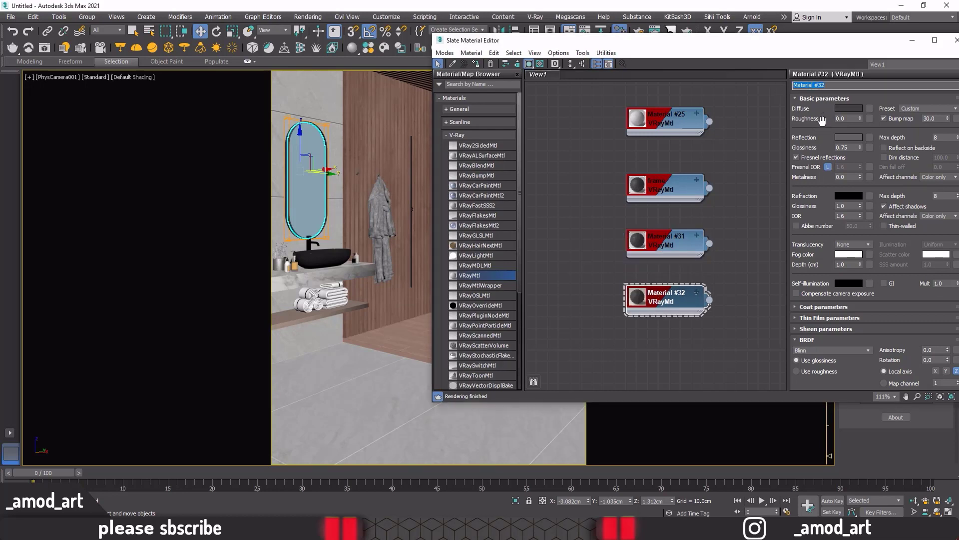
type("miror")
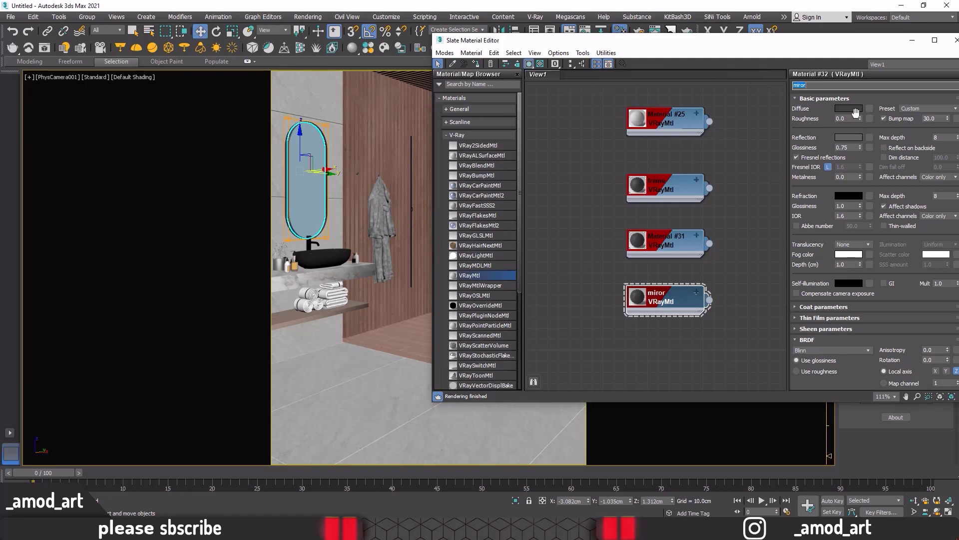
key("Return")
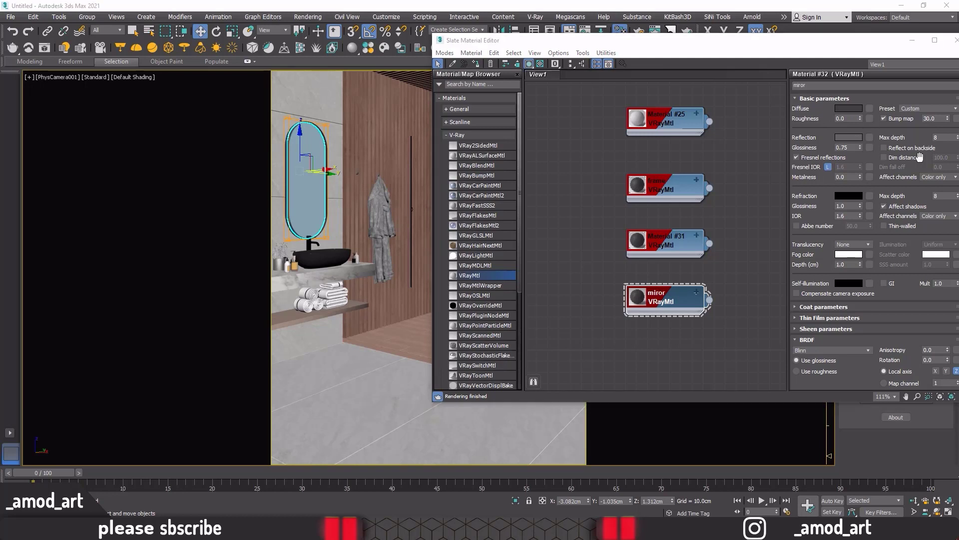
left_click(840, 109)
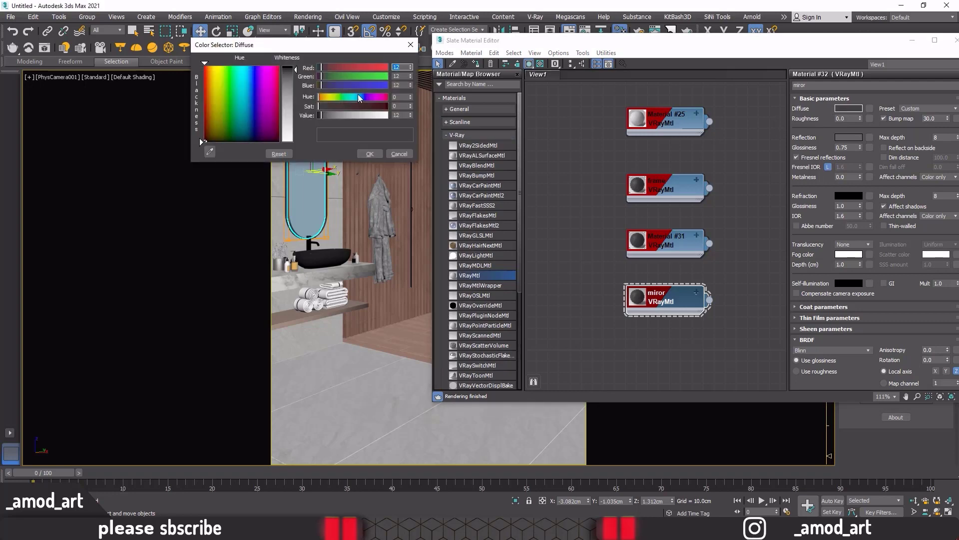
left_click(370, 154)
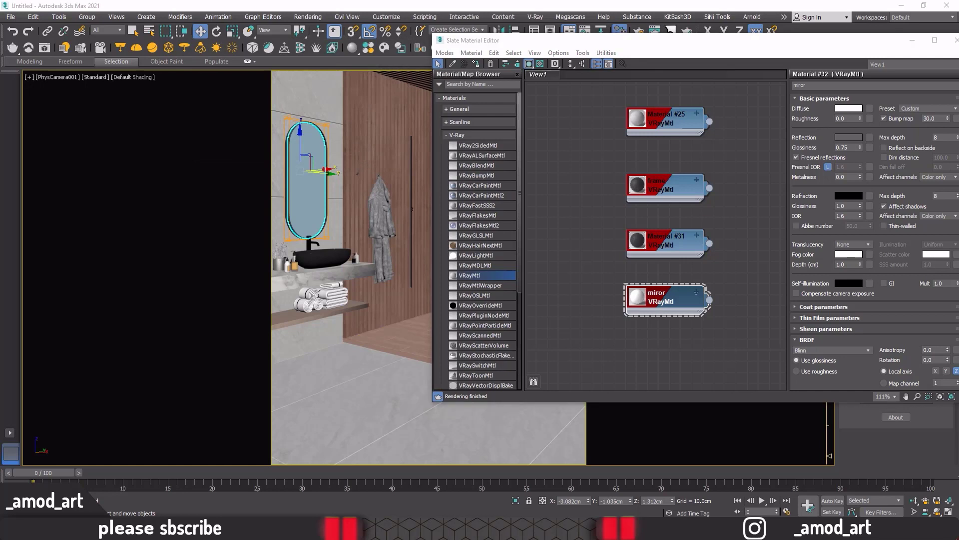
left_click(856, 137)
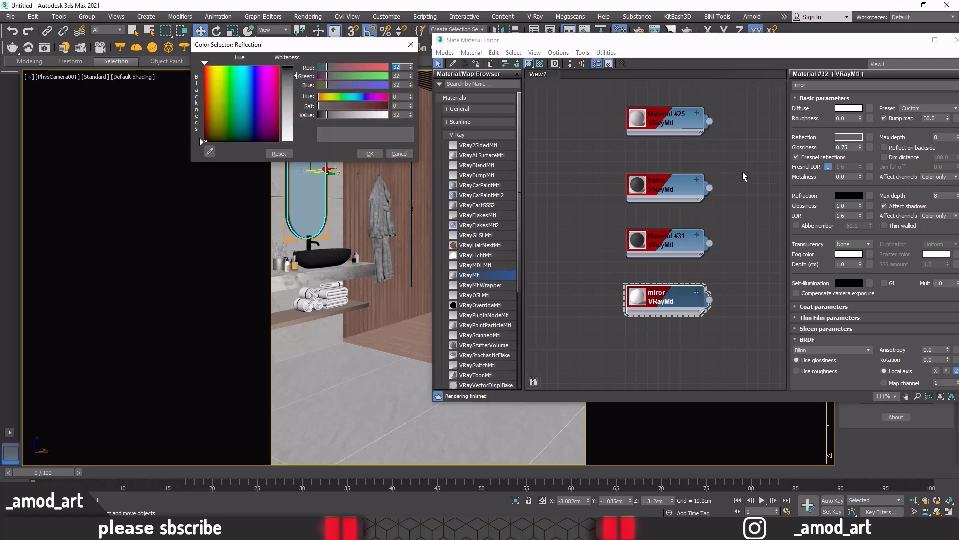
left_click_drag(296, 119, 295, 143)
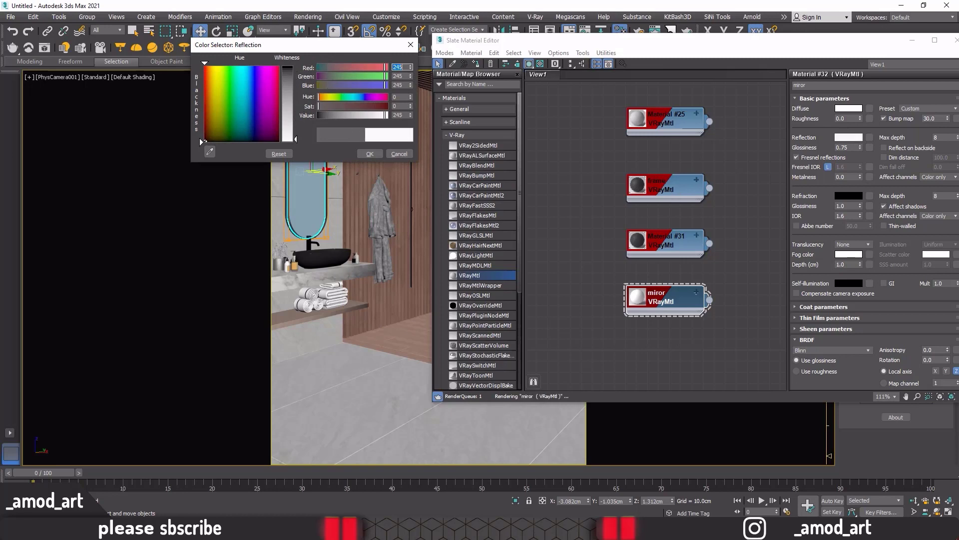
left_click(369, 154)
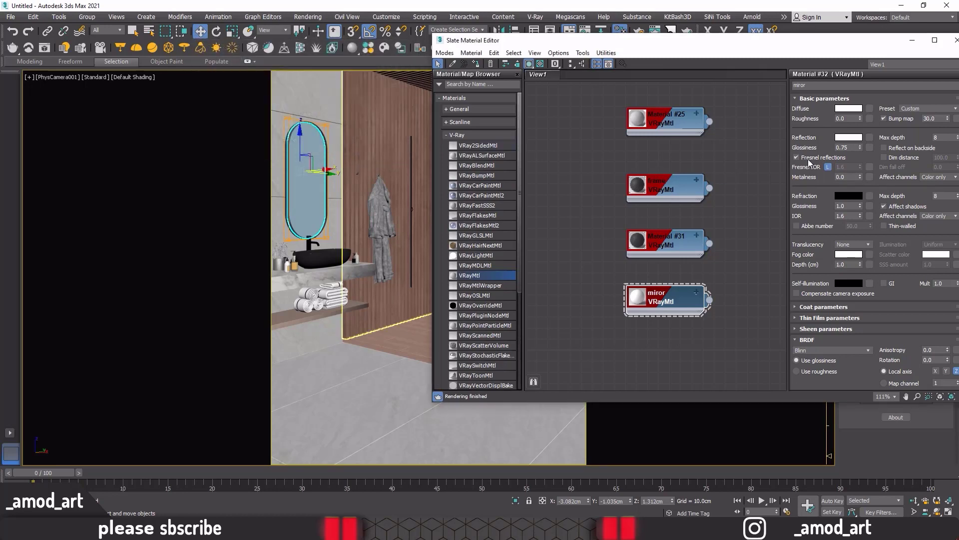
left_click(797, 157)
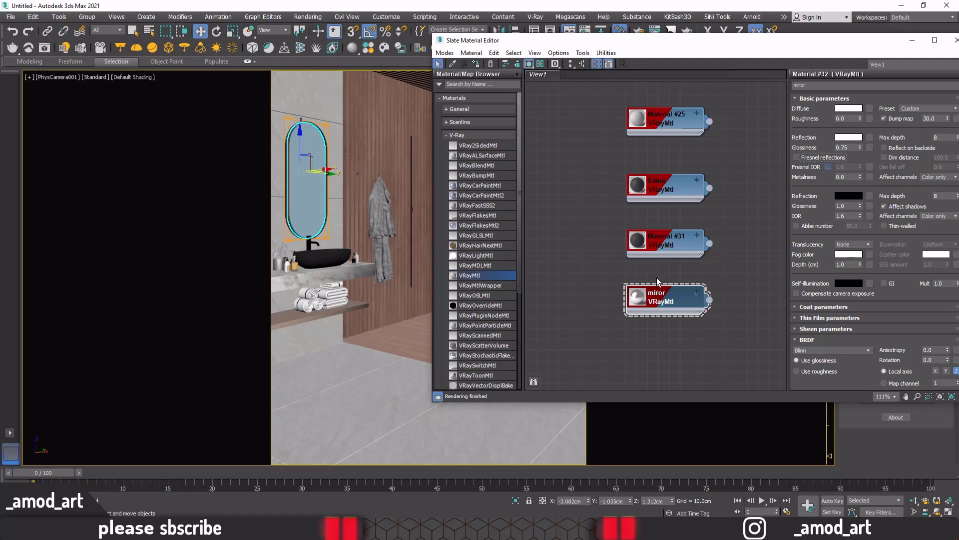
Rearrange the material nodes and set miror's reflection glossiness to 1.0.
double_click(647, 301)
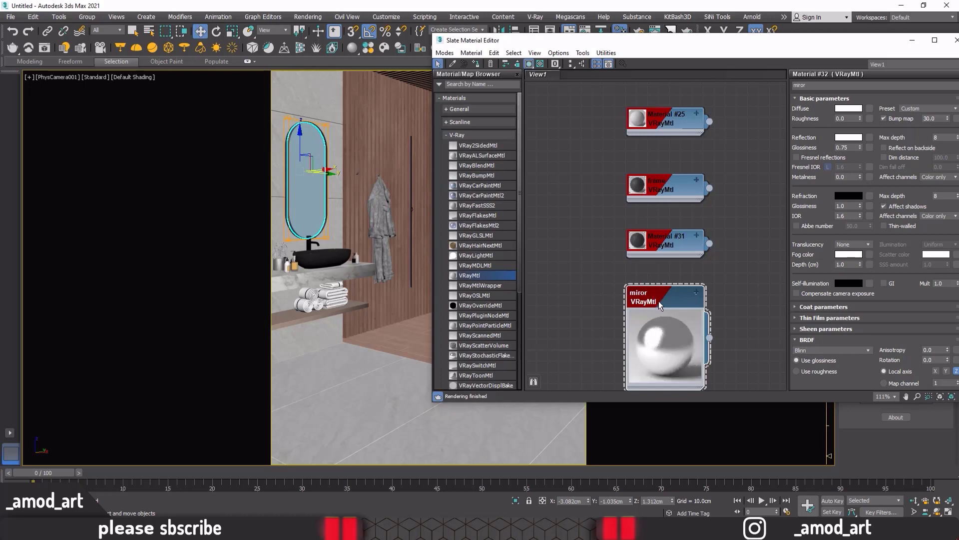
left_click_drag(664, 302, 665, 291)
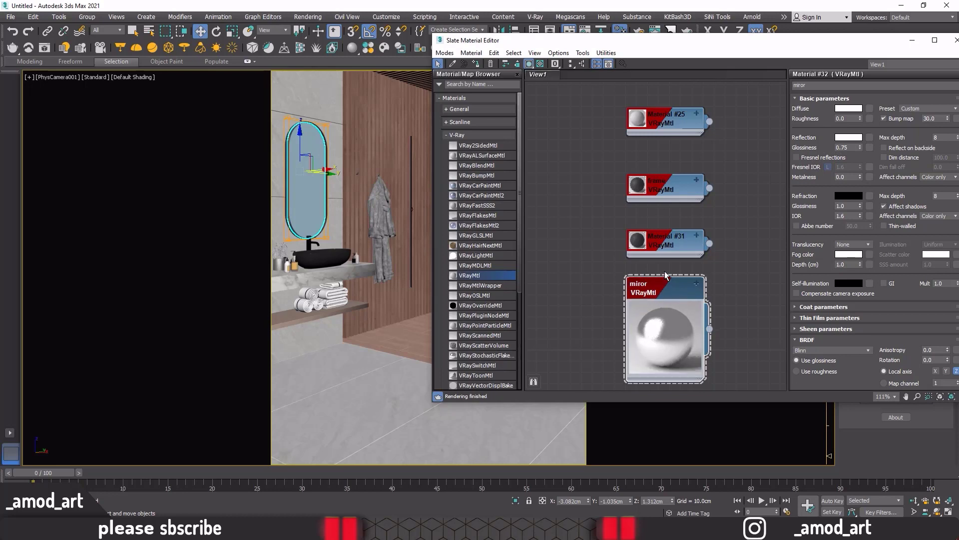
left_click_drag(661, 243, 663, 231)
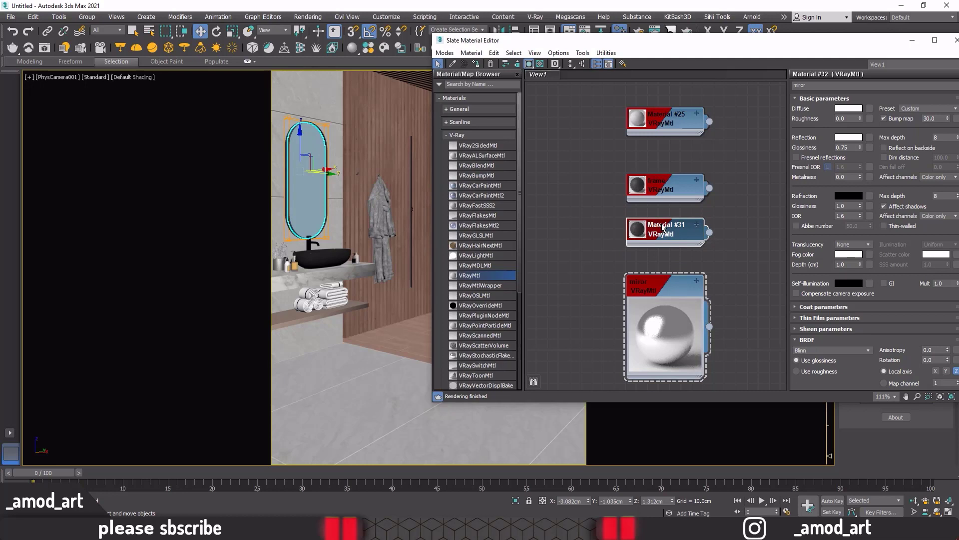
double_click(852, 148)
type("1")
key("Return")
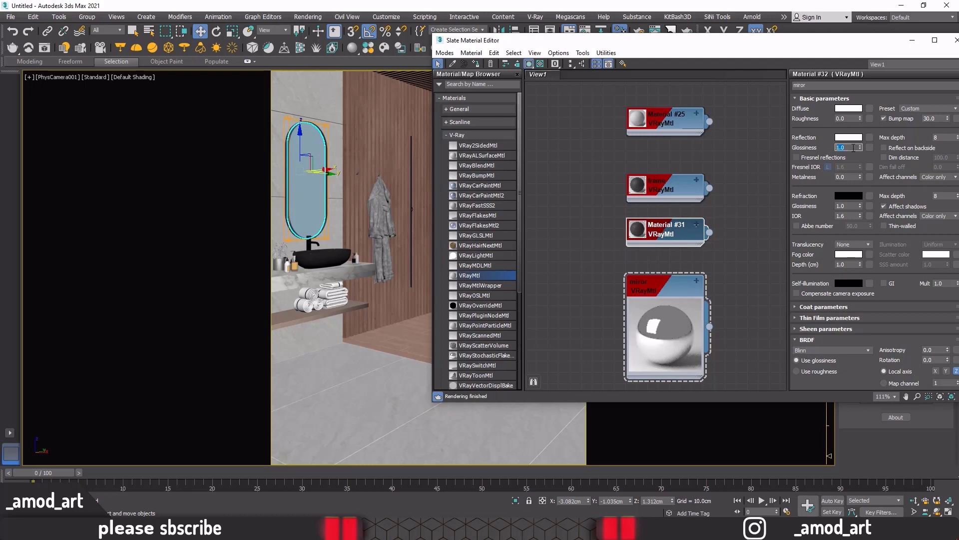
Assign miror to the selected mirror and close the Slate editor.
left_click(668, 292)
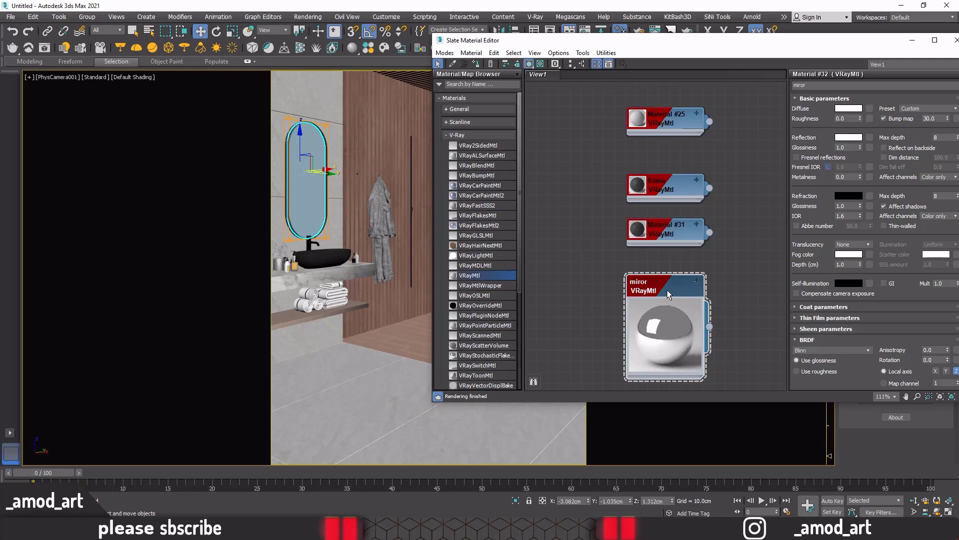
left_click(478, 62)
left_click_drag(552, 43, 471, 46)
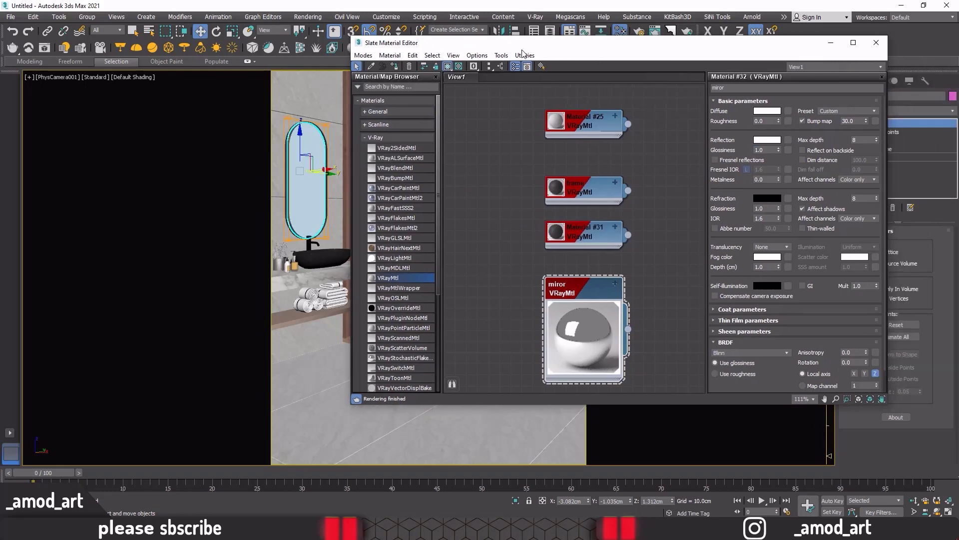
left_click(876, 43)
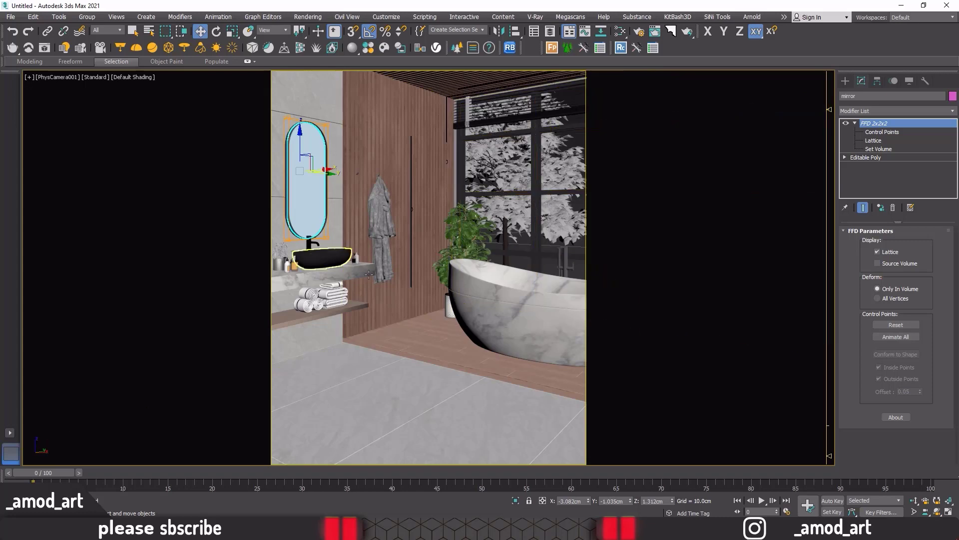
Show the V-Ray Frame Buffer and launch a new test render of the bathroom.
key("shift+q")
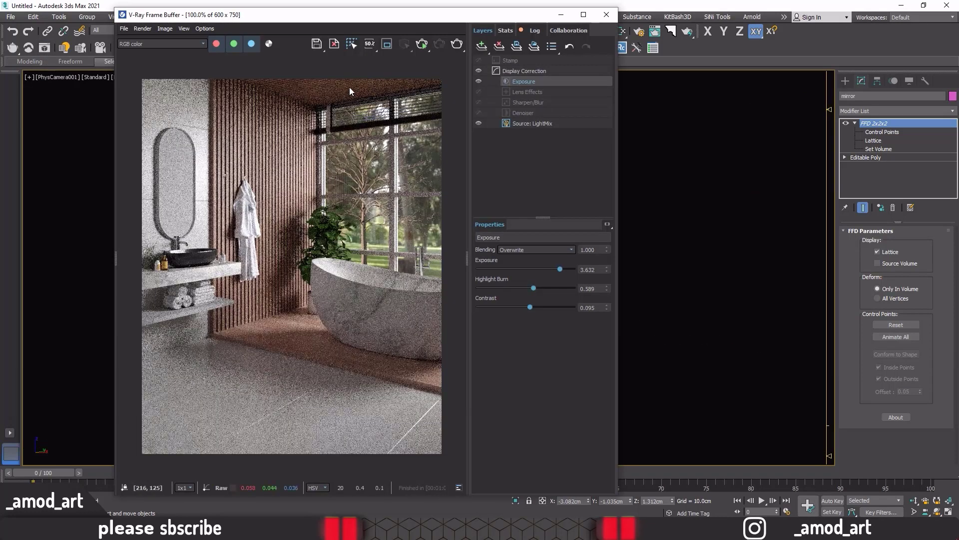
left_click(422, 45)
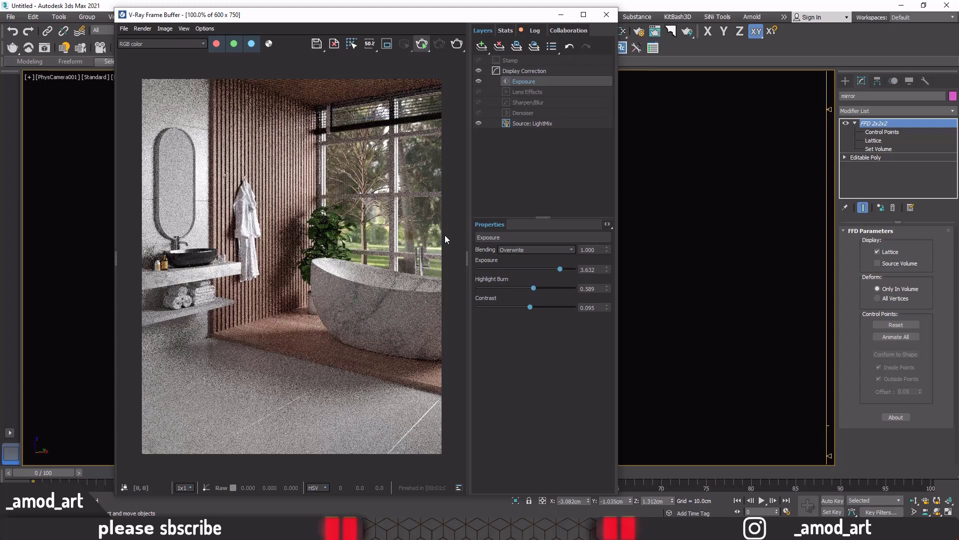
key("shift+q")
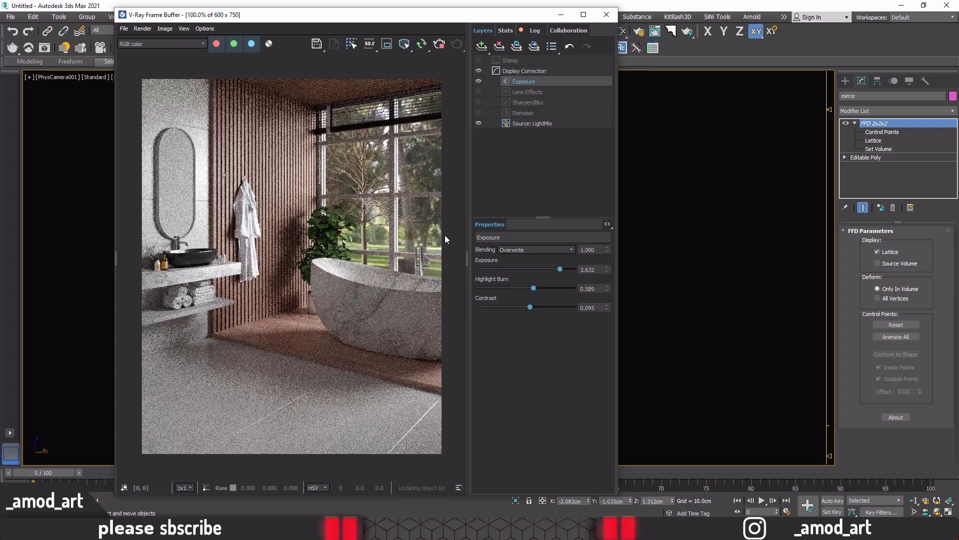
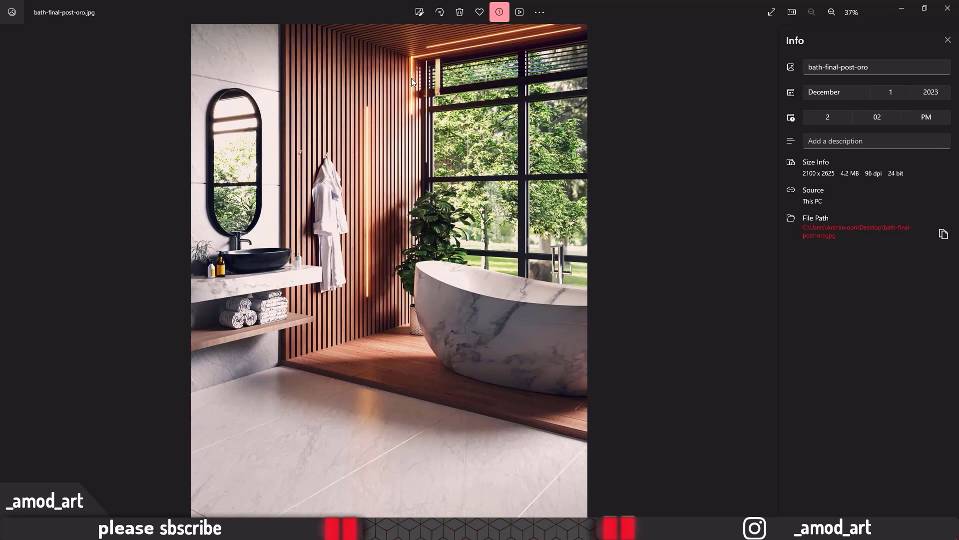
Minimize the bath-final-post-oro reference photo to return to the 3ds Max render.
left_click(902, 7)
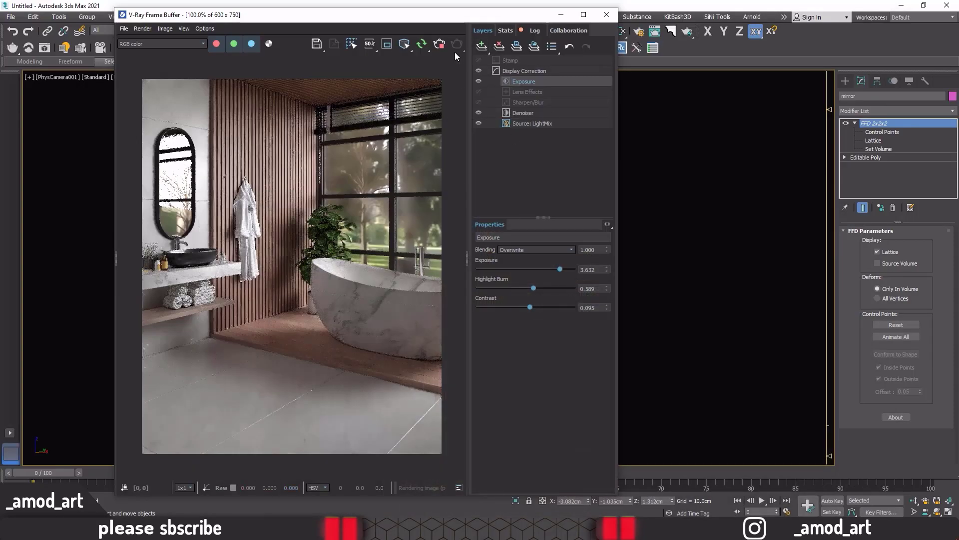
Close the frame buffer, limit the Selection Filter to Lights, and inspect the wall and window light strips.
left_click(606, 15)
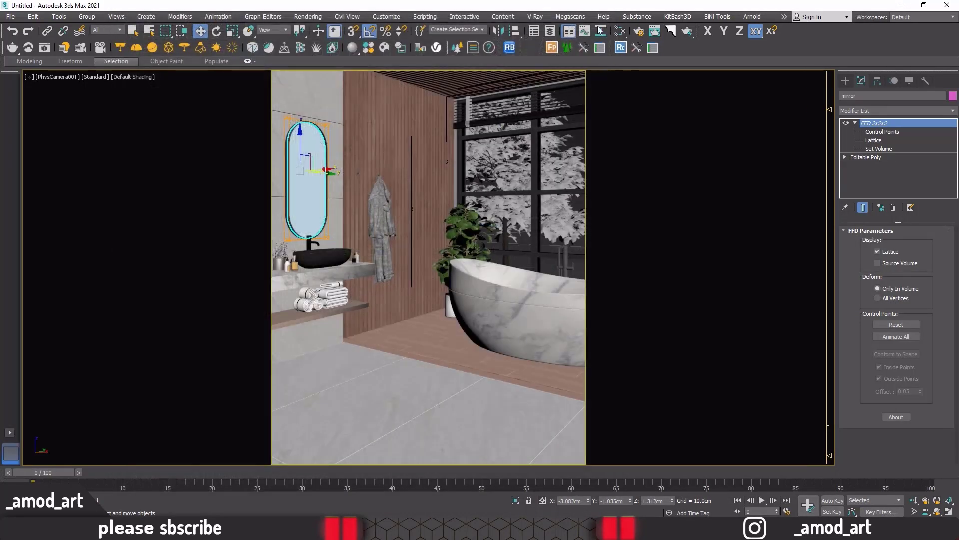
left_click(111, 31)
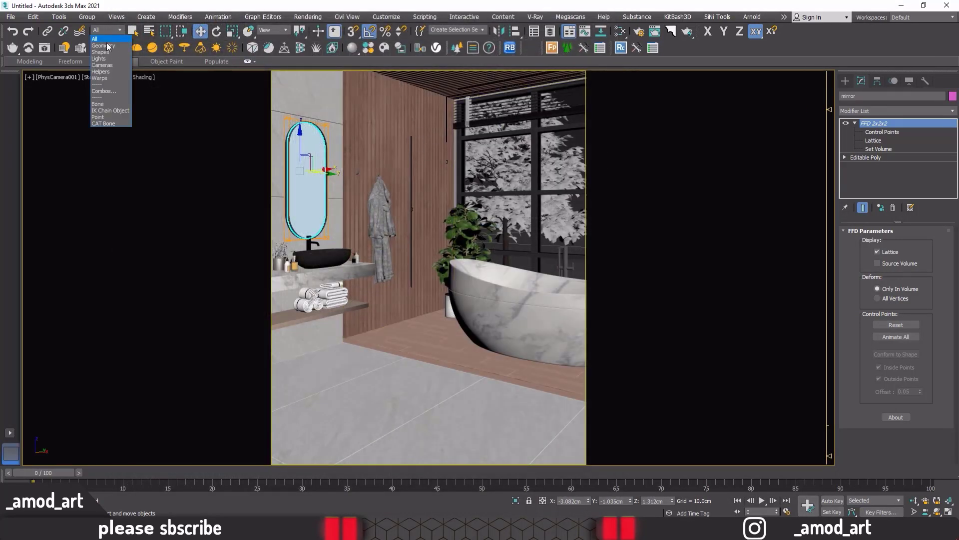
left_click(104, 59)
left_click(410, 158)
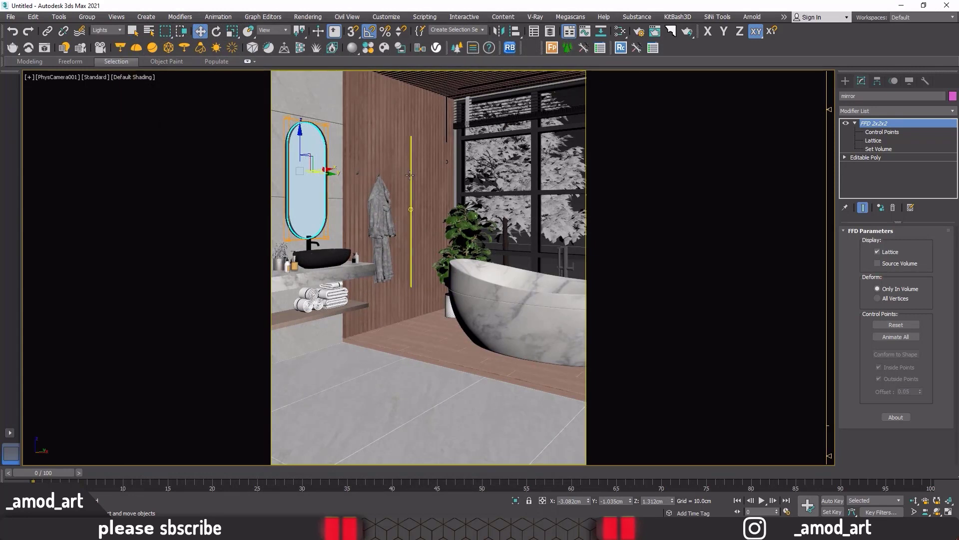
left_click(410, 173)
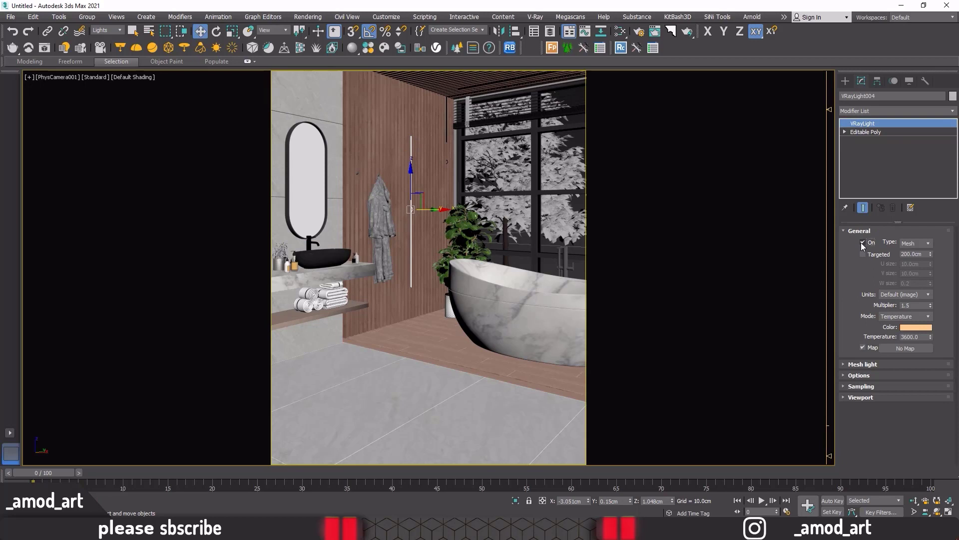
left_click_drag(912, 306, 888, 305)
left_click_drag(921, 337, 891, 337)
left_click(447, 115)
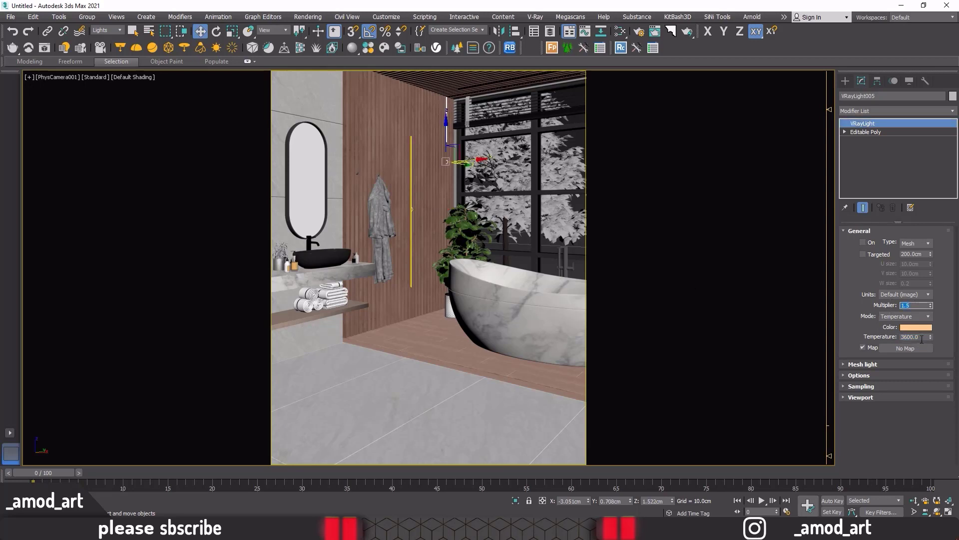
key("Tab")
Select the VRayLight006 ceiling strip, switch it On, and start a new render.
left_click(862, 243)
left_click_drag(467, 143, 465, 88)
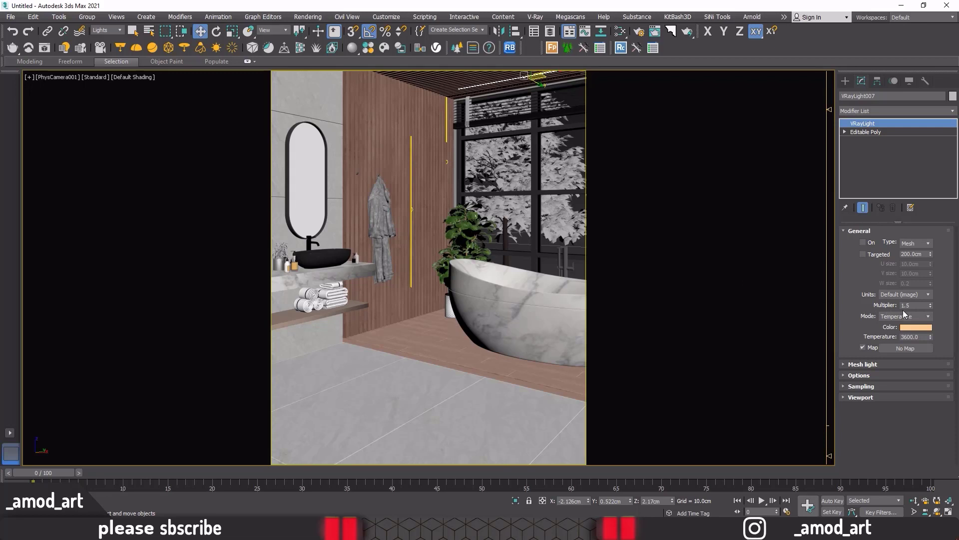
left_click(466, 93)
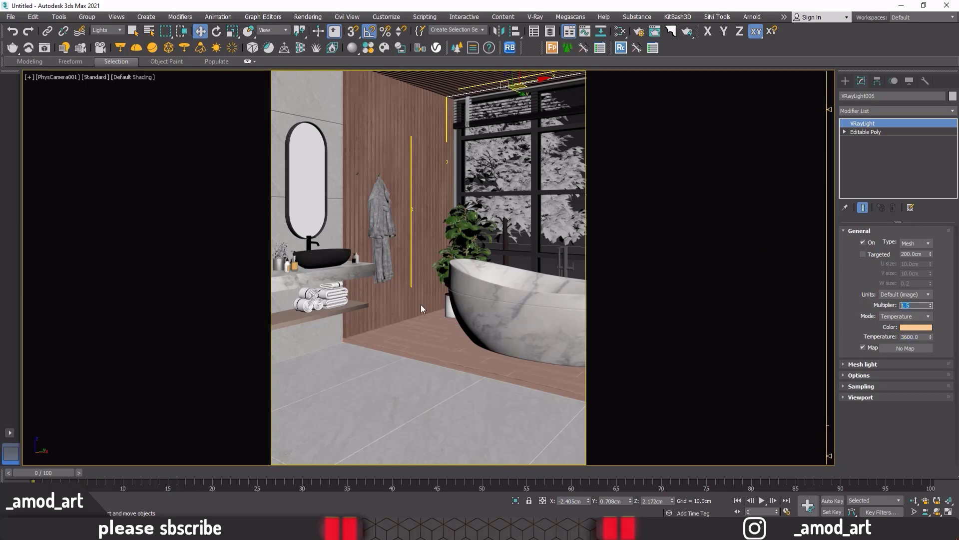
left_click(43, 50)
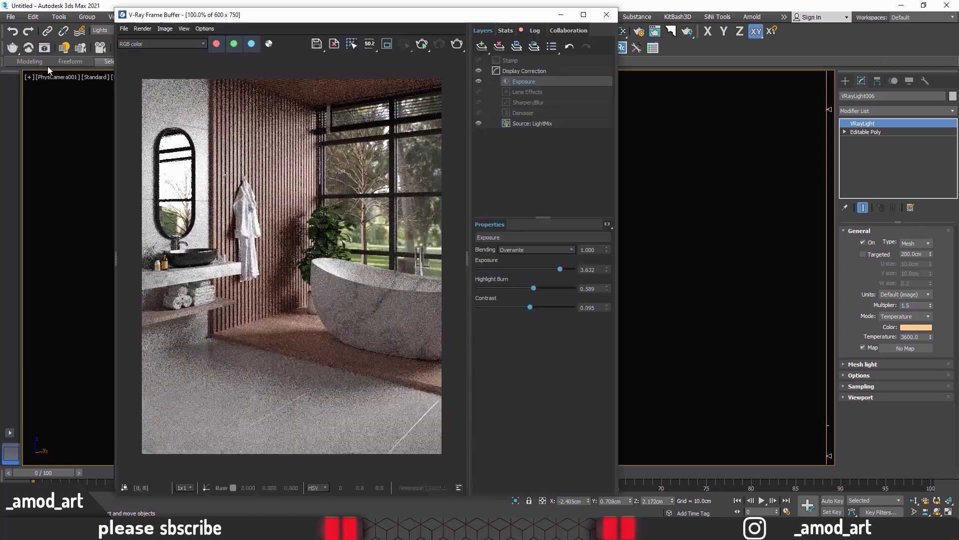
left_click(419, 50)
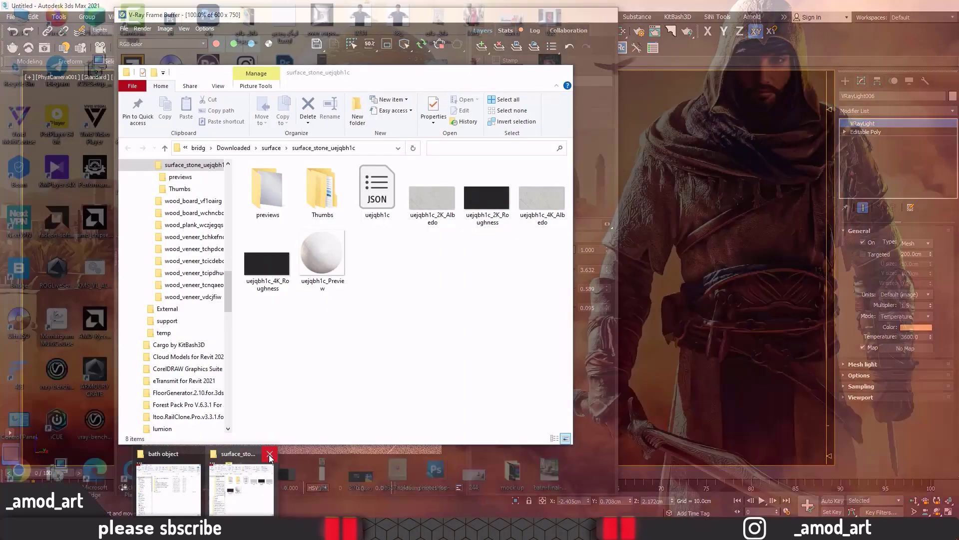
left_click(269, 455)
Browse bath object's plant and tree2 folders to locate the 017 tree scene file.
left_click(205, 488)
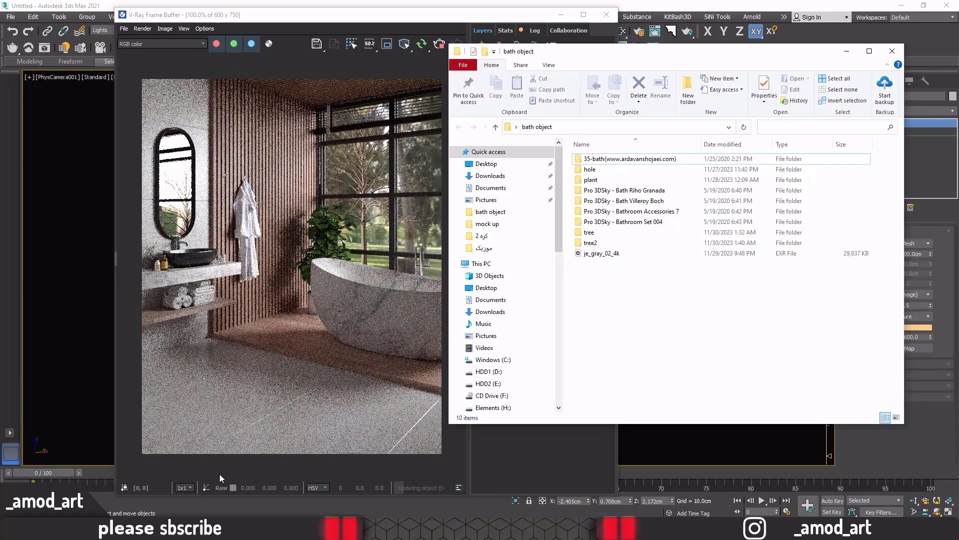
double_click(606, 180)
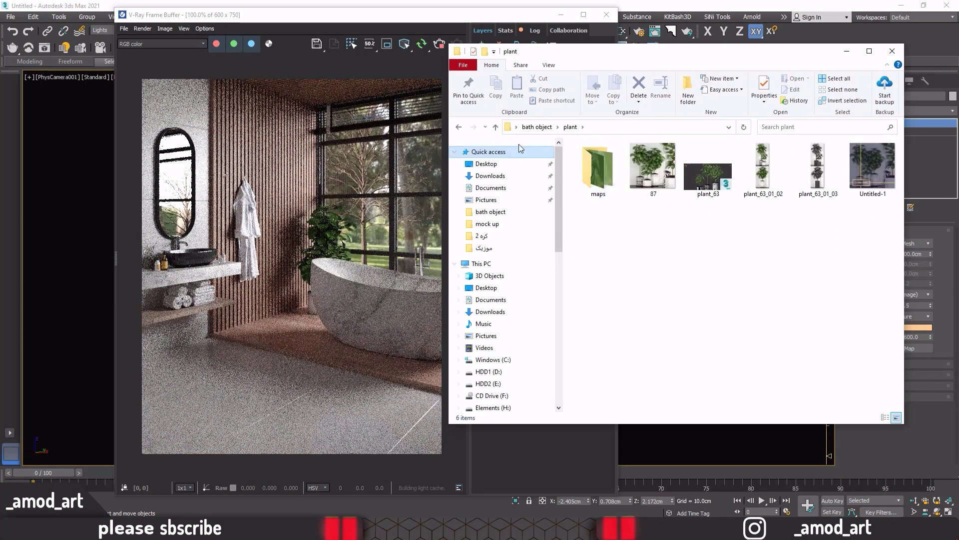
left_click(496, 127)
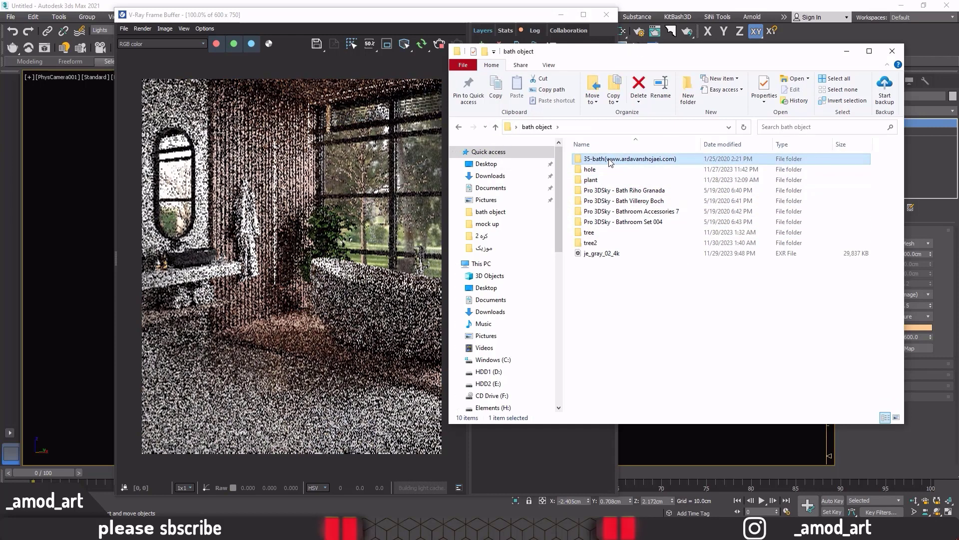
double_click(600, 243)
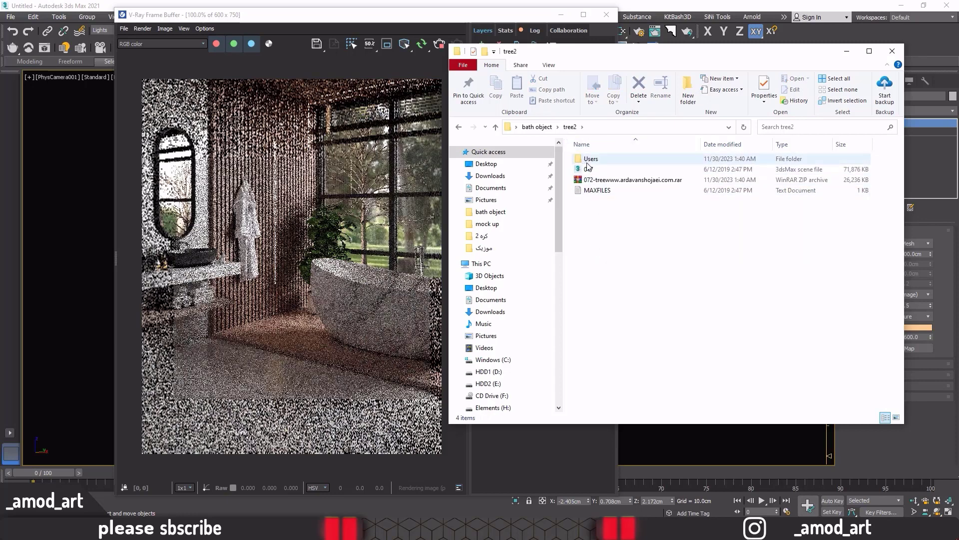
left_click(589, 163)
double_click(590, 163)
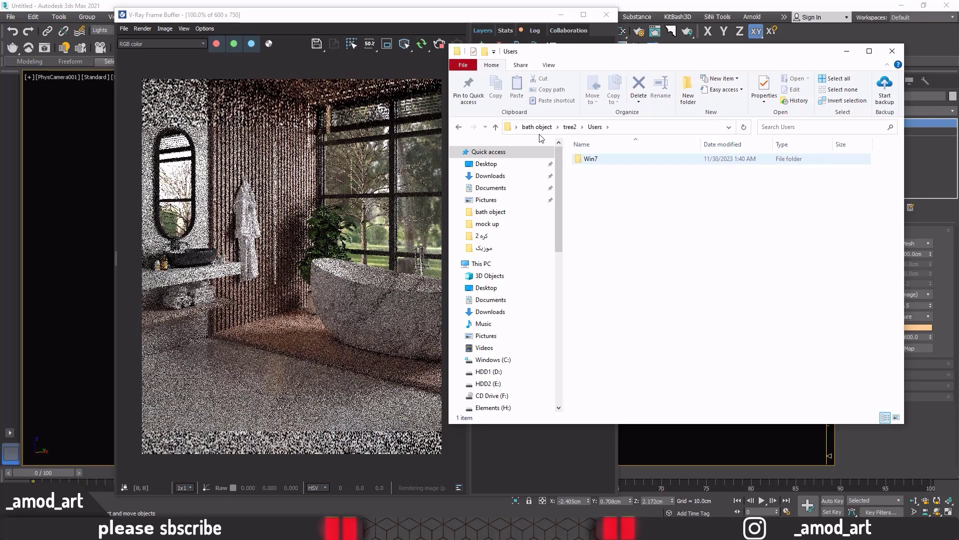
left_click(496, 128)
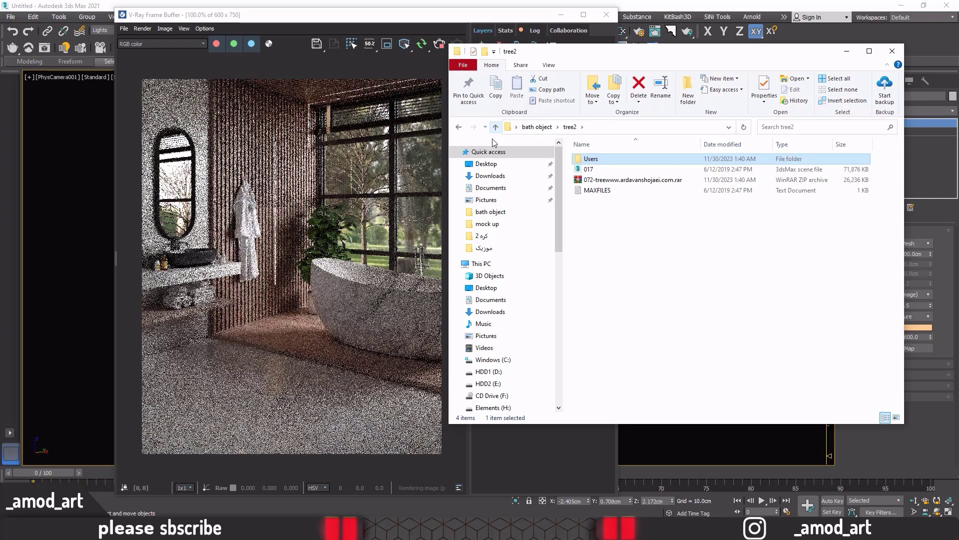
left_click(846, 52)
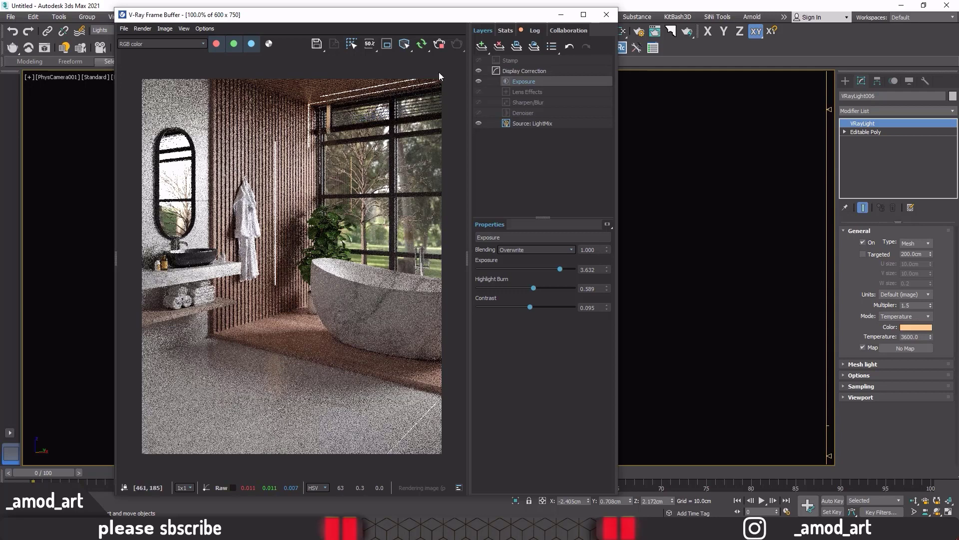
Close the frame buffer and maximize the Top viewport from the four-view layout.
left_click(606, 14)
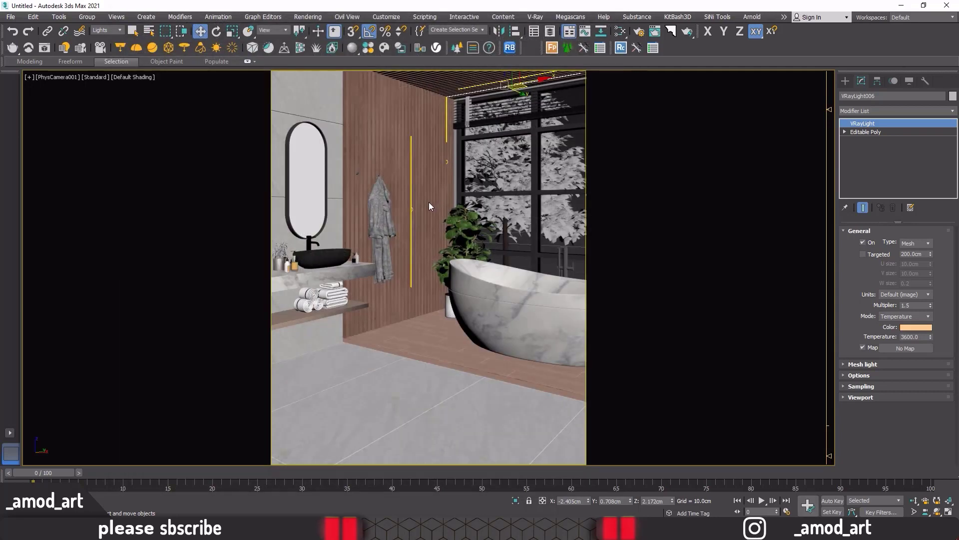
key("p")
key("alt+w")
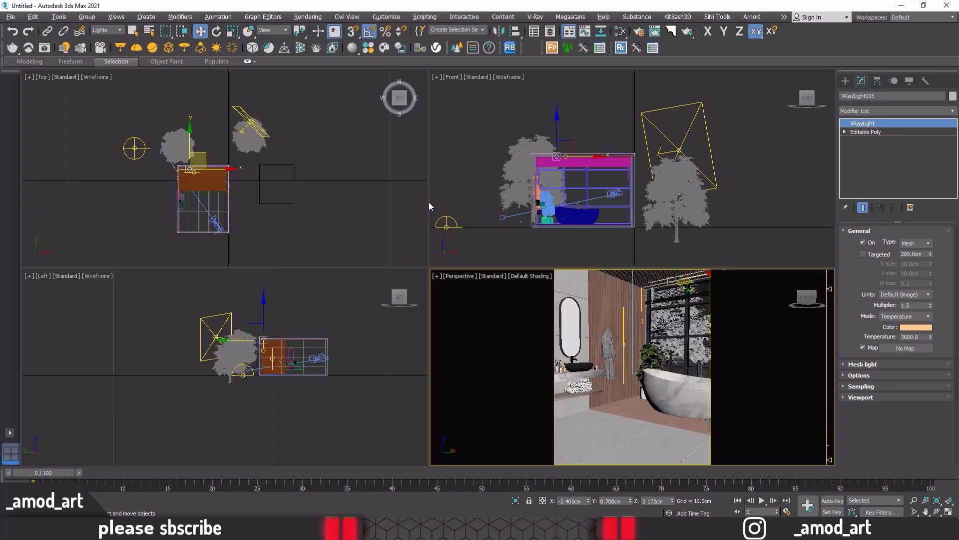
right_click(301, 208)
key("alt+w")
scroll(325, 212, "up", 2)
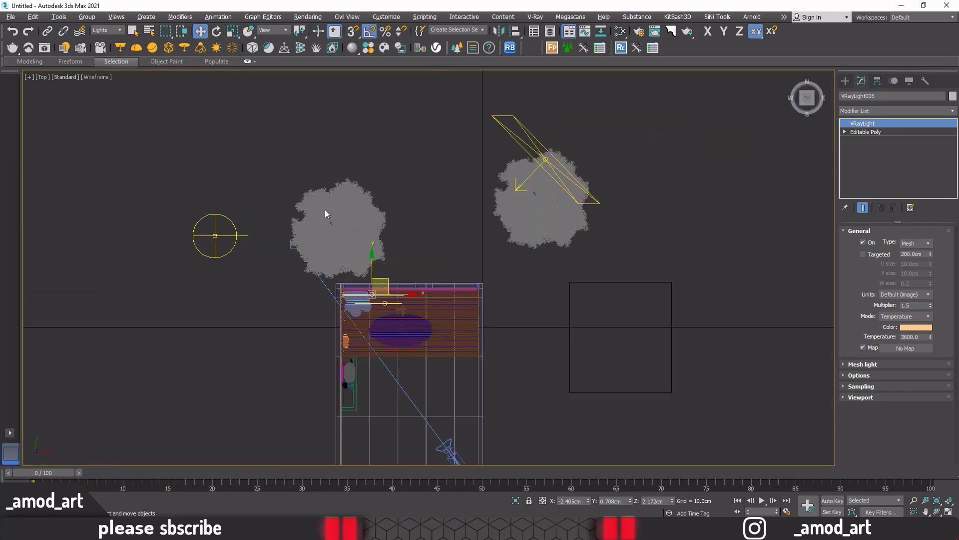
scroll(325, 210, "down", 2)
Set the Selection Filter to All, clear the selection, and select 017 in tree2.
left_click(114, 31)
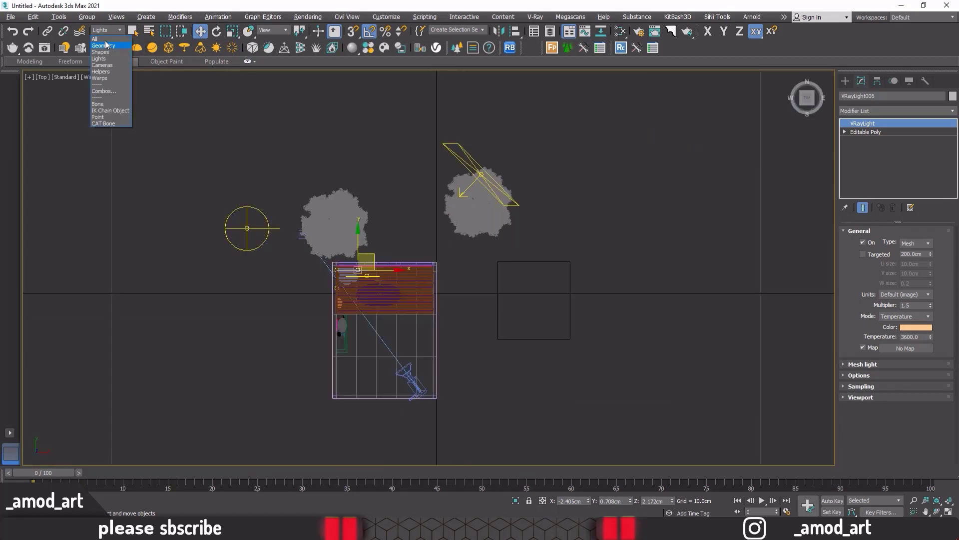
left_click(105, 39)
left_click(256, 310)
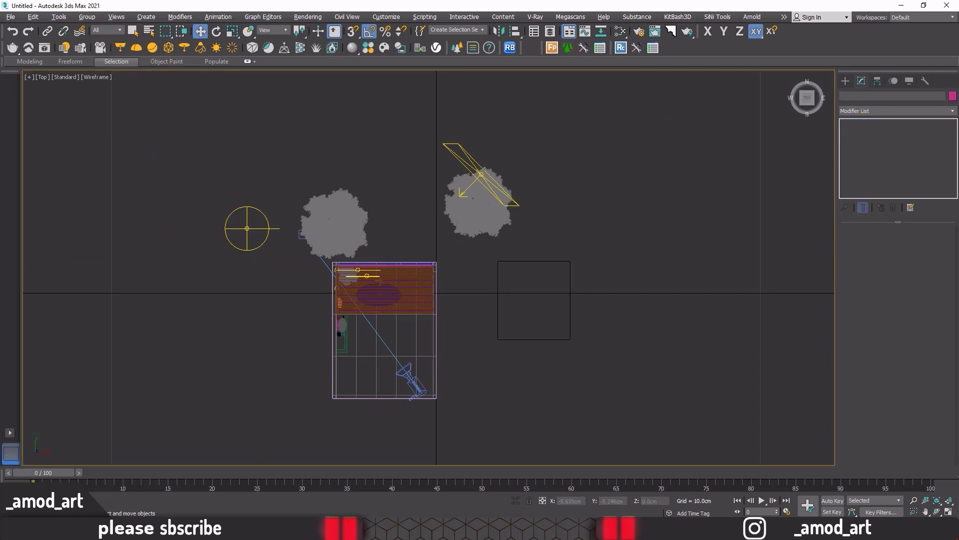
key("alt+Tab")
left_click(594, 170)
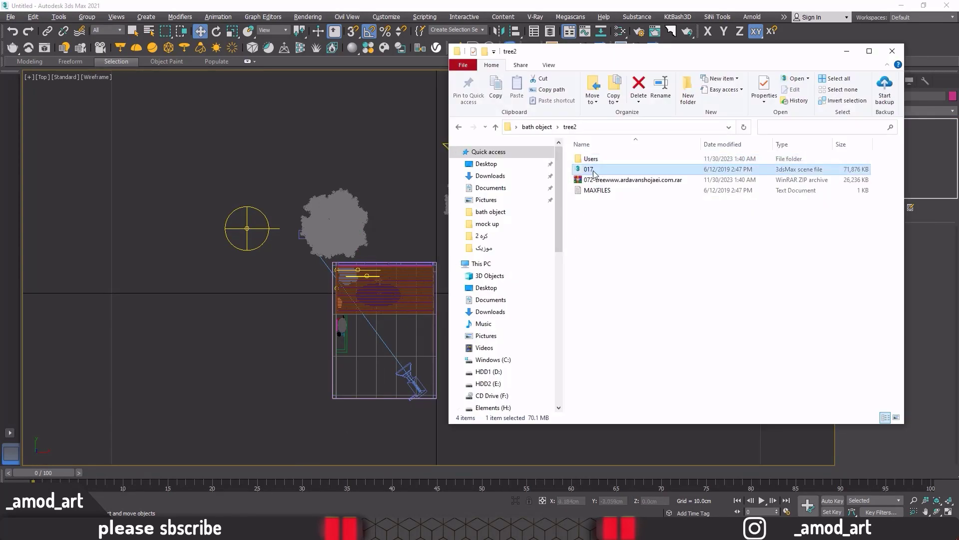
Drop 017.max into the Top viewport and choose Merge File.
left_click_drag(594, 173, 186, 315)
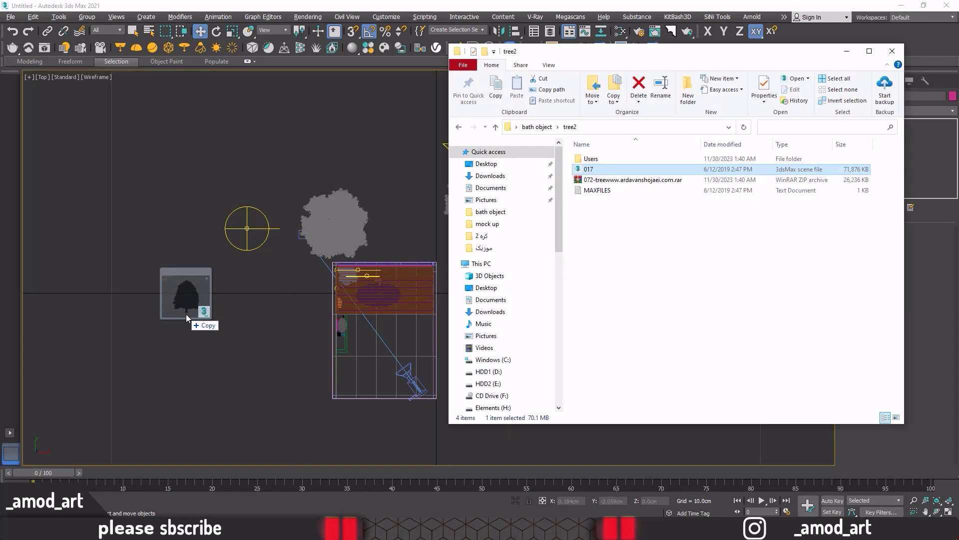
left_click_drag(186, 314, 192, 301)
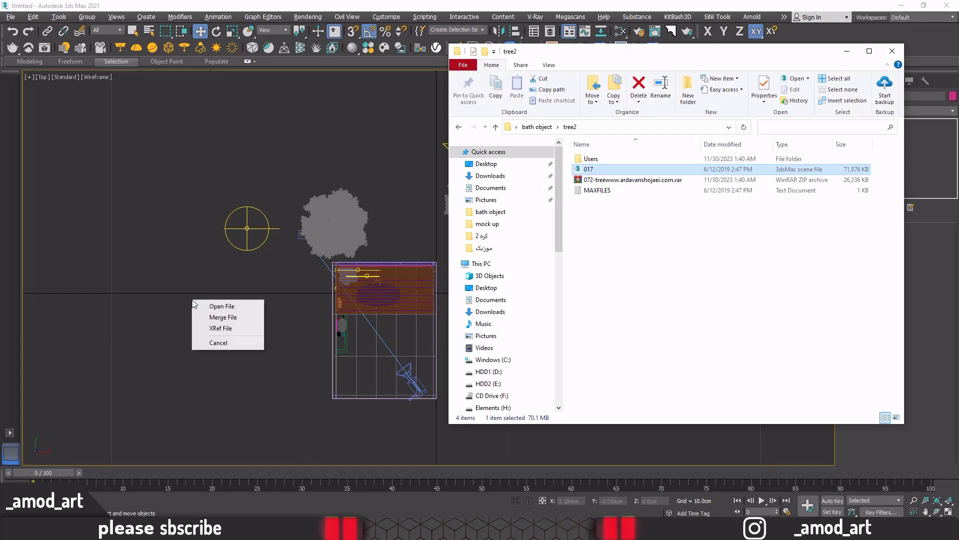
left_click(223, 318)
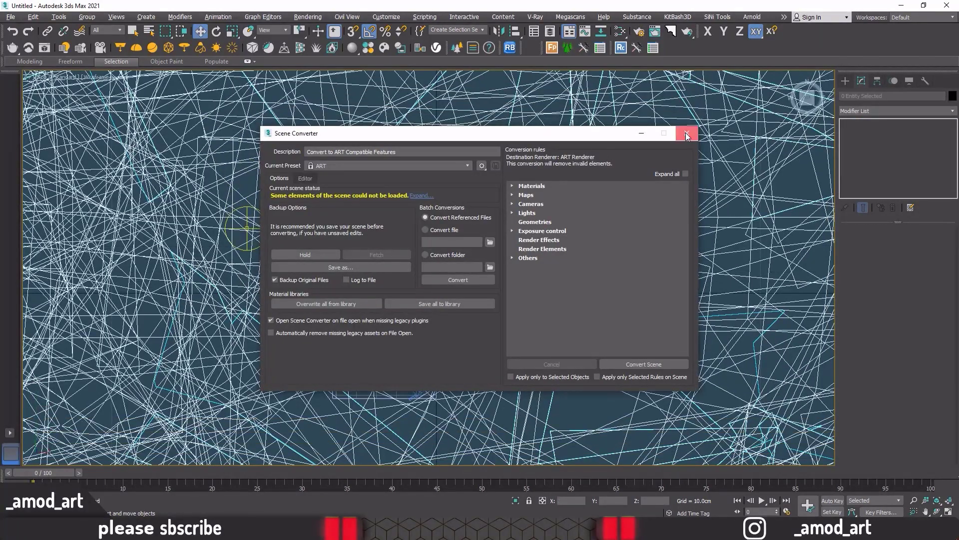
Dismiss the Scene Converter and scale the 017 tree down to 42 percent.
left_click(687, 133)
left_click(231, 32)
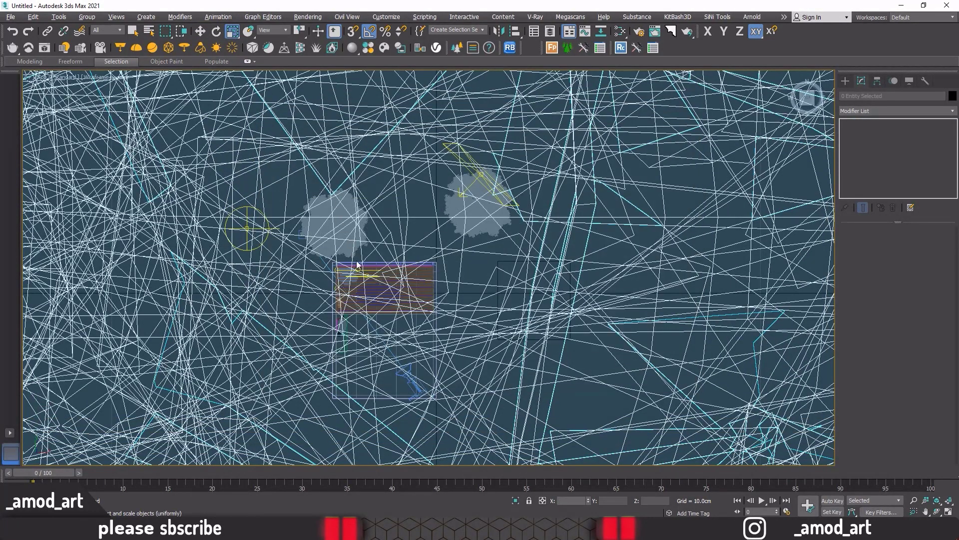
scroll(350, 230, "down", 3)
scroll(345, 225, "down", 3)
scroll(335, 212, "down", 3)
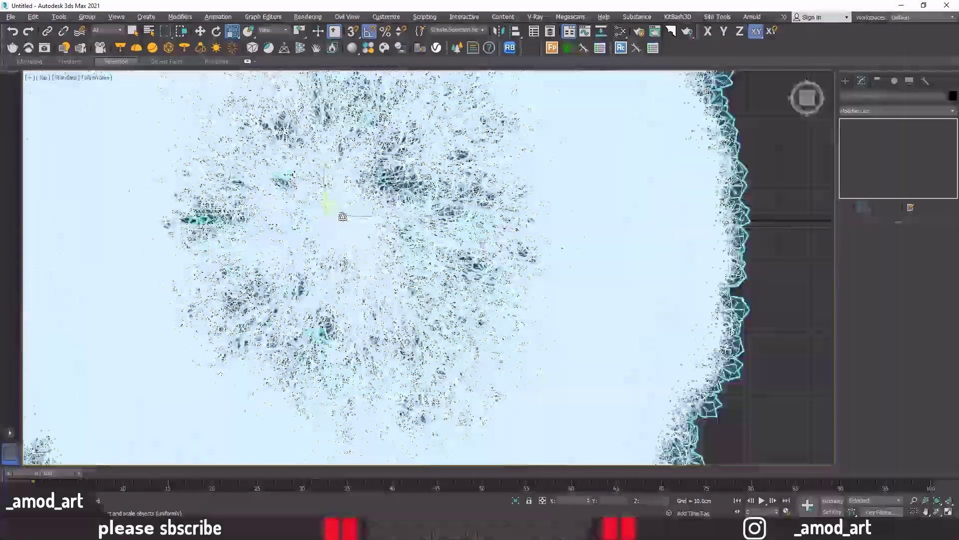
scroll(333, 211, "down", 5)
scroll(339, 378, "down", 4)
scroll(397, 398, "down", 2)
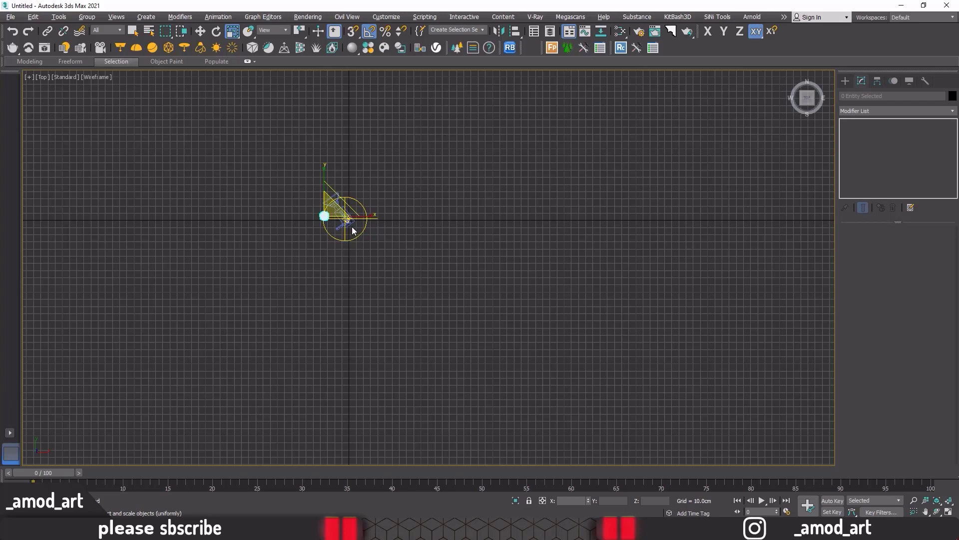
scroll(328, 220, "up", 8)
scroll(241, 197, "up", 2)
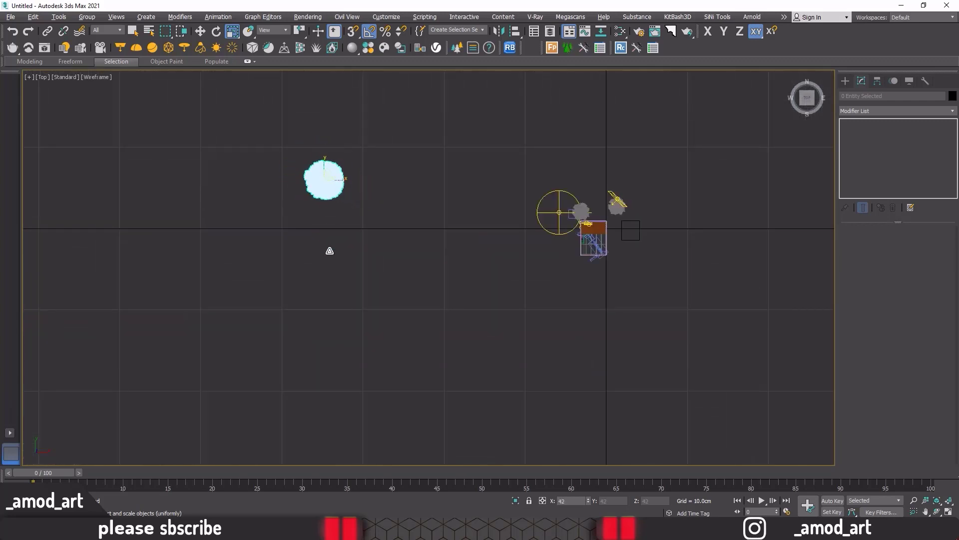
left_click_drag(330, 251, 332, 302)
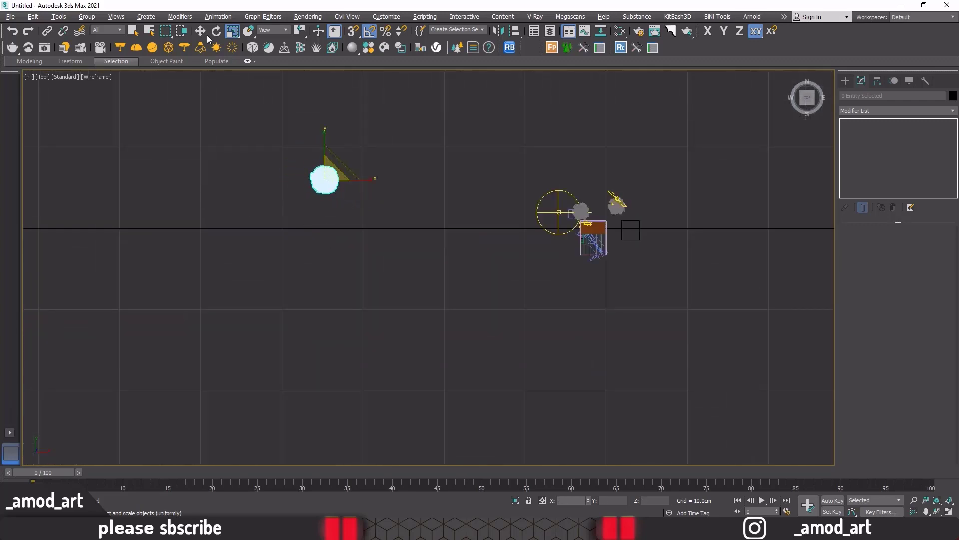
Move the tree beside the bathroom box and lower it onto the ground in Front view.
left_click(200, 31)
left_click_drag(370, 174, 572, 188)
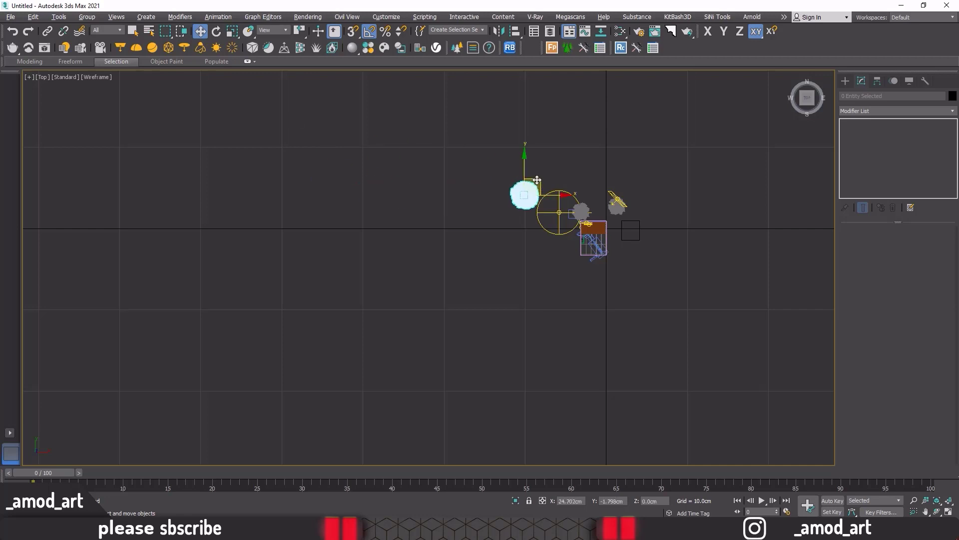
key("alt+w")
left_click(534, 334)
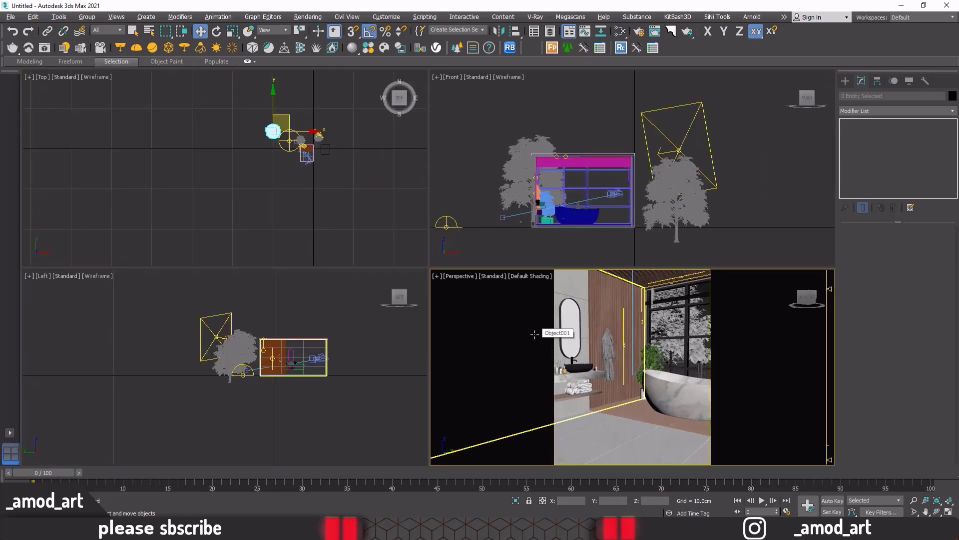
scroll(534, 335, "down", 3)
key("alt+w")
scroll(543, 323, "down", 5)
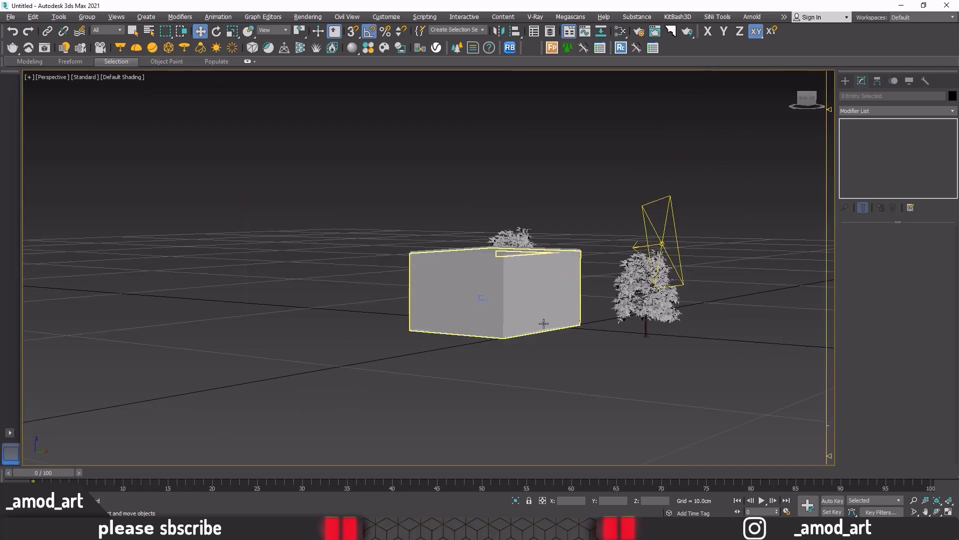
key("alt+w")
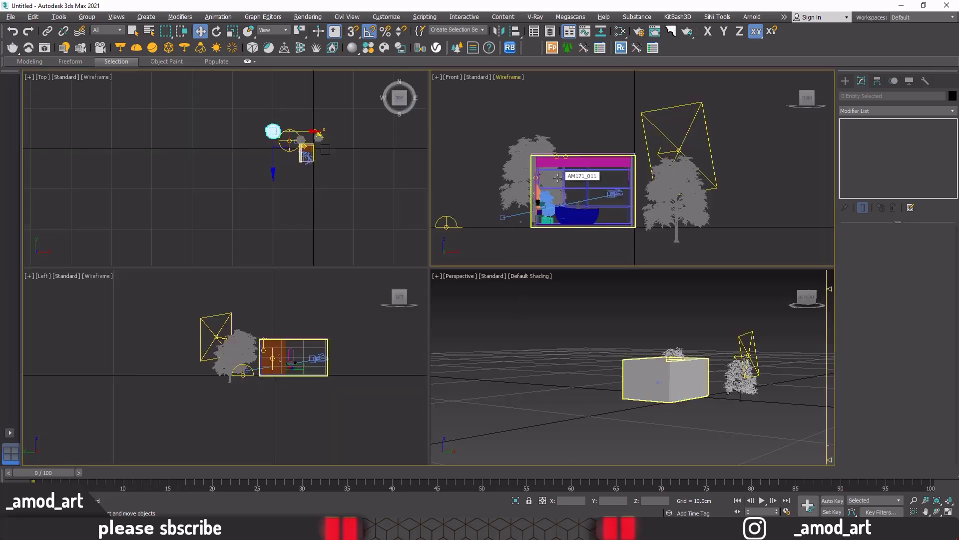
key("alt+w")
scroll(558, 178, "down", 3)
scroll(557, 177, "down", 3)
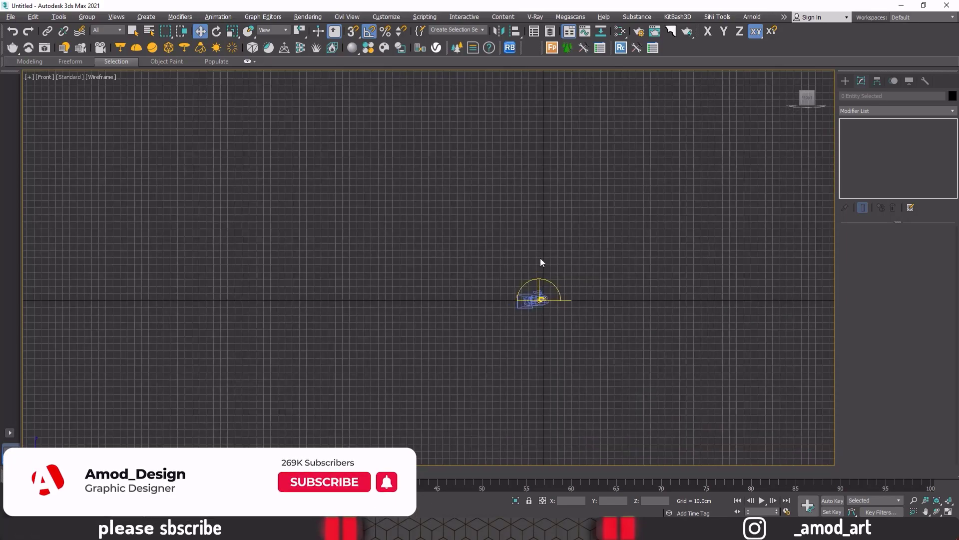
middle_click_drag(541, 262, 477, 297)
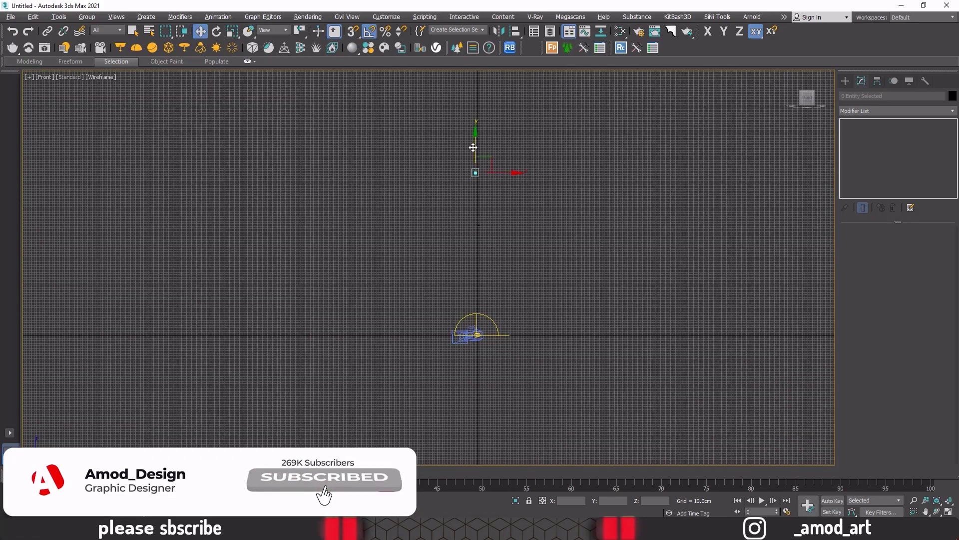
left_click_drag(473, 148, 478, 332)
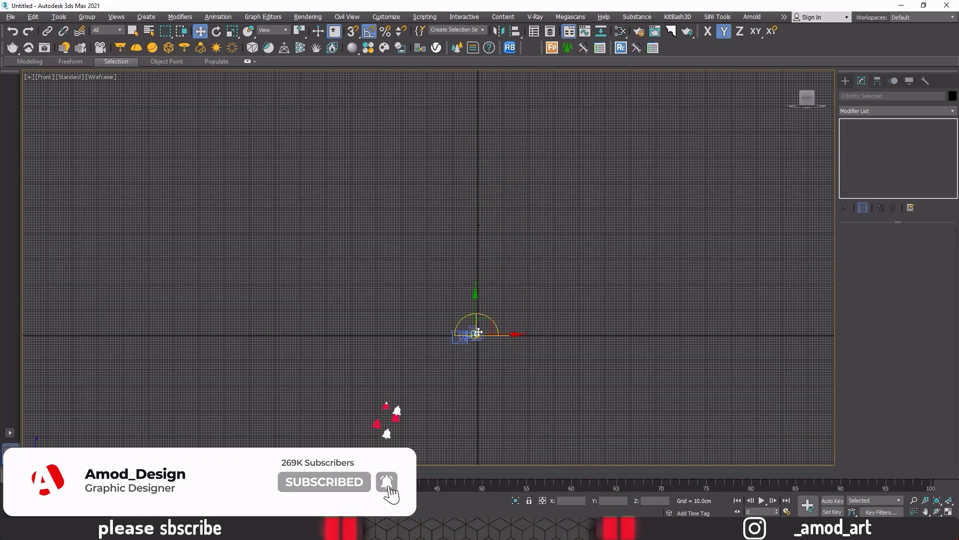
Reselect the tree and orbit around it to check its placement.
scroll(478, 332, "down", 1)
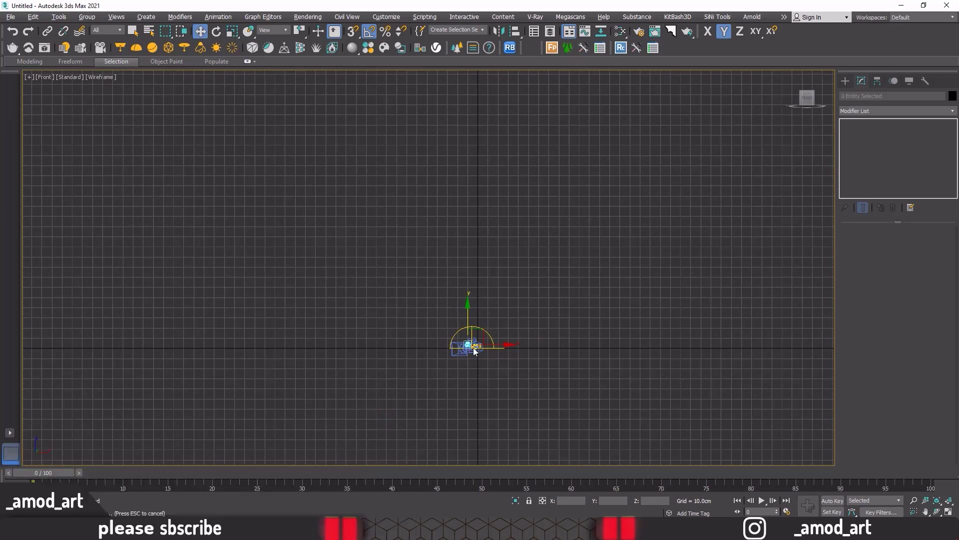
scroll(469, 356, "up", 5)
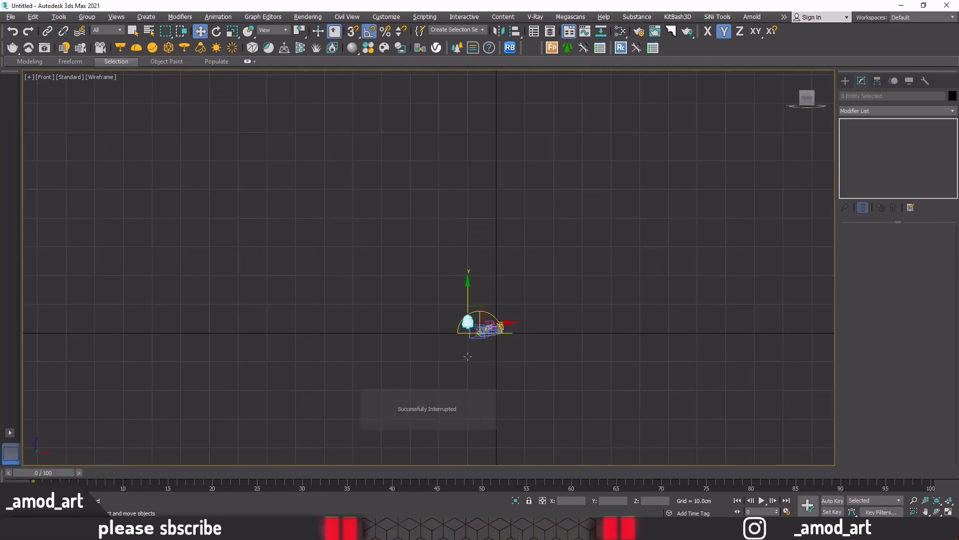
scroll(476, 278, "up", 3)
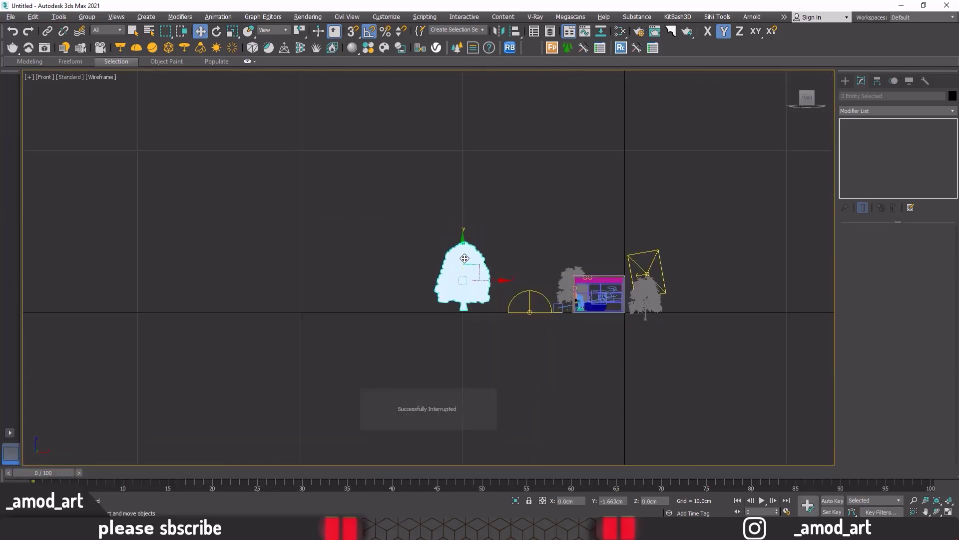
key("alt+w")
key("alt+w")
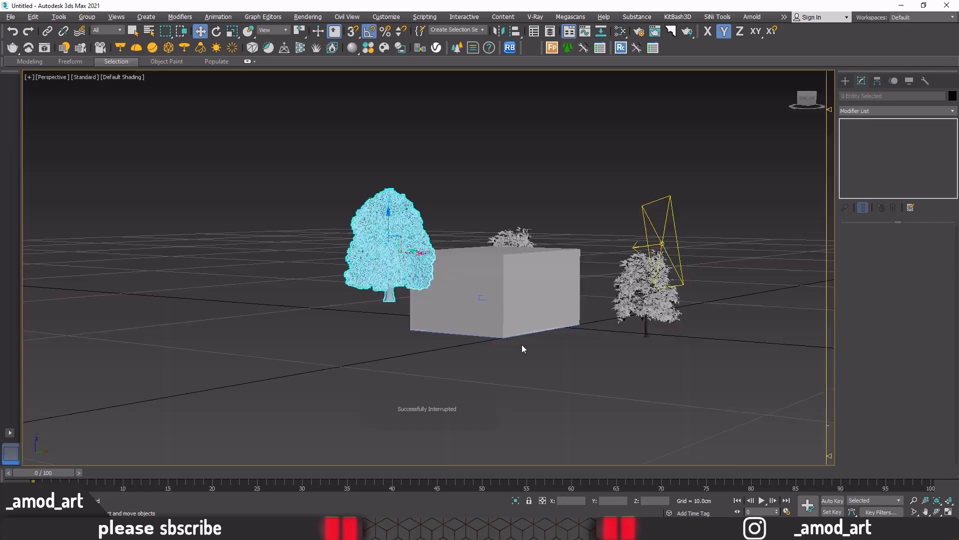
scroll(364, 255, "up", 3)
left_click(292, 260)
scroll(357, 249, "up", 3)
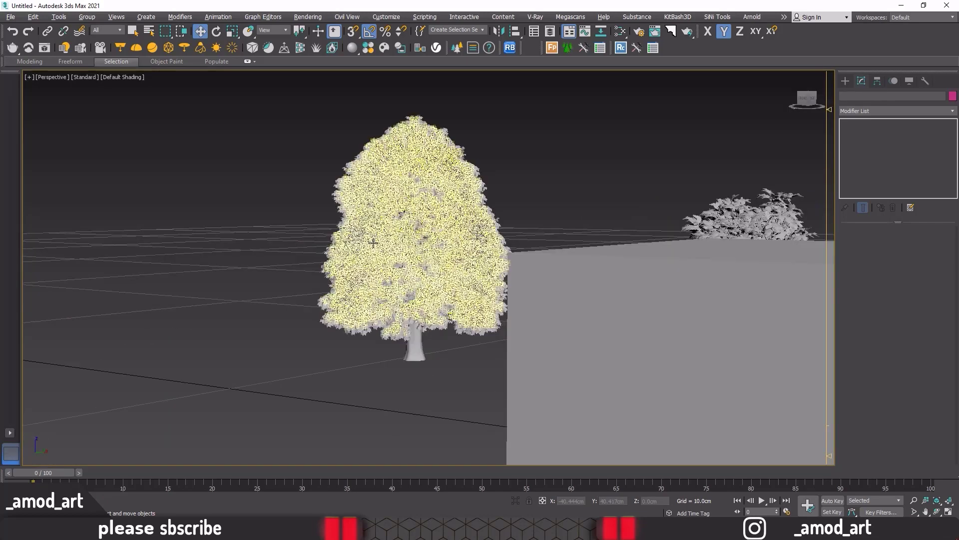
scroll(374, 244, "up", 2)
scroll(373, 243, "down", 2)
left_click(374, 244)
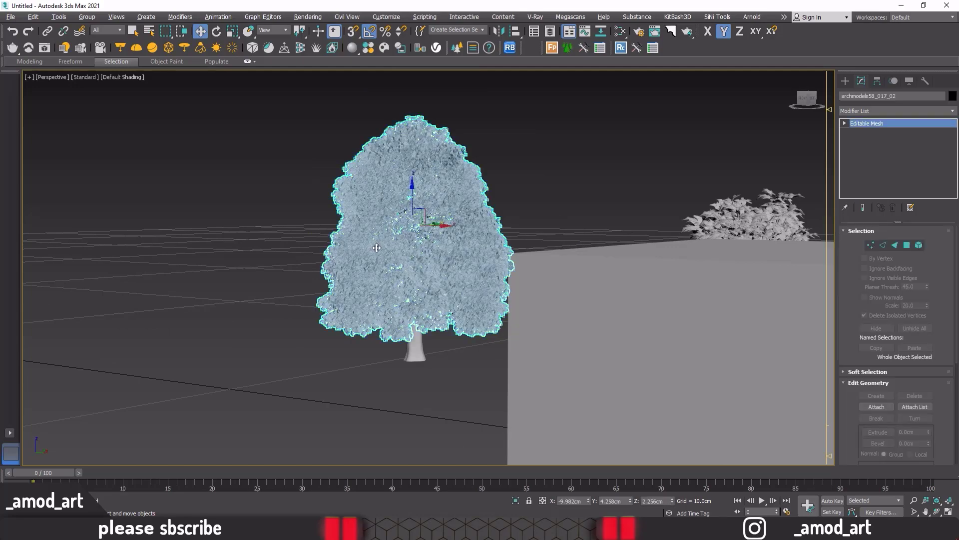
mouse_move(375, 244)
middle_mouse_down("alt")
mouse_move(390, 255)
mouse_move(292, 248)
middle_mouse_up("alt")
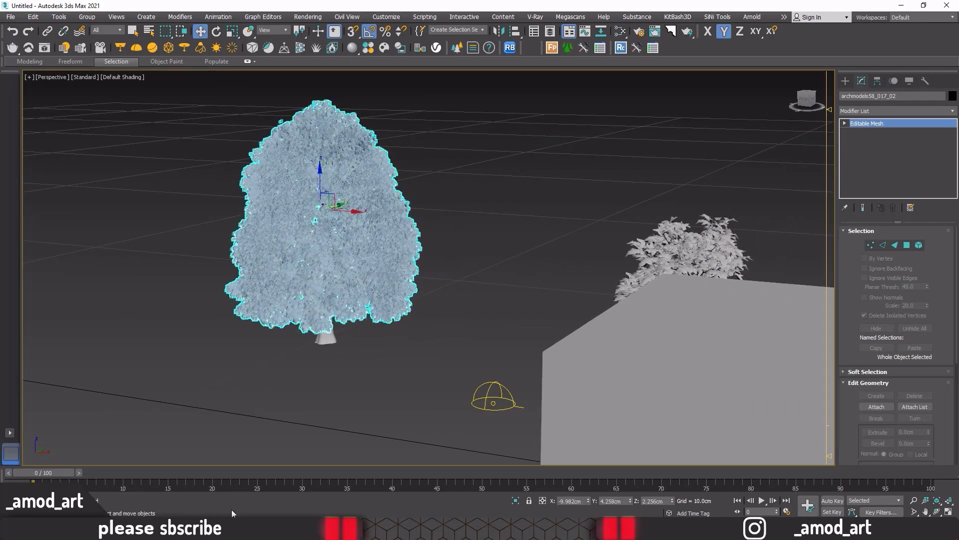
key("alt+w")
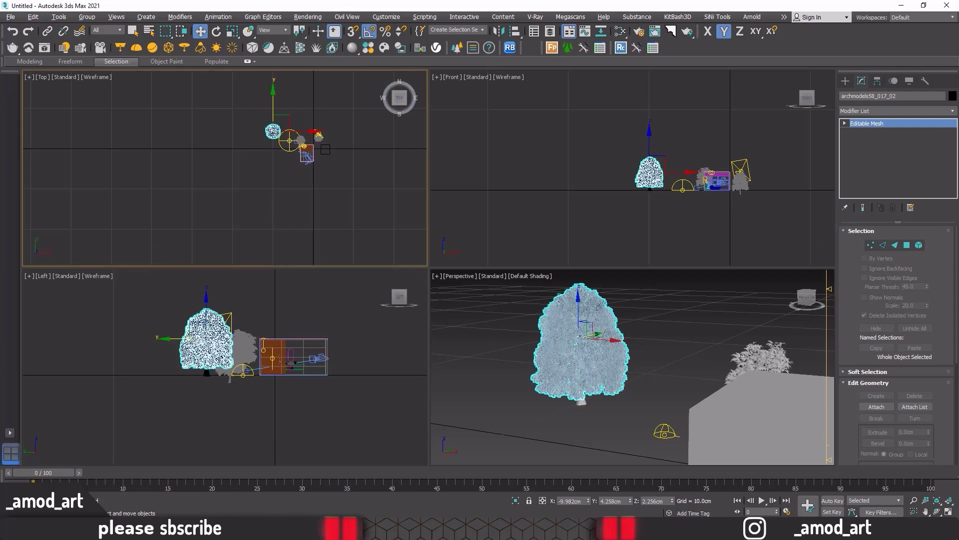
key("alt+Tab")
Open bath object > tree and merge file 11 into the Top viewport.
left_click(495, 127)
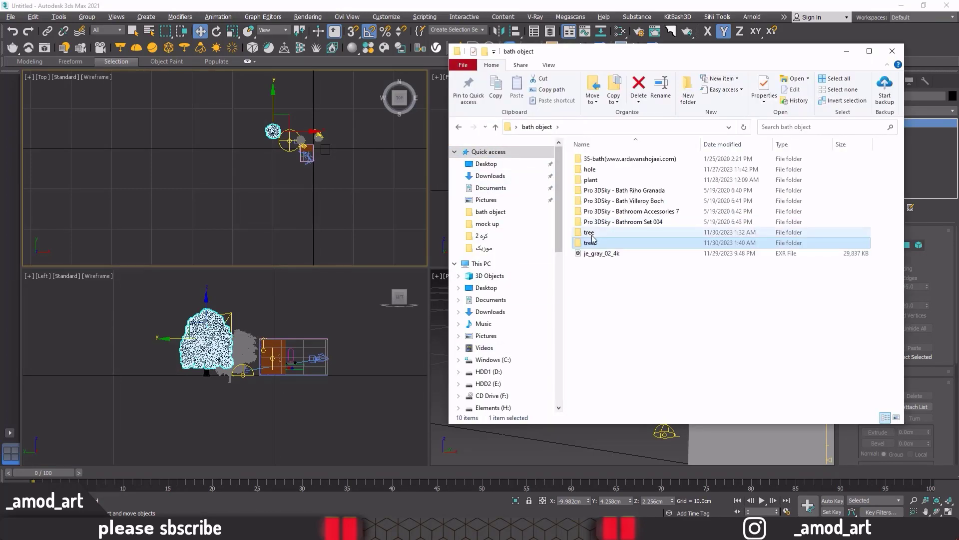
double_click(594, 240)
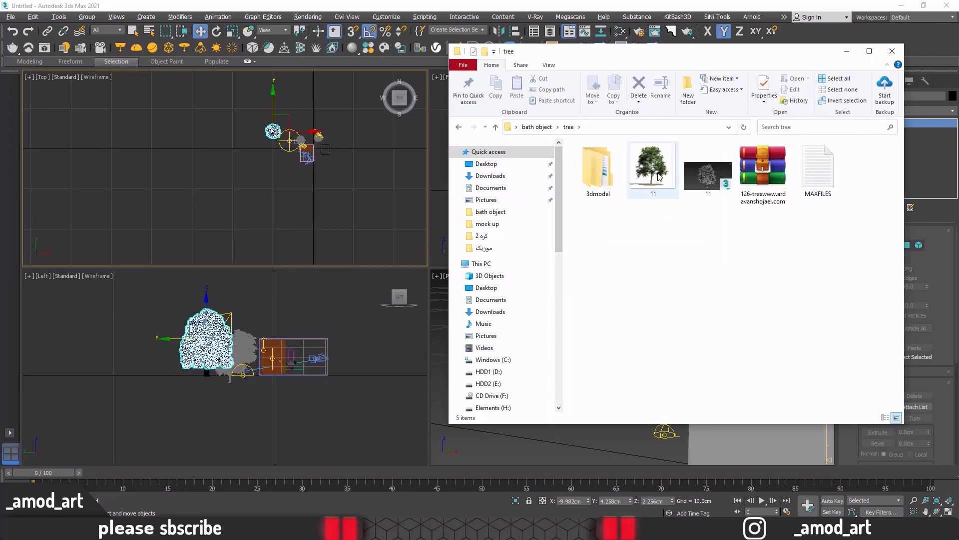
left_click(714, 176)
left_click_drag(716, 176, 196, 171)
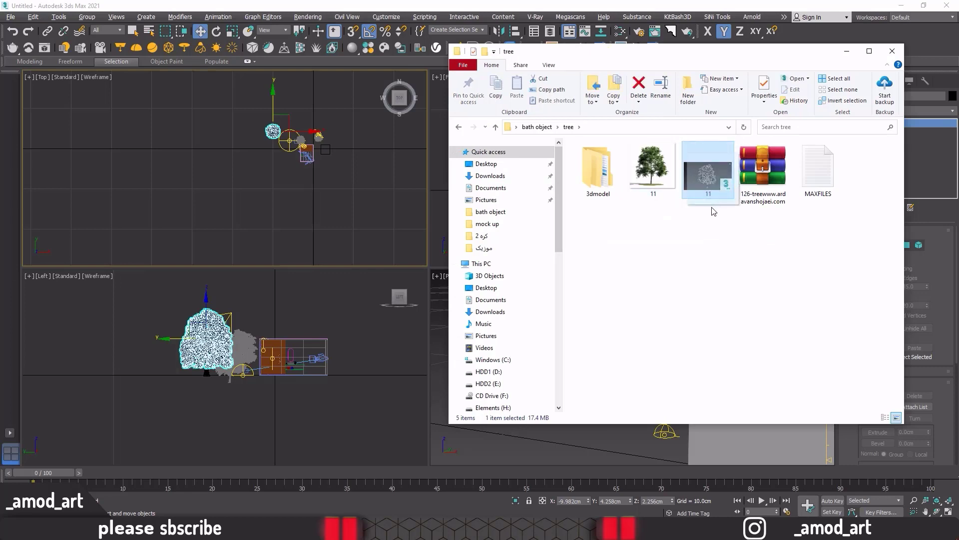
left_click(216, 187)
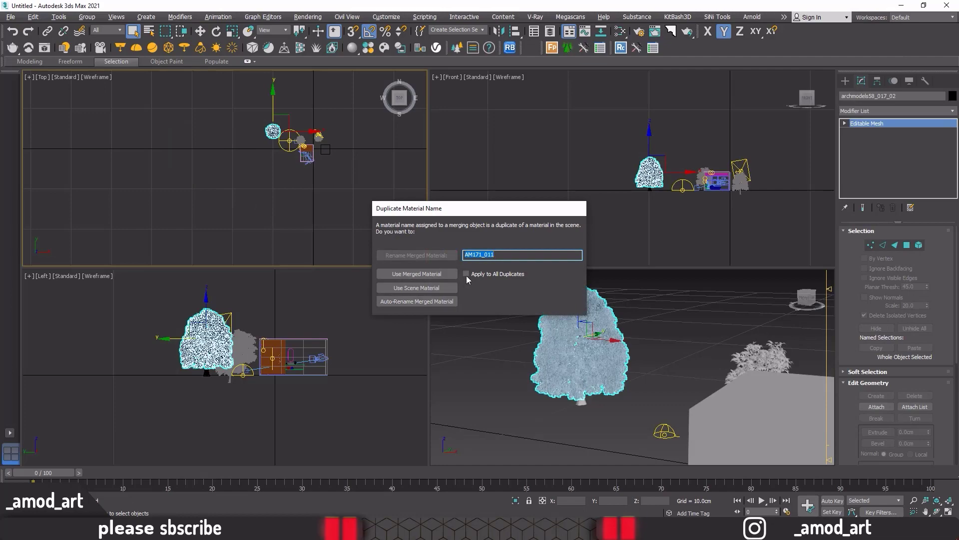
Auto-rename all duplicate materials, close the converter, and shrink the new tree to 16 percent.
left_click(466, 274)
left_click(436, 303)
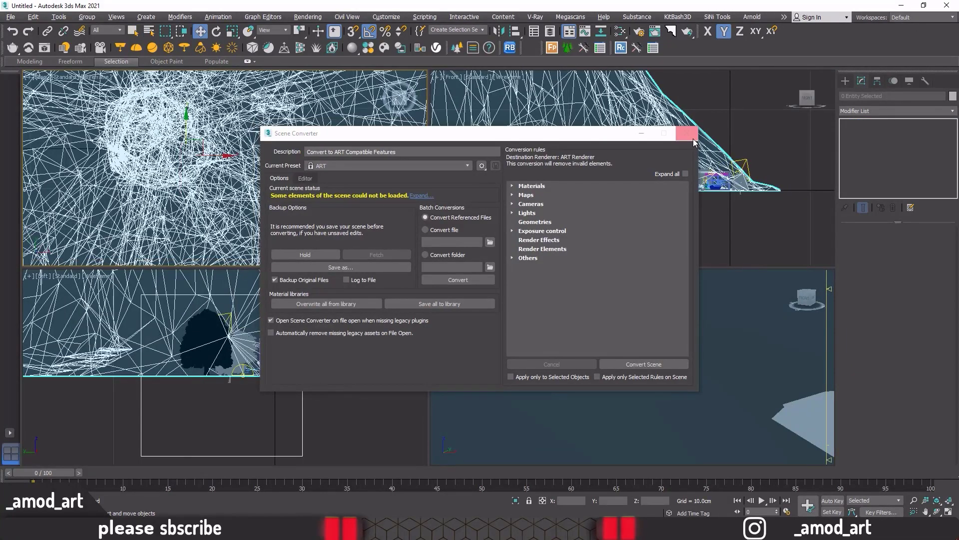
left_click(694, 139)
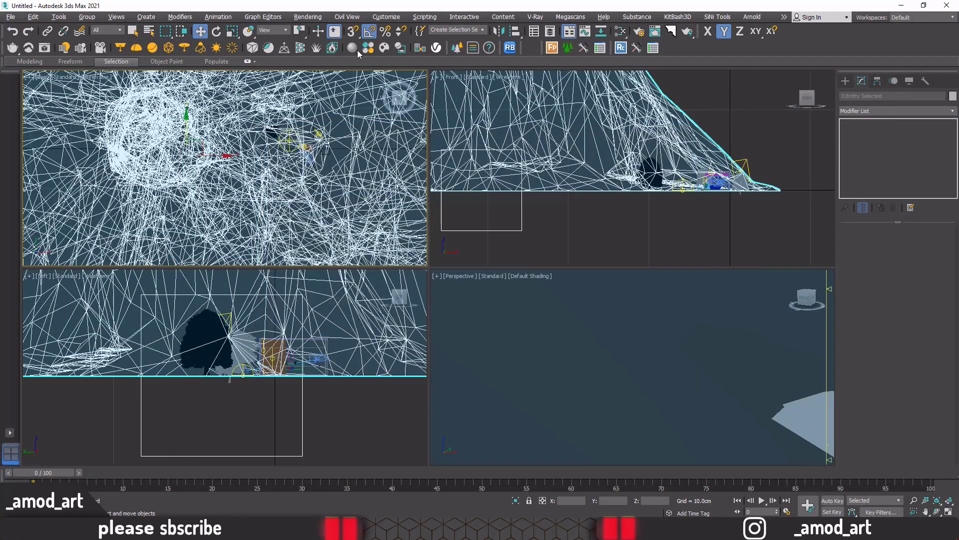
left_click(232, 31)
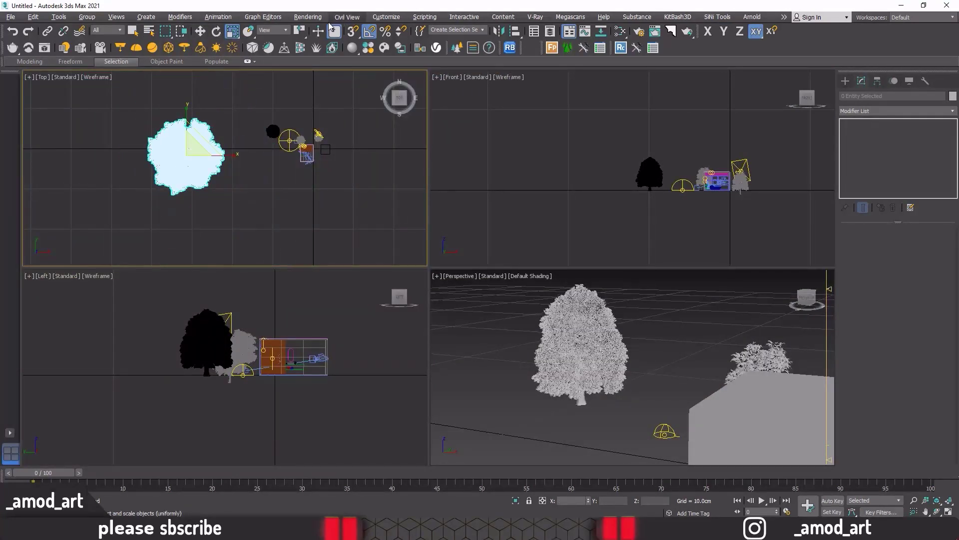
left_click_drag(194, 153, 205, 262)
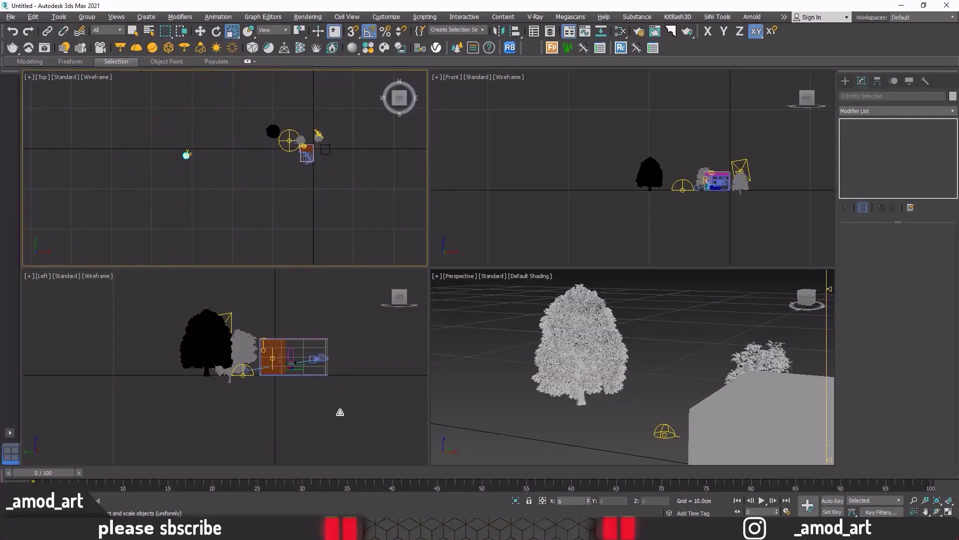
left_click_drag(324, 312, 324, 312)
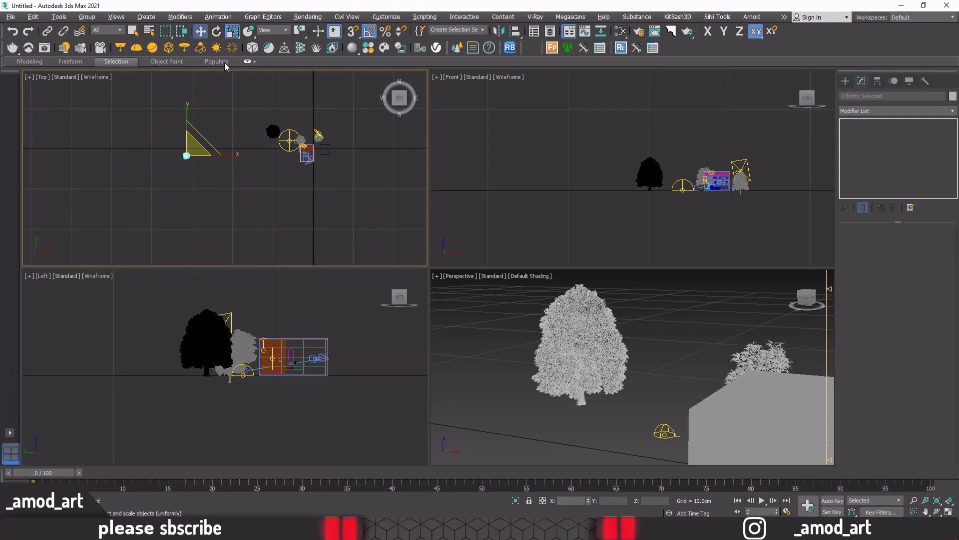
key("w")
Select the large 017 tree left of the scene and delete it.
left_click(273, 131)
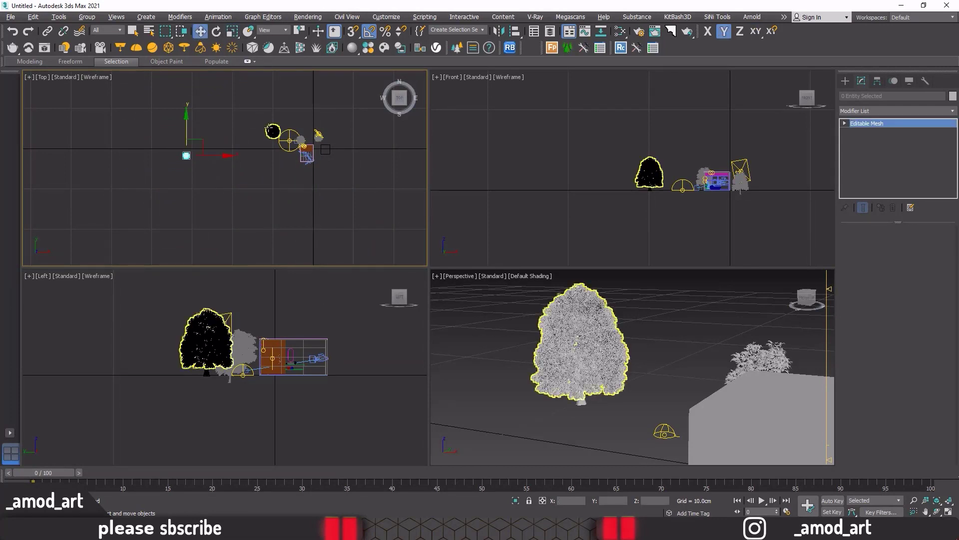
left_click(281, 142)
left_click(273, 131)
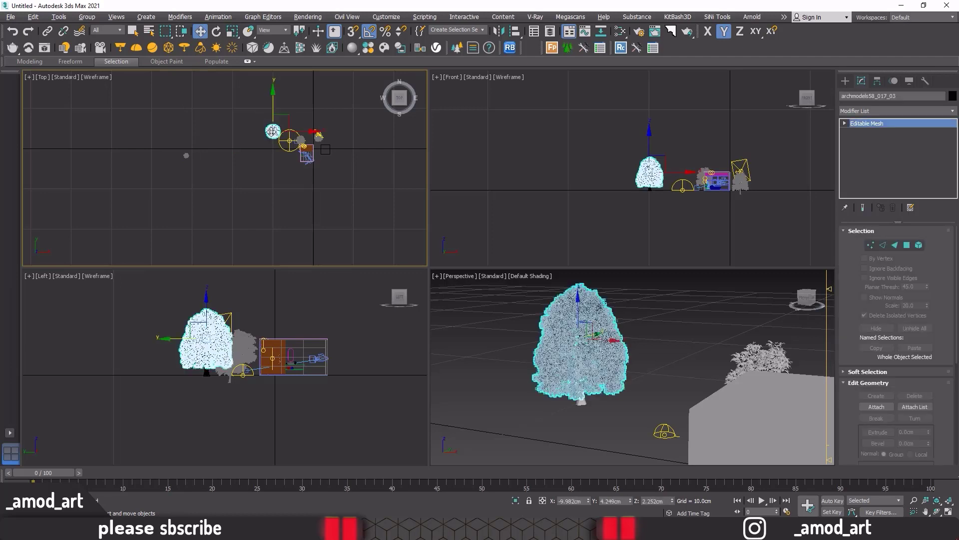
left_click(263, 139)
left_click(272, 131)
key("Delete")
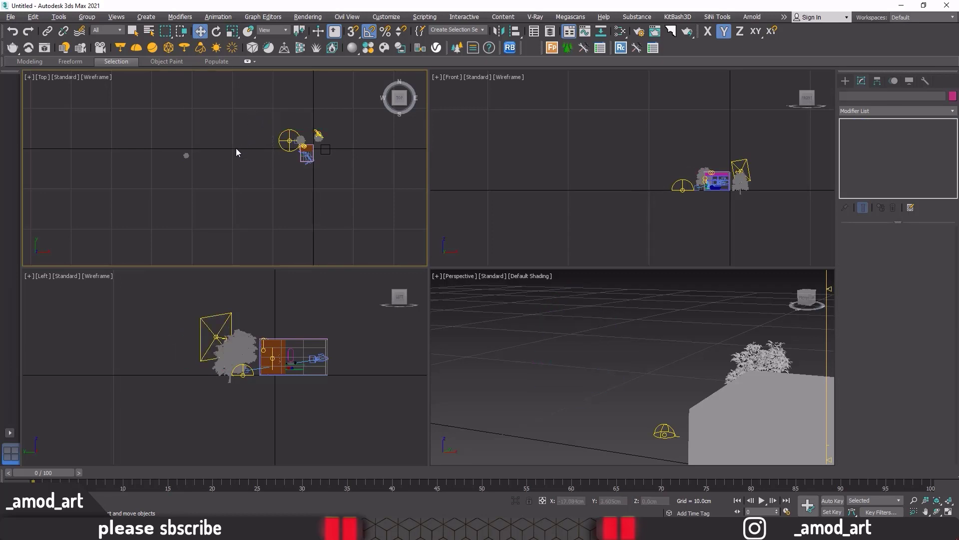
Select the AM171_011 tree, lower it to the ground, and scale it to 140 percent.
mouse_move(157, 119)
left_mouse_down()
mouse_move(192, 164)
mouse_move(295, 113)
left_mouse_up()
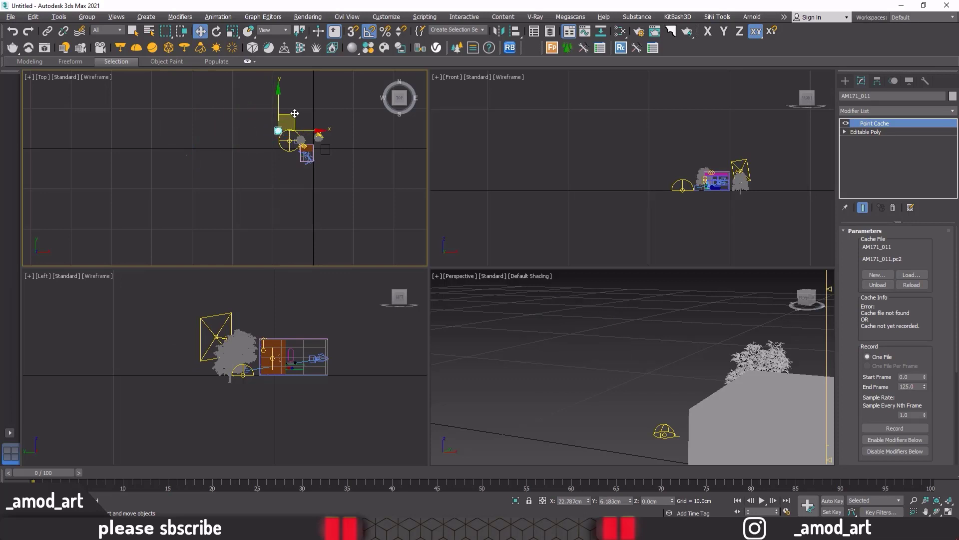
scroll(517, 154, "up", 4)
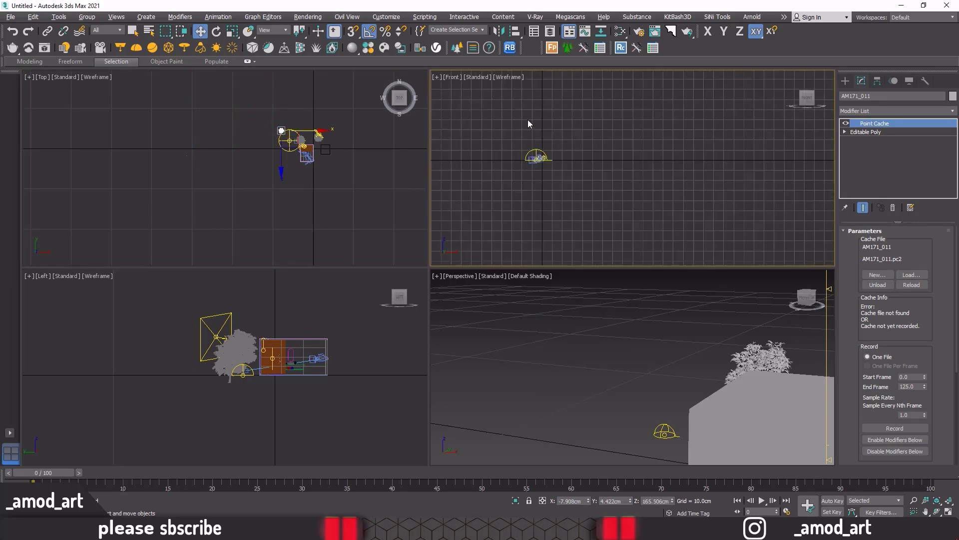
scroll(528, 119, "up", 4)
left_click_drag(559, 76, 560, 176)
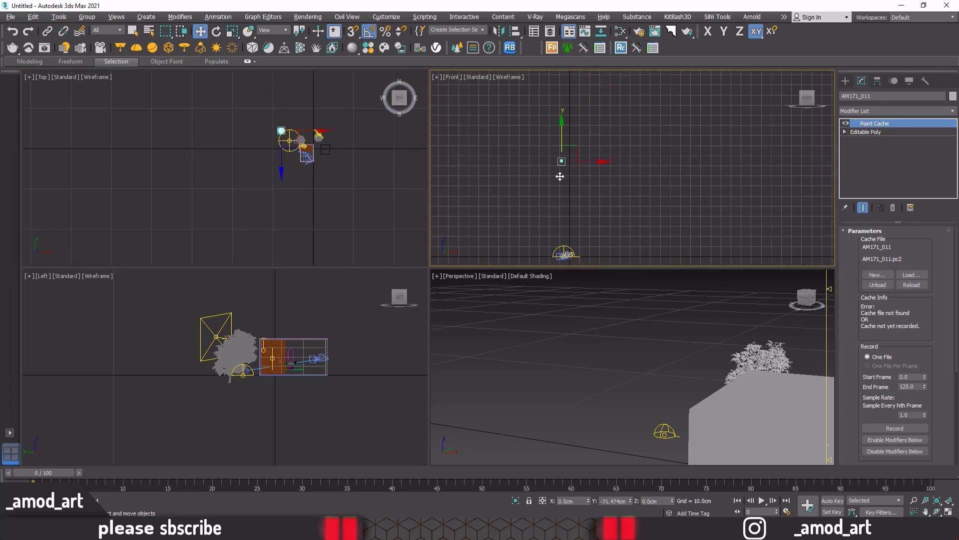
left_click_drag(564, 234, 567, 242)
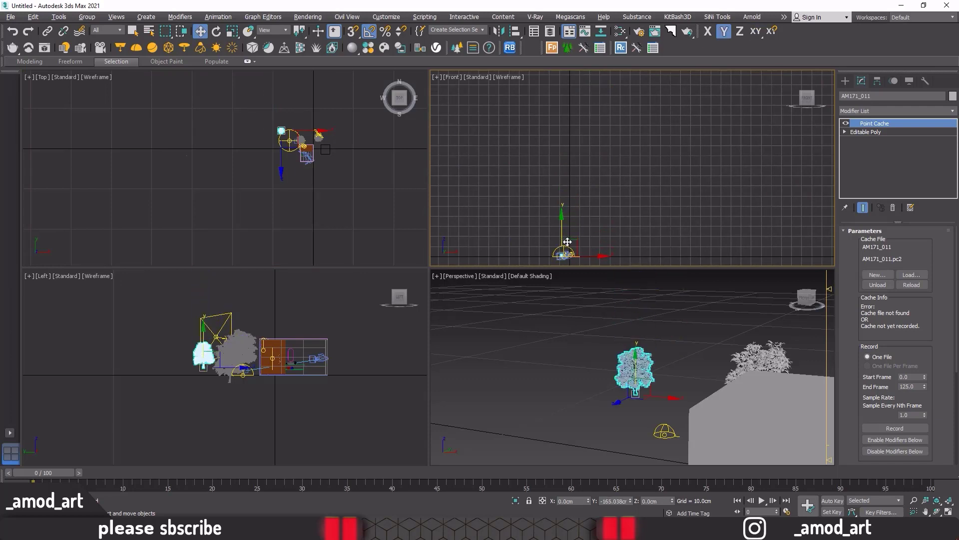
scroll(565, 257, "down", 3)
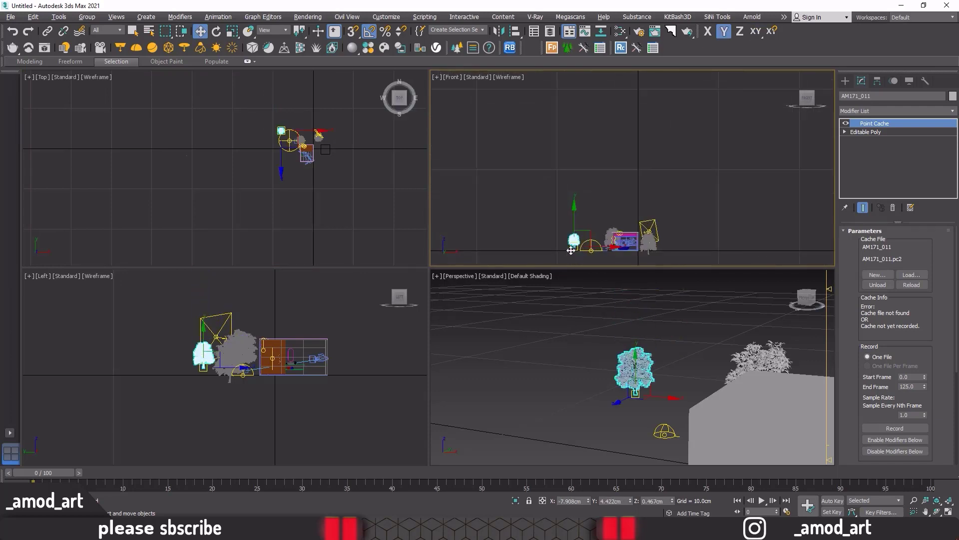
scroll(567, 250, "down", 2)
middle_click_drag(566, 246, 509, 197)
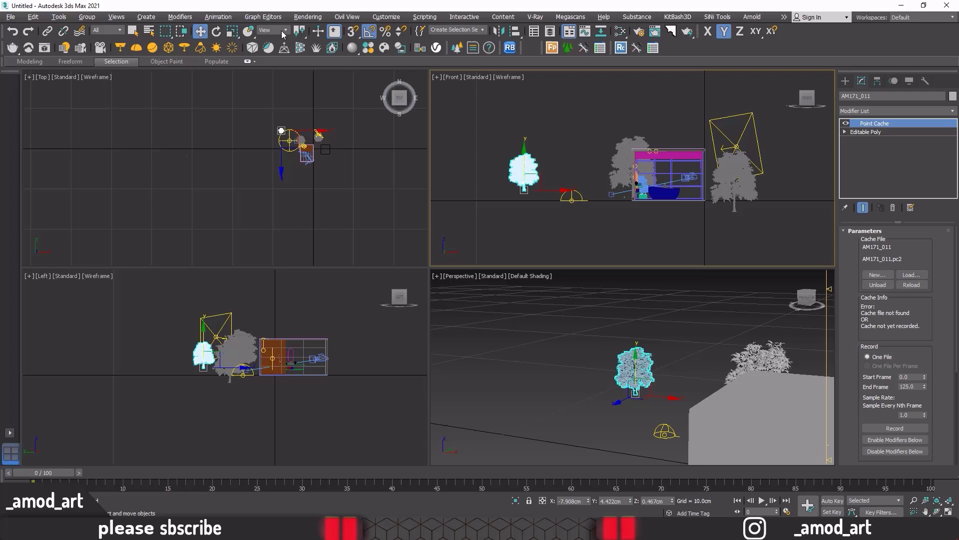
left_click(233, 32)
left_click_drag(532, 183, 531, 149)
left_click(200, 31)
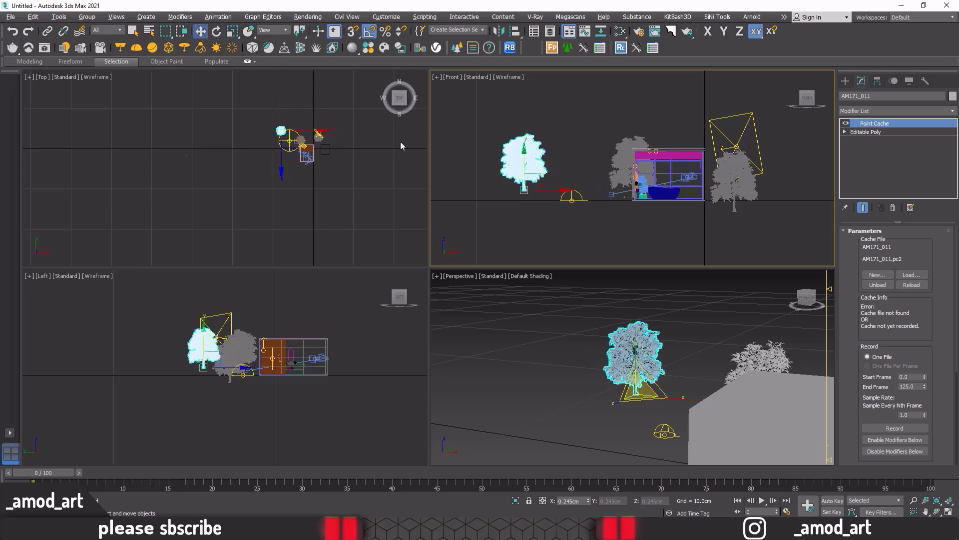
left_click_drag(524, 160, 526, 169)
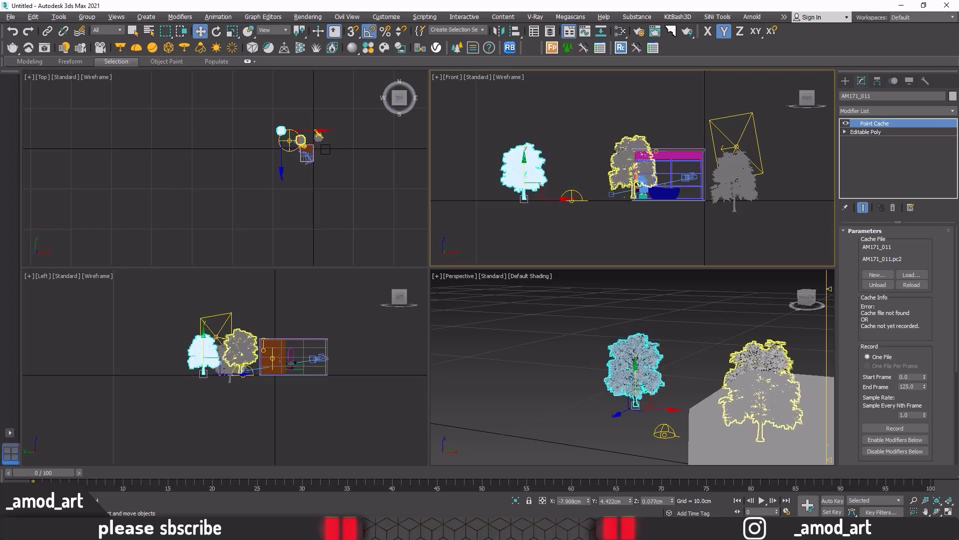
Delete the middle and right trees and slide AM171_011 beside the bathroom window.
left_click(618, 149)
key("Delete")
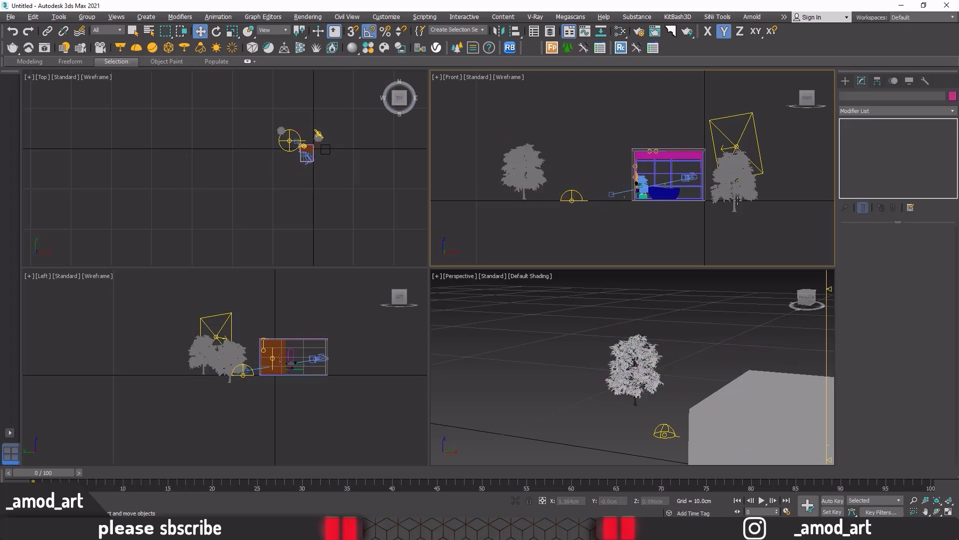
left_click(738, 200)
key("Delete")
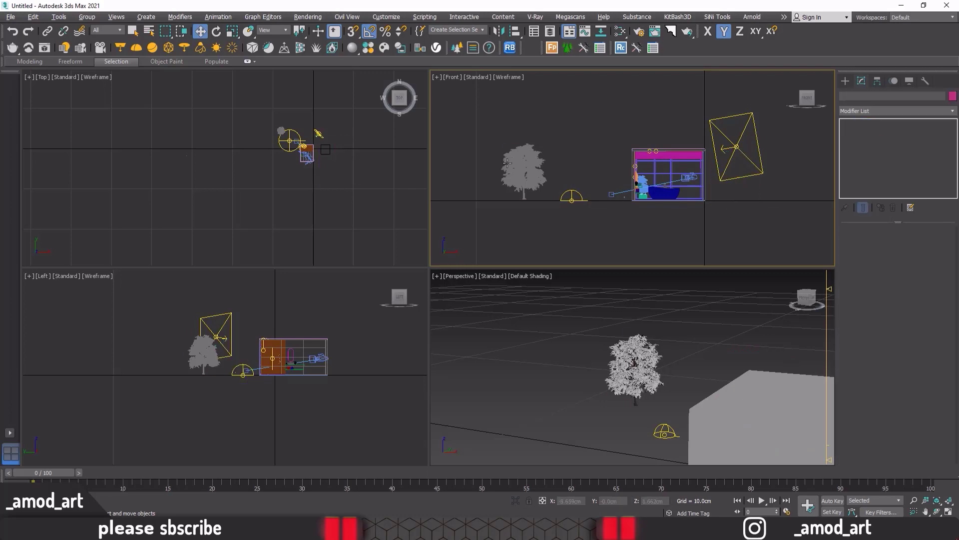
left_click(507, 163)
left_click_drag(545, 195, 661, 206)
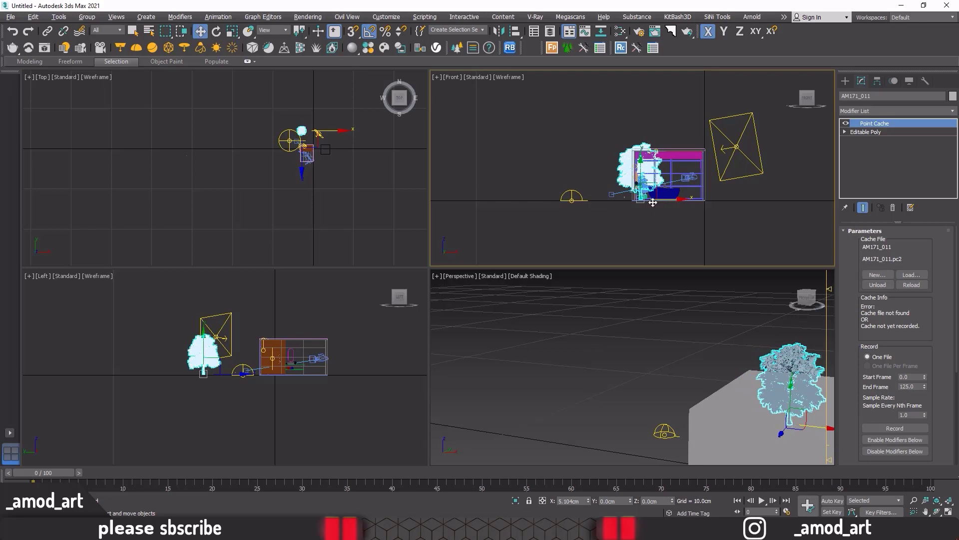
scroll(305, 134, "up", 5)
scroll(304, 145, "up", 3)
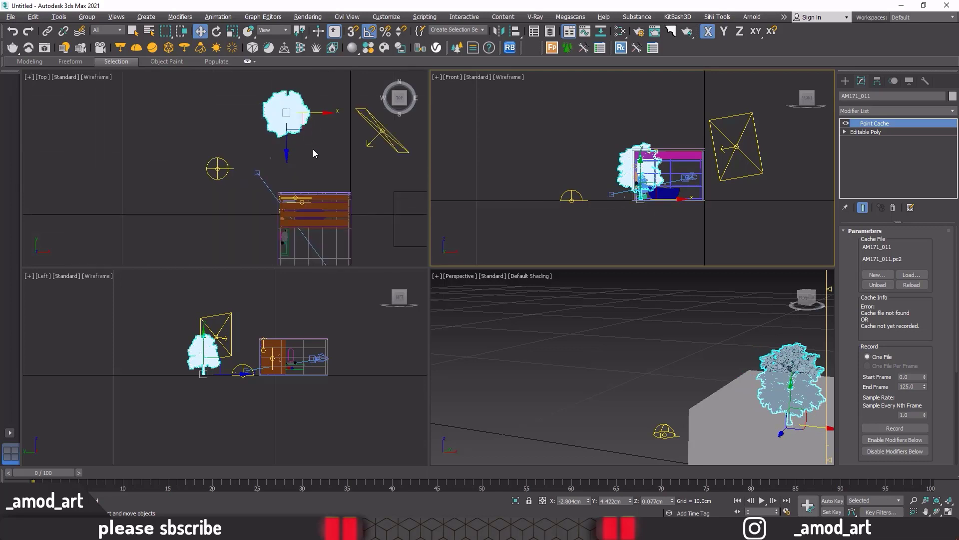
left_click(305, 121)
left_click_drag(302, 97, 291, 131)
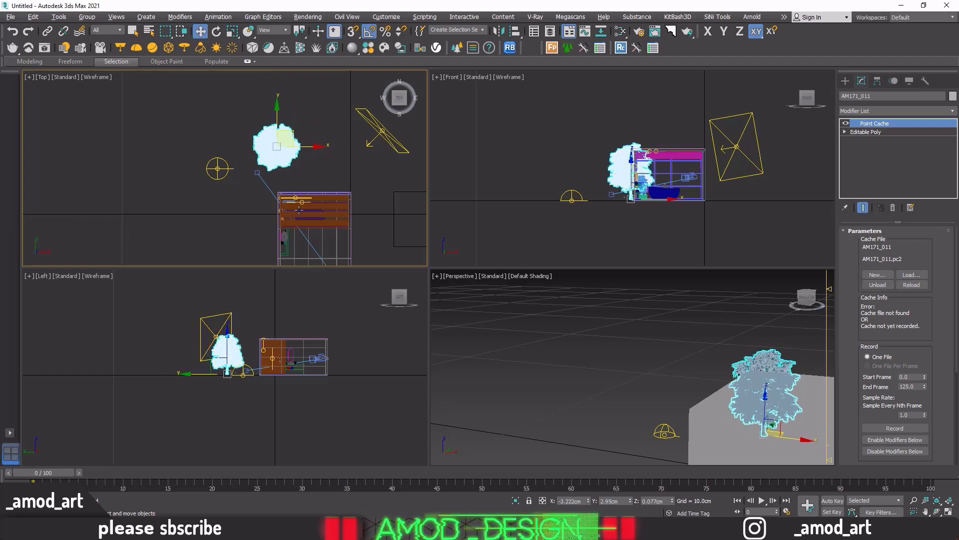
Switch the perspective viewport to the PhysCamera001 view with safe frames shown.
right_click(535, 372)
key("c")
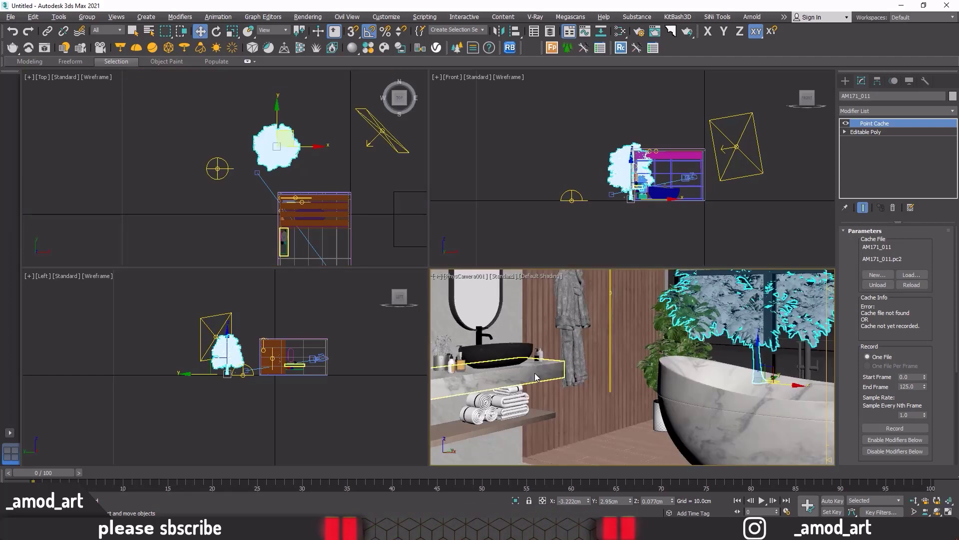
left_click(601, 360)
key("shift+f")
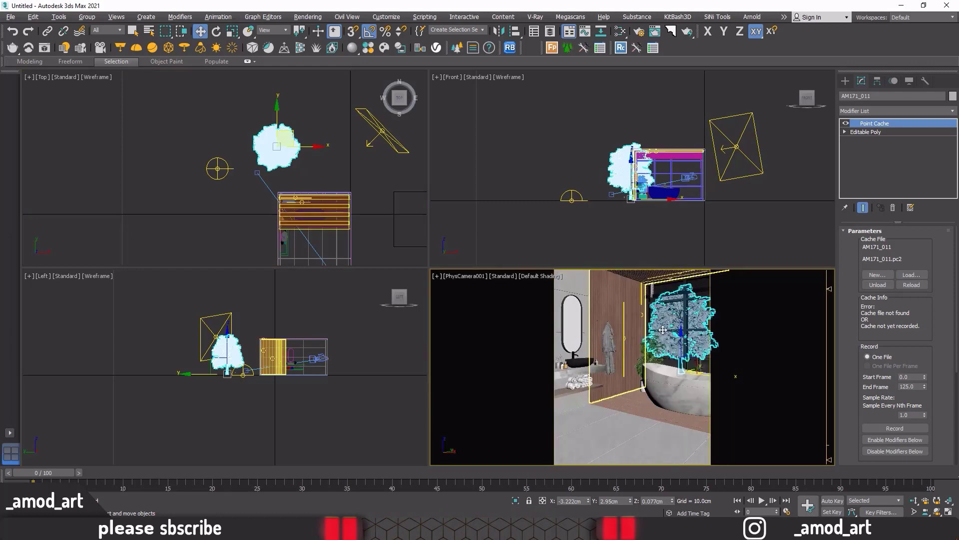
key("ctrl+d")
Scale the tree slightly larger and rotate it about its vertical axis.
left_click(233, 31)
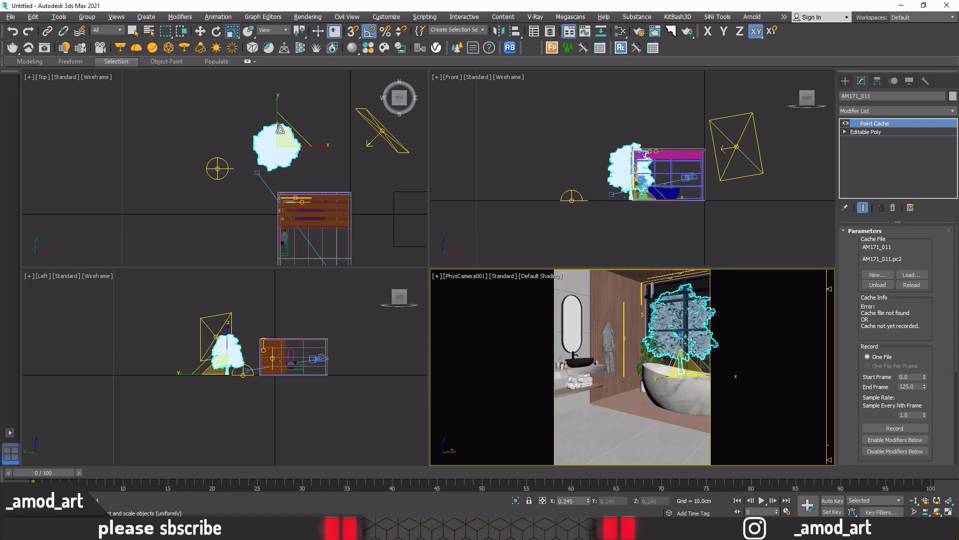
mouse_move(287, 145)
left_mouse_down()
mouse_move(281, 136)
mouse_move(289, 150)
left_mouse_up()
left_click(201, 32)
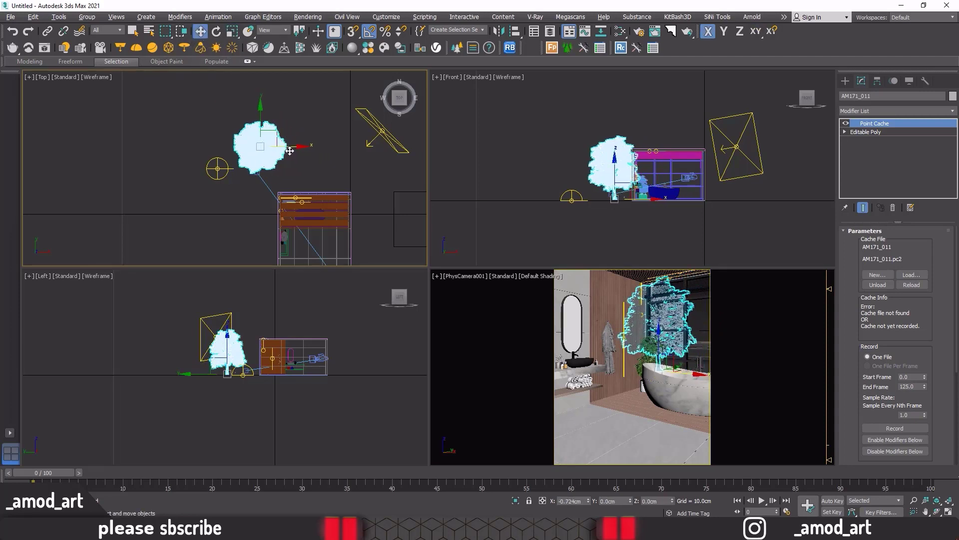
left_click(216, 32)
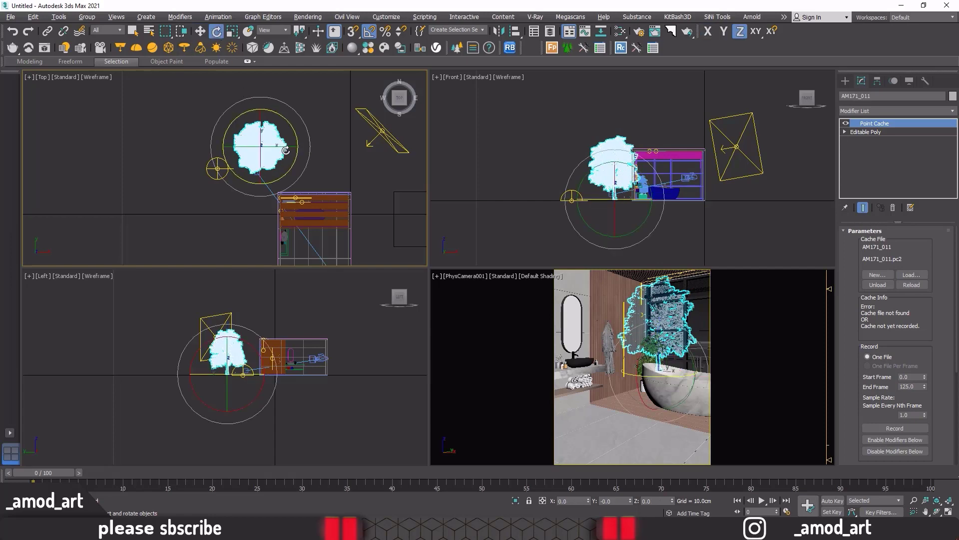
left_click_drag(295, 133, 300, 148)
left_click_drag(300, 164, 293, 227)
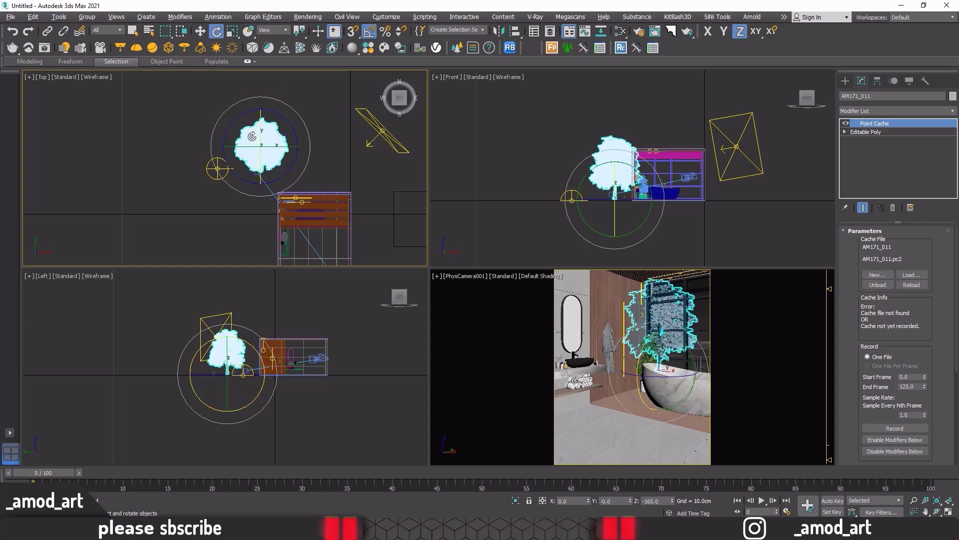
key("w")
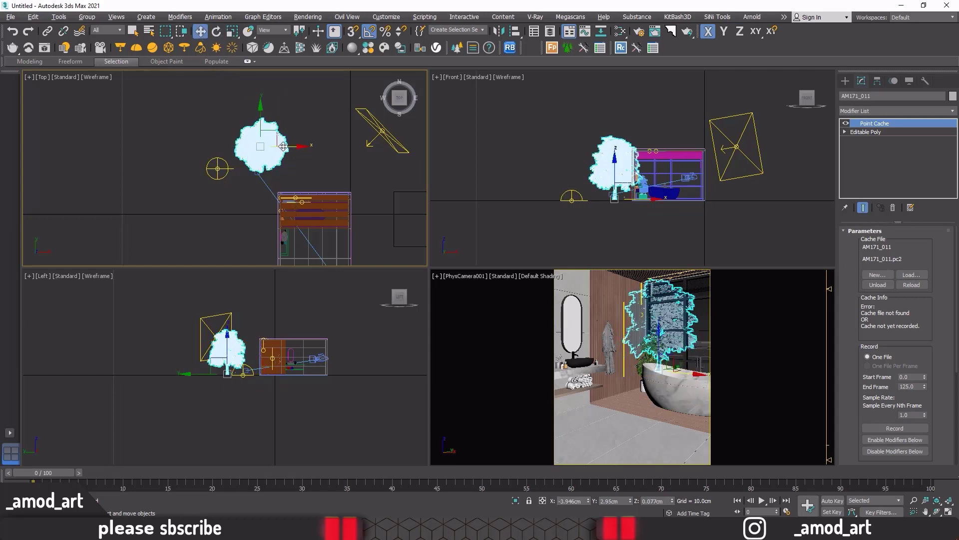
Clone the tree as a Copy right of the window and render the camera view.
left_click_drag(284, 146, 408, 152, "shift")
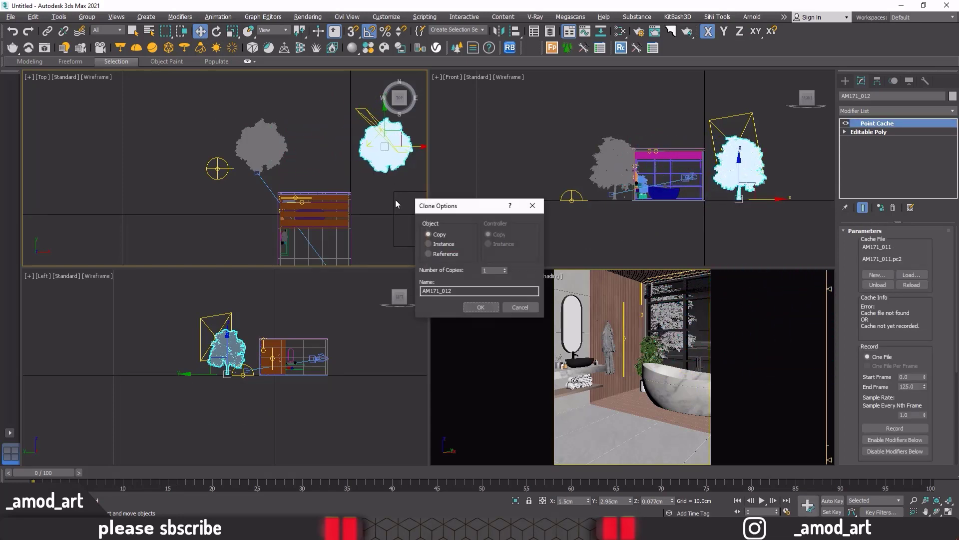
left_click(472, 309)
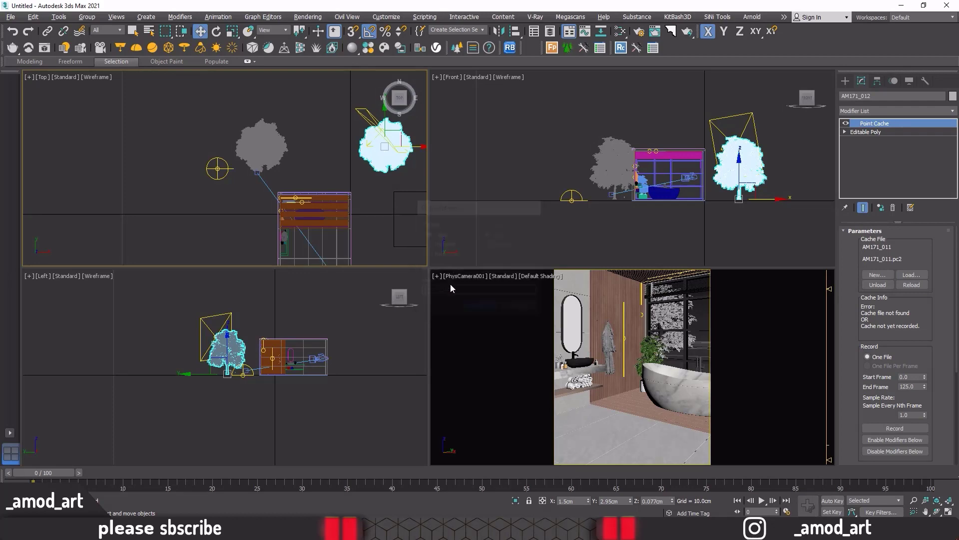
left_click(50, 48)
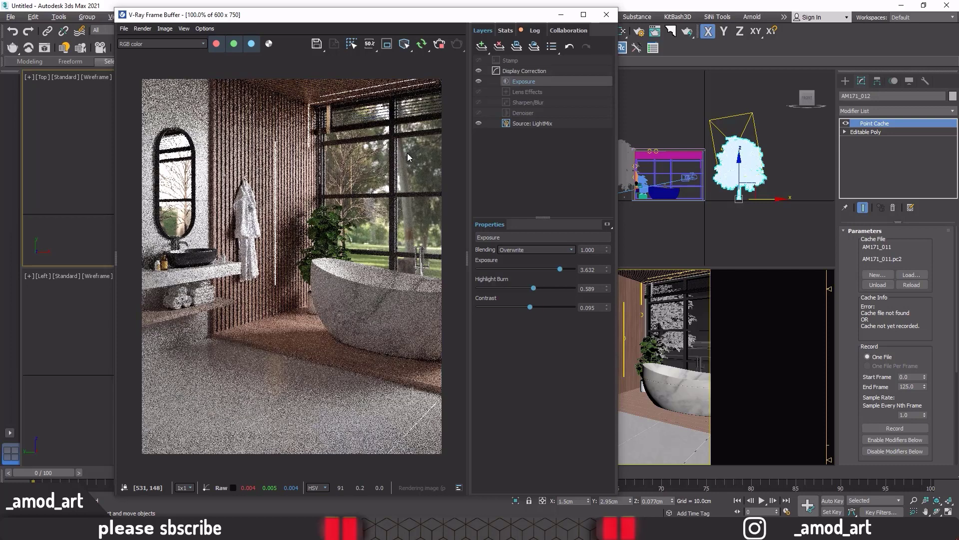
Nudge the selected tree slightly left in the Top view and close the V-Ray Frame Buffer.
left_click_drag(360, 15, 602, 33)
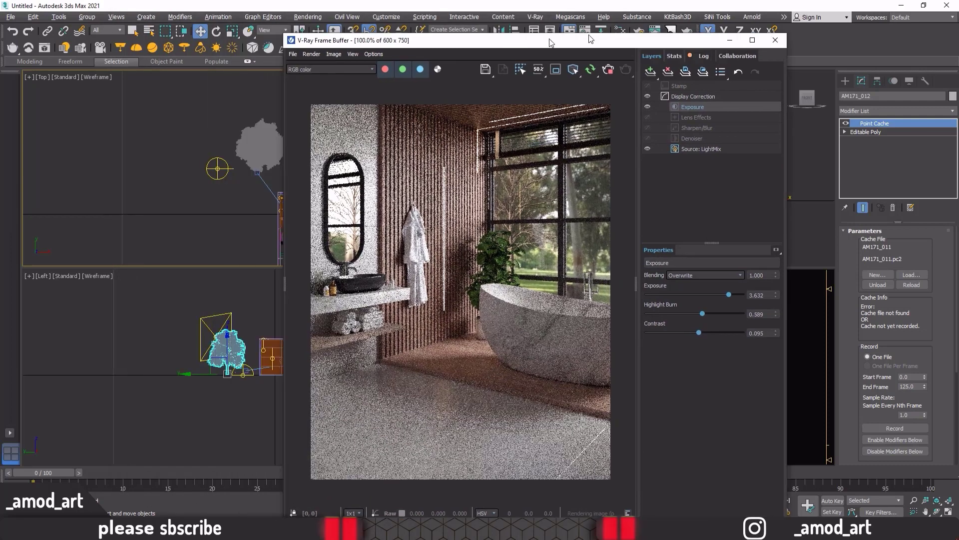
left_click(271, 154)
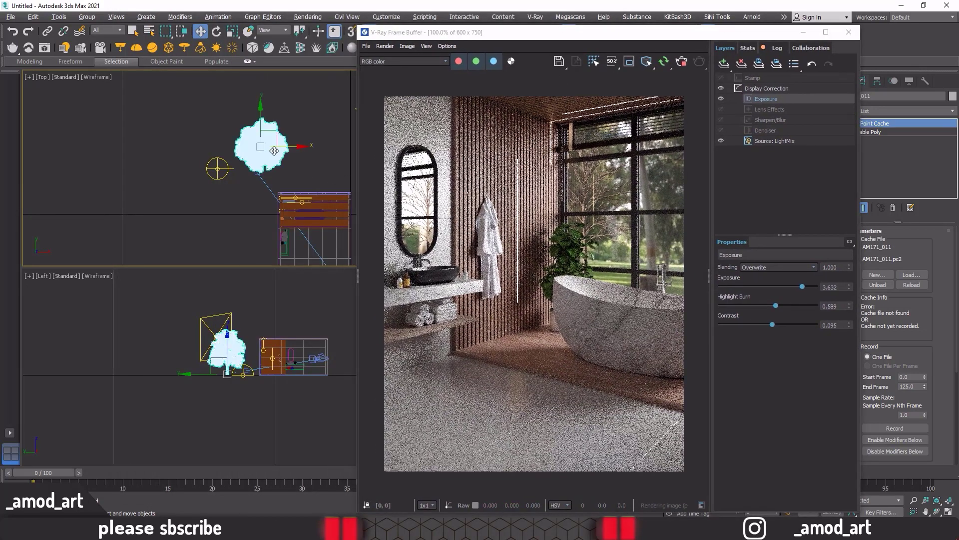
left_click_drag(288, 148, 291, 148)
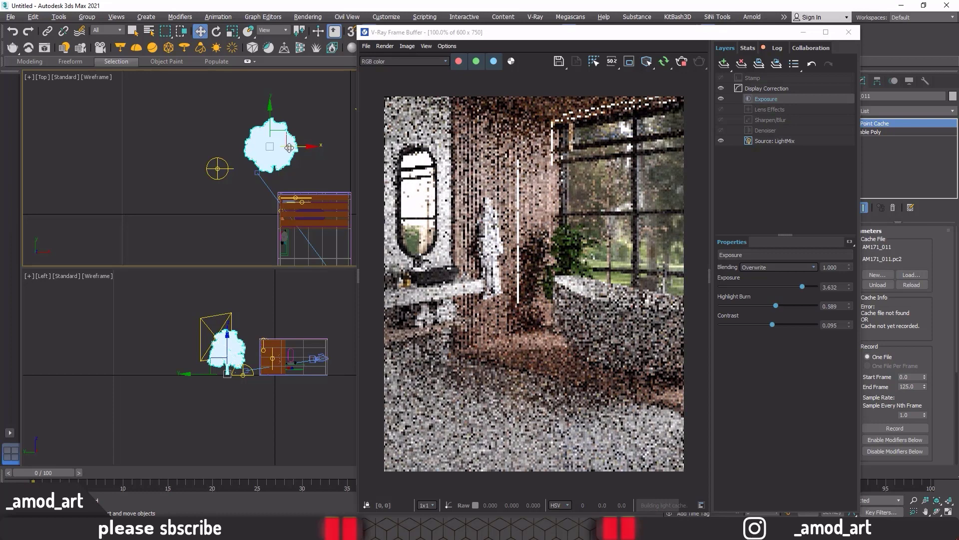
left_click_drag(291, 148, 283, 149)
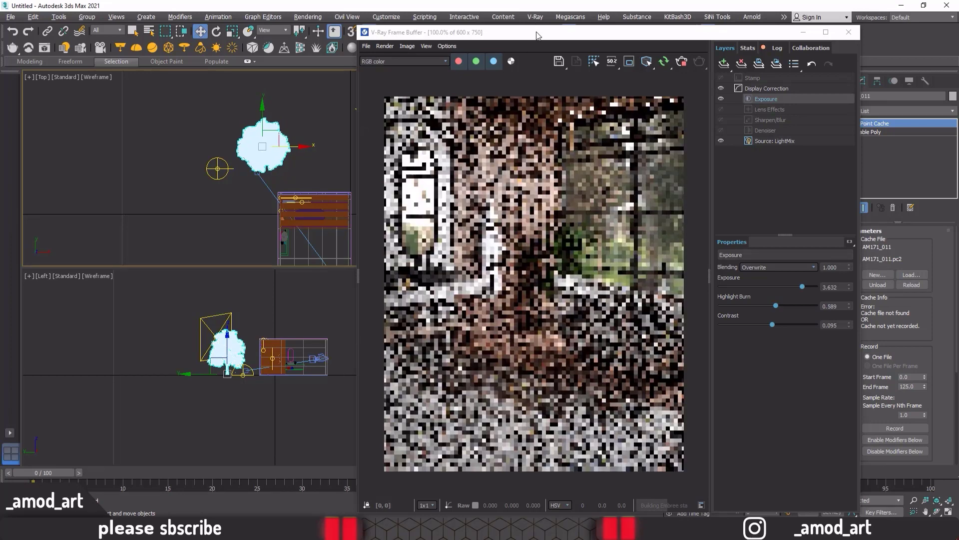
left_click_drag(537, 36, 395, 31)
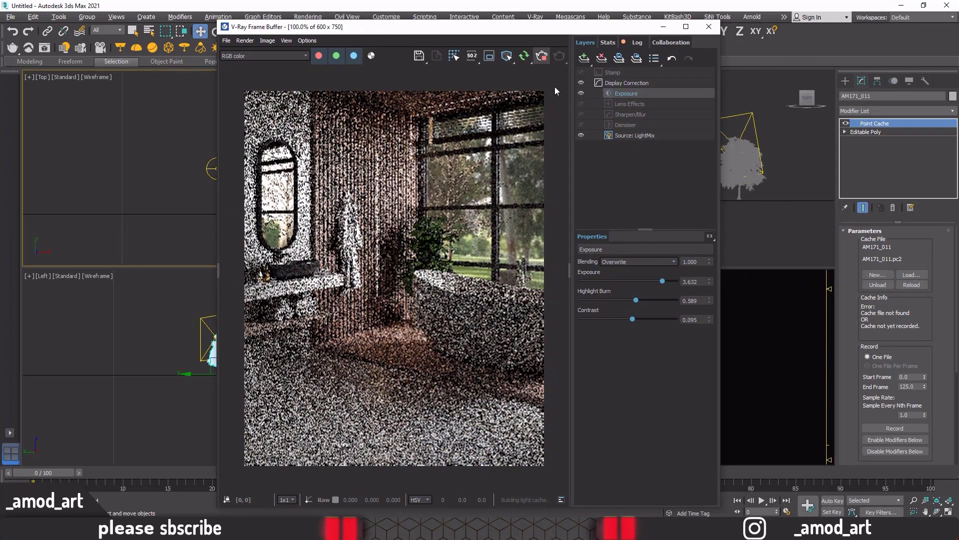
left_click(708, 27)
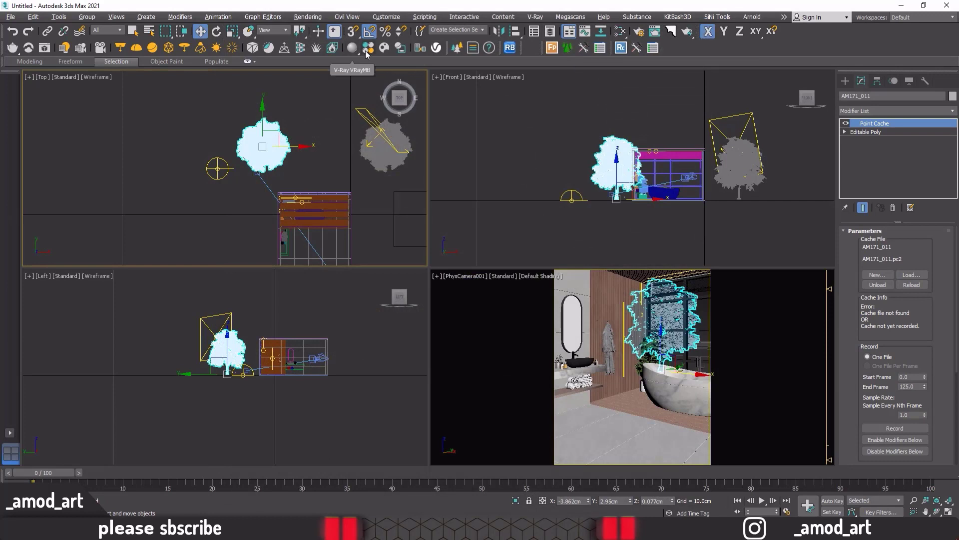
Save the bathroom scene to the Desktop as 0122.max.
left_click(8, 17)
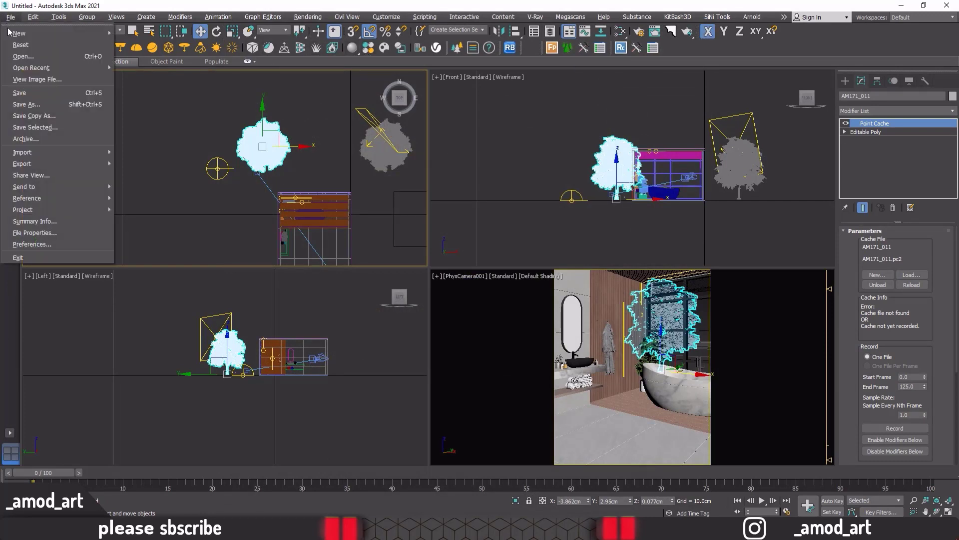
left_click(28, 93)
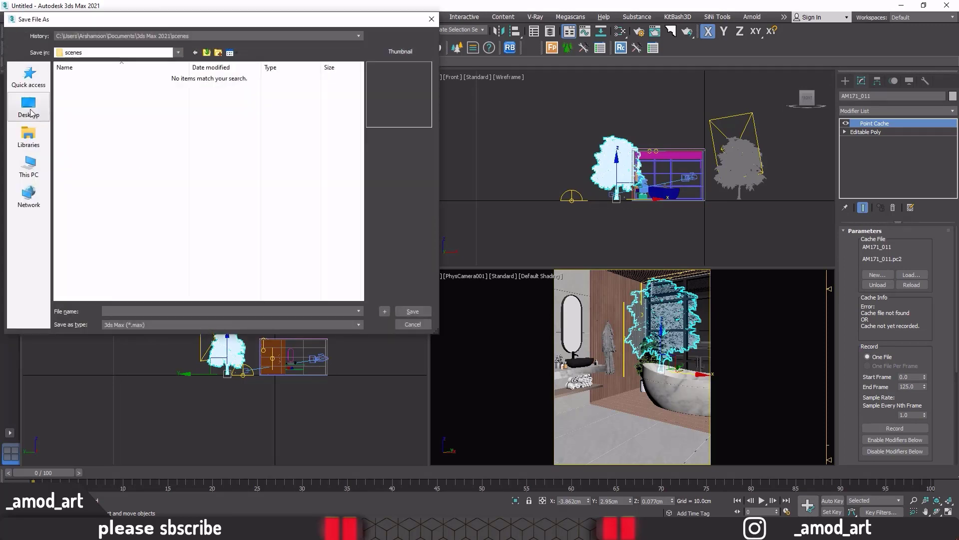
left_click(29, 106)
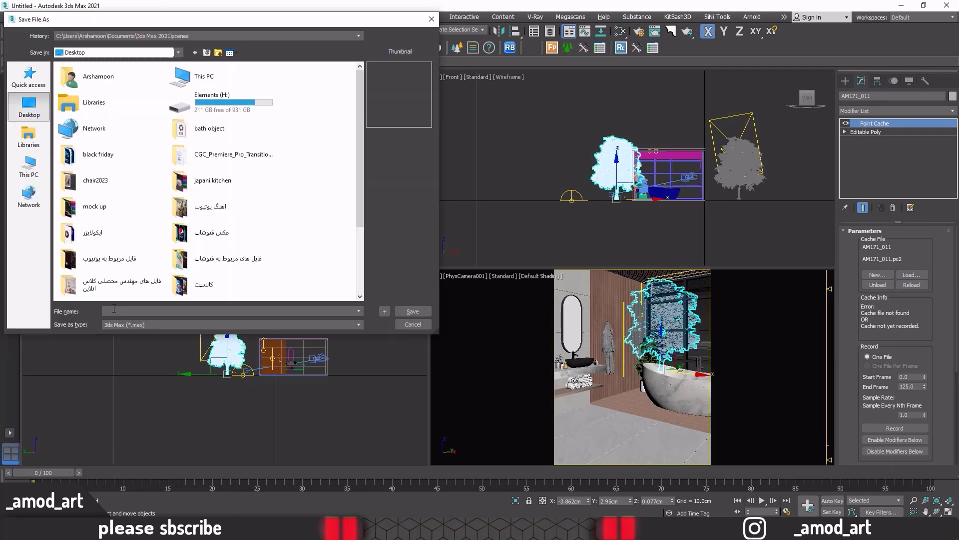
type("0123")
left_click(412, 311)
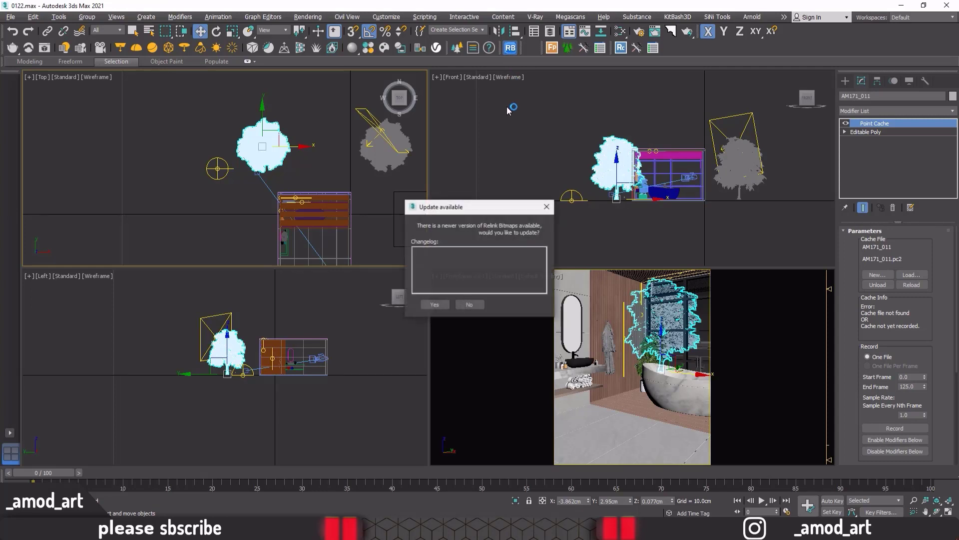
Dismiss the plugin update prompt, the repeated script error popups and the donation window.
left_click(465, 306)
left_click(562, 278)
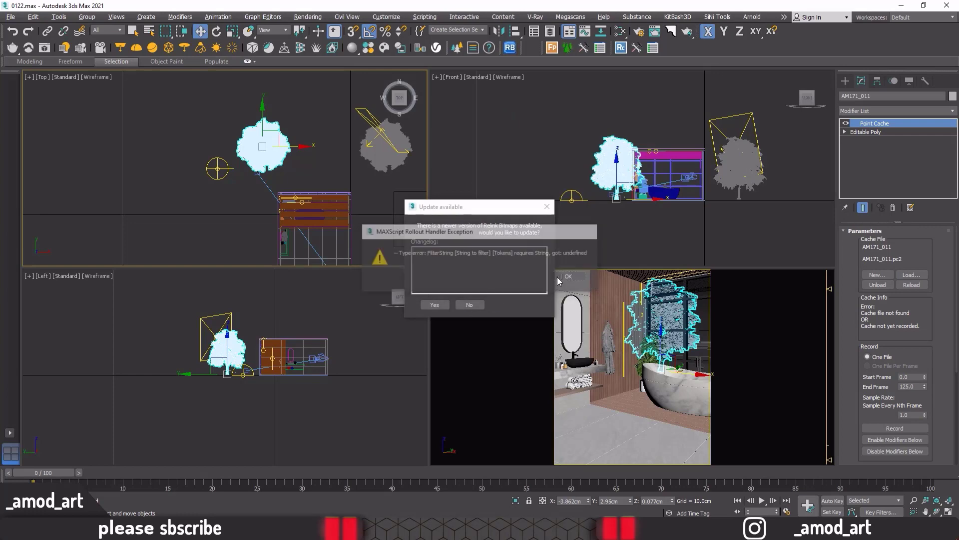
left_click(468, 306)
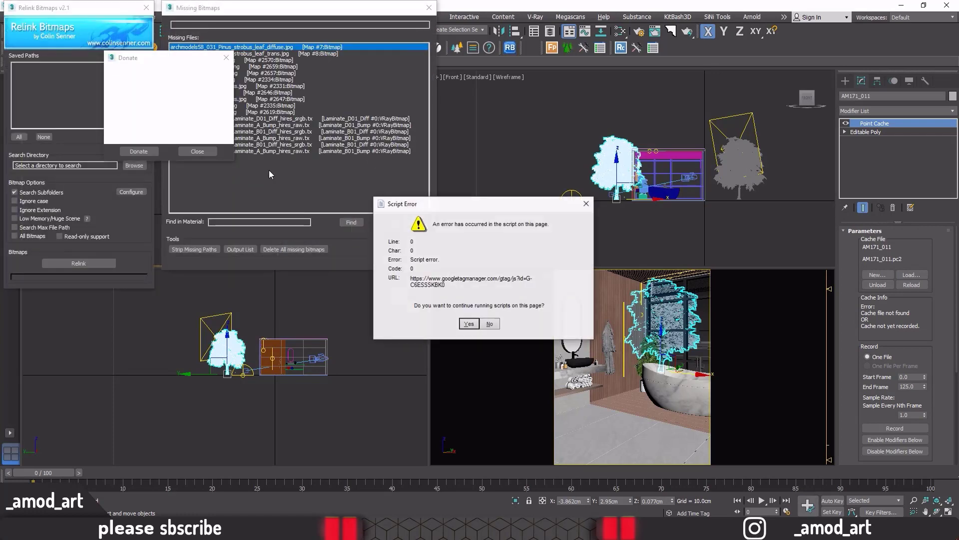
left_click(465, 323)
left_click(469, 323)
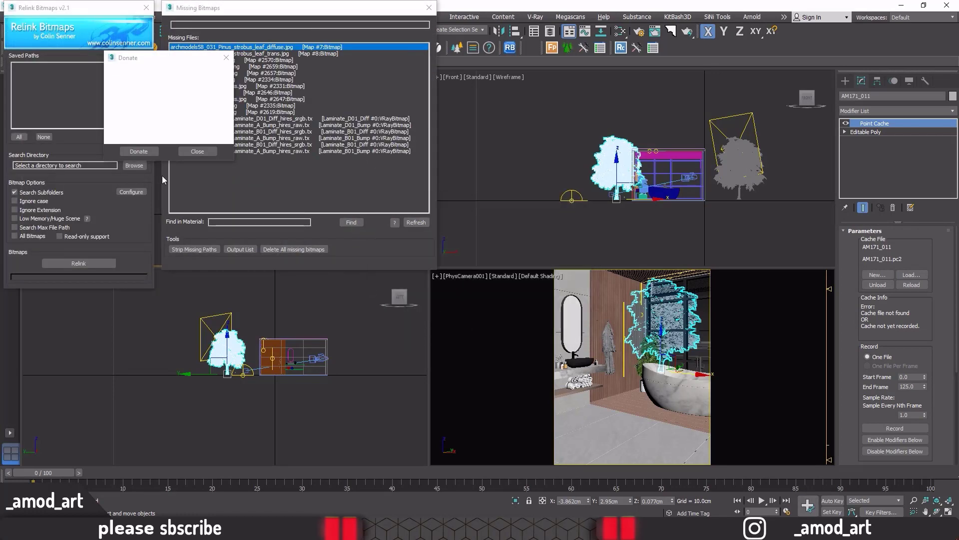
left_click(468, 323)
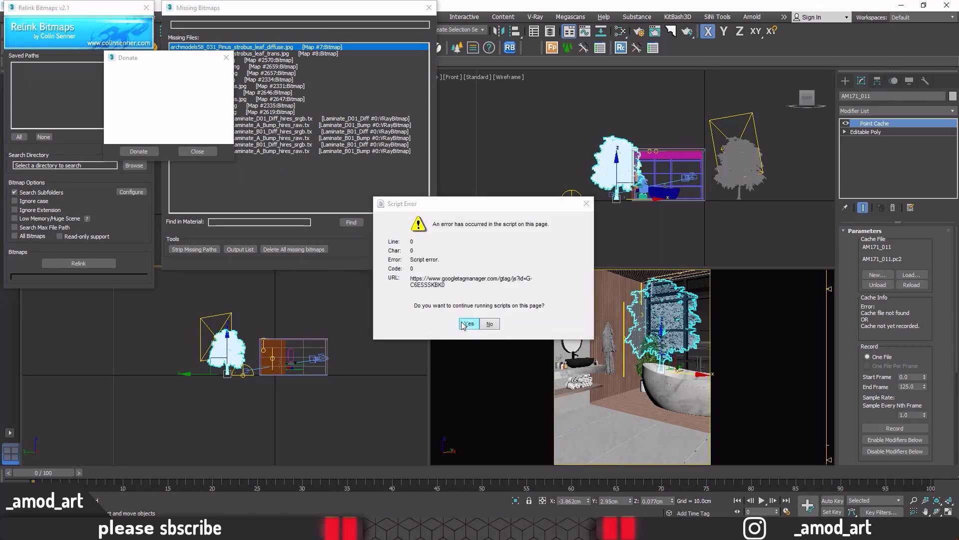
left_click(468, 323)
left_click(467, 323)
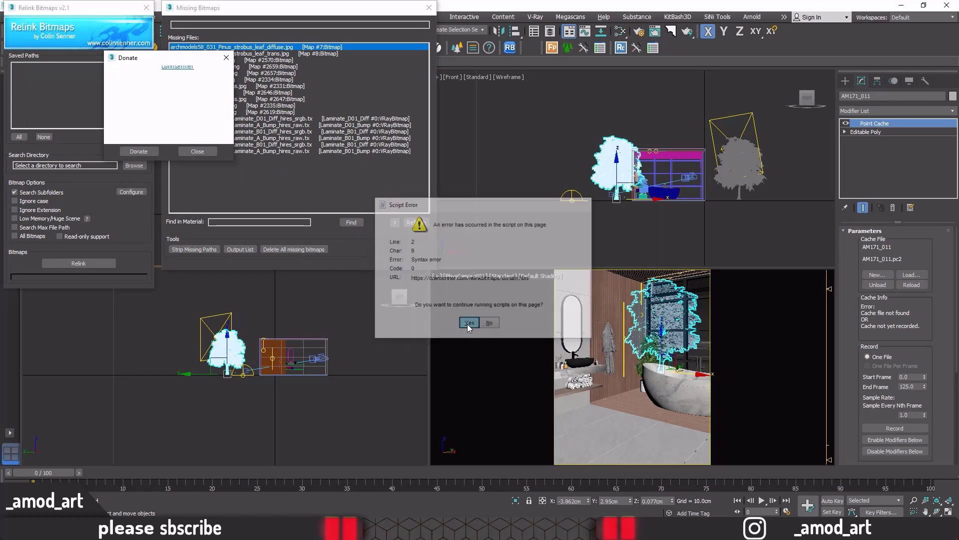
left_click(468, 324)
left_click(198, 151)
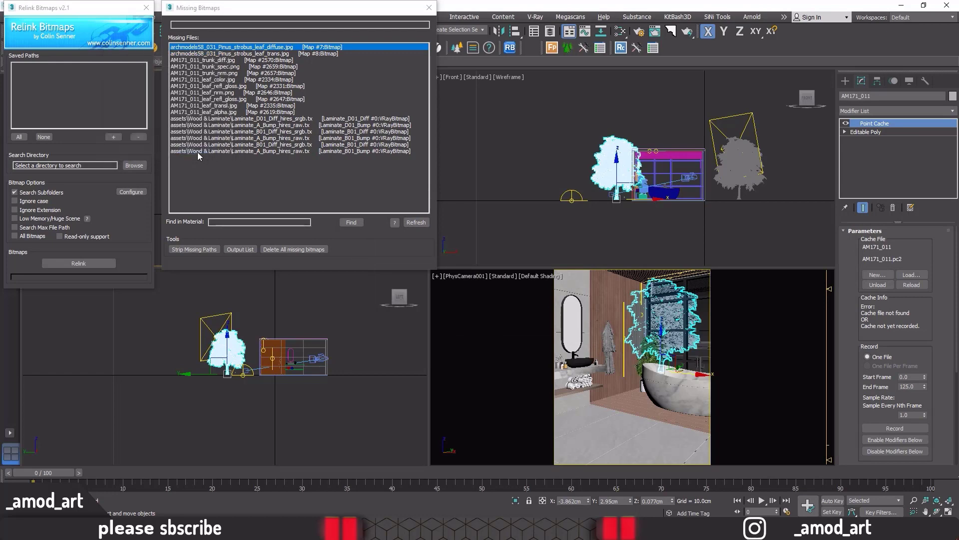
Relink the missing tree bitmaps to Desktop\bath object\tree2 and reopen the render window.
left_click(133, 166)
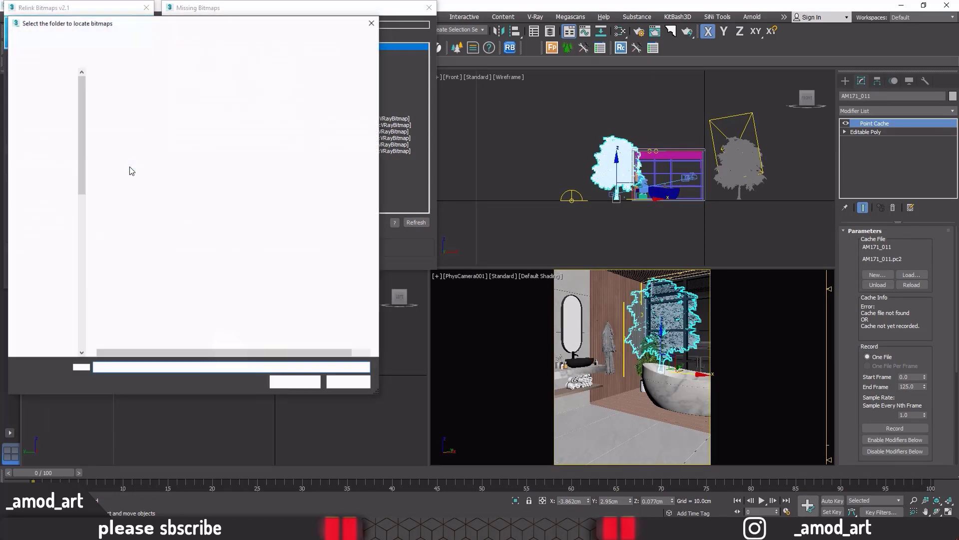
left_click(45, 93)
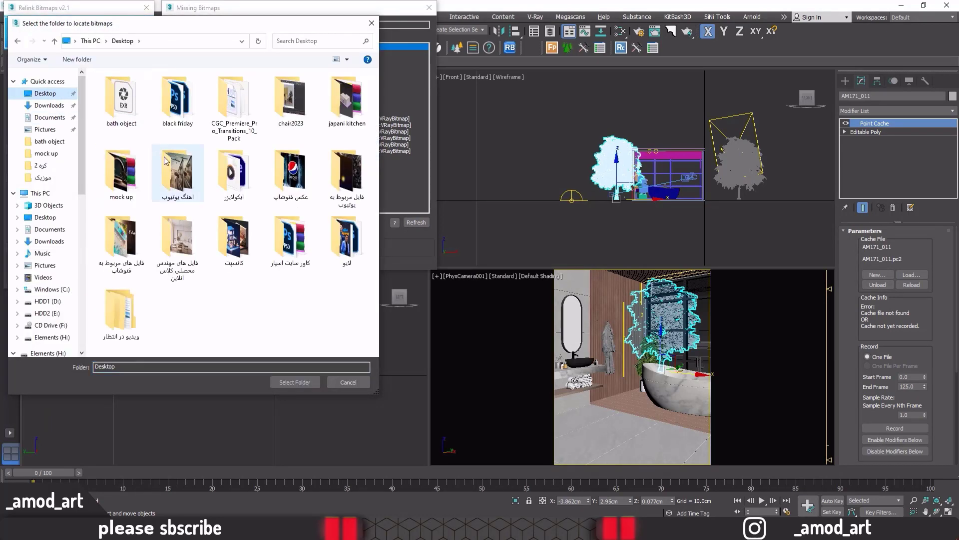
double_click(125, 107)
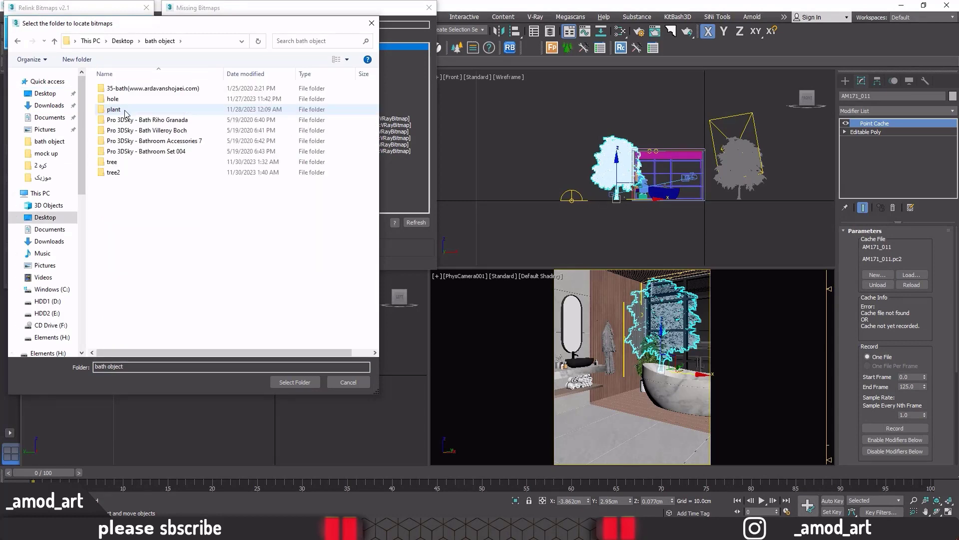
left_click(121, 171)
left_click(286, 382)
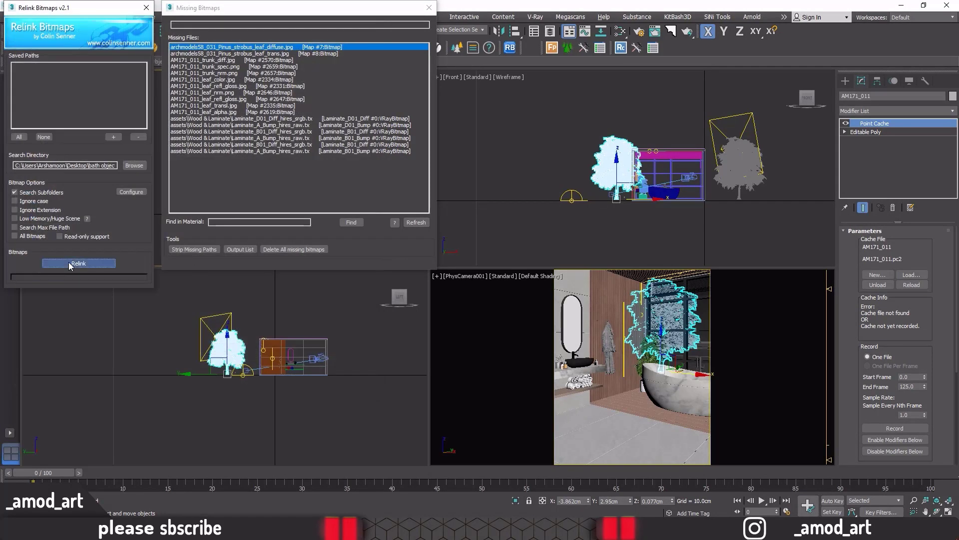
left_click(429, 8)
left_click(48, 47)
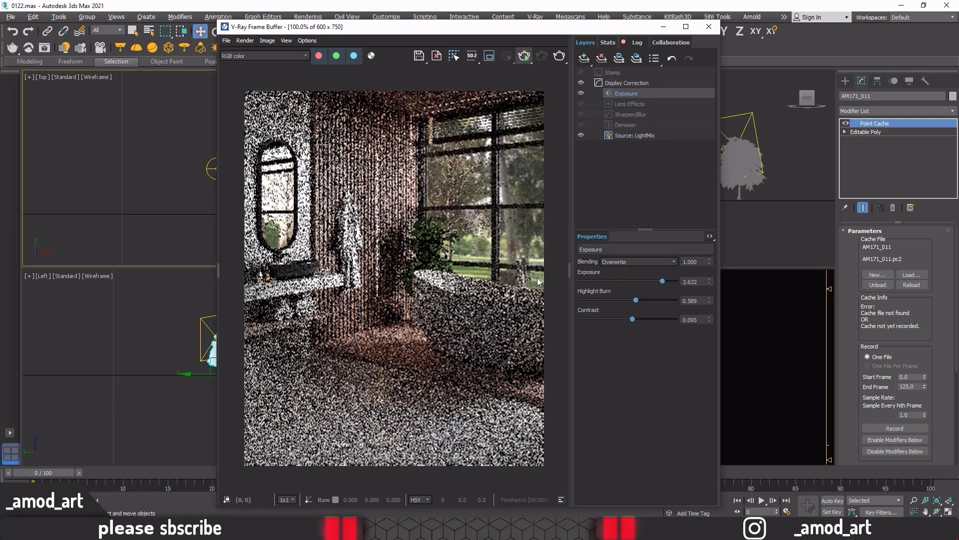
Start the interactive camera render, then lower the right-hand tree slightly in the Left view.
key("shift+q")
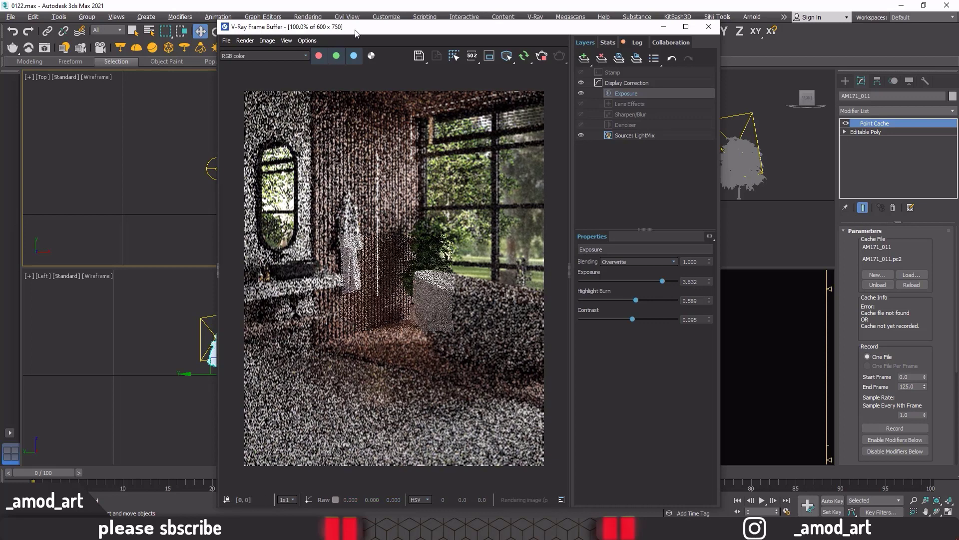
left_click_drag(320, 27, 523, 26)
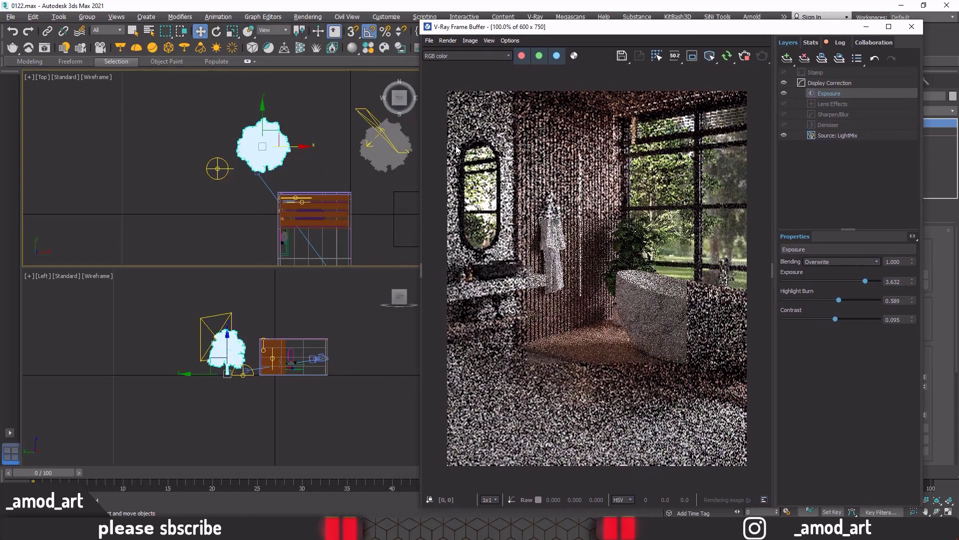
left_click(383, 164)
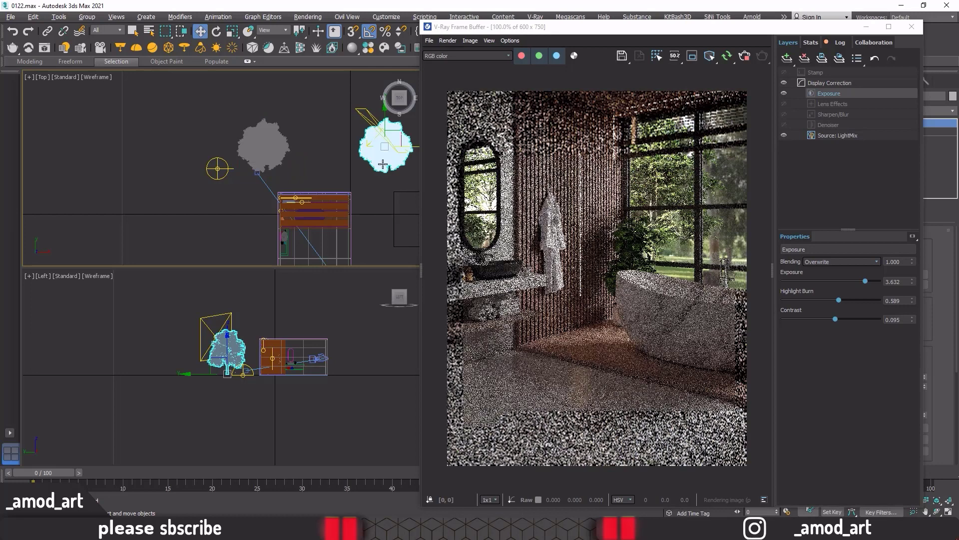
middle_click_drag(332, 176, 285, 165)
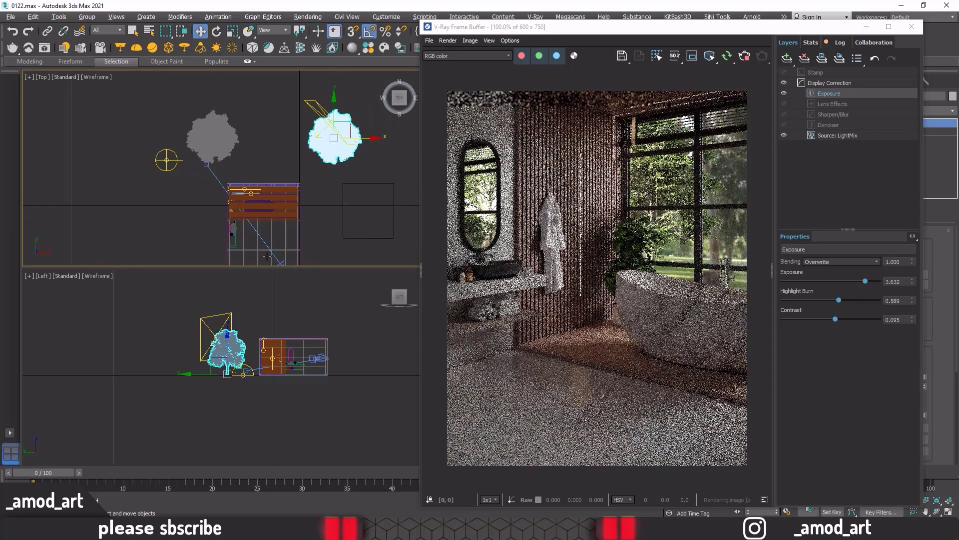
right_click(161, 341)
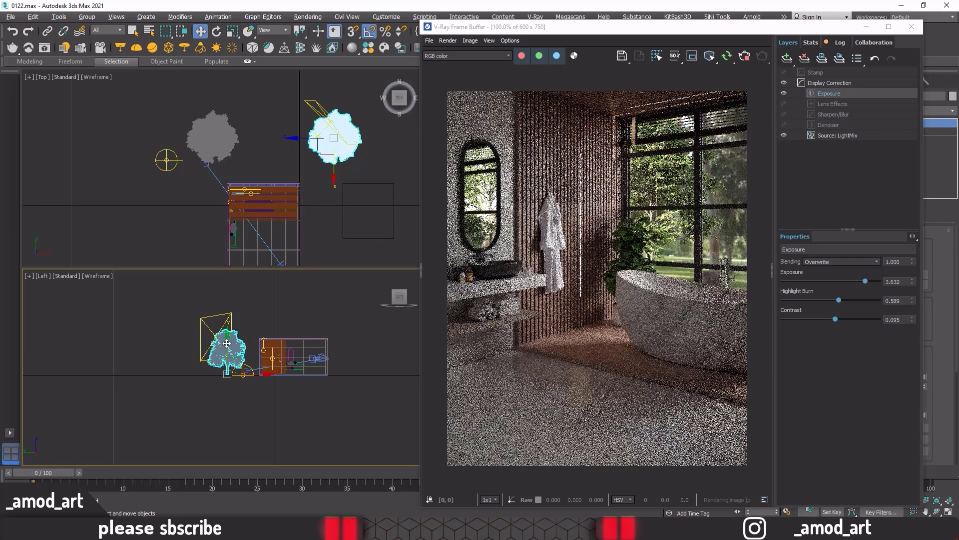
left_click_drag(227, 343, 227, 351)
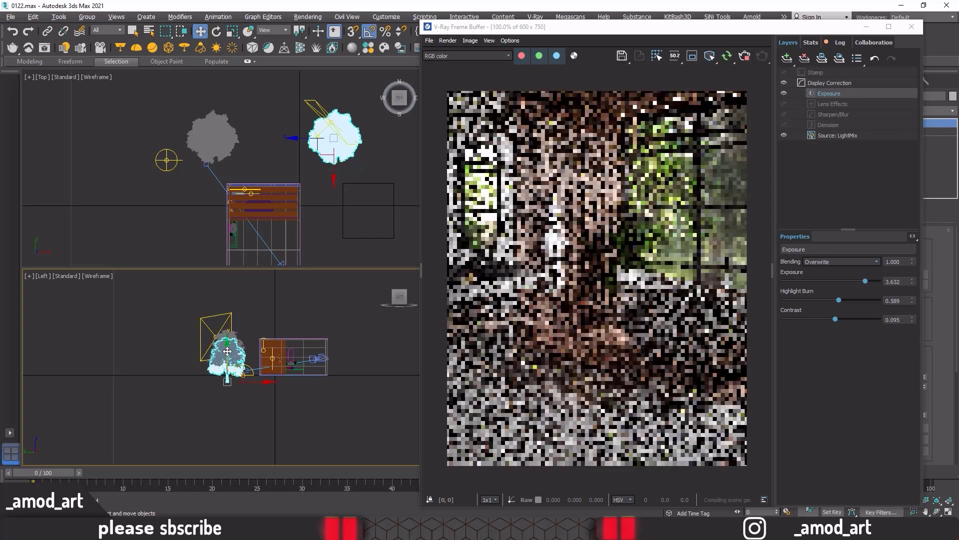
left_click_drag(228, 352, 228, 352)
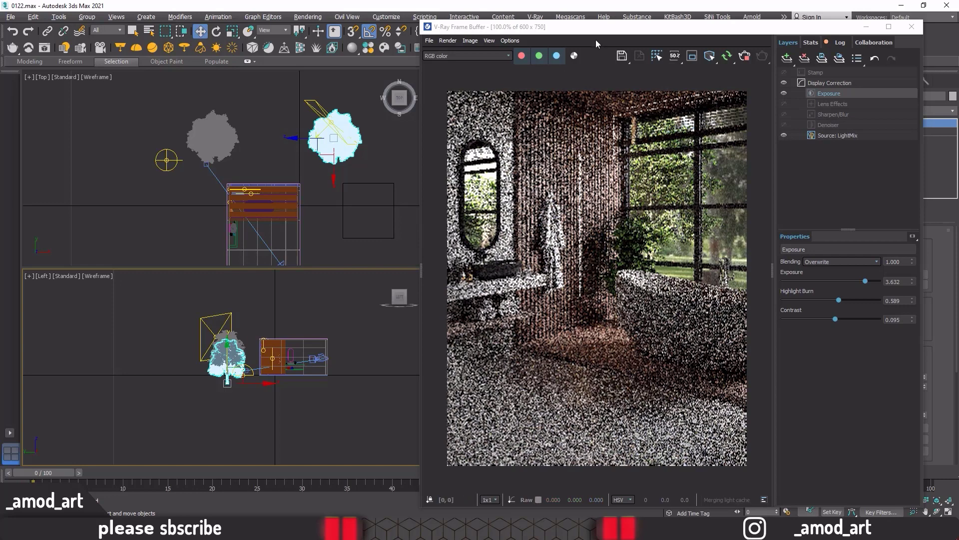
left_click_drag(590, 28, 386, 17)
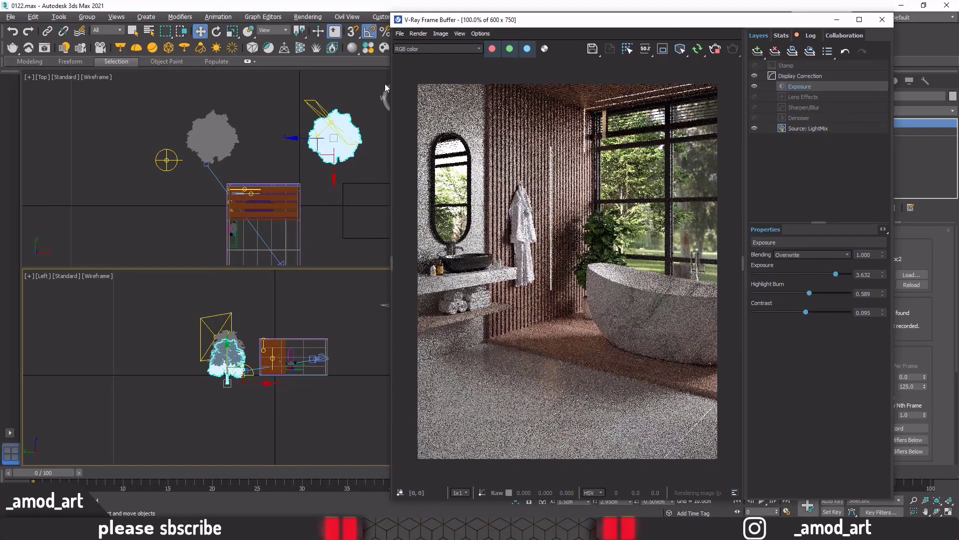
Nudge the left-hand tree slightly right and maximize the frame buffer to check the render.
left_click(233, 138)
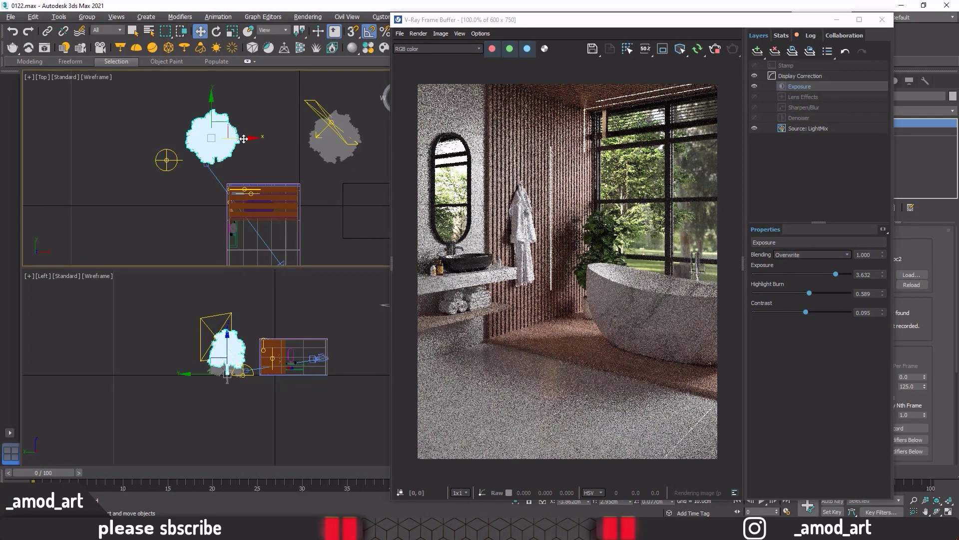
left_click_drag(243, 139, 250, 139)
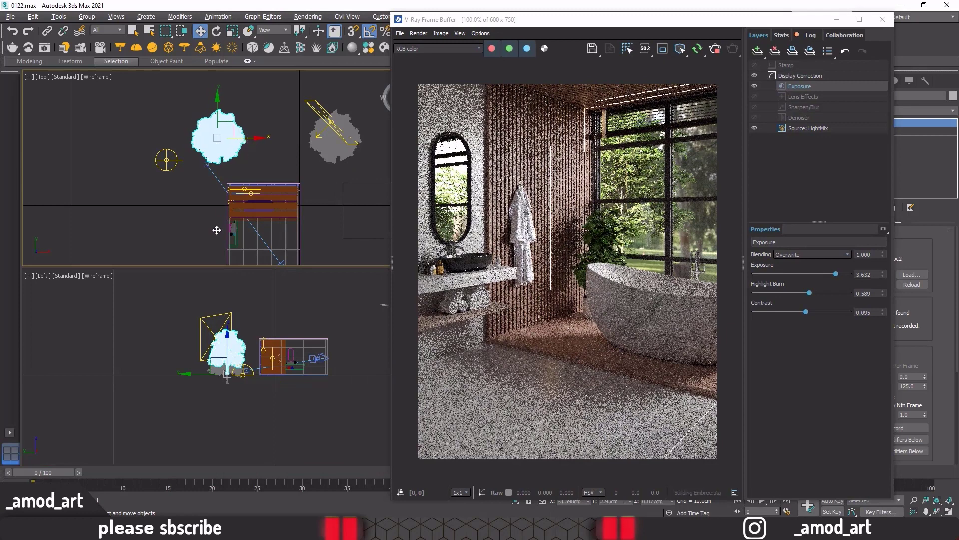
left_click(548, 21)
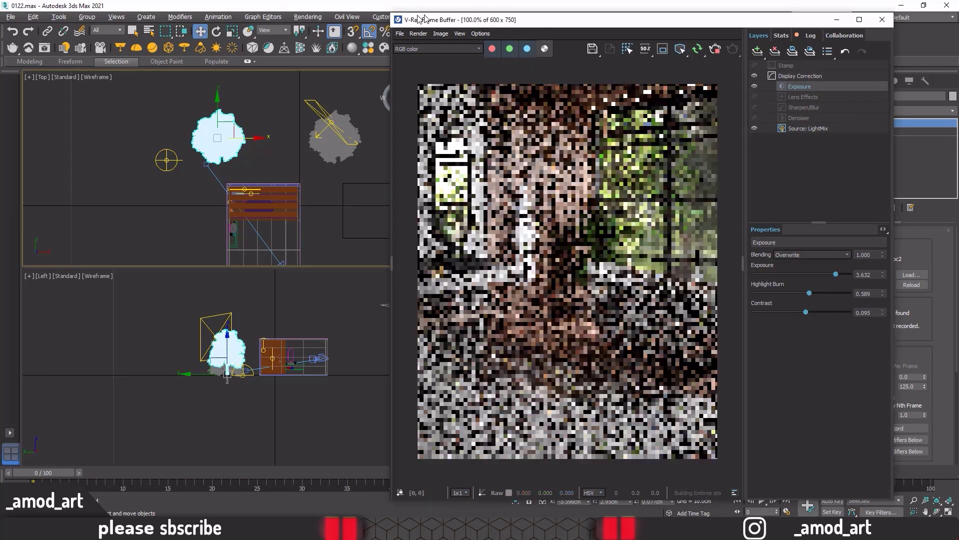
left_click_drag(422, 18, 261, 1)
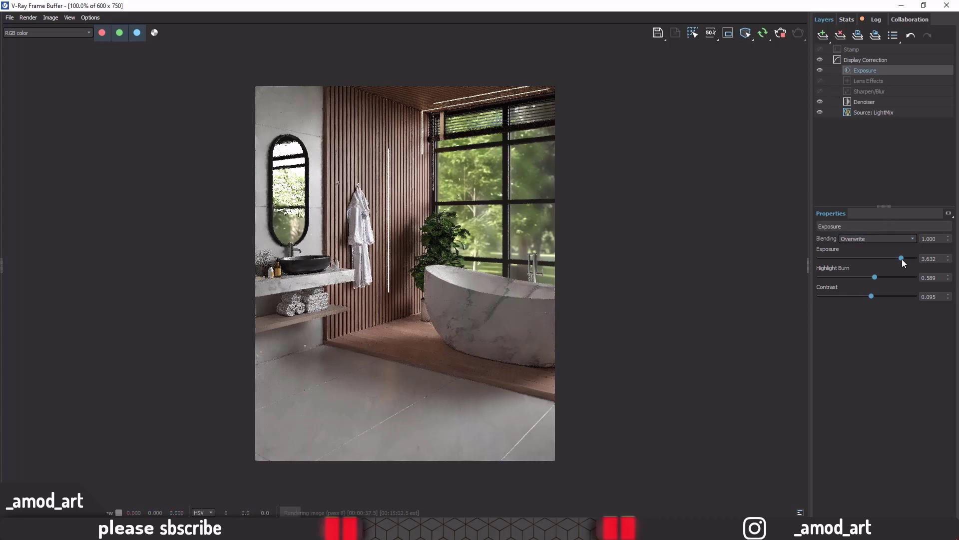
Brighten the render to exposure 3.895, then stop the IPR and close the frame buffer.
left_click_drag(899, 259, 904, 259)
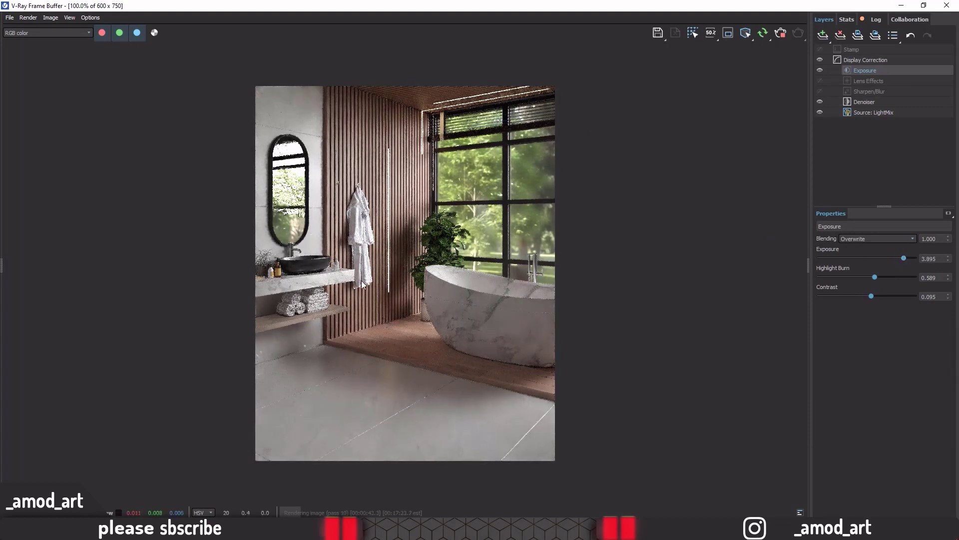
left_click(780, 33)
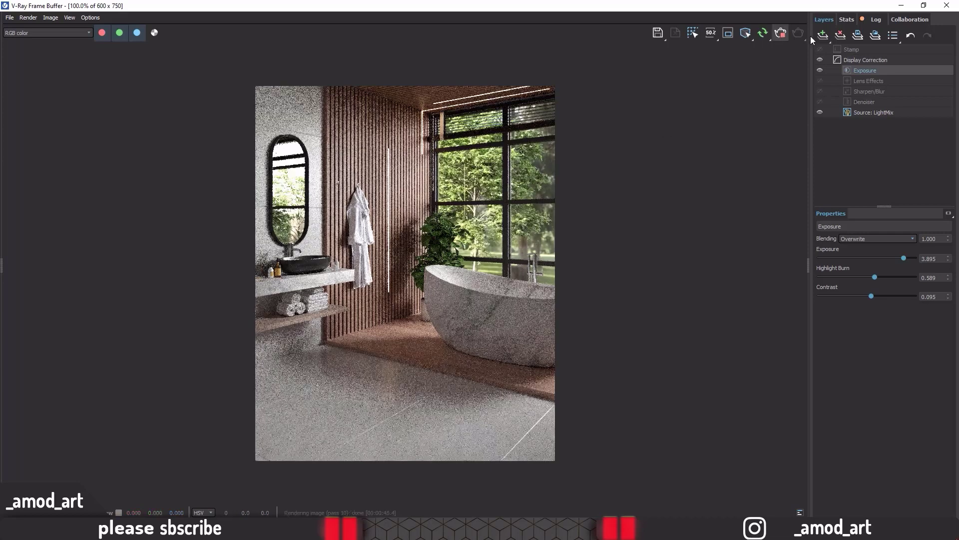
left_click(946, 5)
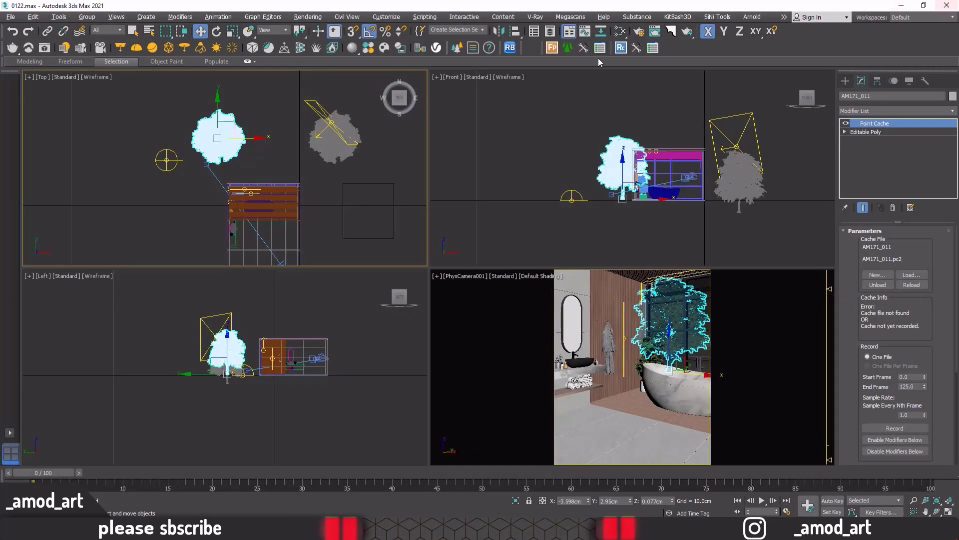
Set output width 2100, Bucket image sampler, max subdivs 12 and noise threshold 0.008.
left_click(640, 32)
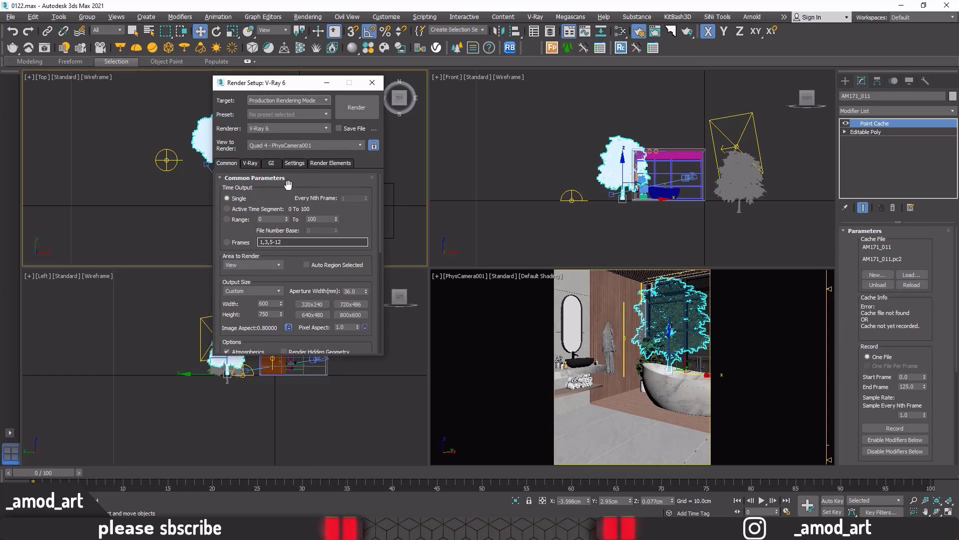
double_click(276, 303)
type("2100")
left_click(251, 163)
left_click(265, 247)
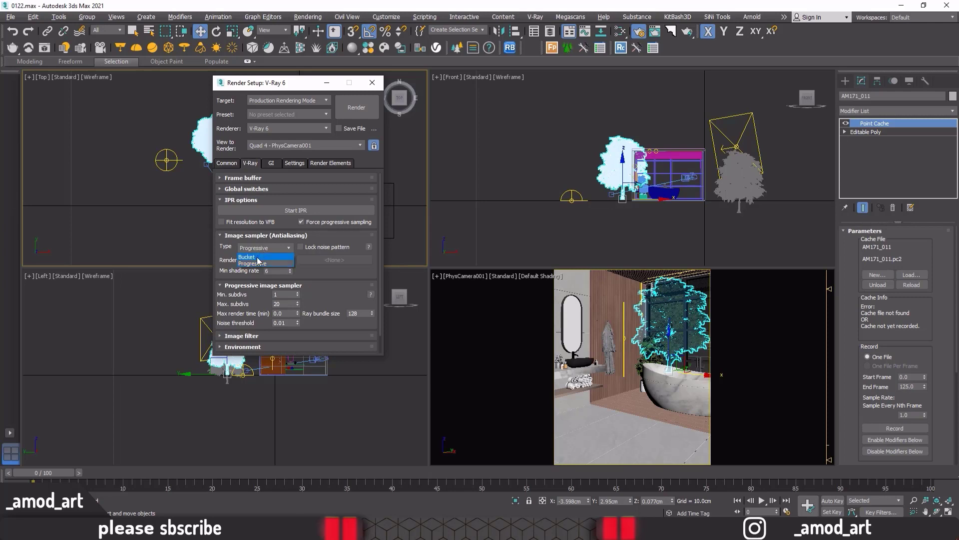
left_click(271, 306)
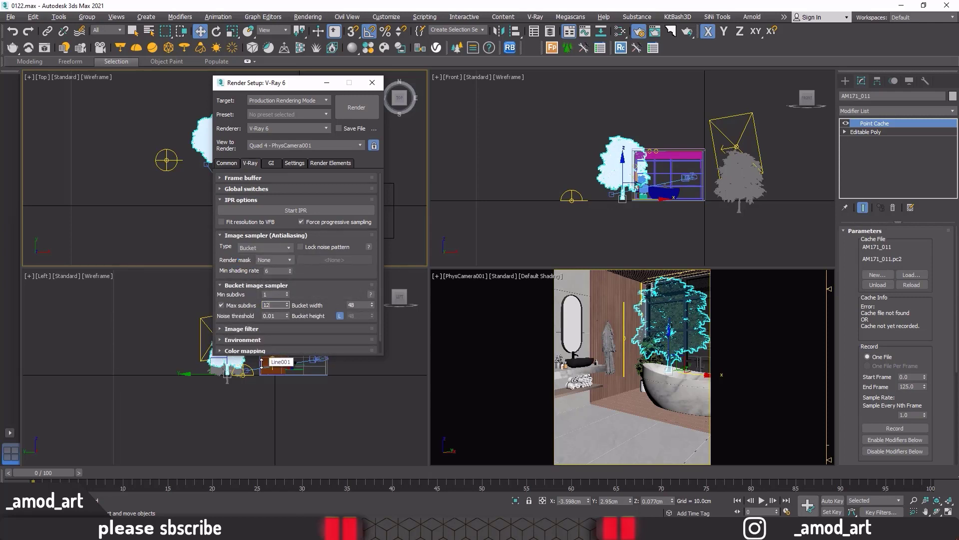
left_click(278, 316)
type("0.008")
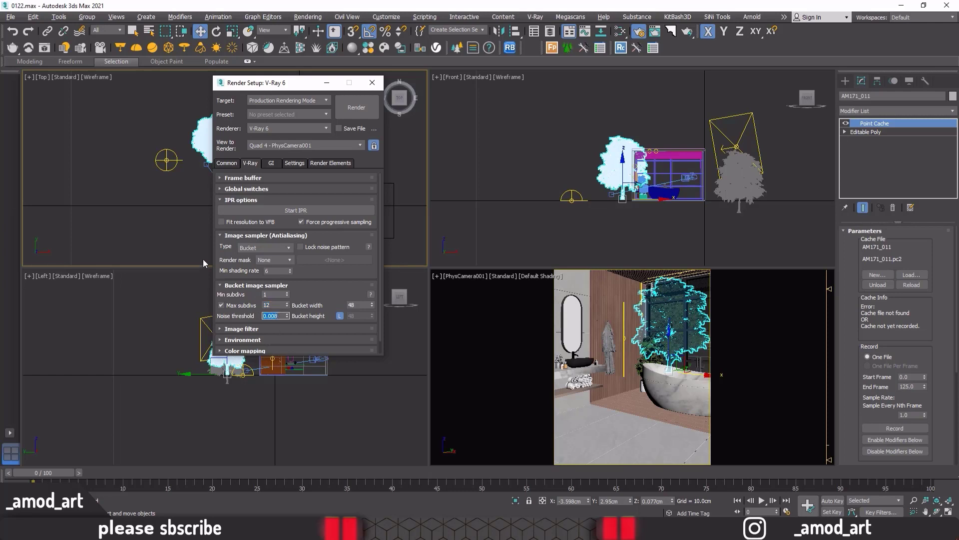
Edit the light cache subdivs and set the VRayDenoiser element preset to Strong.
left_click(271, 163)
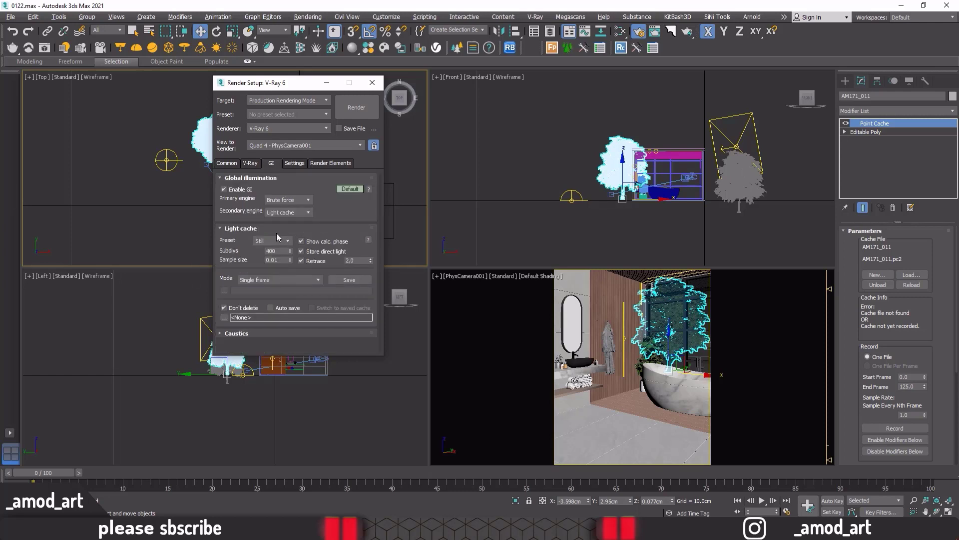
double_click(279, 252)
left_click(320, 162)
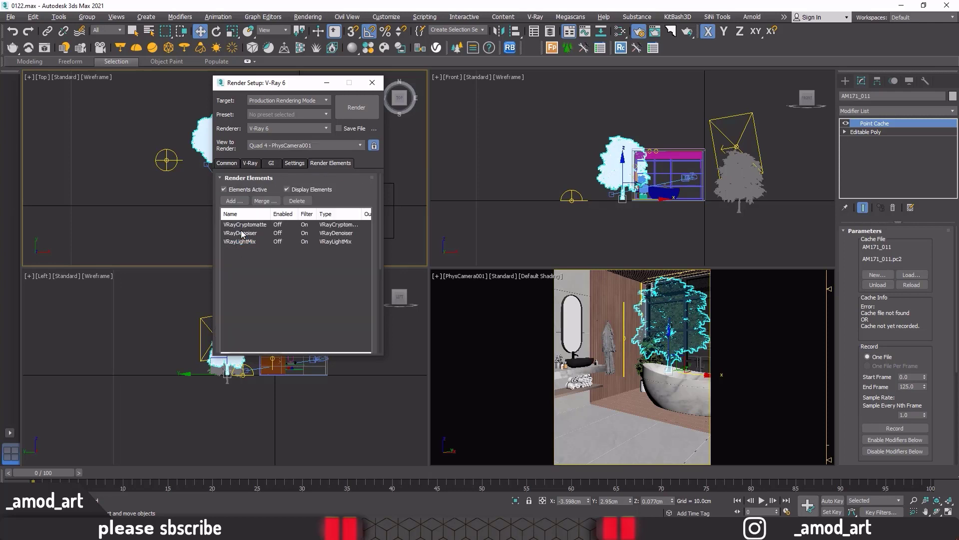
left_click(243, 233)
left_click(242, 234)
left_click_drag(379, 244, 382, 314)
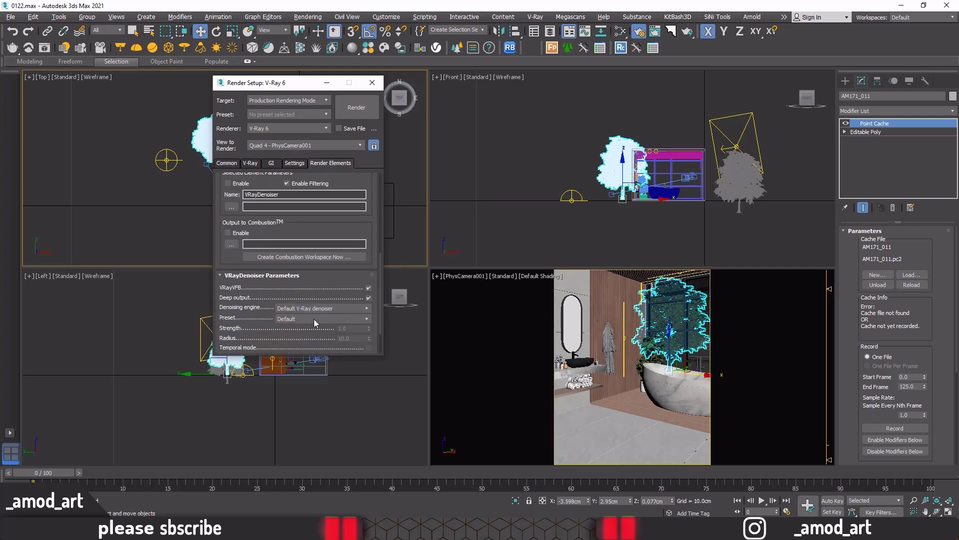
left_click(314, 319)
left_click(286, 342)
left_click_drag(377, 270, 374, 189)
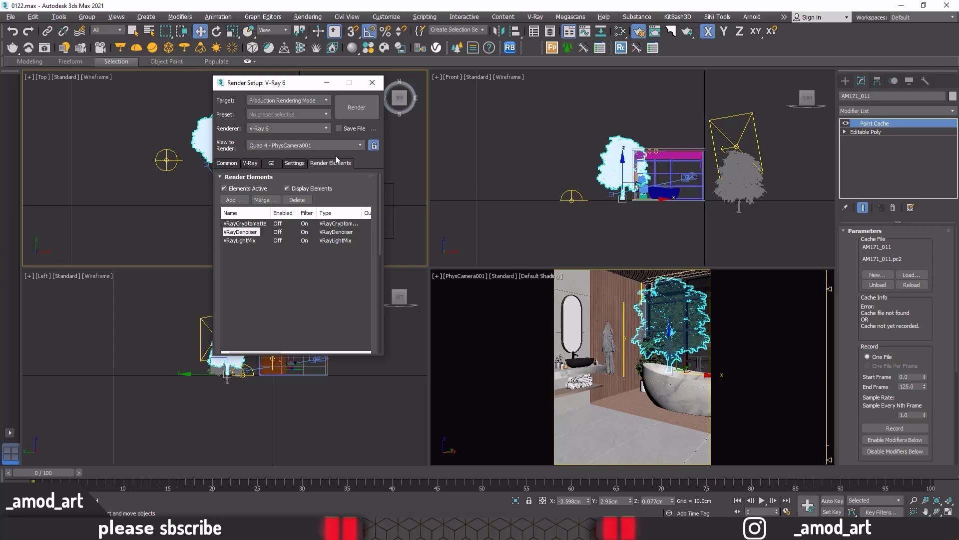
Run the final 2100×2625 render, then stop it and close the V-Ray Frame Buffer.
left_click(352, 109)
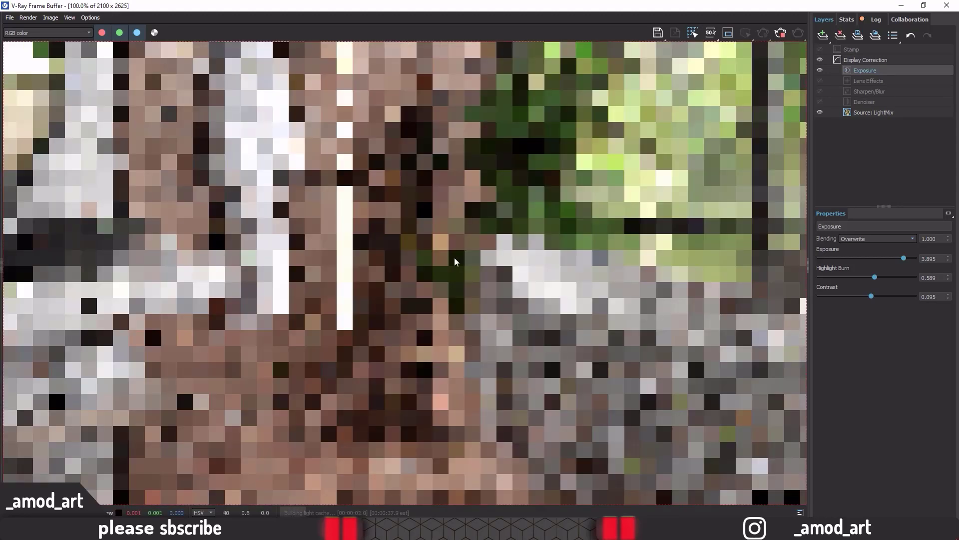
scroll(332, 205, "down", 1)
scroll(331, 206, "down", 1)
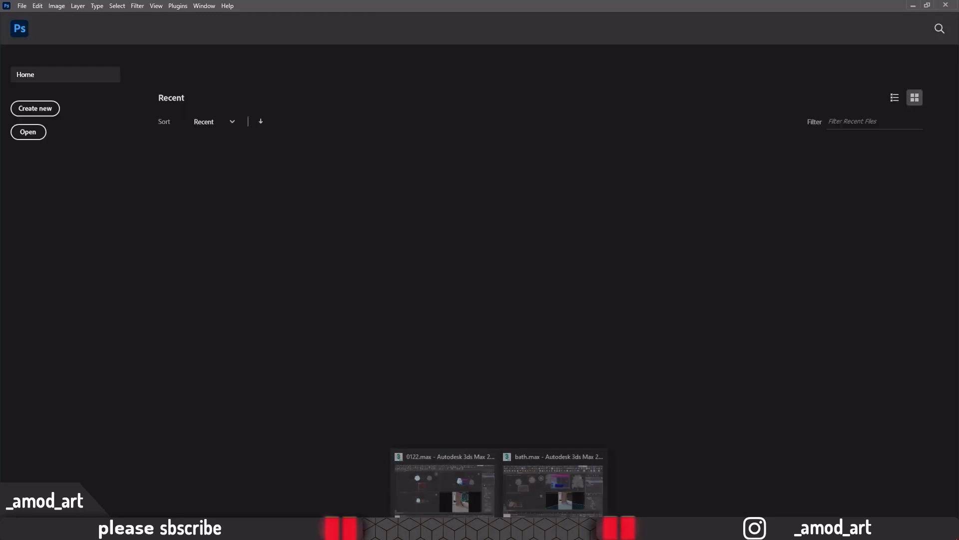
left_click(454, 486)
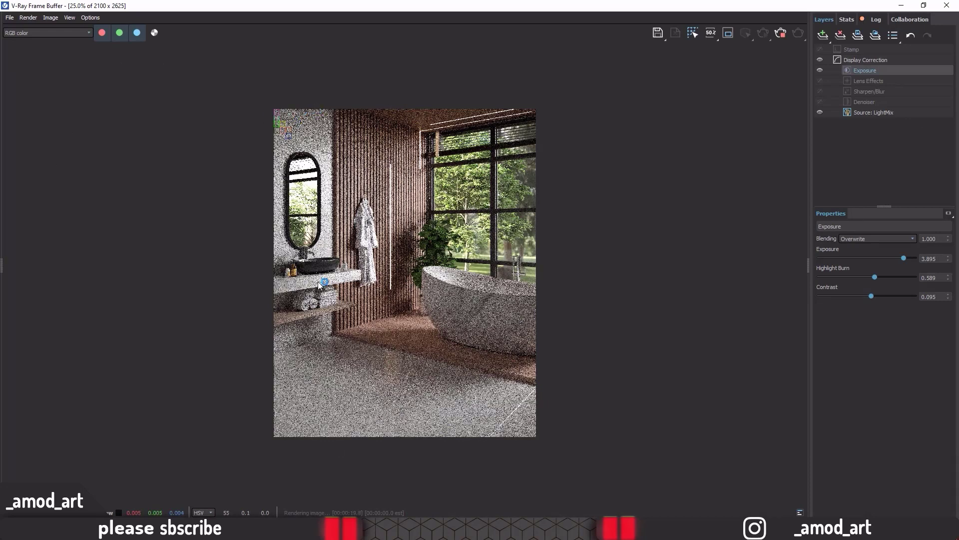
left_click(777, 32)
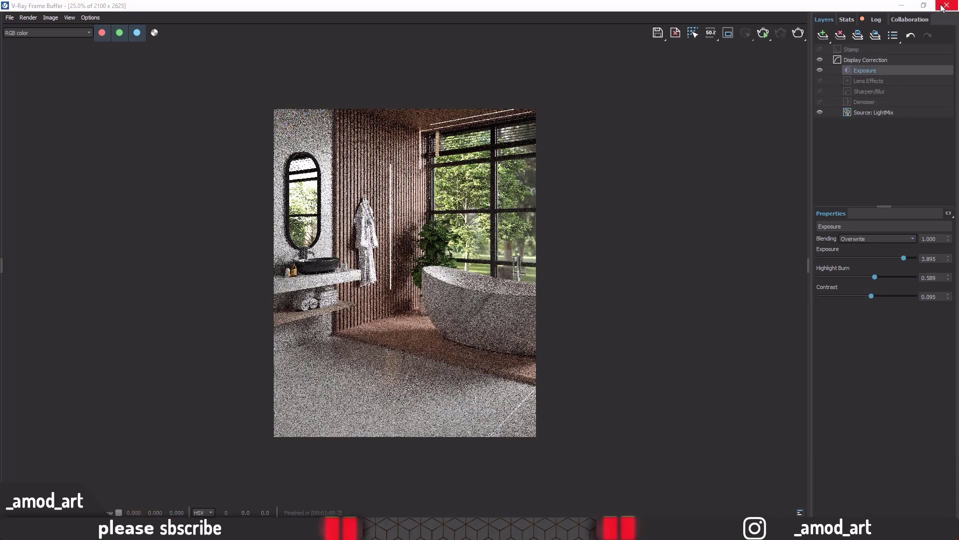
left_click(918, 5)
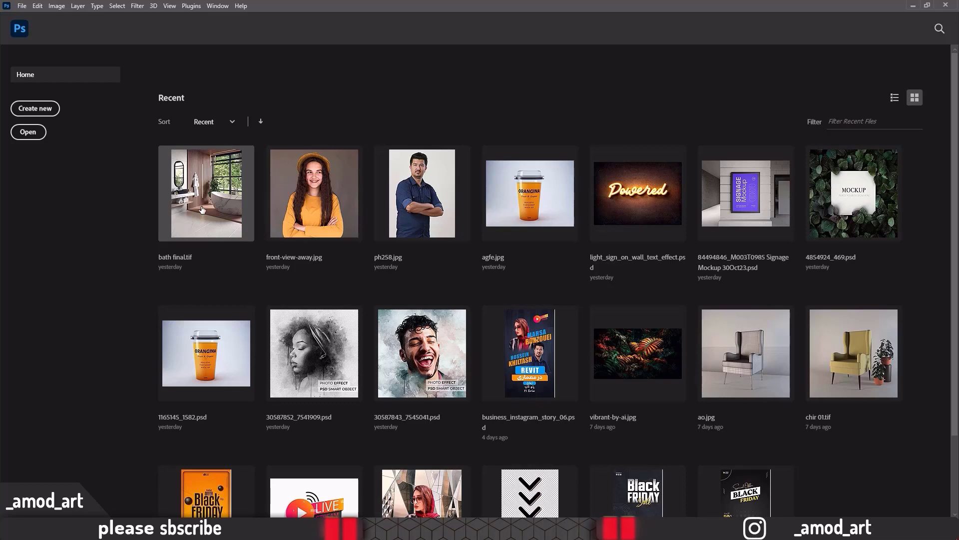
Open bath final.tif, unlock and duplicate the layer, then launch the Camera Raw Filter.
left_click(202, 209)
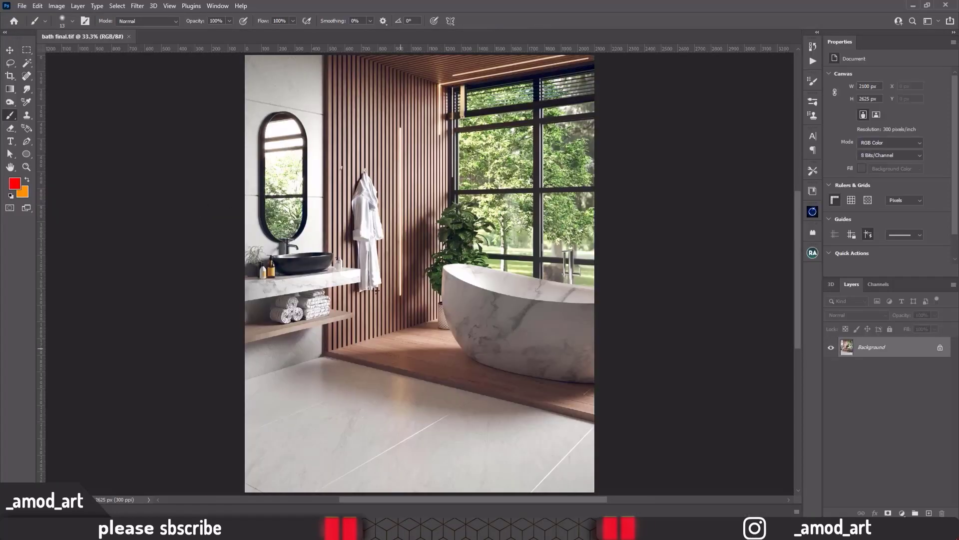
left_click(10, 50)
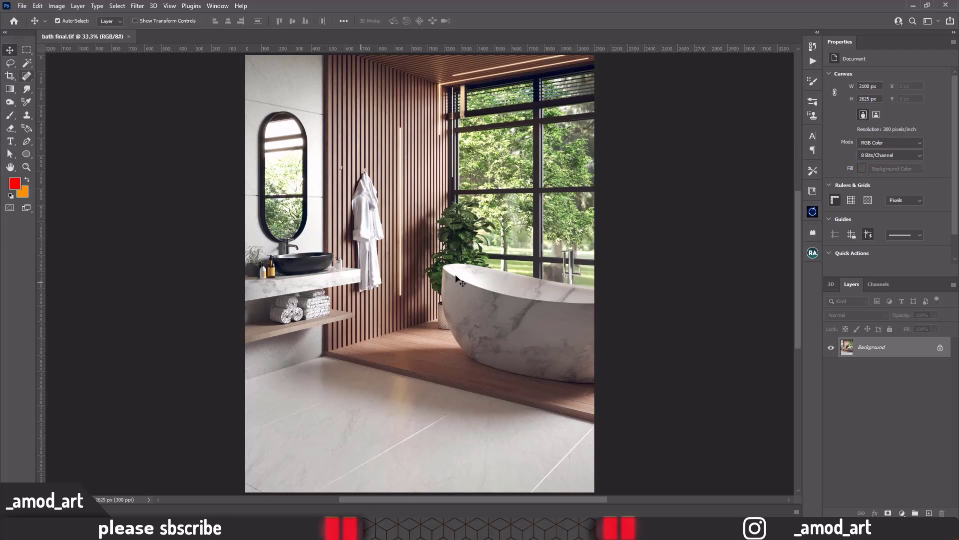
left_click(940, 347)
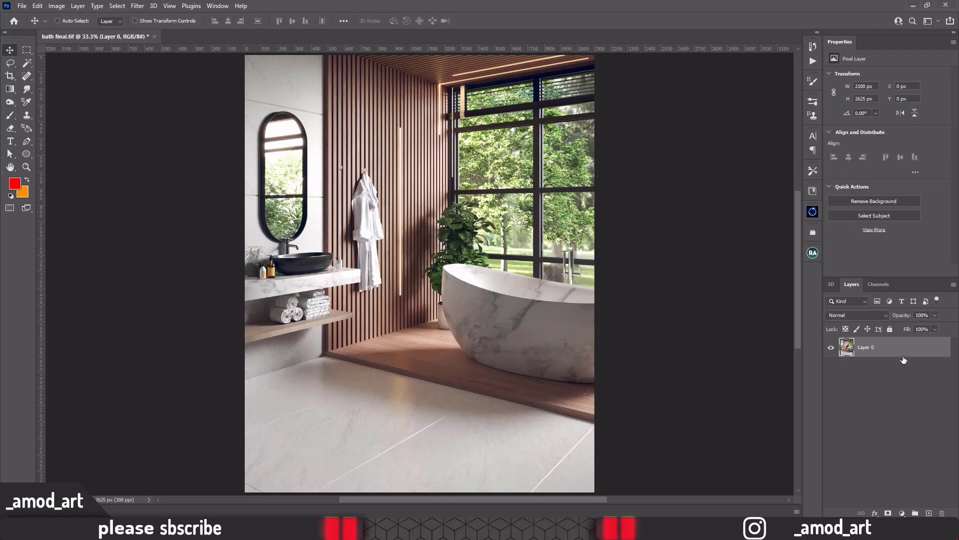
key("ctrl+j")
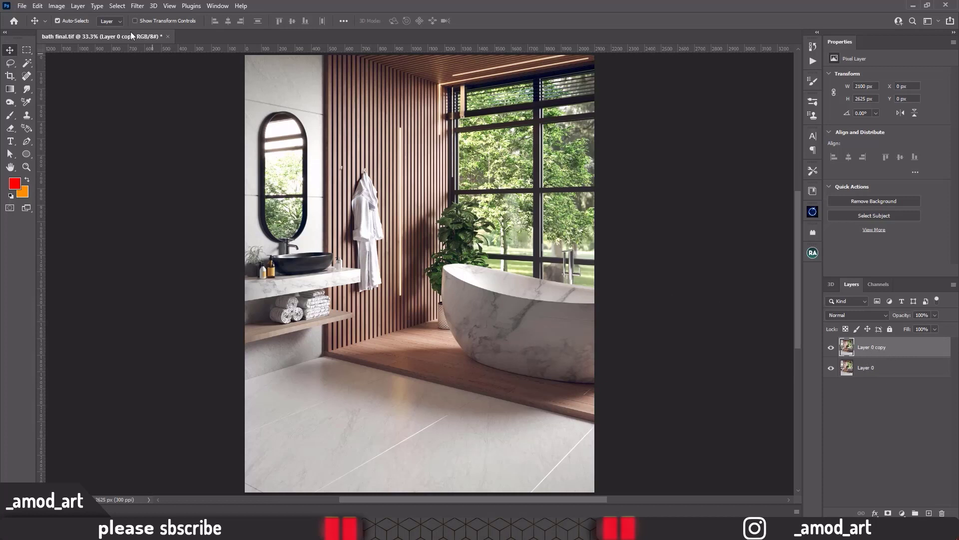
left_click(137, 6)
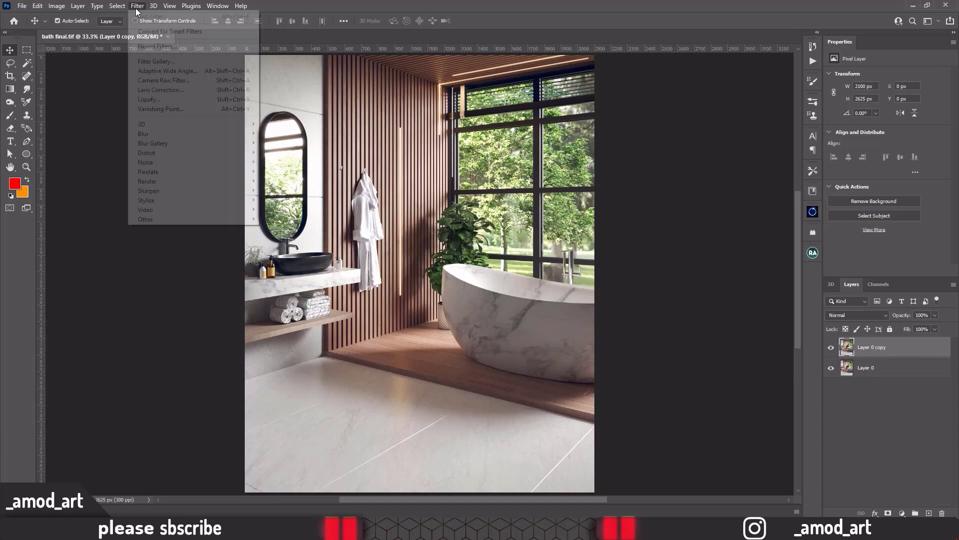
left_click(156, 82)
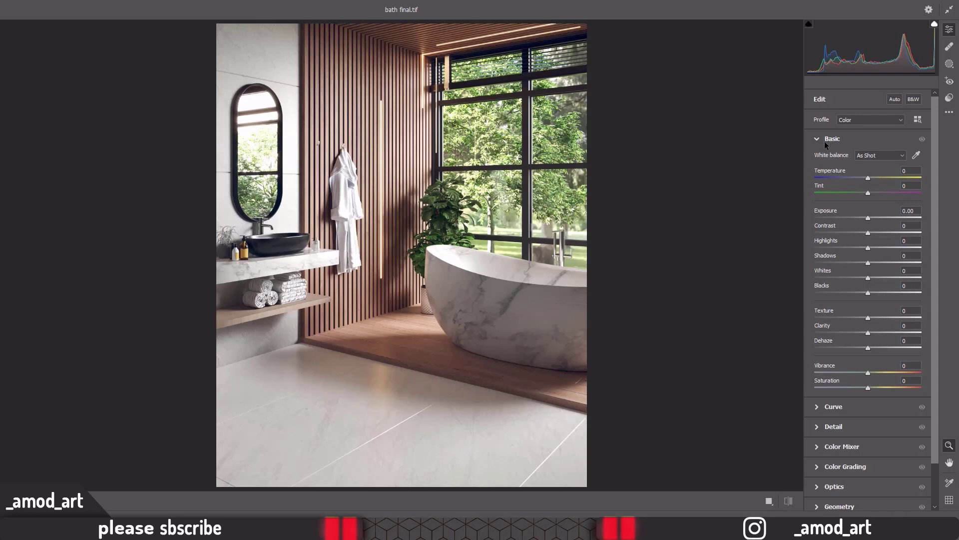
Cool the white balance, tint toward magenta, set exposure -0.10, highlights -5, shadows +2, adjust whites.
left_click_drag(868, 178, 867, 179)
left_click_drag(868, 193, 866, 178)
mouse_move(868, 218)
left_mouse_down()
mouse_move(873, 234)
mouse_move(886, 233)
mouse_move(860, 248)
left_mouse_up()
left_click_drag(875, 251, 865, 251)
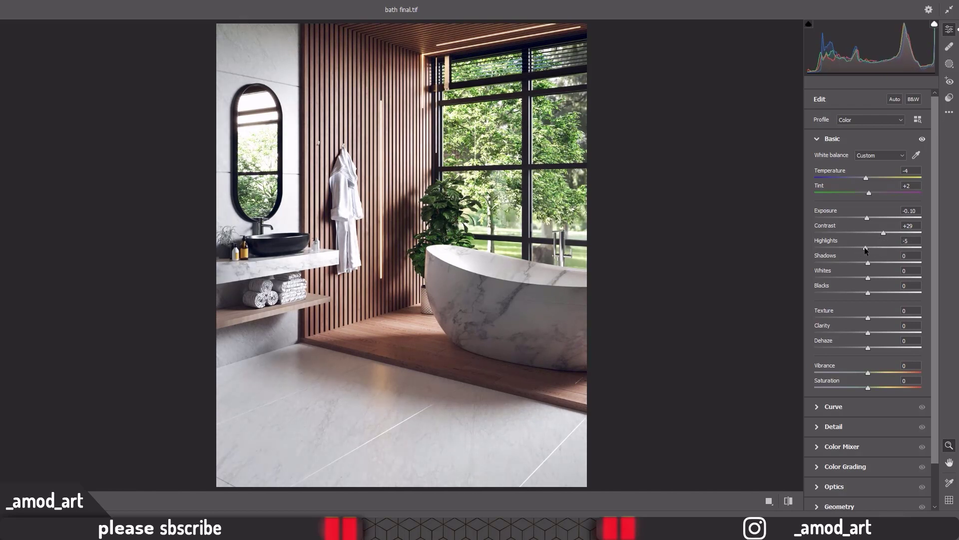
left_click_drag(867, 263, 869, 264)
mouse_move(876, 278)
left_mouse_down()
mouse_move(879, 292)
mouse_move(863, 292)
left_mouse_up()
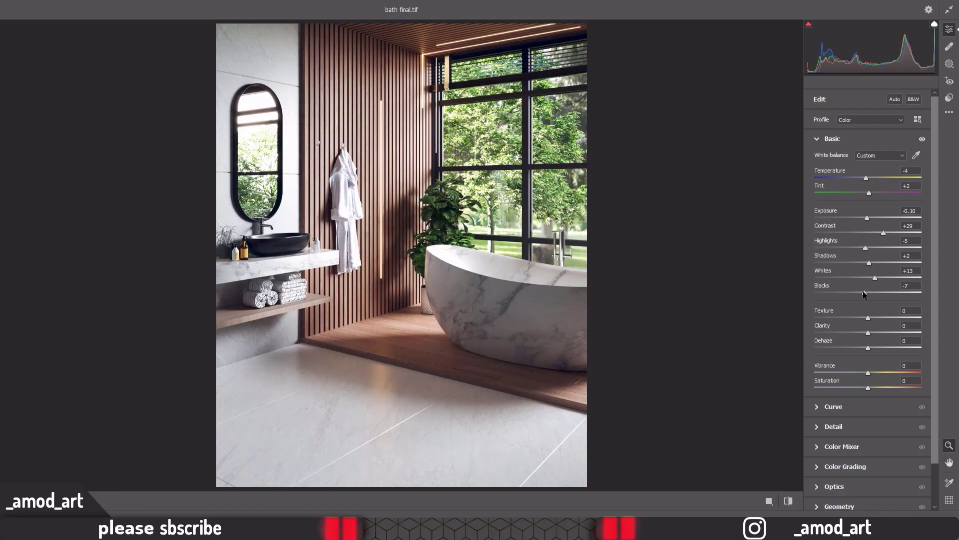
Raise texture, clarity, dehaze and vibrance slightly, then collapse the Basic panel.
left_click_drag(868, 317, 878, 318)
mouse_move(870, 332)
left_mouse_down()
mouse_move(881, 332)
mouse_move(871, 331)
left_mouse_up()
left_click_drag(868, 348, 873, 346)
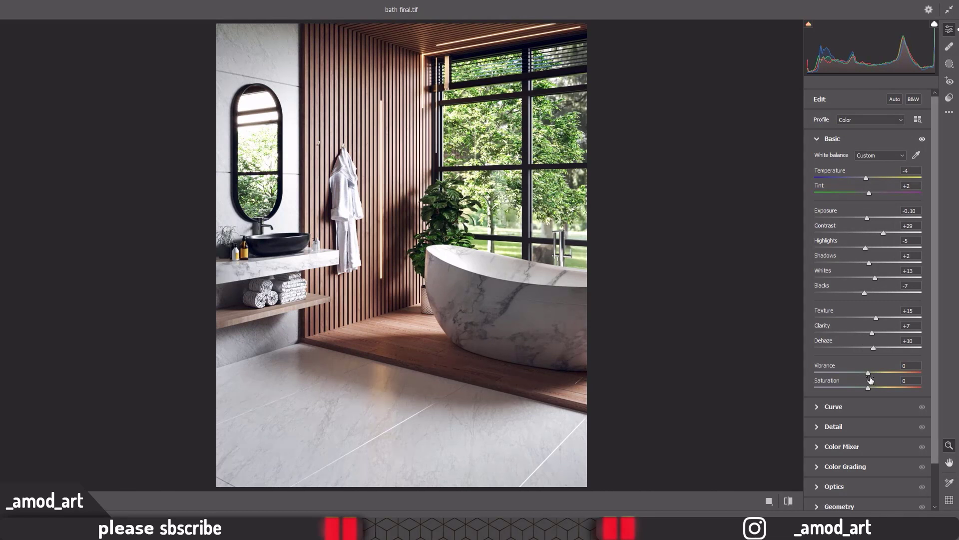
left_click_drag(868, 376, 875, 377)
left_click(843, 134)
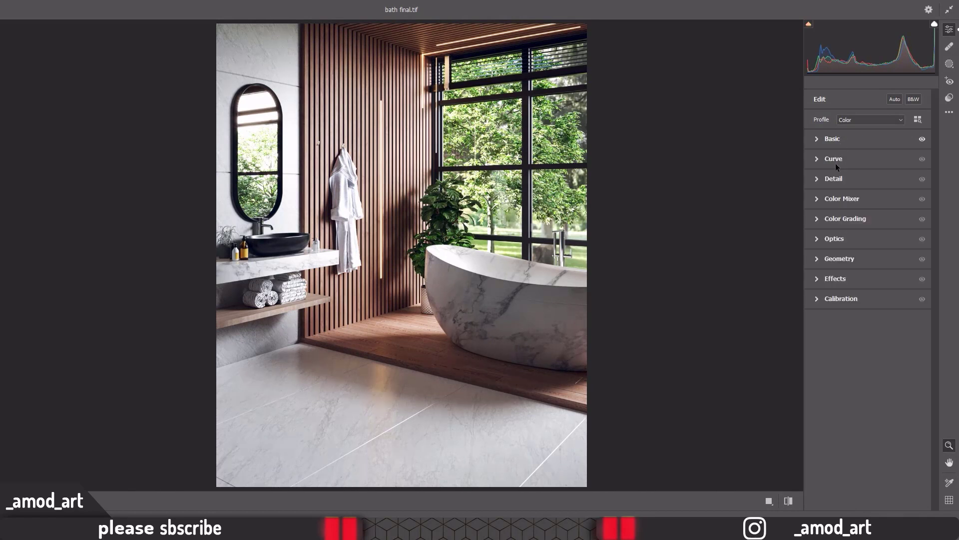
Lower the Greens saturation to -8 in the Camera Raw Color Mixer.
left_click(836, 200)
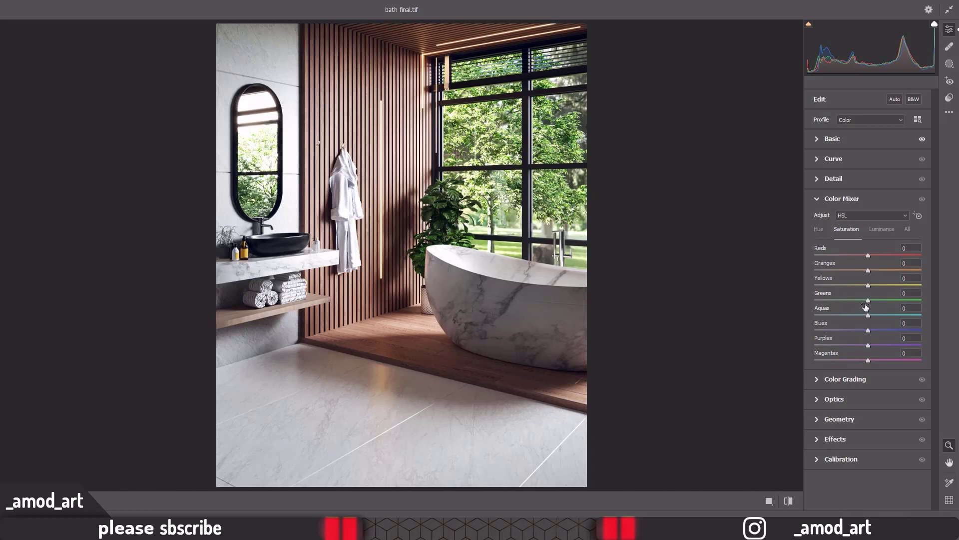
mouse_move(865, 301)
left_mouse_down()
mouse_move(875, 301)
mouse_move(864, 304)
left_mouse_up()
Warm and slightly brighten the midtones, and tint the shadows blue (H 239, S 9).
left_click(820, 199)
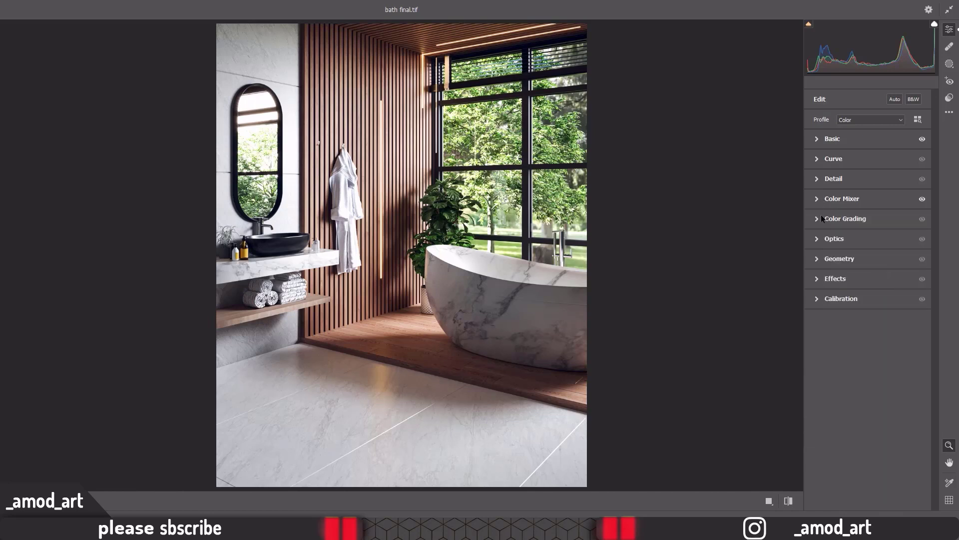
left_click(819, 219)
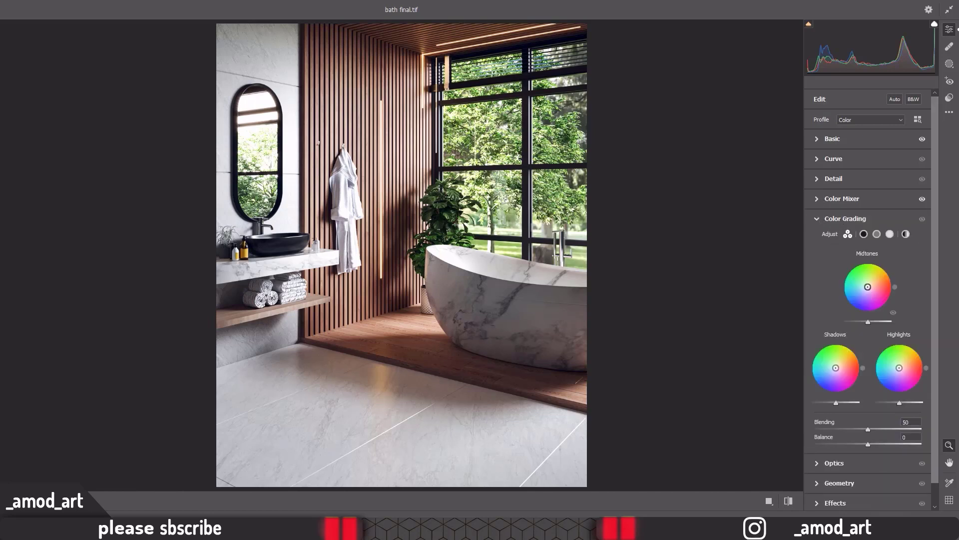
mouse_move(868, 288)
left_mouse_down()
mouse_move(854, 259)
mouse_move(832, 362)
mouse_move(824, 357)
left_mouse_up()
left_click_drag(868, 322, 873, 323)
mouse_move(836, 367)
left_mouse_down()
mouse_move(813, 427)
mouse_move(805, 426)
mouse_move(843, 403)
mouse_move(835, 404)
left_mouse_up()
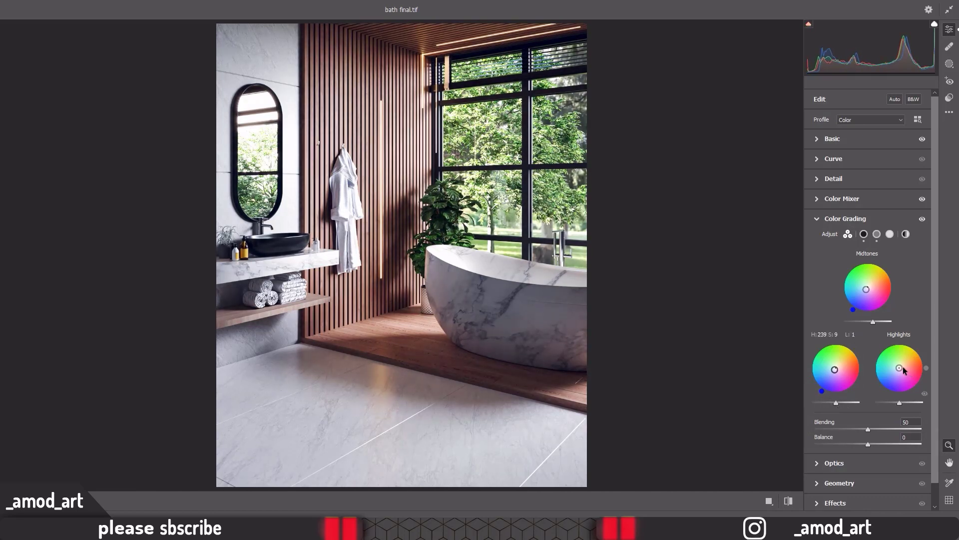
Push the highlights warm orange (H 30, S 11) and brighten them to luminance 14.
mouse_move(900, 368)
left_mouse_down()
mouse_move(898, 343)
mouse_move(865, 364)
mouse_move(890, 393)
left_mouse_up()
key("ctrl+z")
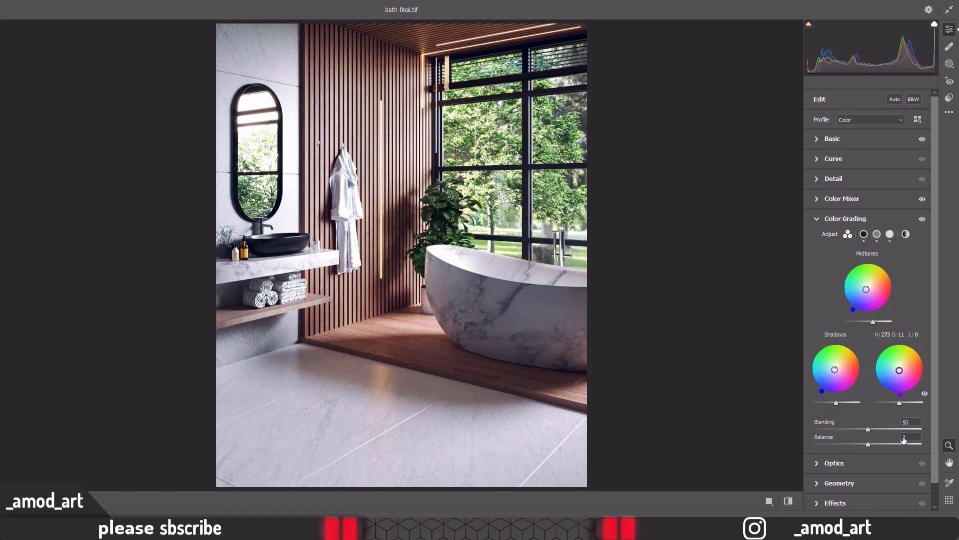
key("ctrl+z")
key("ctrl+z")
left_click_drag(936, 343, 939, 349)
left_click_drag(899, 402, 902, 403)
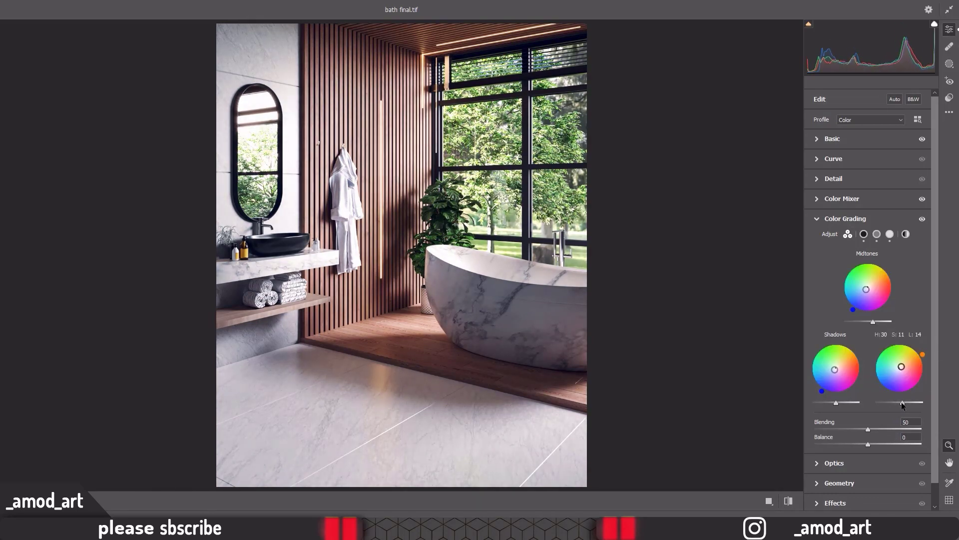
left_click(829, 218)
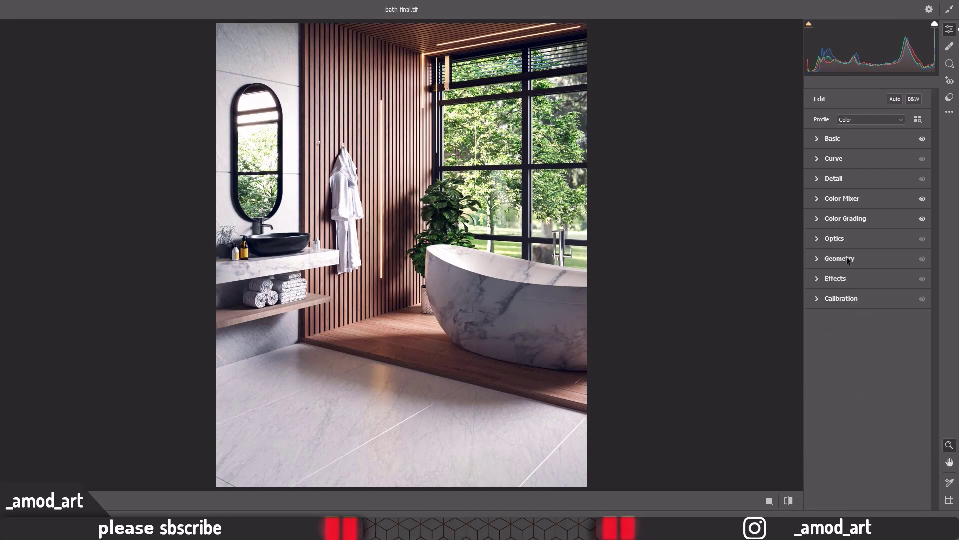
Apply the Camera Raw grade and add a Color Lookup layer clipped to Layer 0 copy.
key("Return")
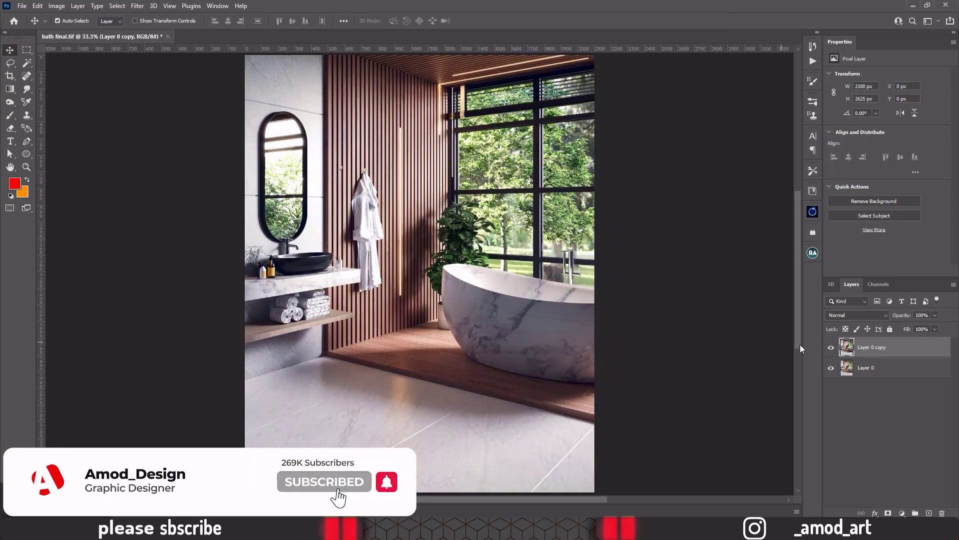
left_click(831, 347)
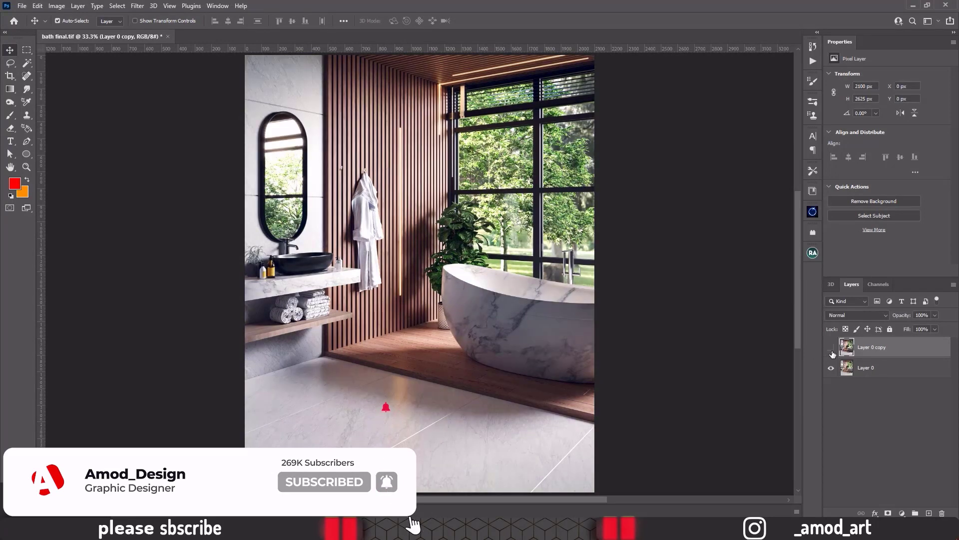
left_click(831, 348)
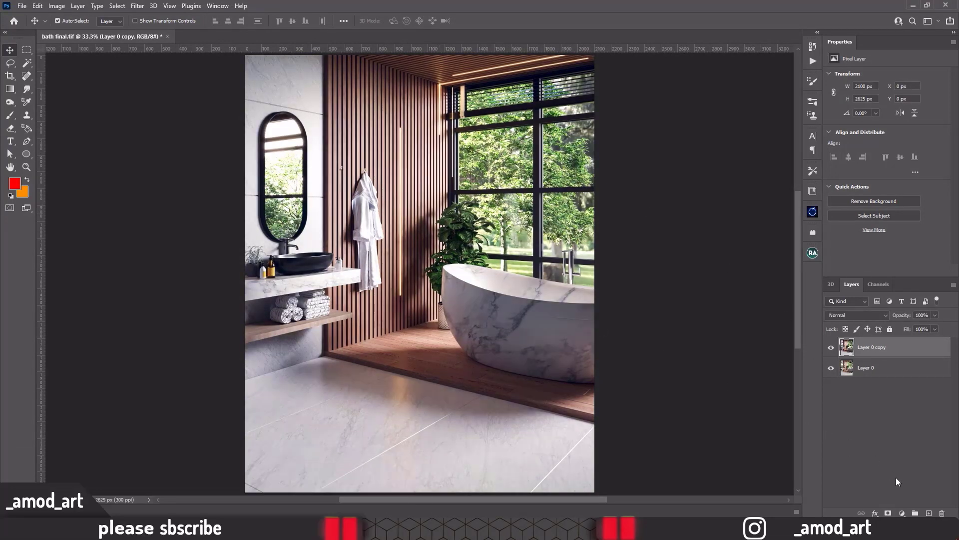
left_click(902, 513)
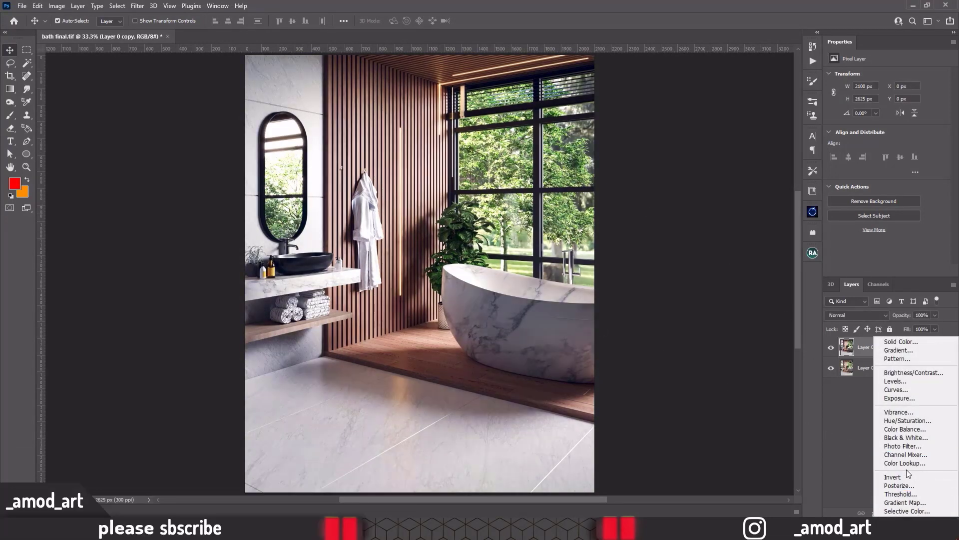
left_click(904, 462)
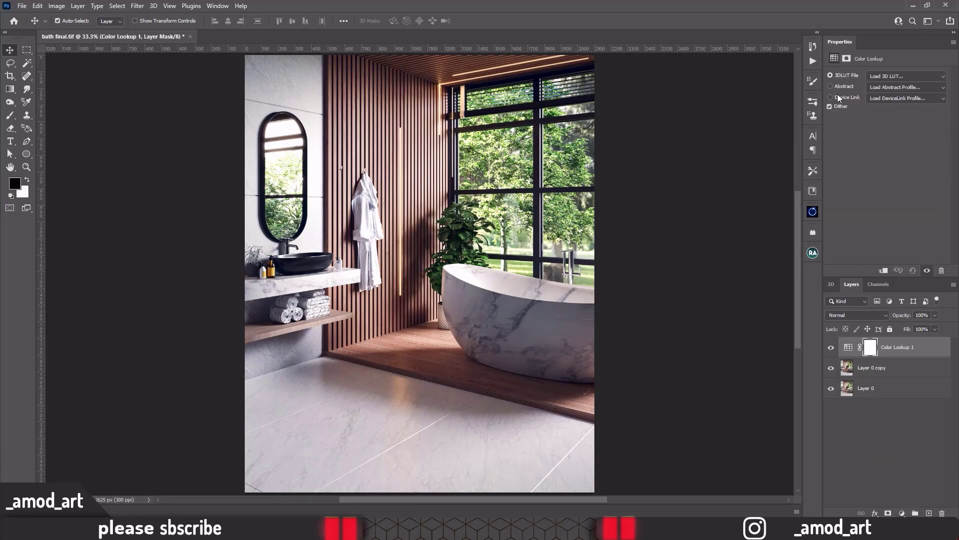
left_click(883, 269)
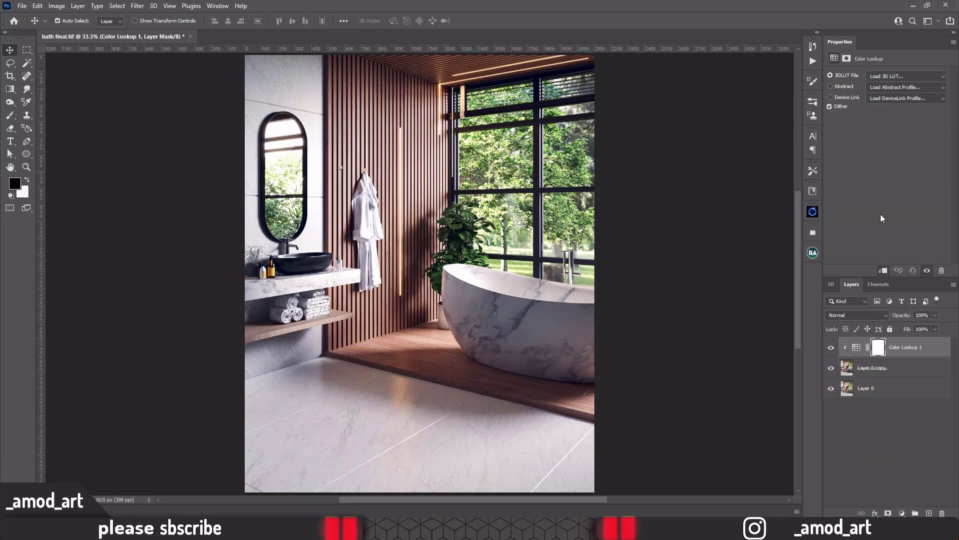
Try the TealOrangePlusContrast, TensionGreen, Zwei and Vier LUTs, then settle on Cinema 4.CUBE.
left_click(879, 75)
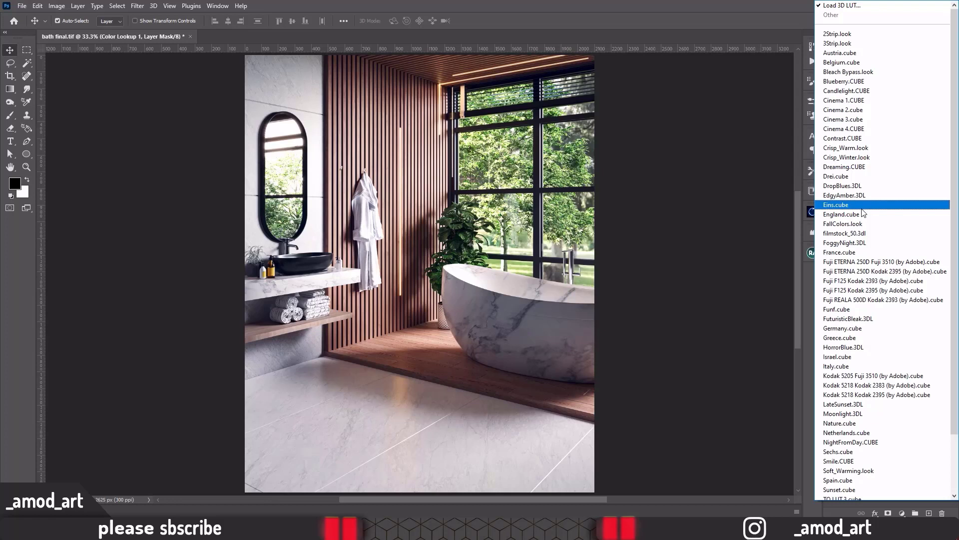
scroll(835, 447, "down", 2)
scroll(834, 447, "down", 2)
left_click(840, 457)
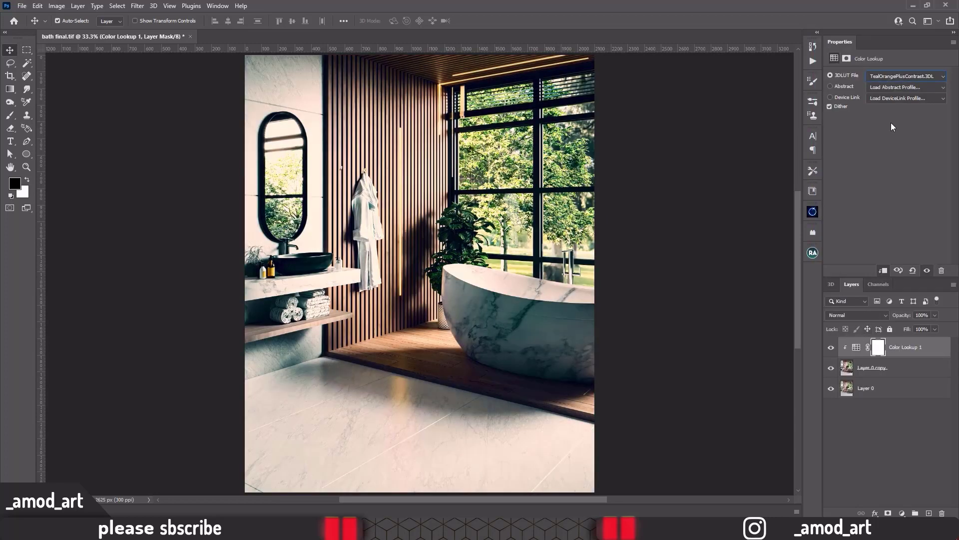
left_click(885, 75)
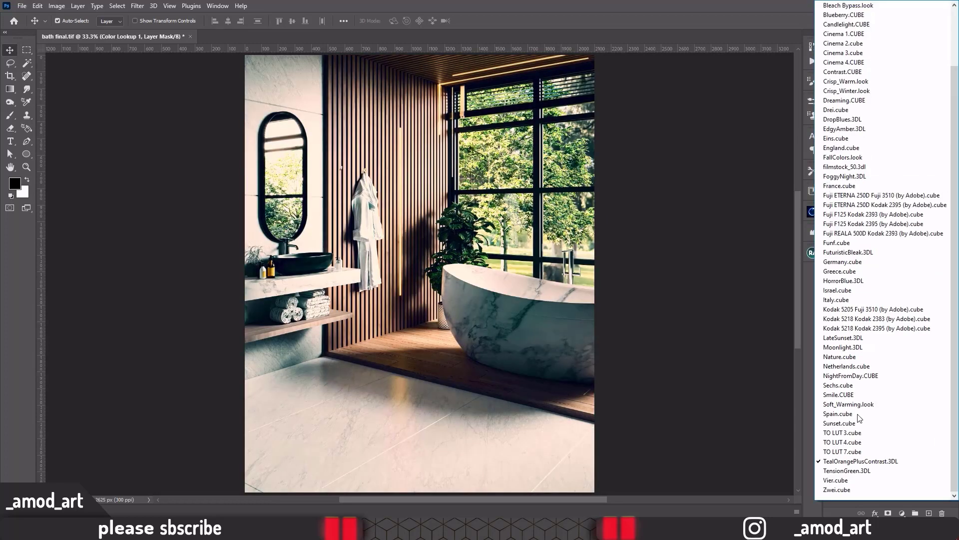
left_click(845, 474)
left_click(881, 76)
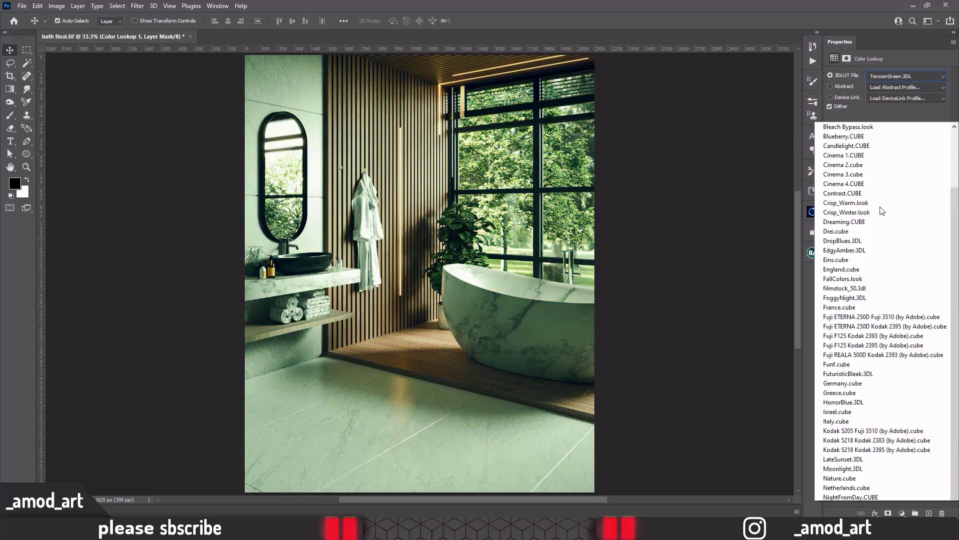
left_click(857, 488)
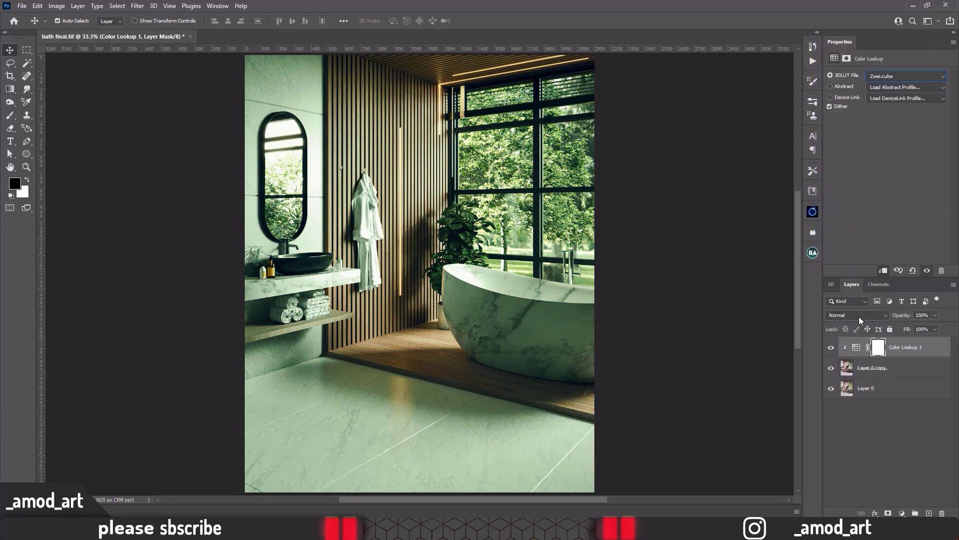
left_click(887, 75)
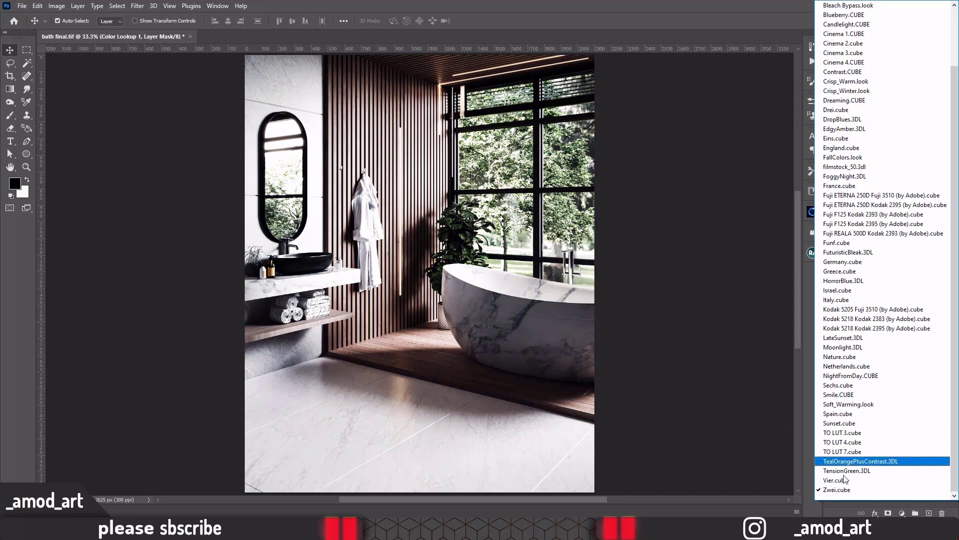
left_click(843, 480)
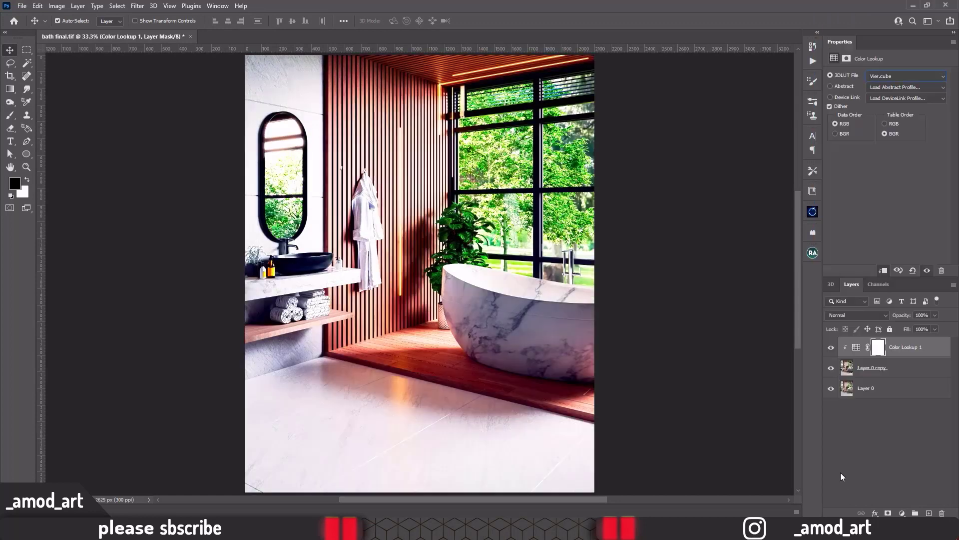
left_click(883, 77)
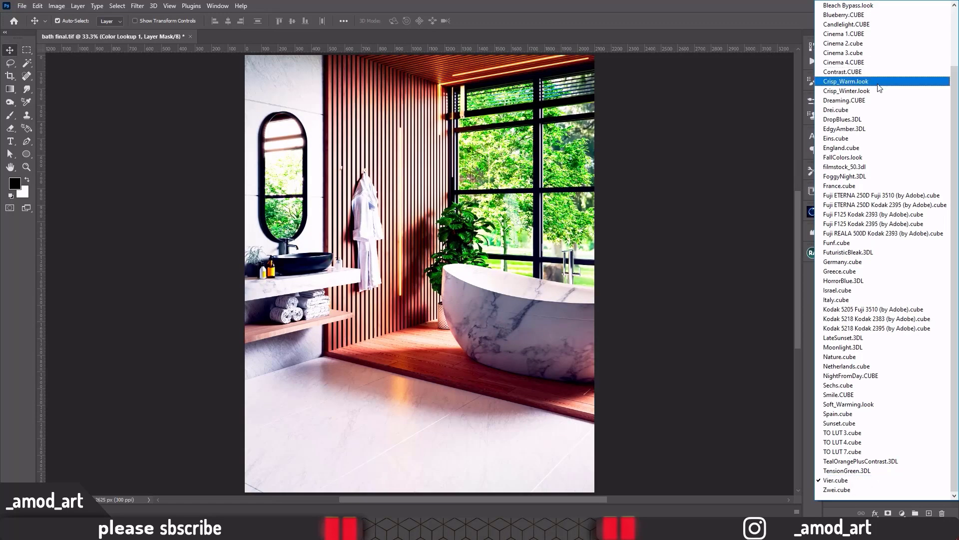
left_click(855, 64)
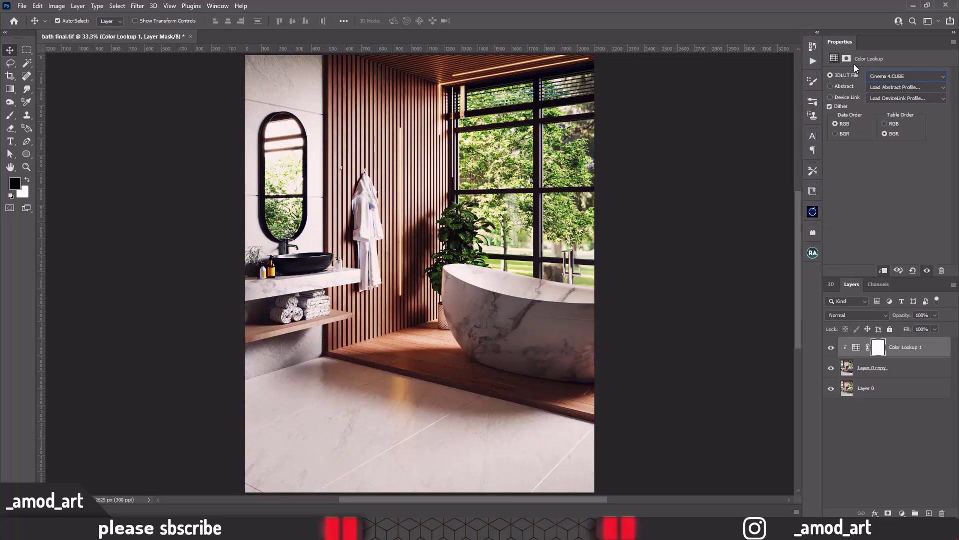
Set the Cinema 4 lookup layer to 34% opacity, comparing with and without it.
left_click_drag(911, 318, 868, 315)
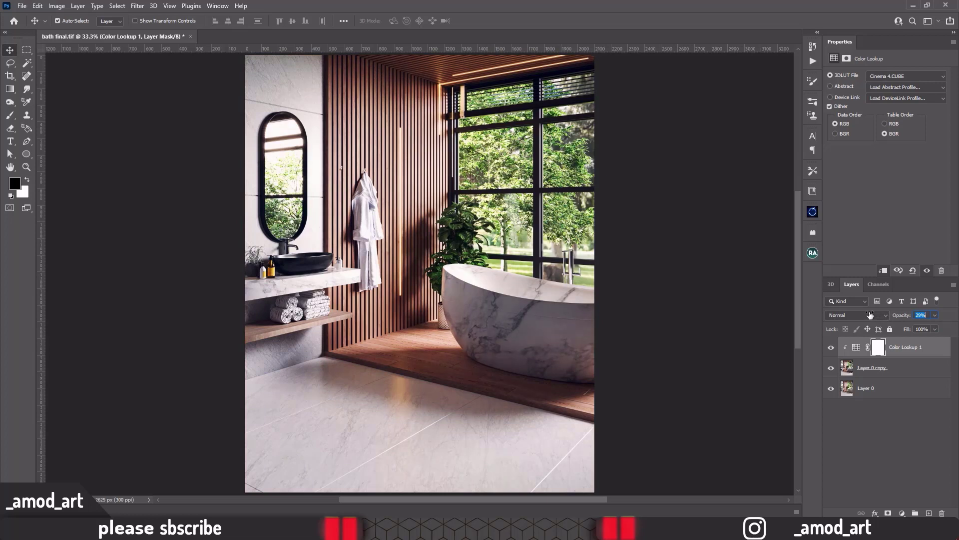
left_click(831, 347)
left_click(830, 348)
left_click_drag(894, 320, 896, 320)
left_click_drag(898, 319, 899, 319)
left_click(831, 348)
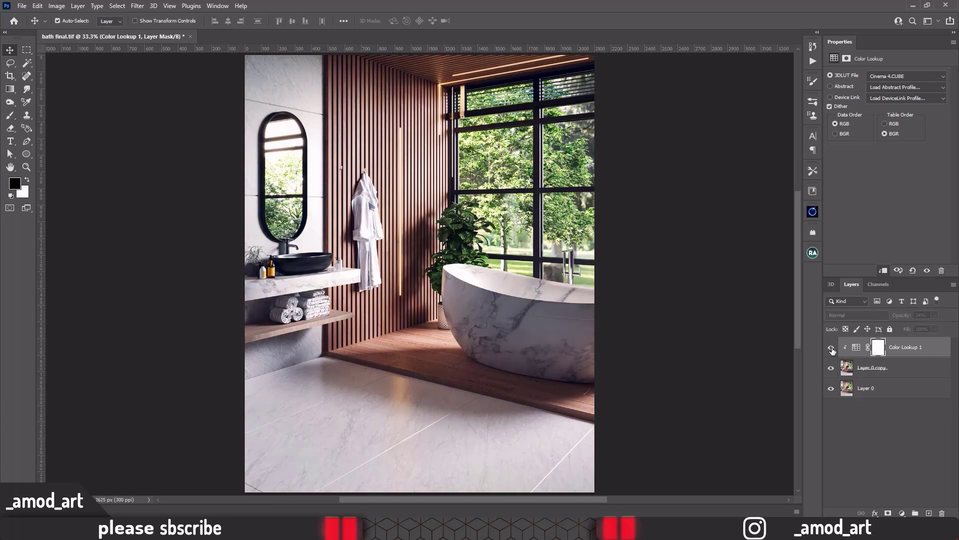
left_click(831, 349)
left_click(902, 513)
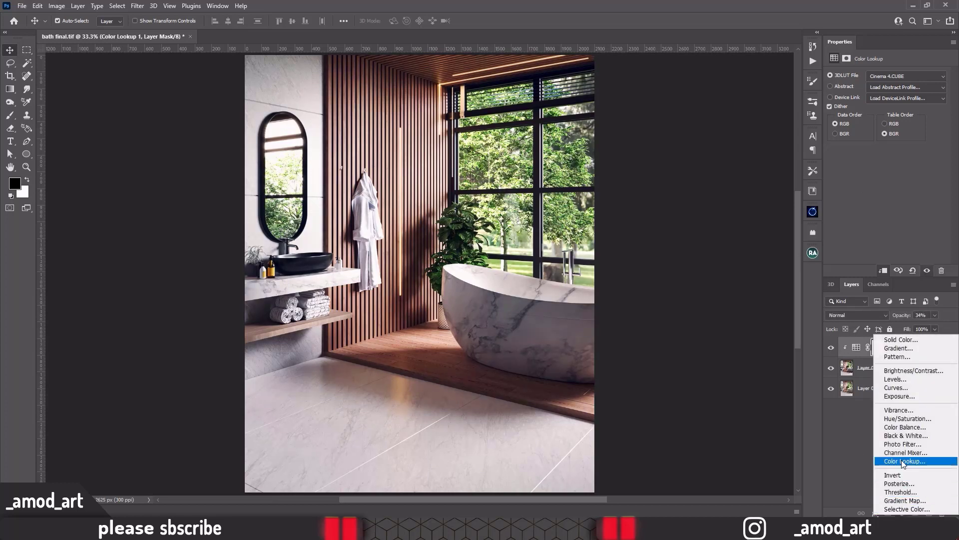
Add a second Color Lookup layer and try the EdgyAmber.3DL and filmstock_50.3dl looks.
left_click(904, 463)
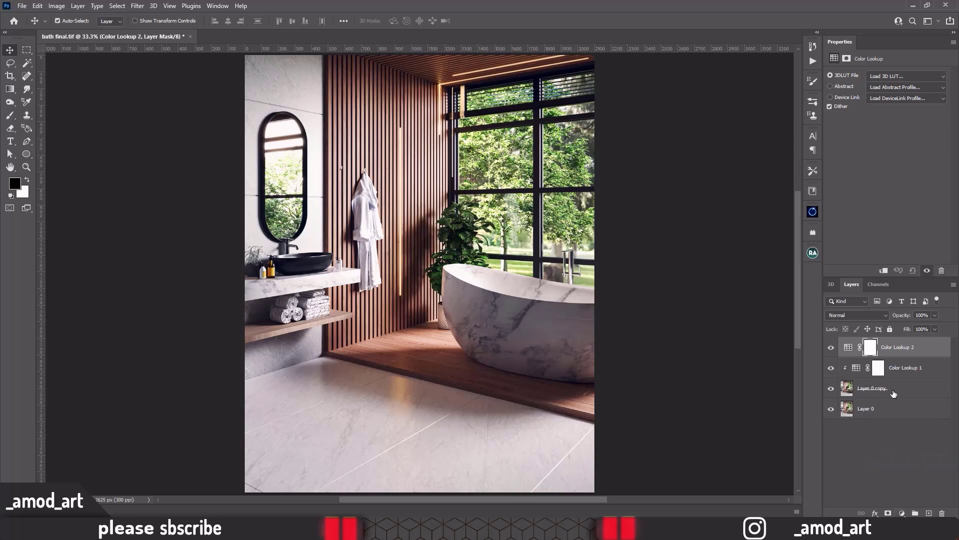
left_click(893, 77)
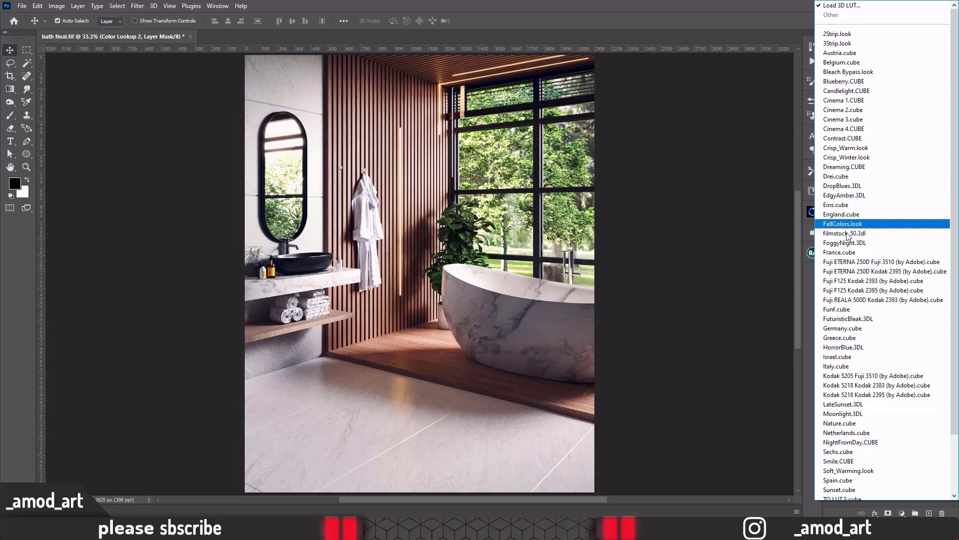
left_click(839, 195)
left_click(877, 77)
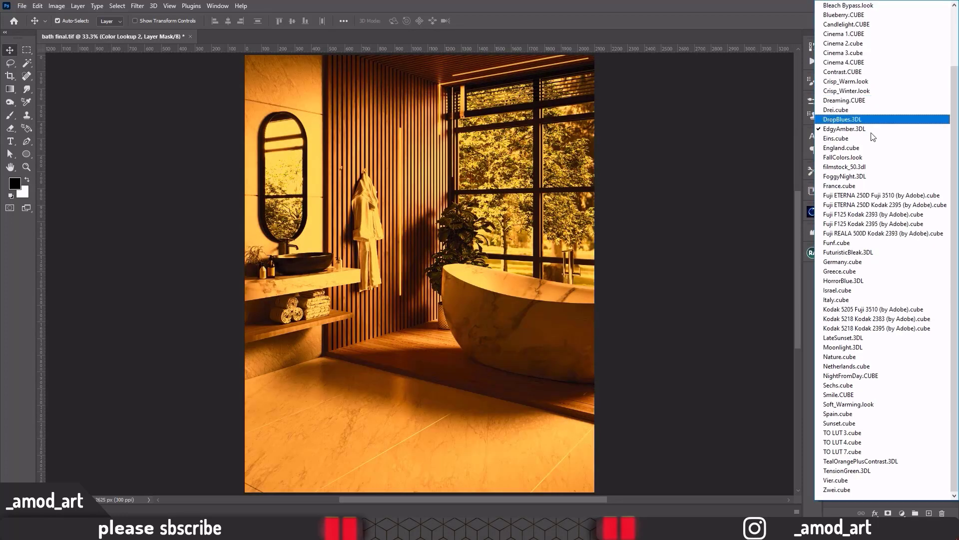
left_click(850, 168)
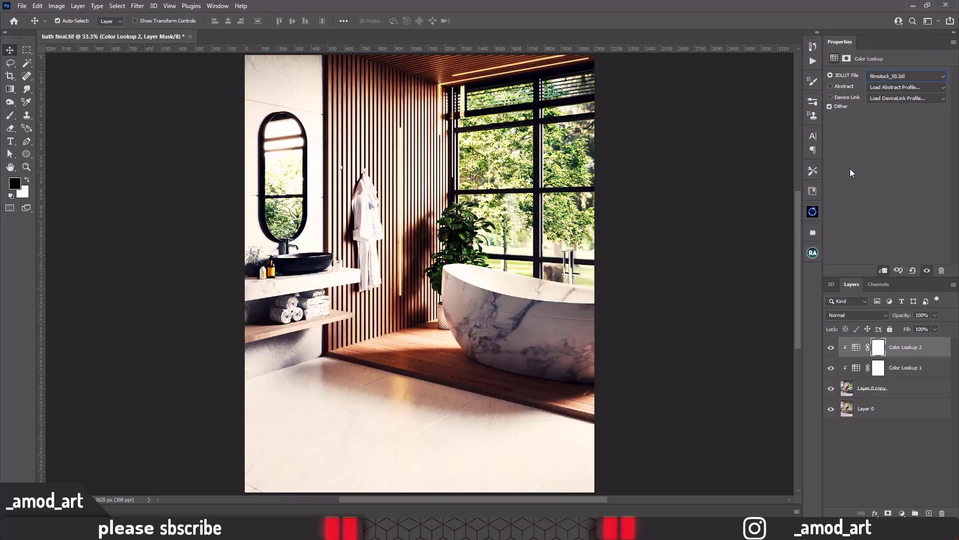
left_click(882, 76)
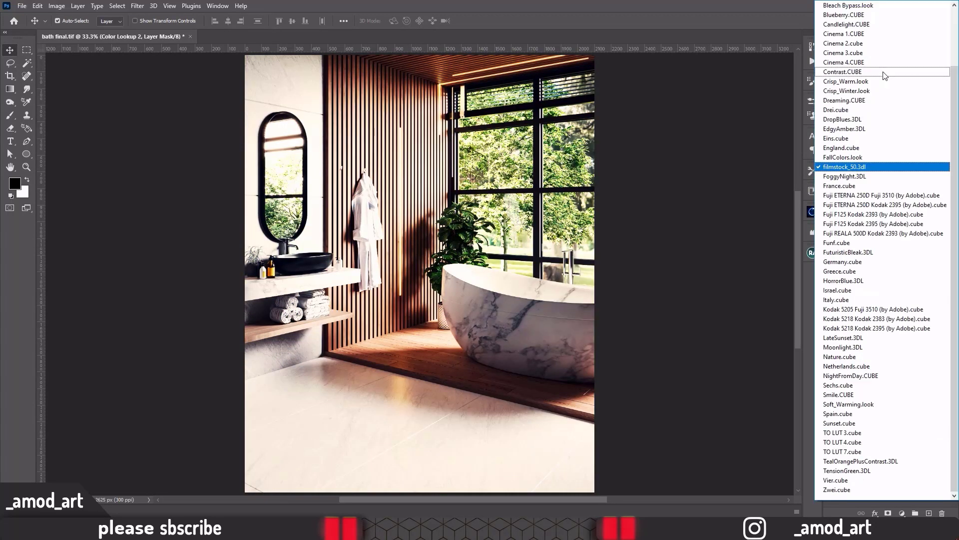
Try Blueberry.CUBE and Cinema 1.CUBE, then settle on Eins.cube.
scroll(874, 111, "up", 2)
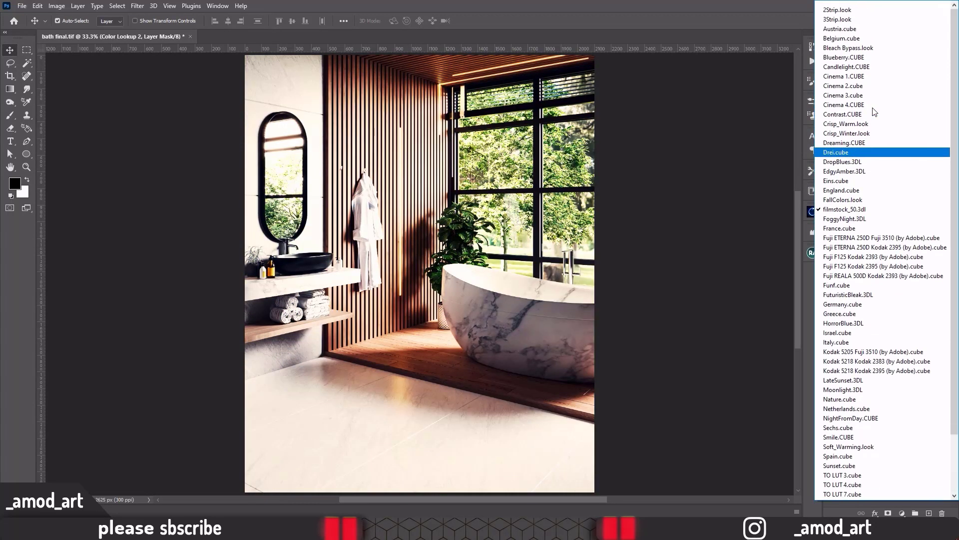
scroll(874, 111, "up", 1)
left_click(859, 81)
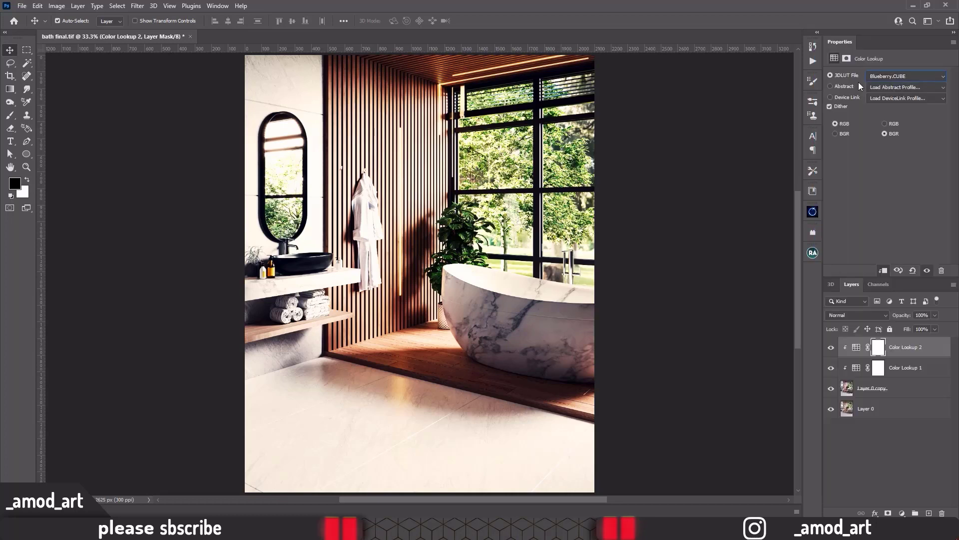
left_click(867, 78)
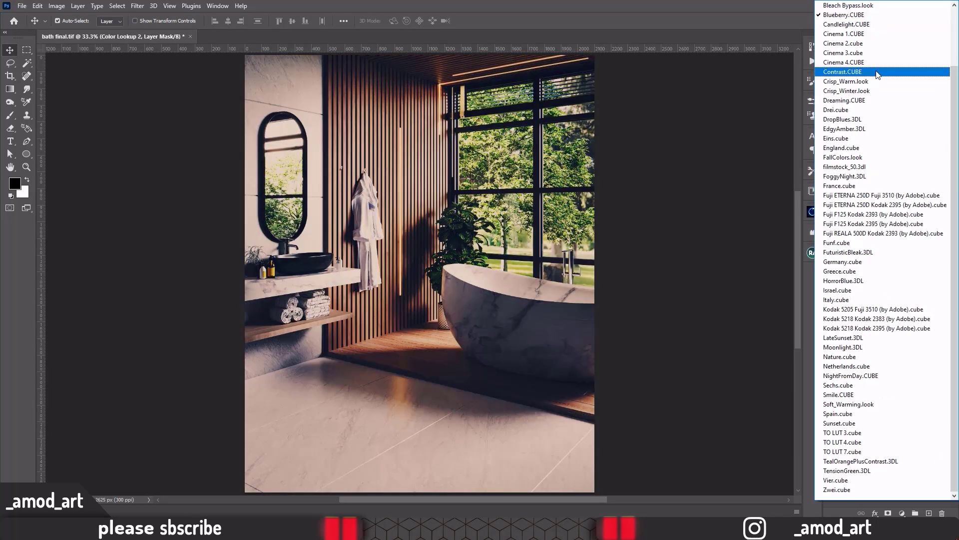
left_click(848, 33)
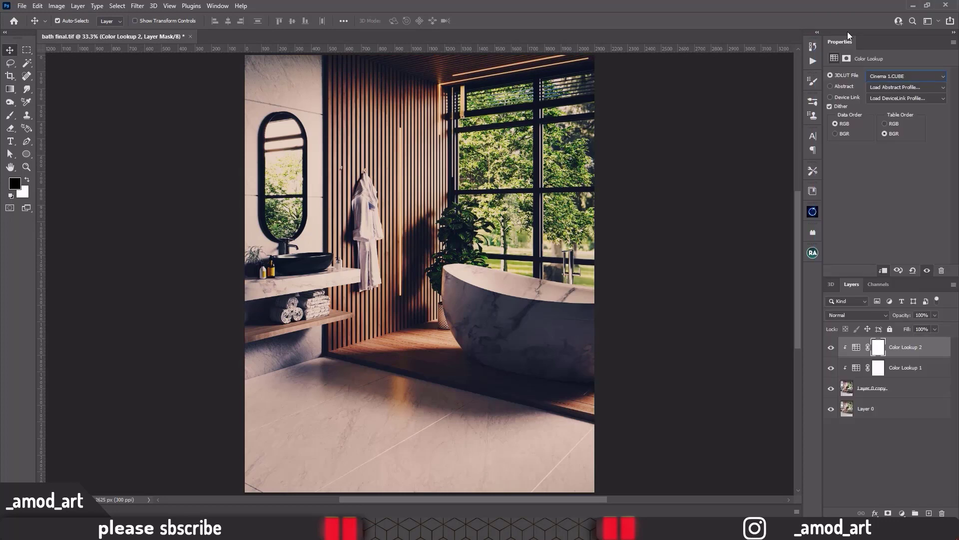
left_click(879, 73)
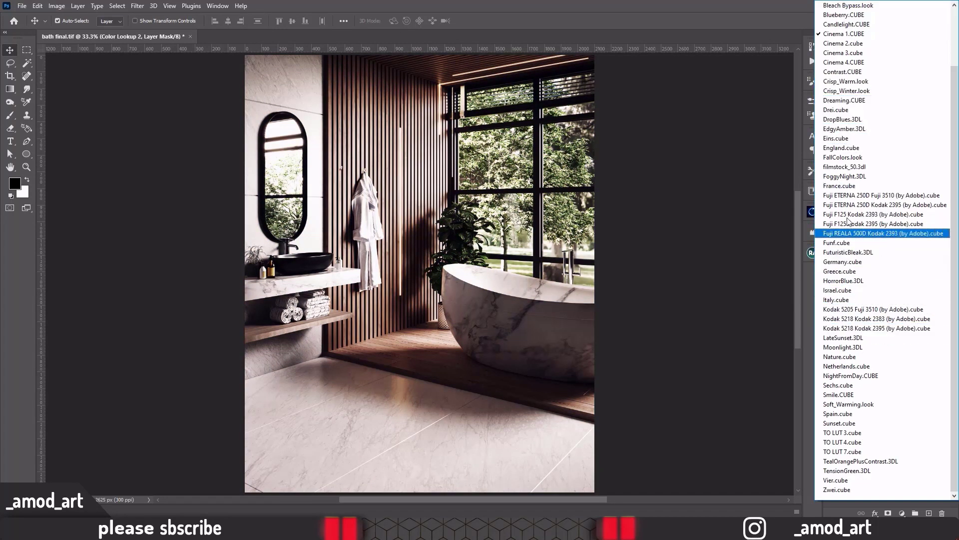
left_click(830, 139)
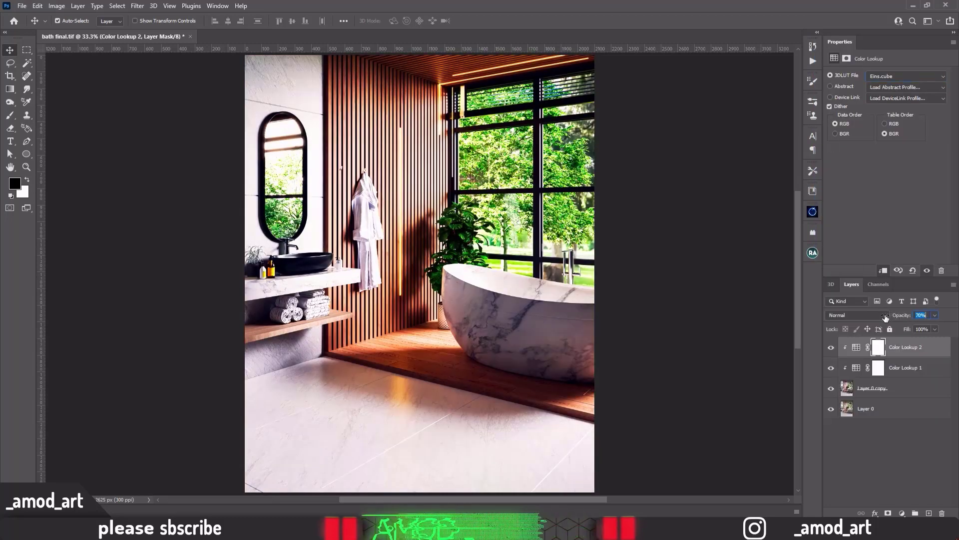
Set the Eins.cube lookup layer to 20% opacity, toggling it to compare.
left_click_drag(901, 315, 862, 319)
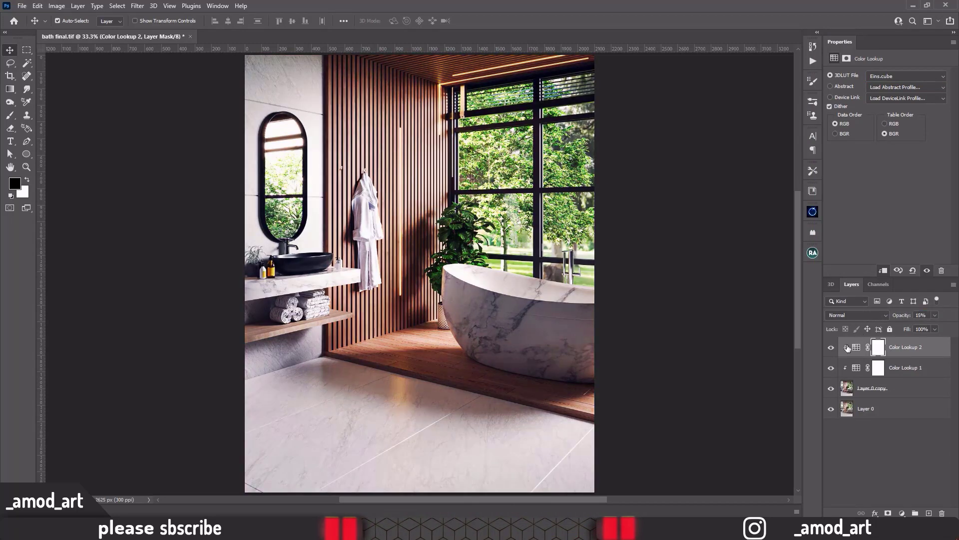
left_click(831, 348)
left_click(831, 350)
left_click_drag(899, 319, 901, 318)
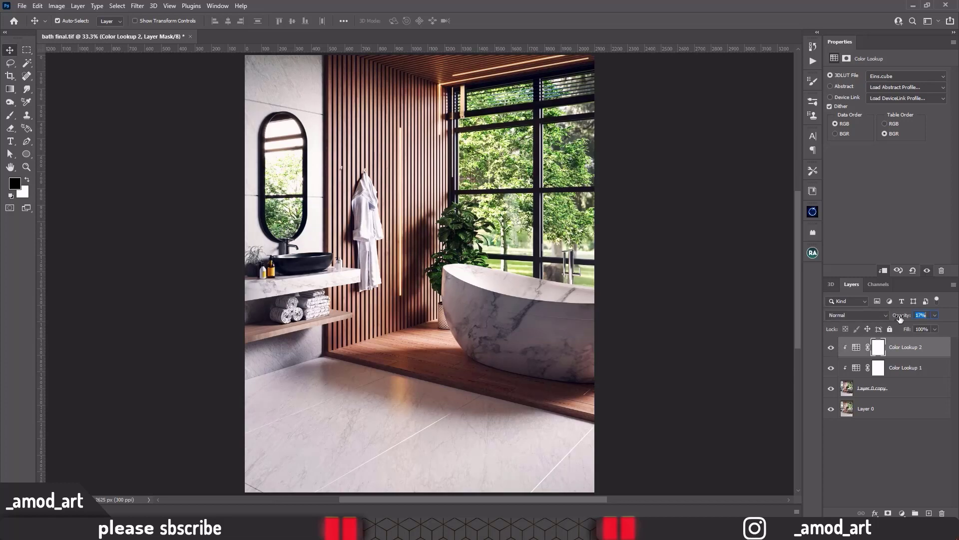
left_click(831, 348)
left_click(832, 351)
left_click(831, 349)
Merge Color Lookup 2 through Layer 0 copy into one layer and compare against the original.
left_click(888, 390, "shift")
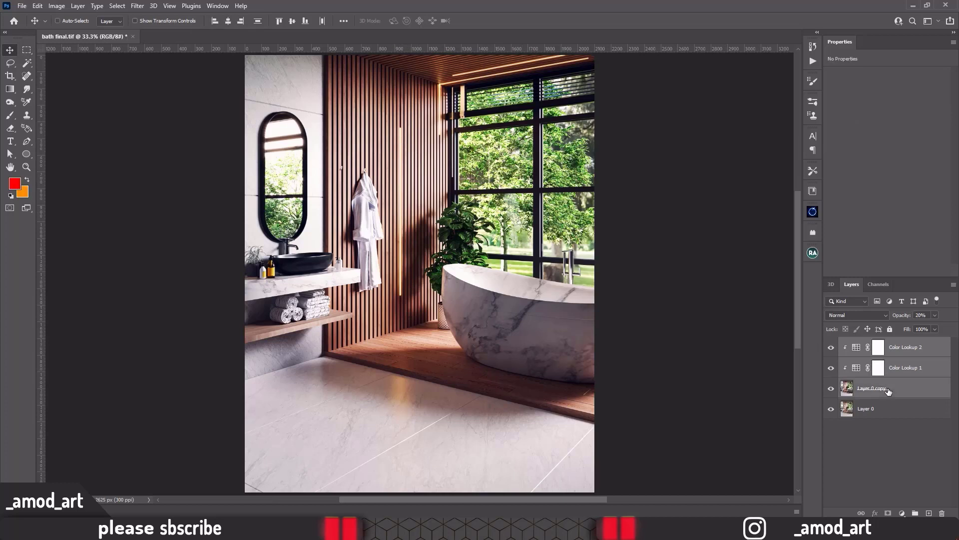
key("ctrl+e")
left_click(831, 349)
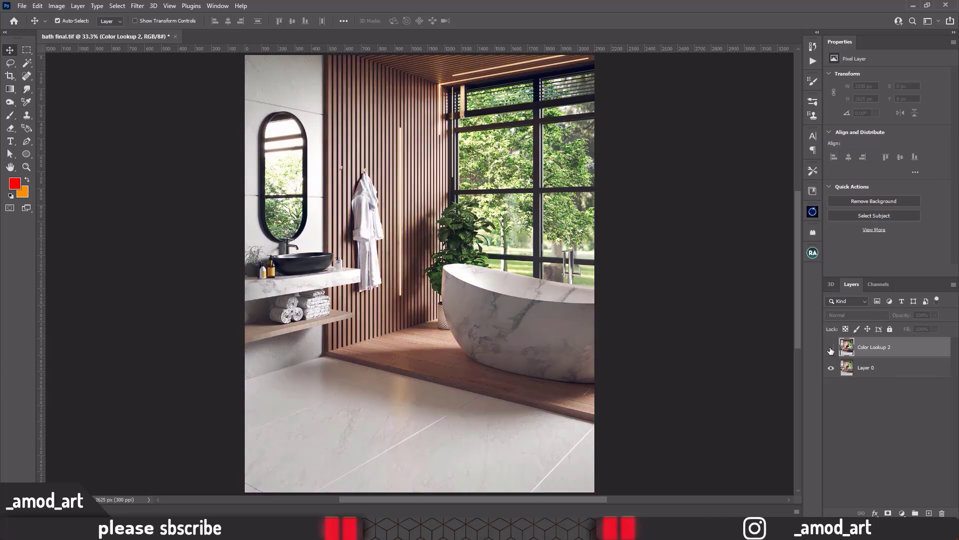
left_click(831, 348)
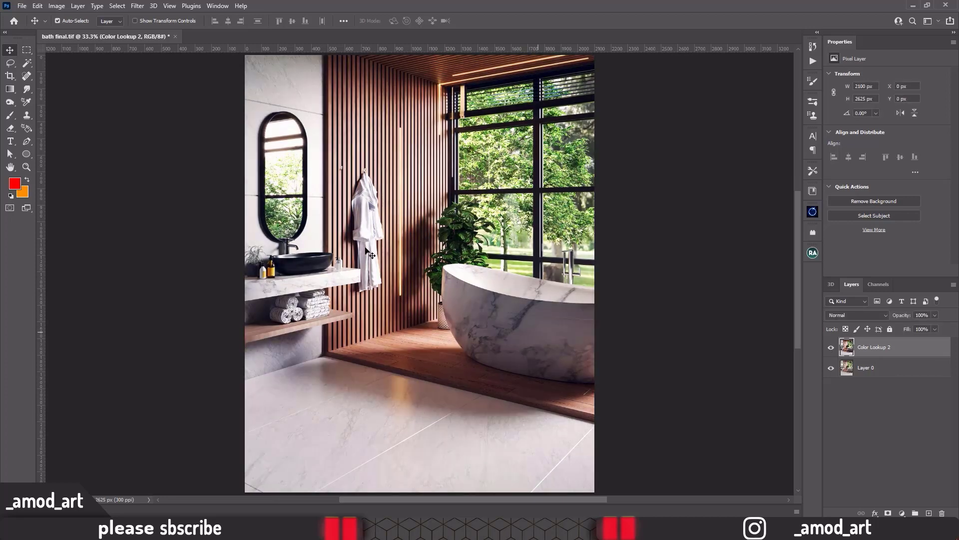
Generate a new Oniric Diffuse glow layer, dismissing the plugin's update notice.
left_click(812, 213)
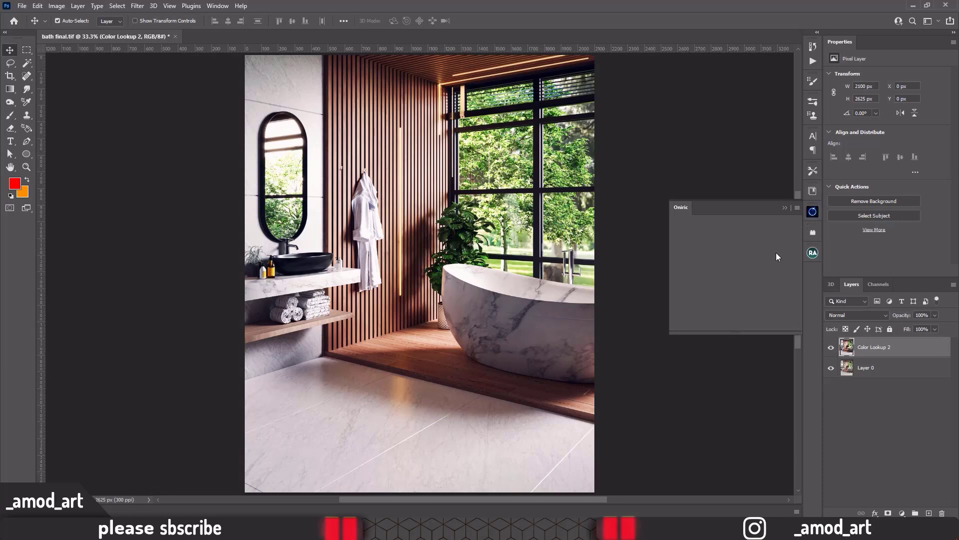
key("b")
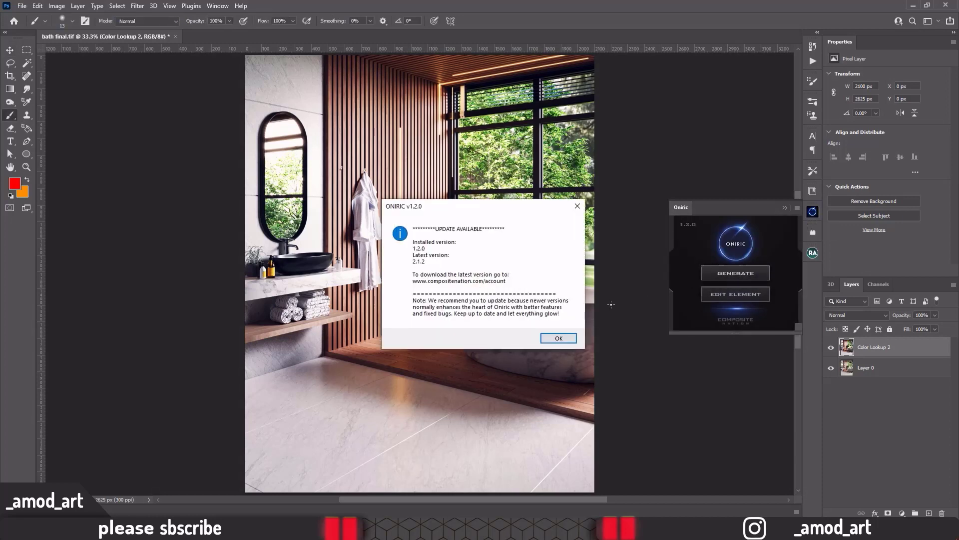
left_click(558, 340)
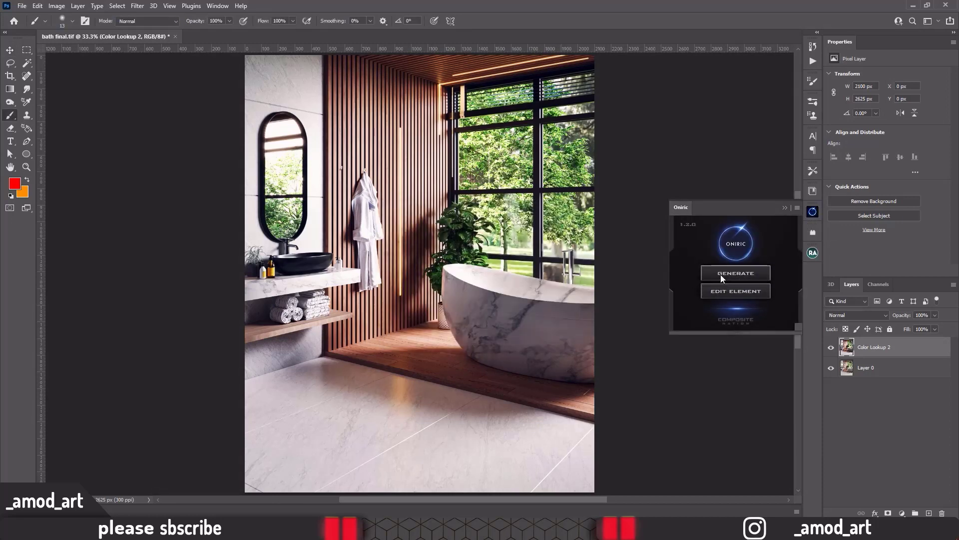
left_click(721, 274)
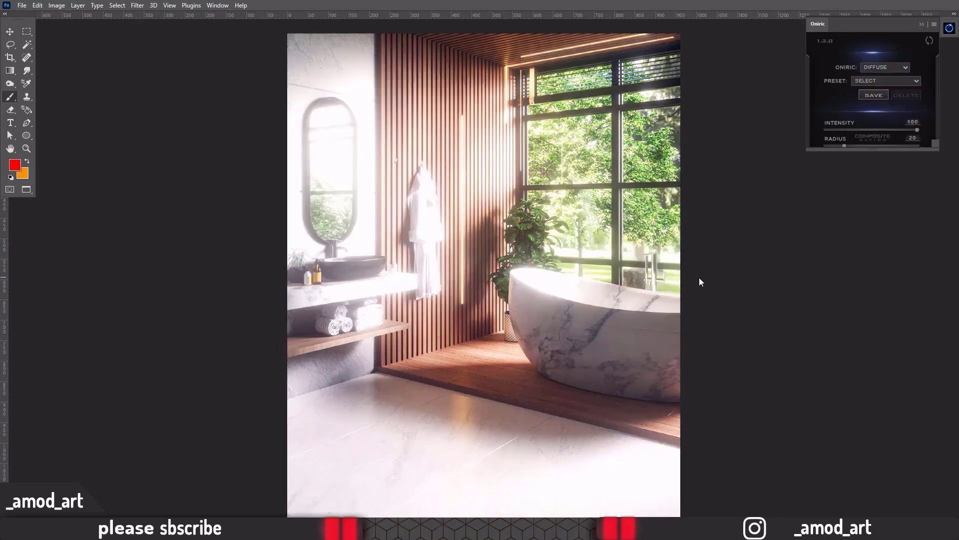
Enable the Oniric mask and mark the vertical wall light and ceiling light strips.
left_click(873, 329)
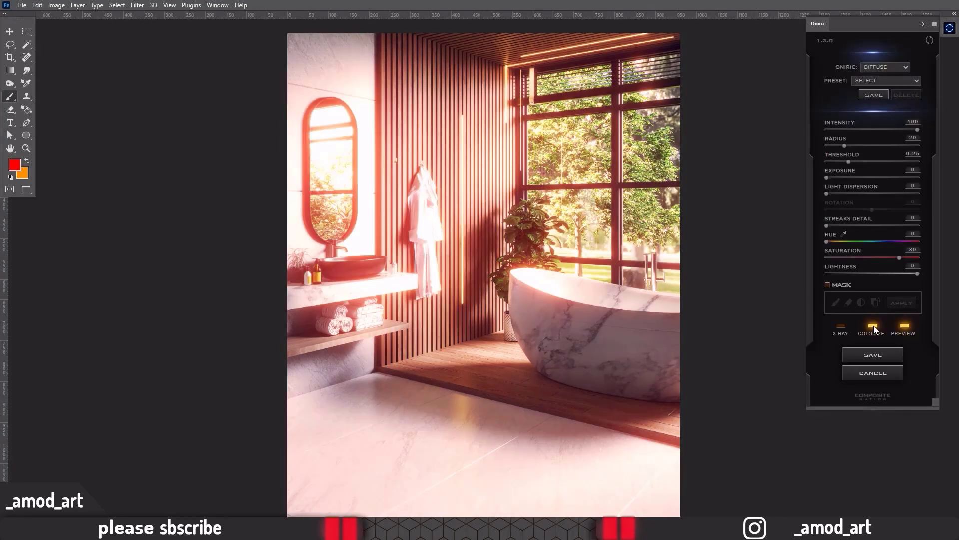
left_click(827, 285)
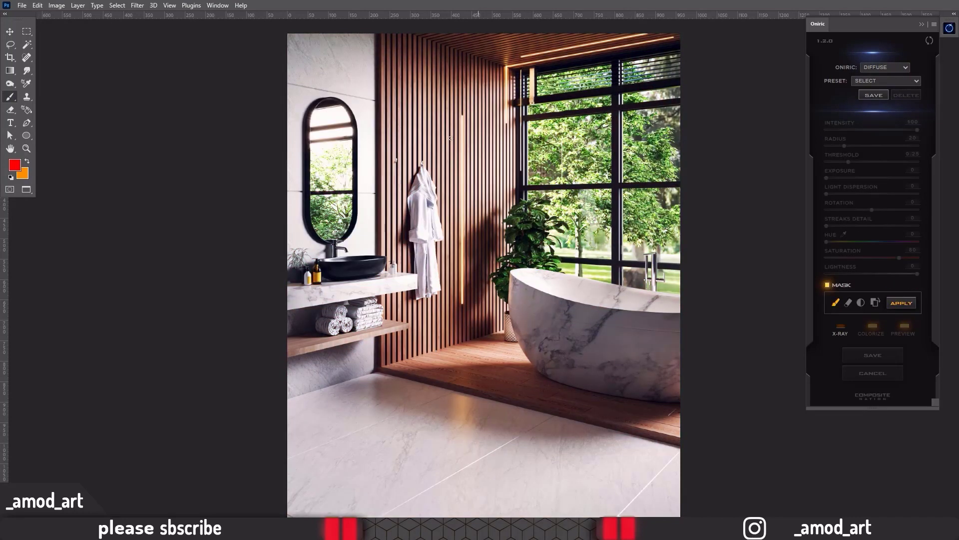
left_click(463, 116)
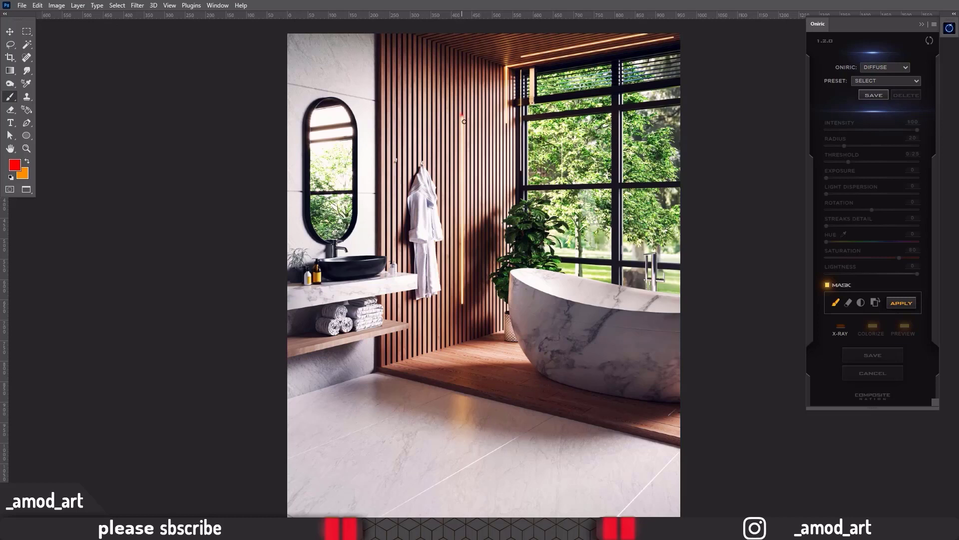
left_click(462, 304, "shift")
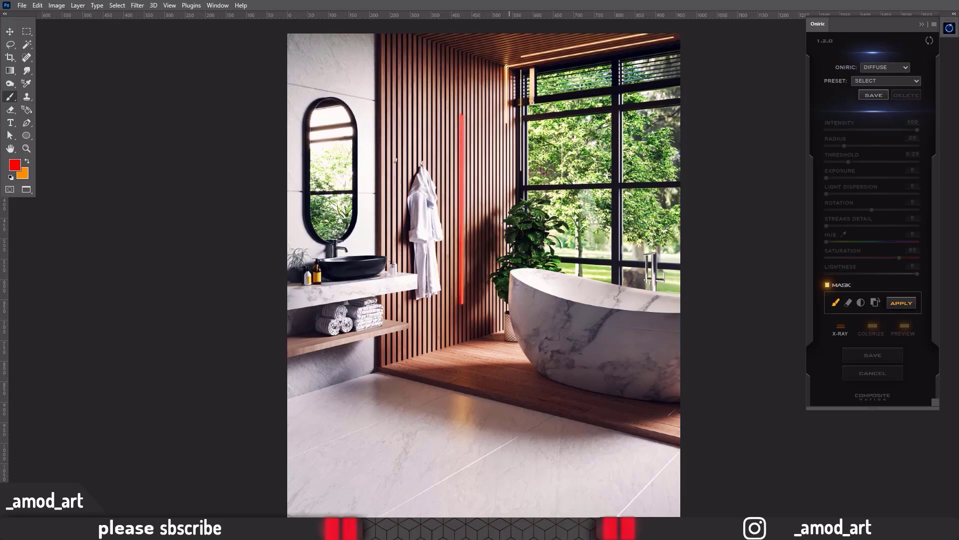
left_click(506, 124, "shift")
left_click(673, 38, "shift")
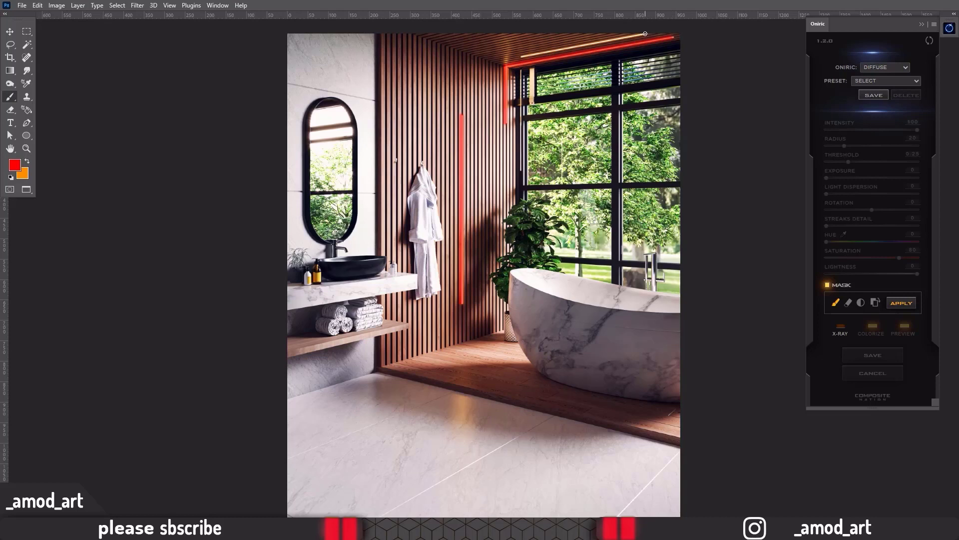
left_click(521, 57, "shift")
Apply the mask, raise the glow saturation, and widen the radius to 25.9.
left_click(898, 303)
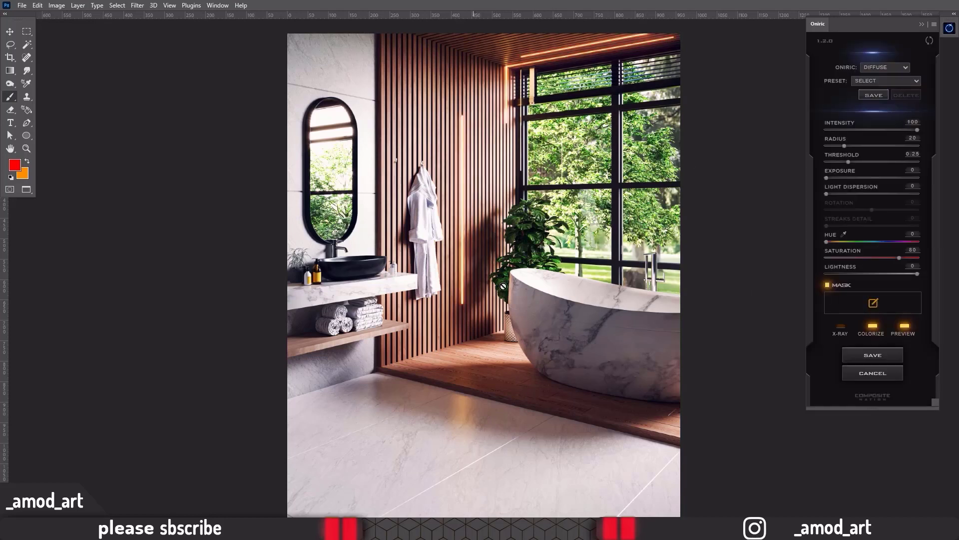
left_click_drag(899, 257, 913, 257)
left_click_drag(844, 149, 850, 145)
Save the glow as a new Oniric element named 'eghe'.
left_click(872, 355)
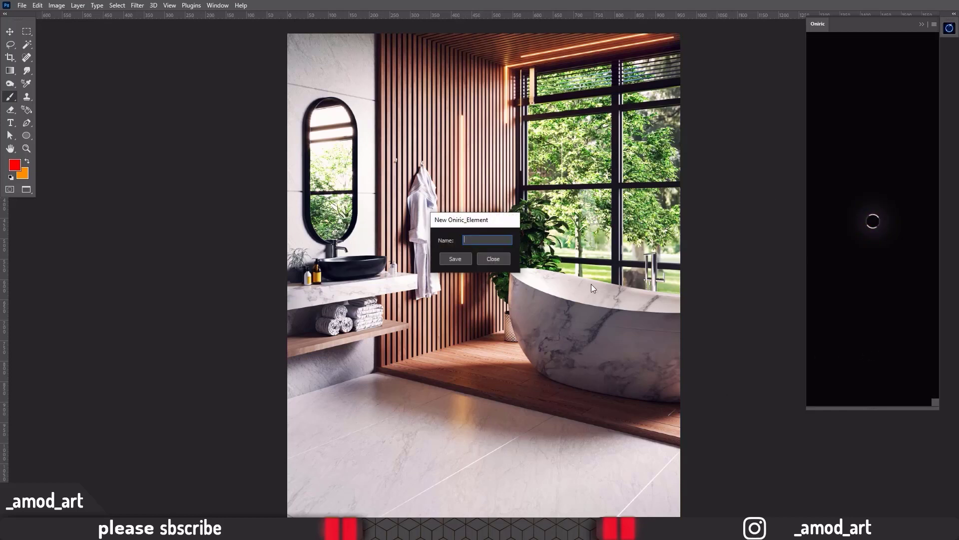
type("eghe")
left_click(464, 258)
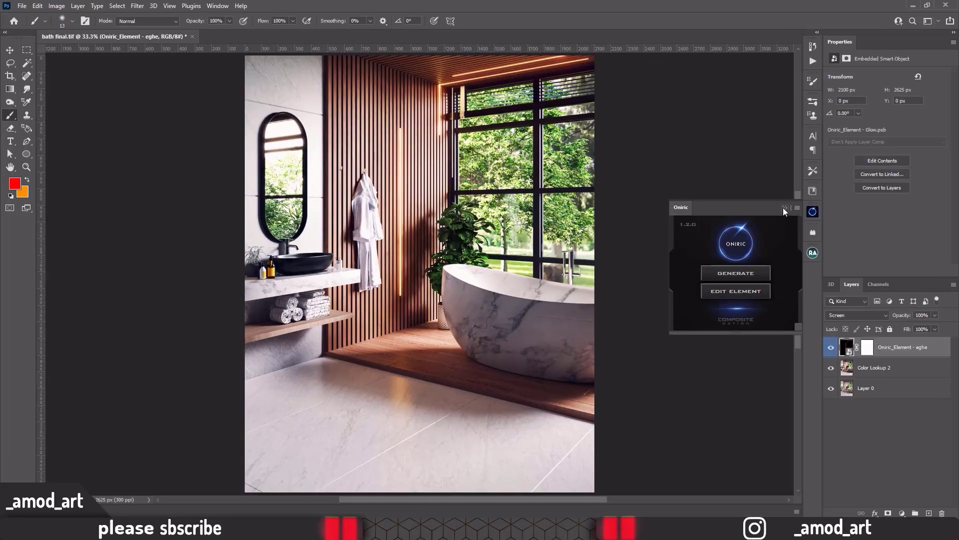
Close the Oniric panel and view bath-final-post-oro.jpg in Microsoft Photos without the Info pane.
left_click(784, 208)
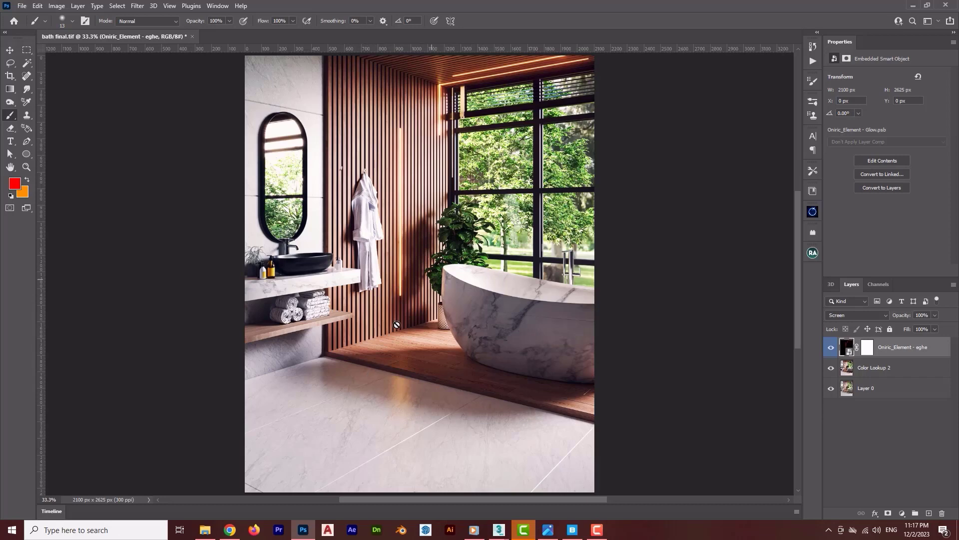
left_click(548, 530)
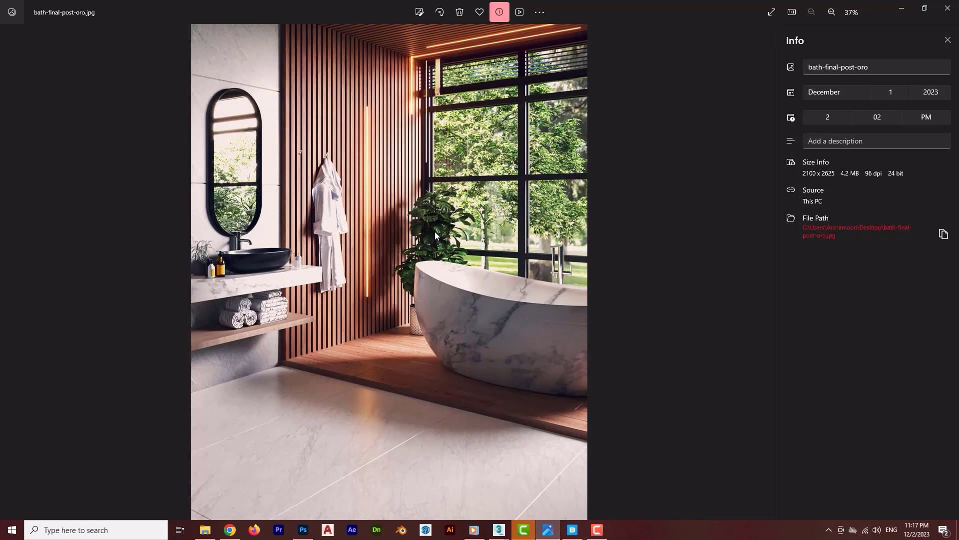
left_click(499, 13)
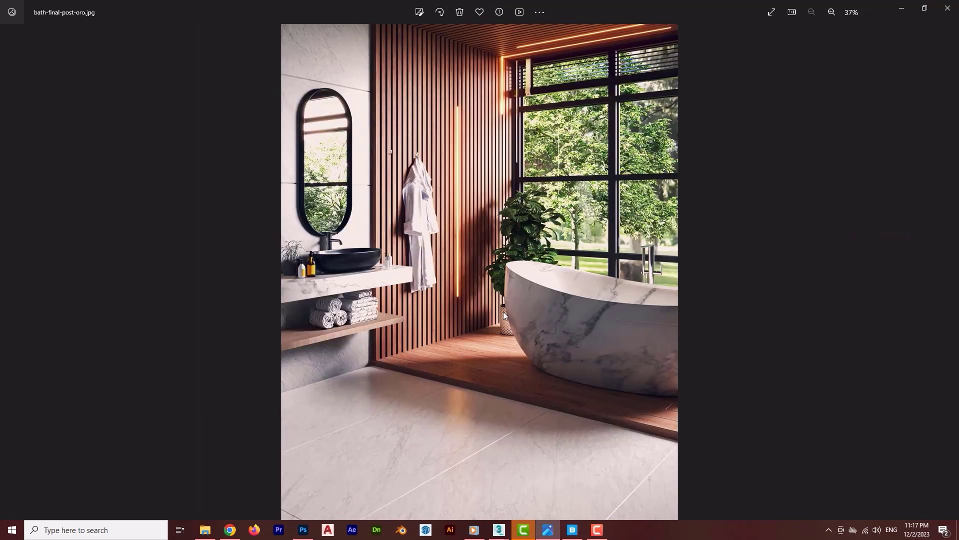